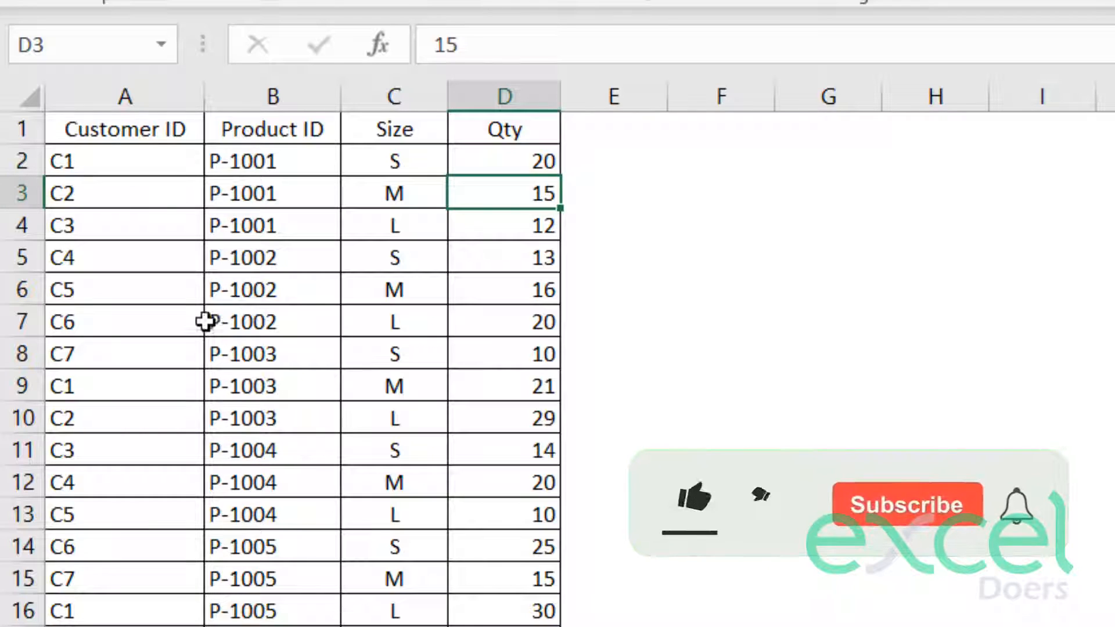
# Examine the order table's Customer ID, Product ID, Size and Qty columns, including the sizes listed for product P-1001
pyautogui.click(126, 198)
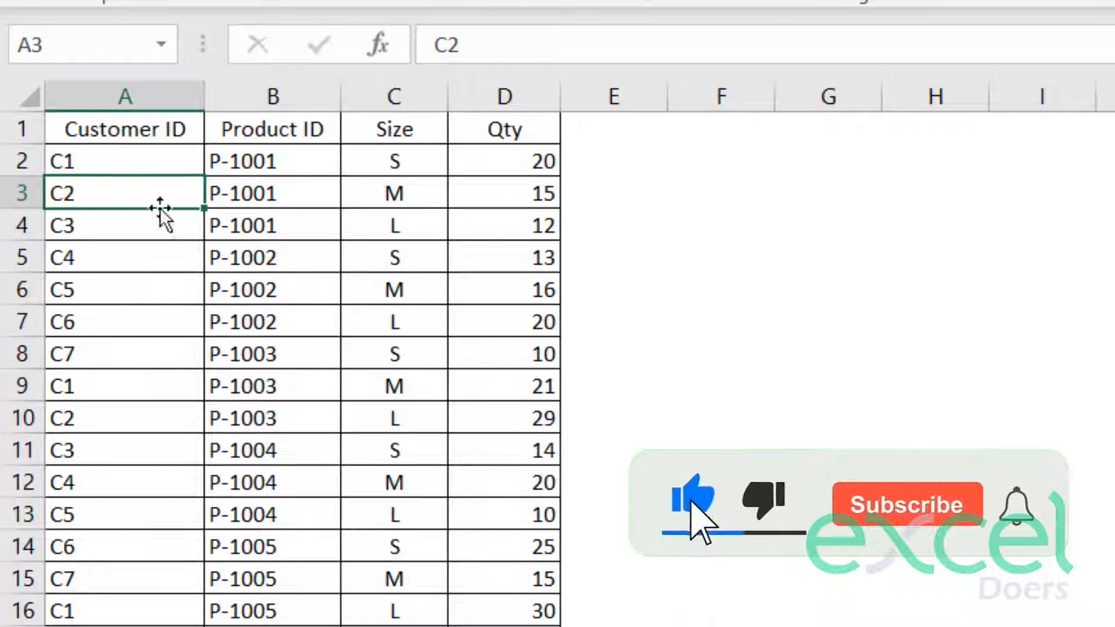
pyautogui.click(156, 94)
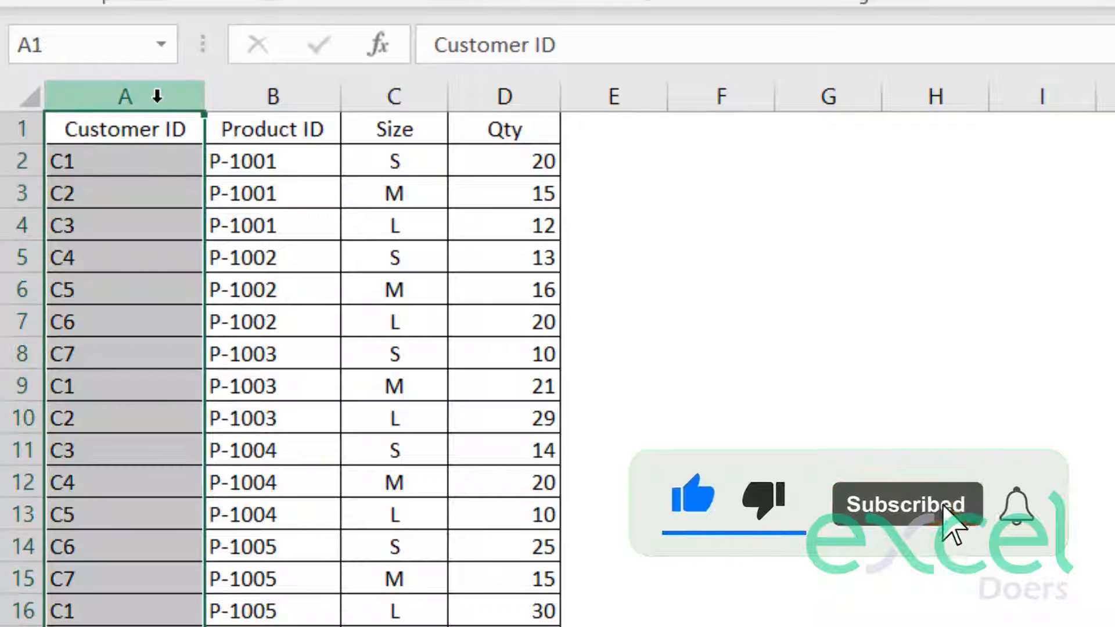
pyautogui.click(268, 87)
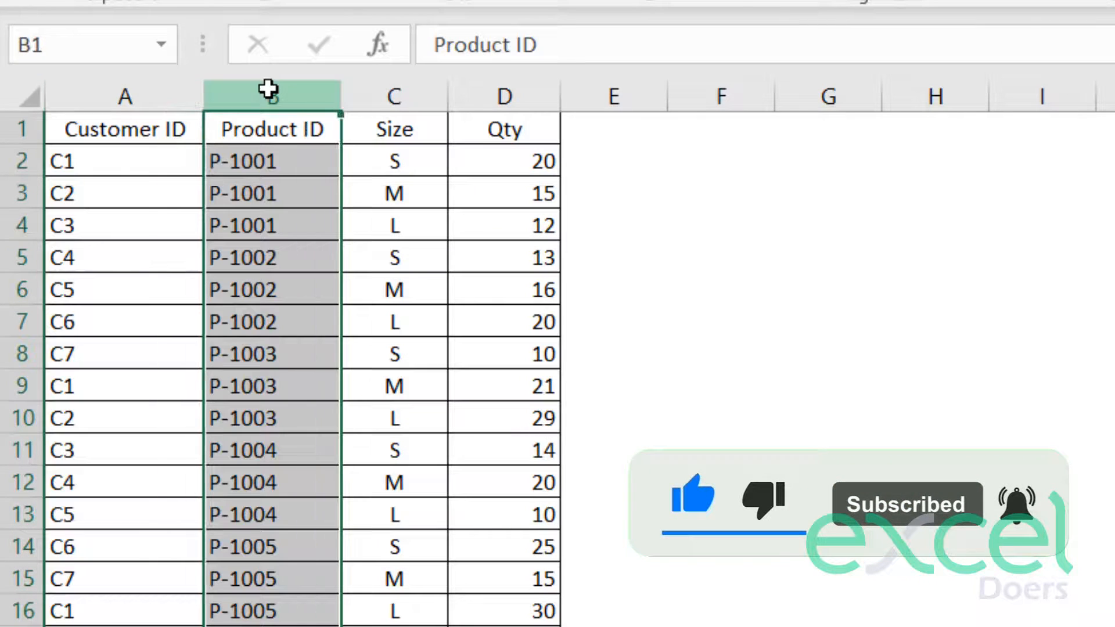
pyautogui.click(369, 89)
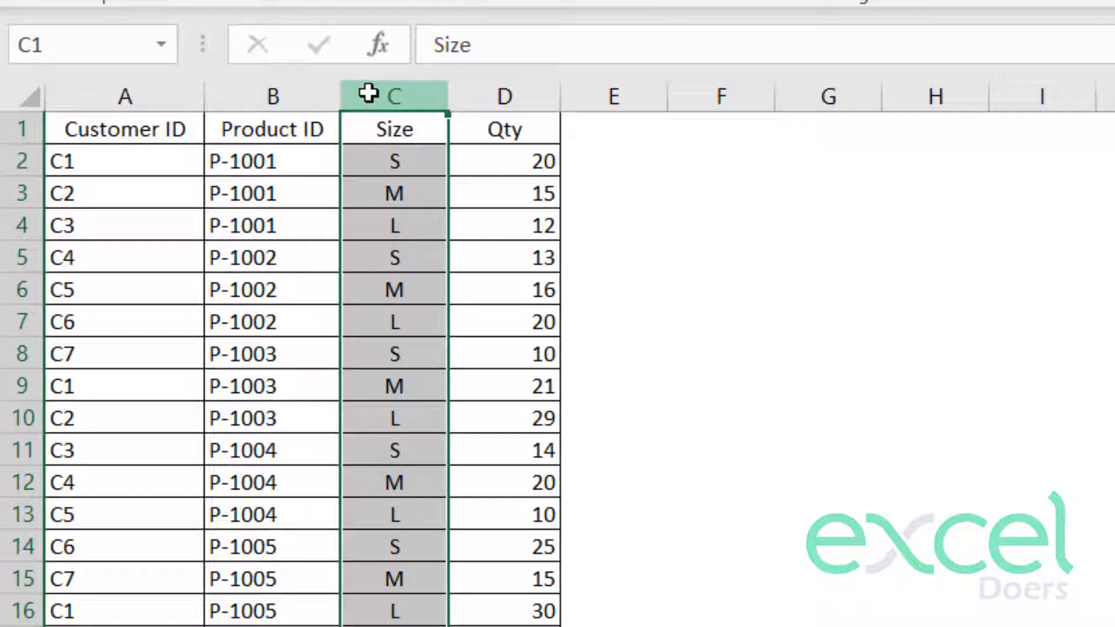
pyautogui.click(495, 95)
pyautogui.moveTo(497, 162); pyautogui.dragTo(508, 243)
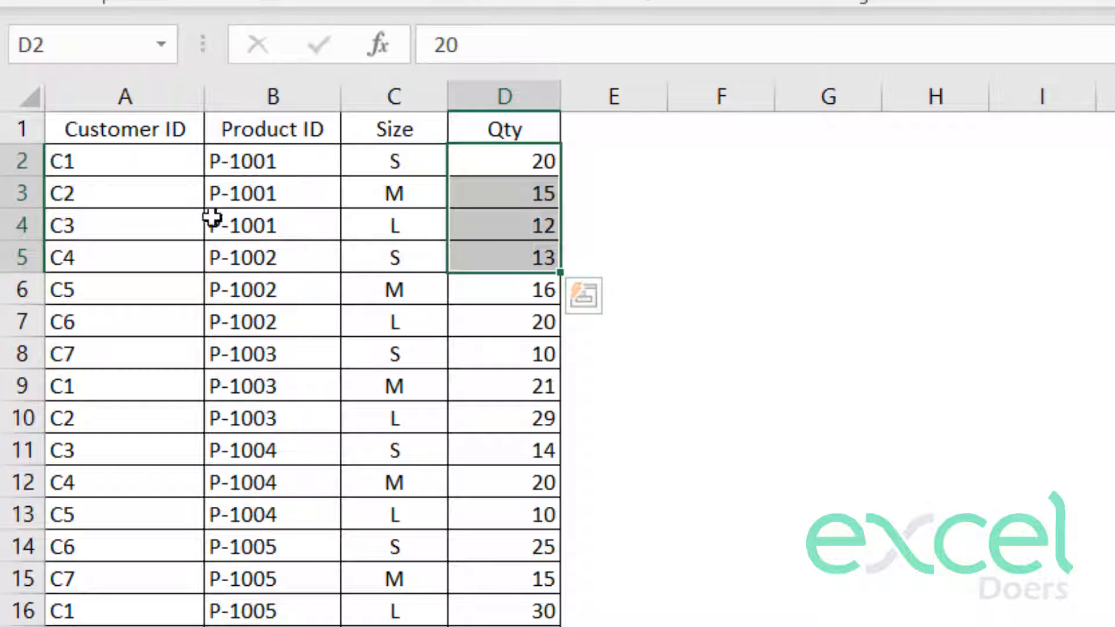
pyautogui.moveTo(269, 164); pyautogui.dragTo(298, 229)
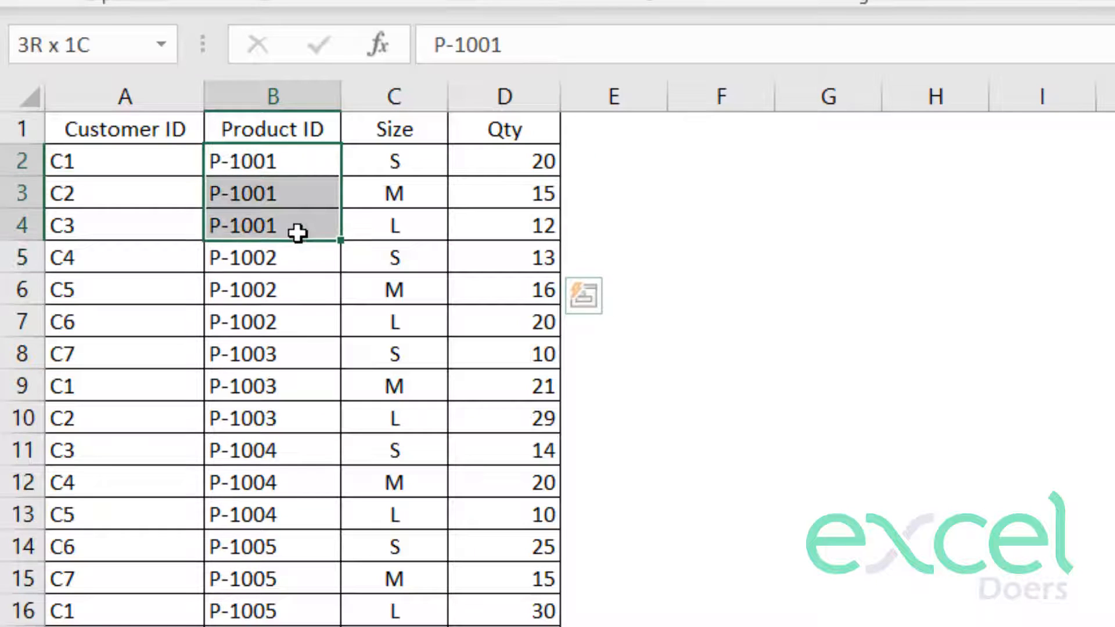
pyautogui.moveTo(393, 159); pyautogui.dragTo(424, 235)
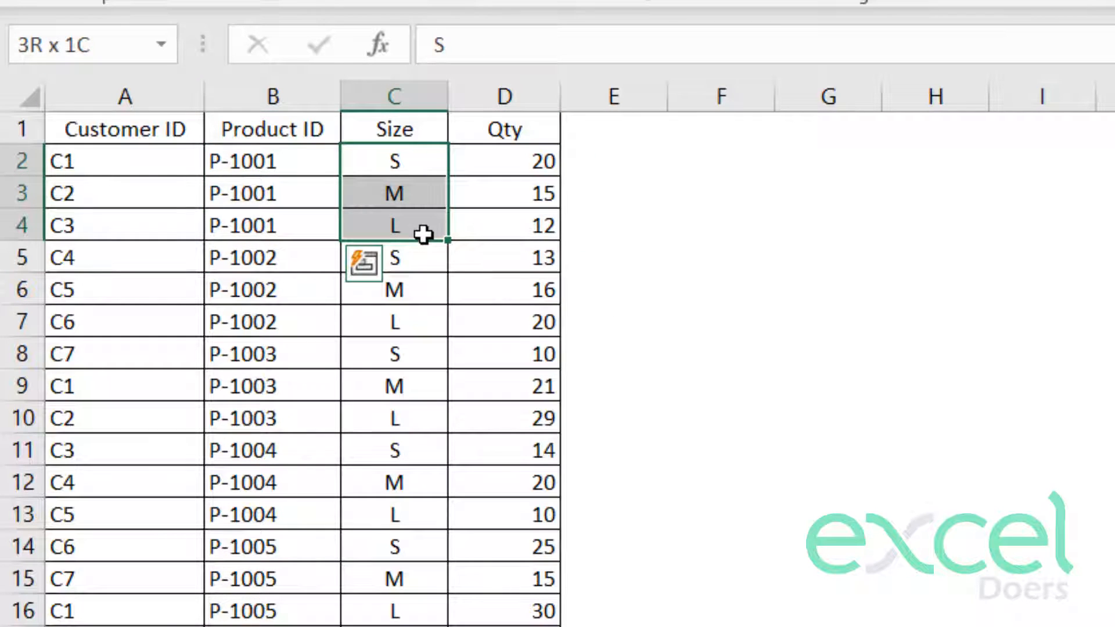
pyautogui.keyDown('shift'); pyautogui.click(308, 232); pyautogui.keyUp('shift')
pyautogui.click(296, 226)
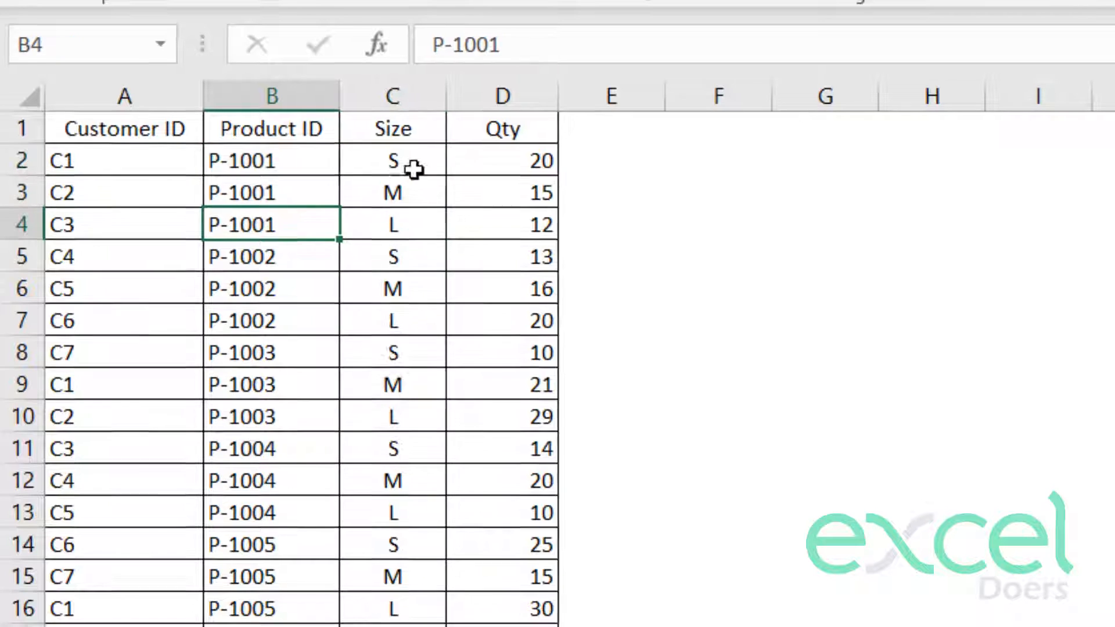
# Open the Key sheet and examine the product table's IDs, names, sizes and prices for the first products
pyautogui.click(100, 608)
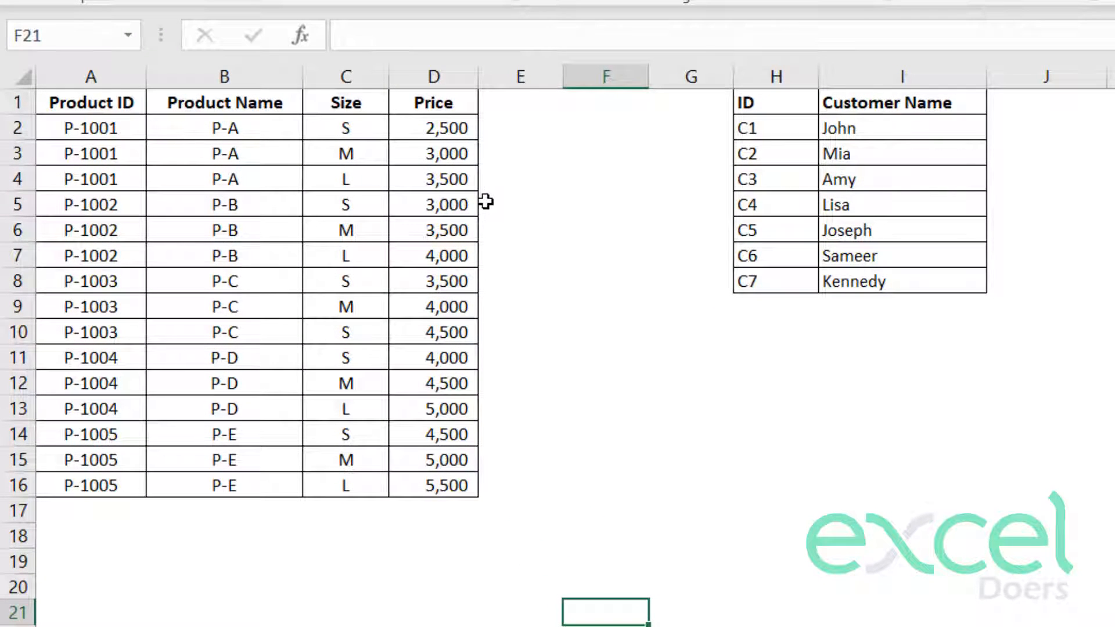
pyautogui.moveTo(96, 102); pyautogui.dragTo(120, 432)
pyautogui.moveTo(282, 127); pyautogui.dragTo(284, 204)
pyautogui.moveTo(368, 124); pyautogui.dragTo(368, 182)
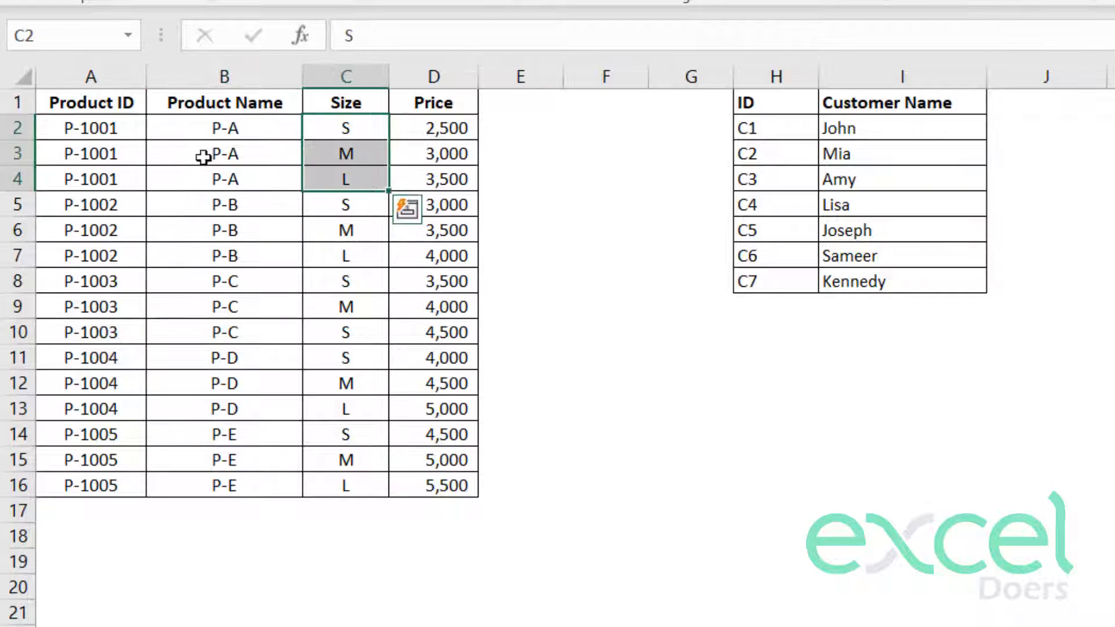
pyautogui.moveTo(105, 130); pyautogui.dragTo(107, 180)
pyautogui.moveTo(368, 134); pyautogui.dragTo(357, 181)
pyautogui.moveTo(425, 129); pyautogui.dragTo(437, 180)
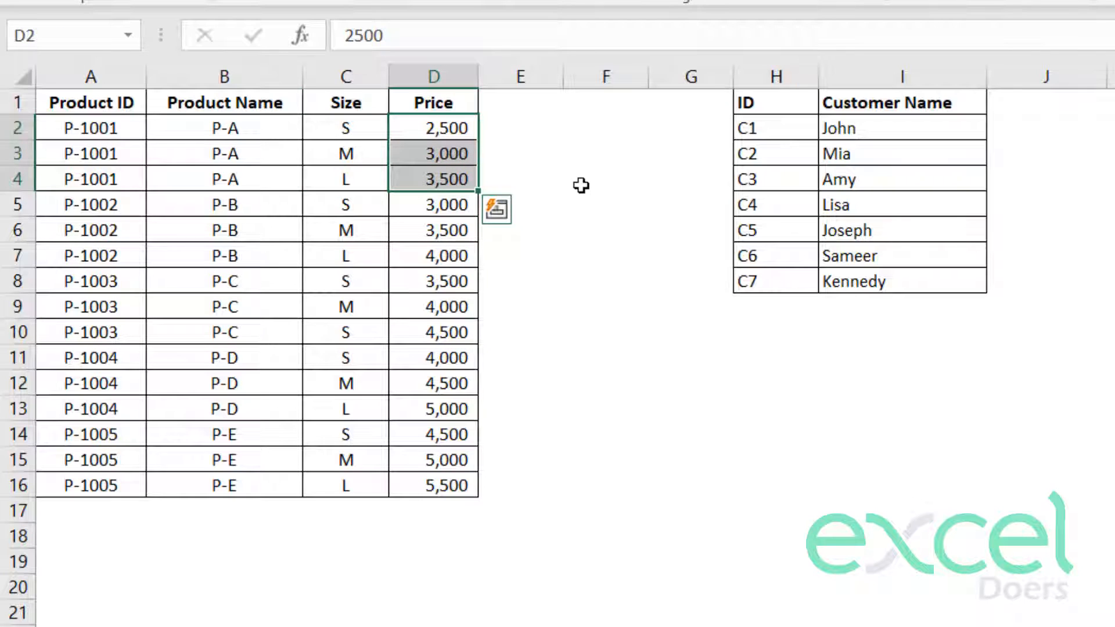
# Examine the customer table on the Key sheet, matching each customer ID with its customer name
pyautogui.click(792, 154)
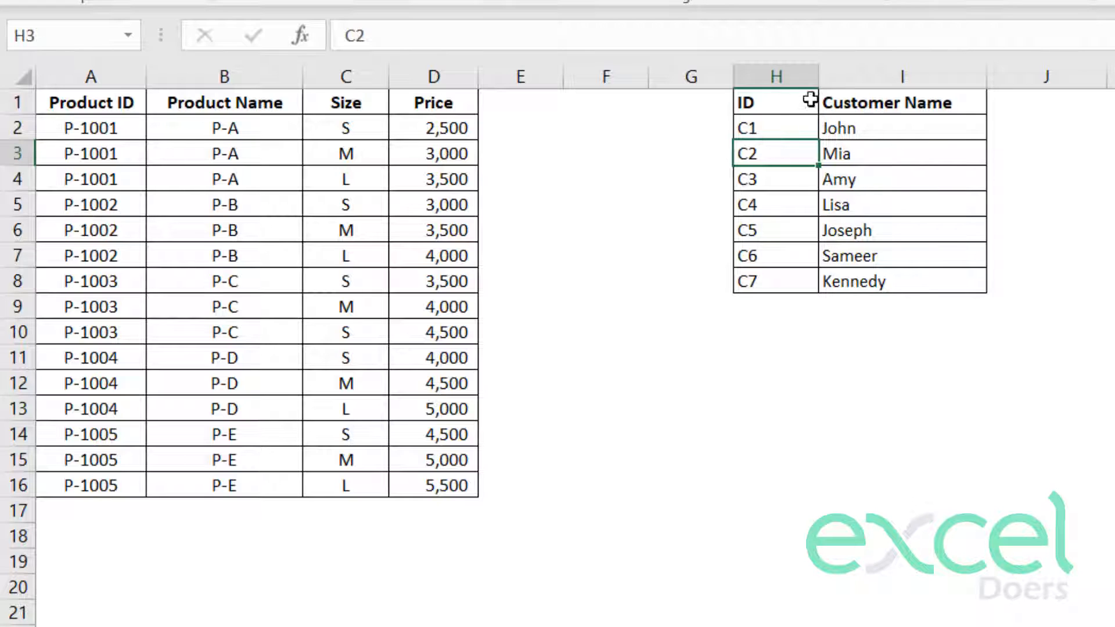
pyautogui.moveTo(858, 129); pyautogui.dragTo(882, 293)
pyautogui.moveTo(749, 125); pyautogui.dragTo(783, 271)
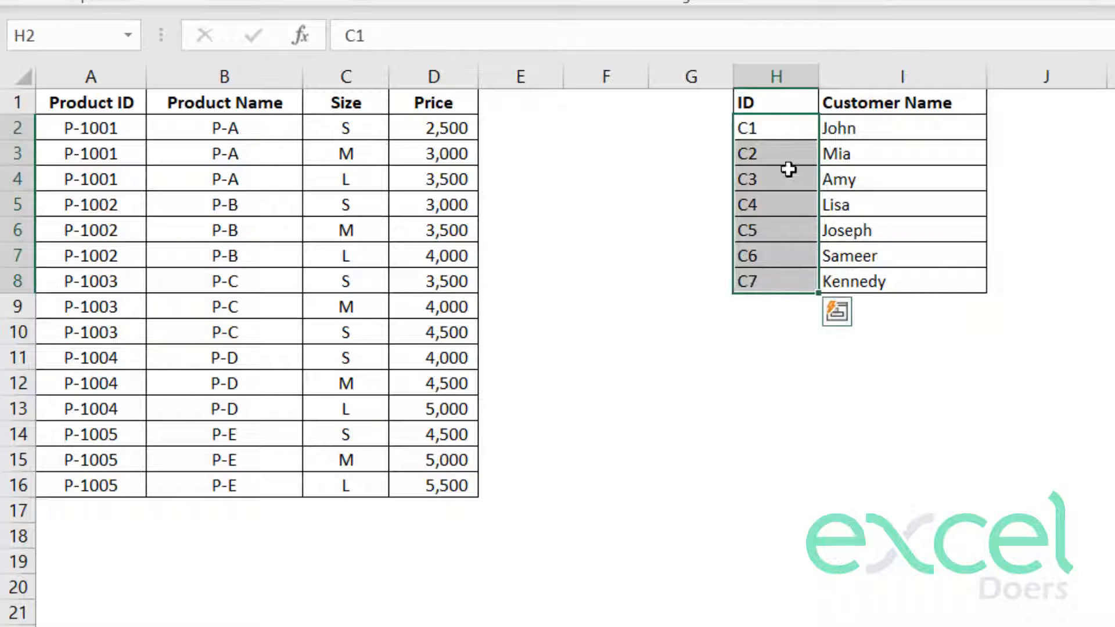
pyautogui.click(858, 132)
pyautogui.moveTo(793, 105); pyautogui.dragTo(938, 284)
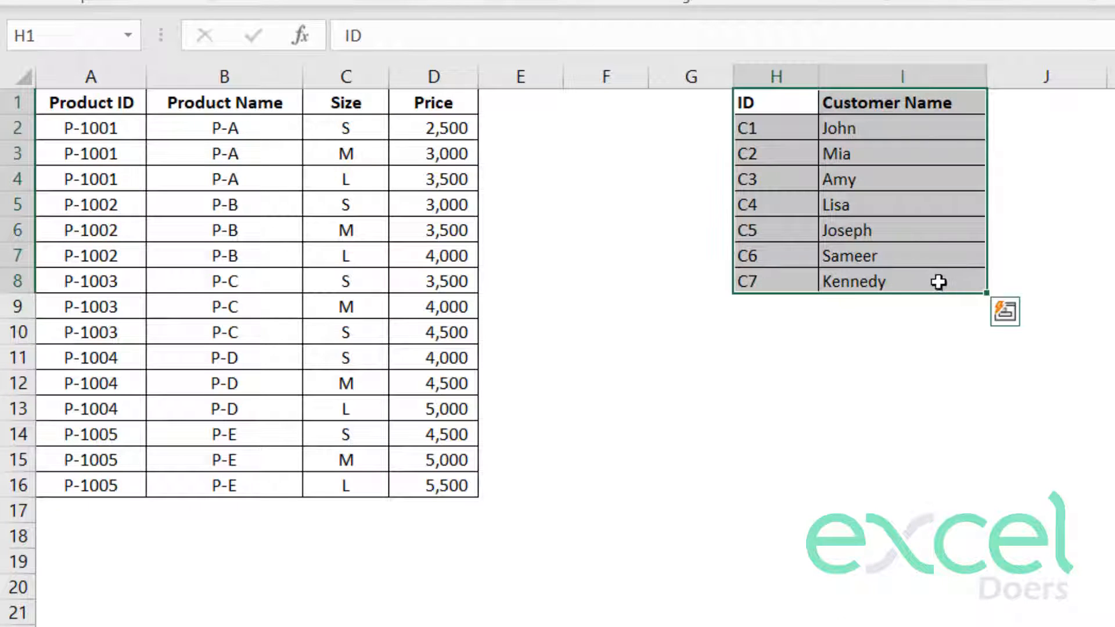
pyautogui.click(756, 131)
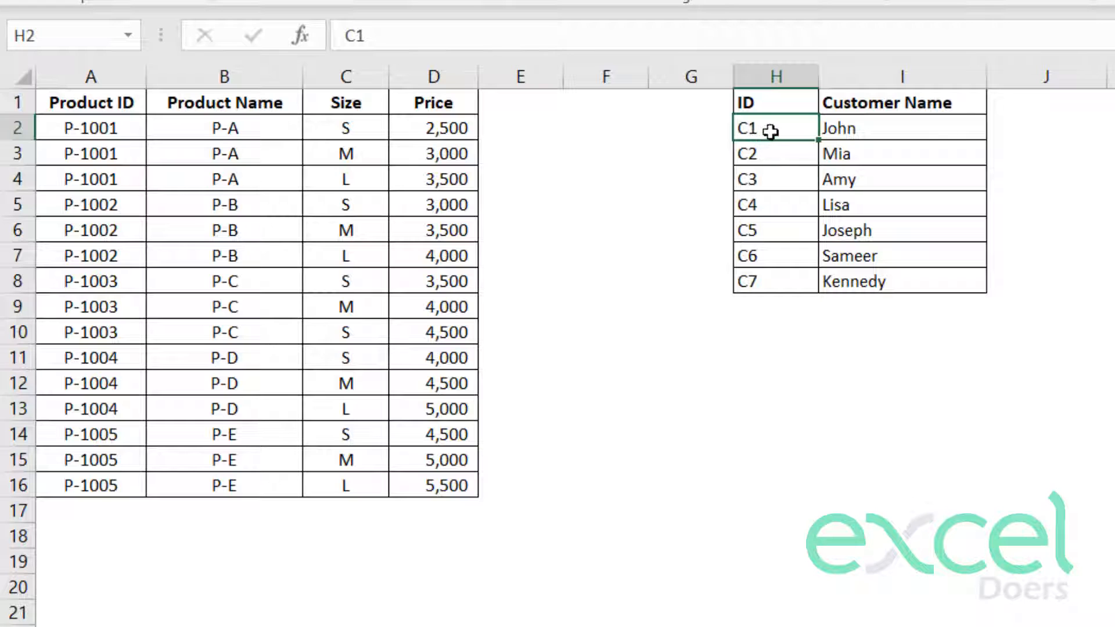
pyautogui.click(853, 125)
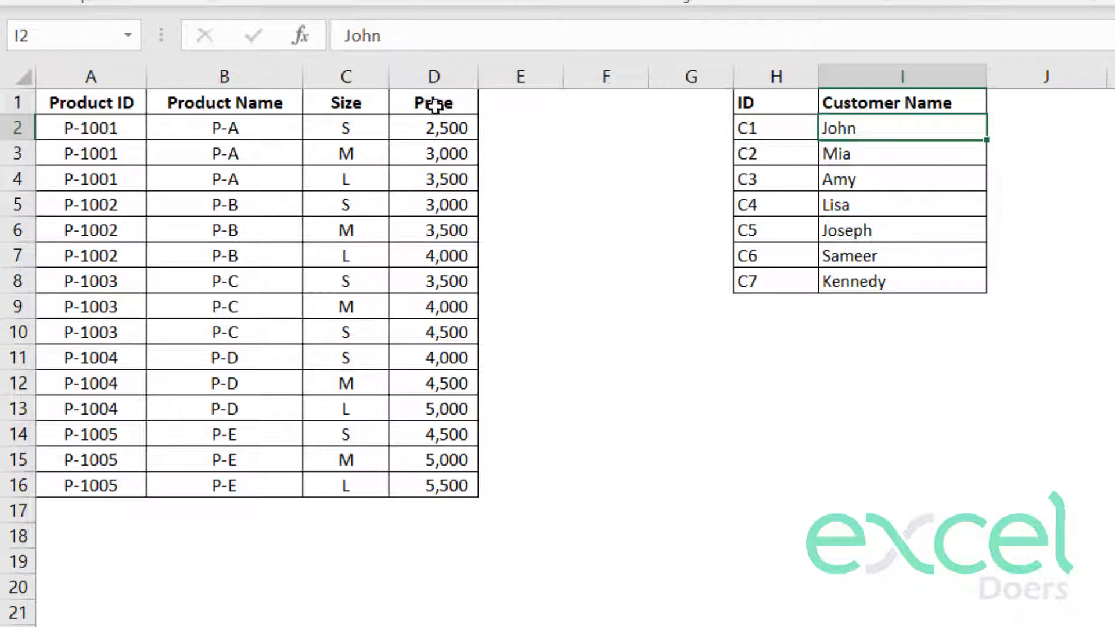
# Review how the price in the product table depends on both Product ID and Size, using the P-1001 rows
pyautogui.moveTo(435, 100); pyautogui.dragTo(97, 488)
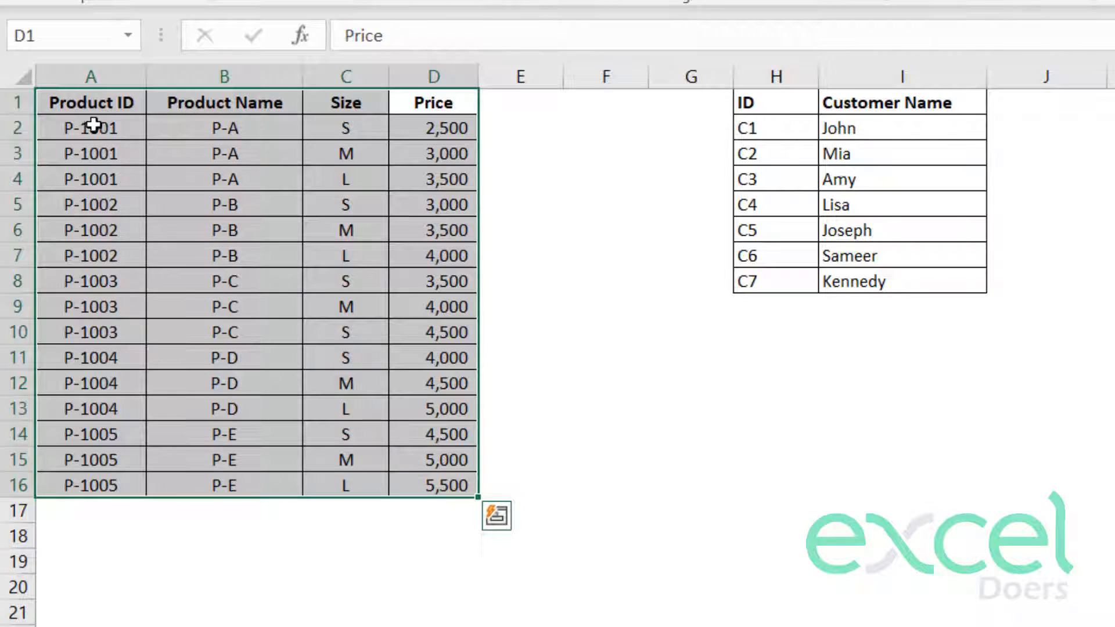
pyautogui.moveTo(92, 125); pyautogui.dragTo(108, 193)
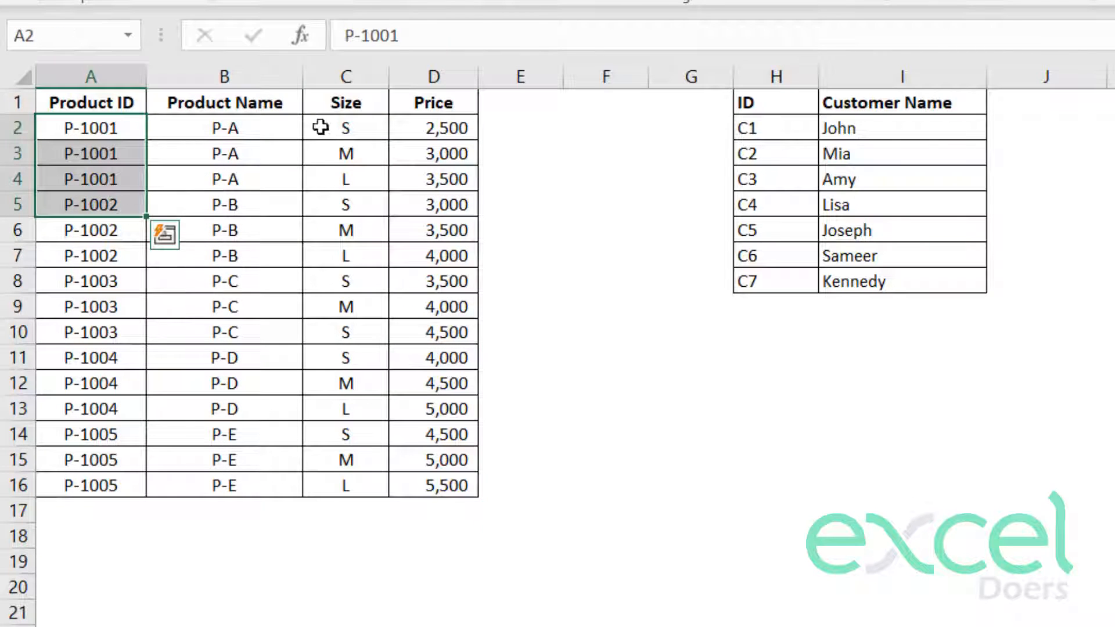
pyautogui.moveTo(320, 127); pyautogui.dragTo(336, 174)
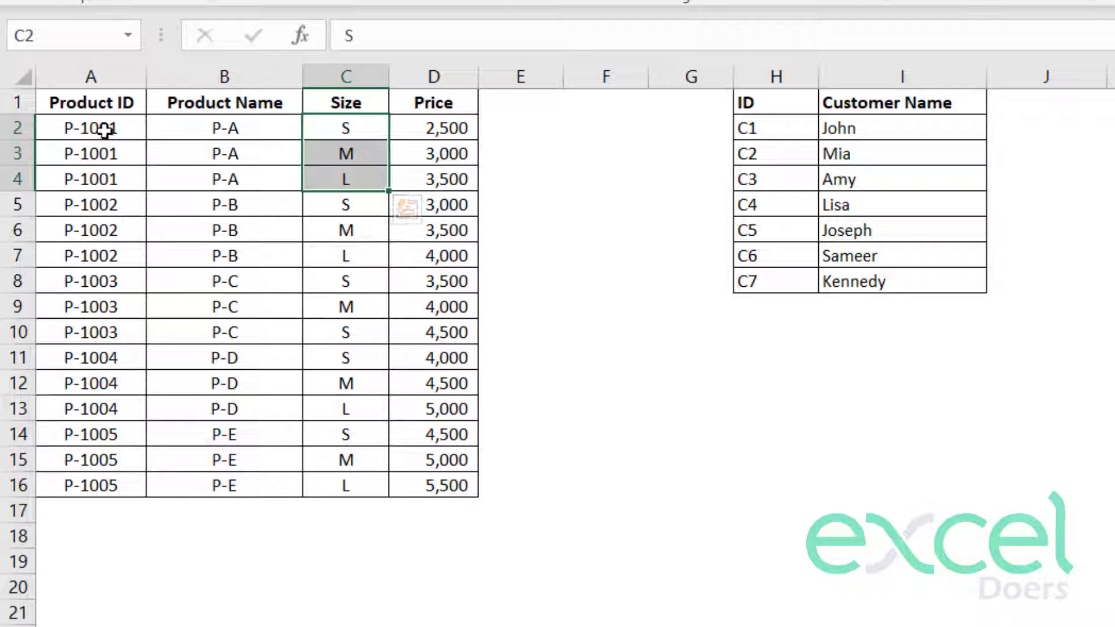
pyautogui.moveTo(104, 130); pyautogui.dragTo(107, 183)
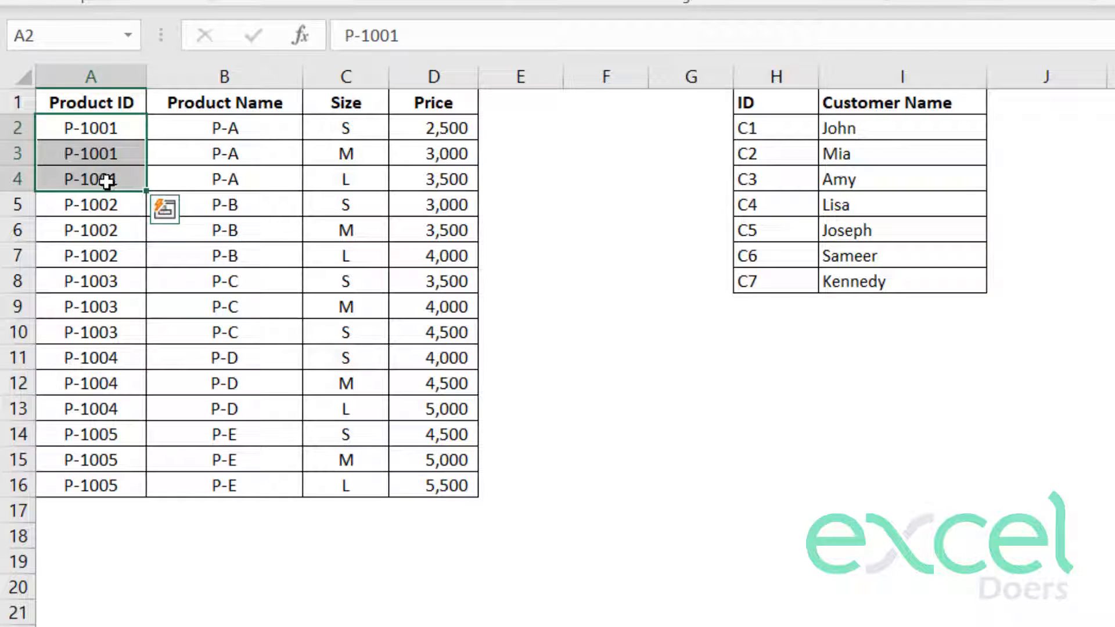
pyautogui.moveTo(433, 128); pyautogui.dragTo(427, 174)
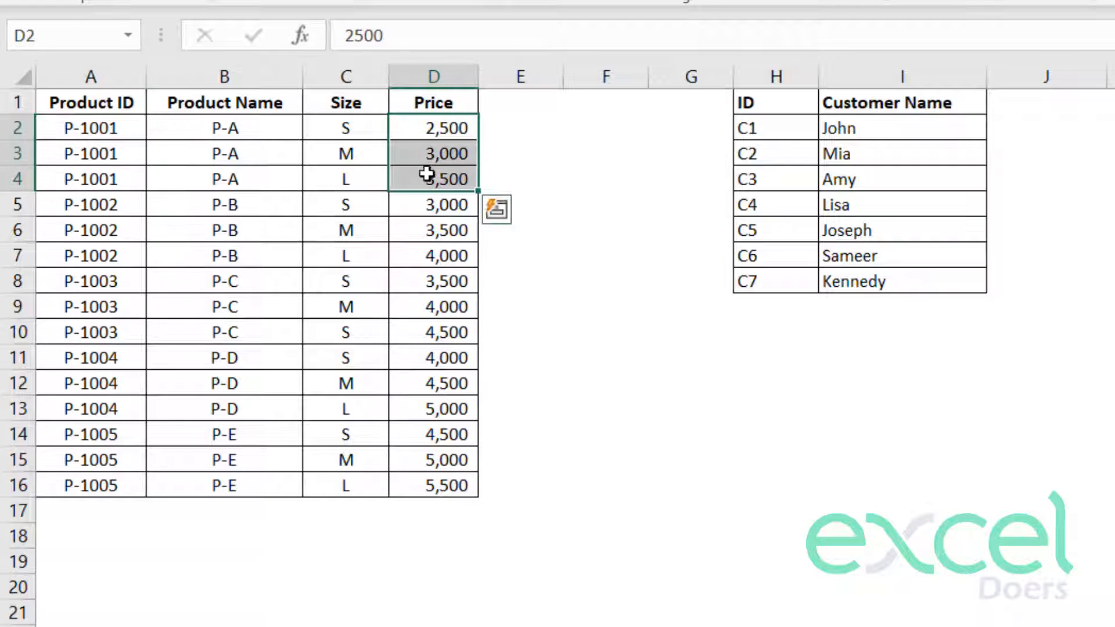
pyautogui.click(360, 177)
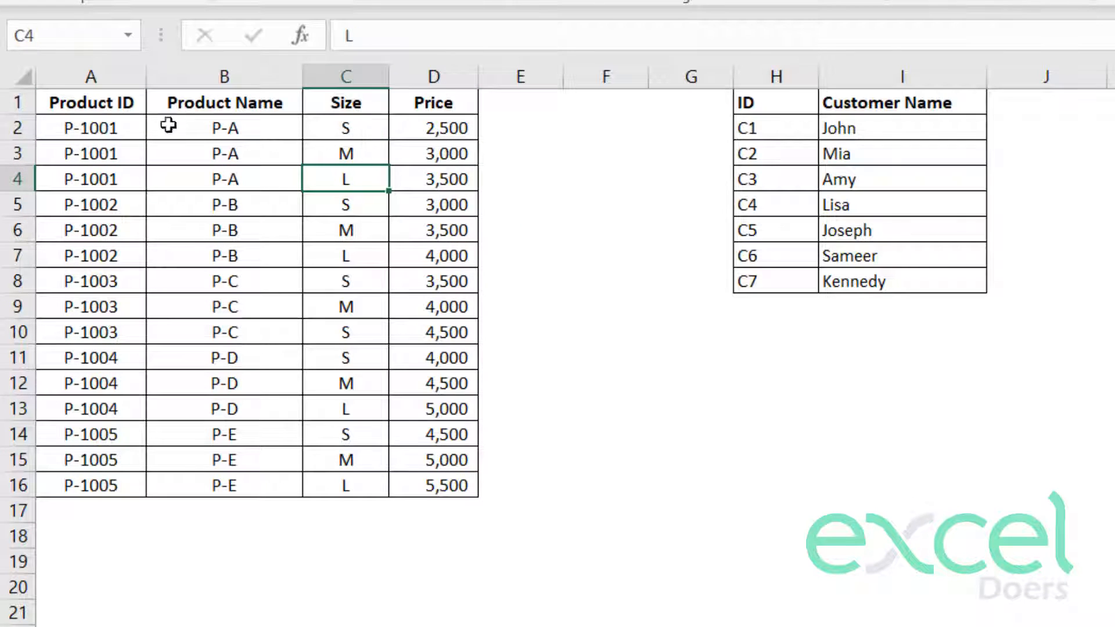
# Return to the Order sheet and review its column headings and the first order row
pyautogui.click(799, 191)
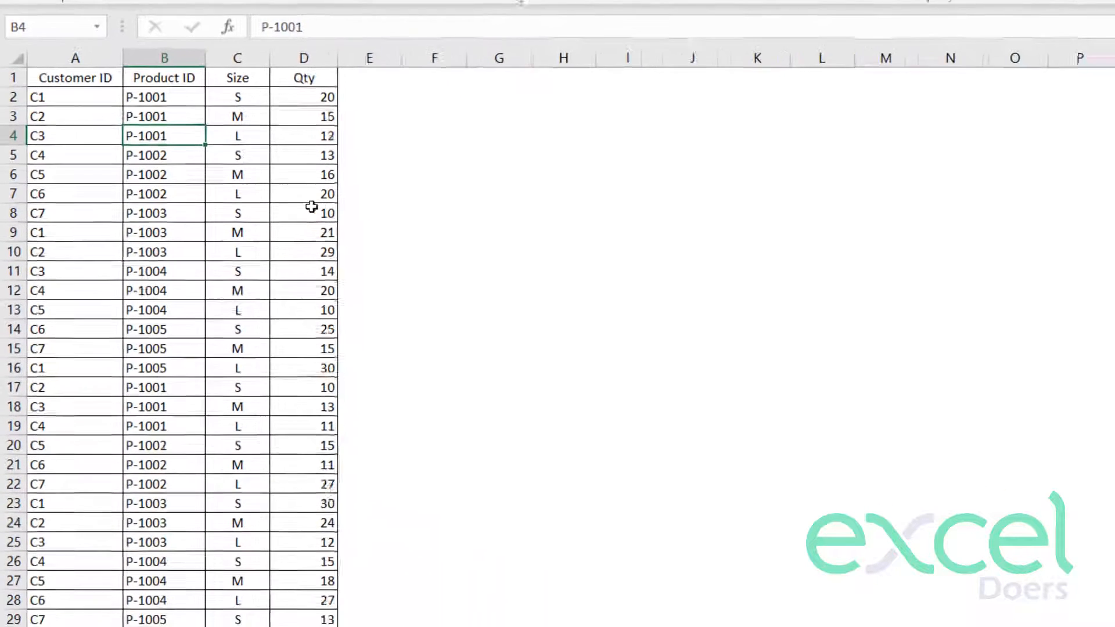
pyautogui.click(56, 76)
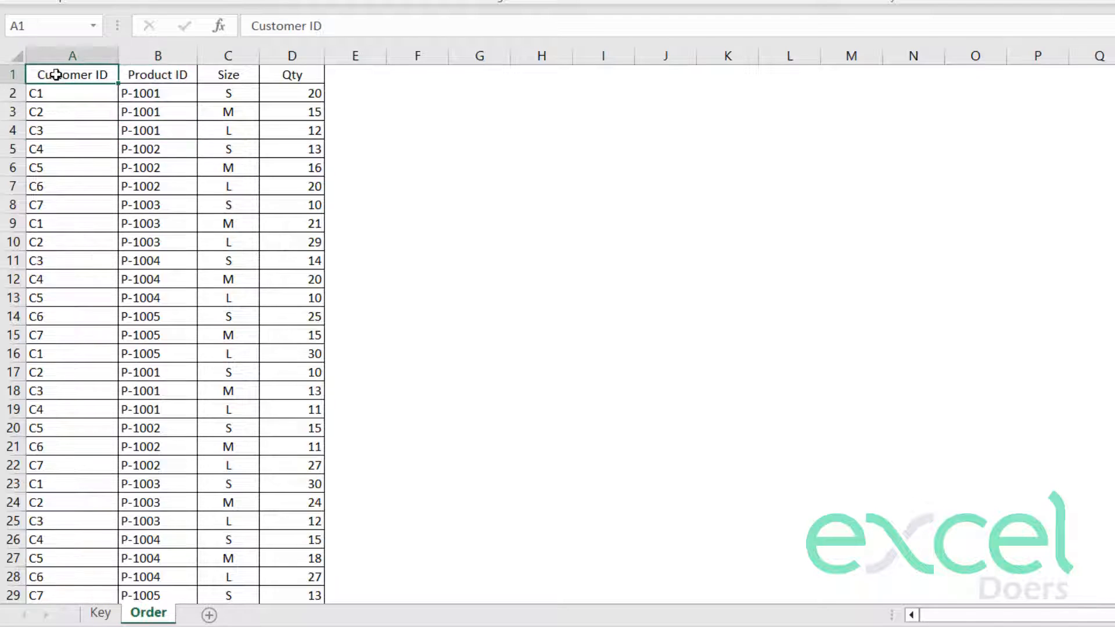
pyautogui.click(137, 55)
pyautogui.click(226, 56)
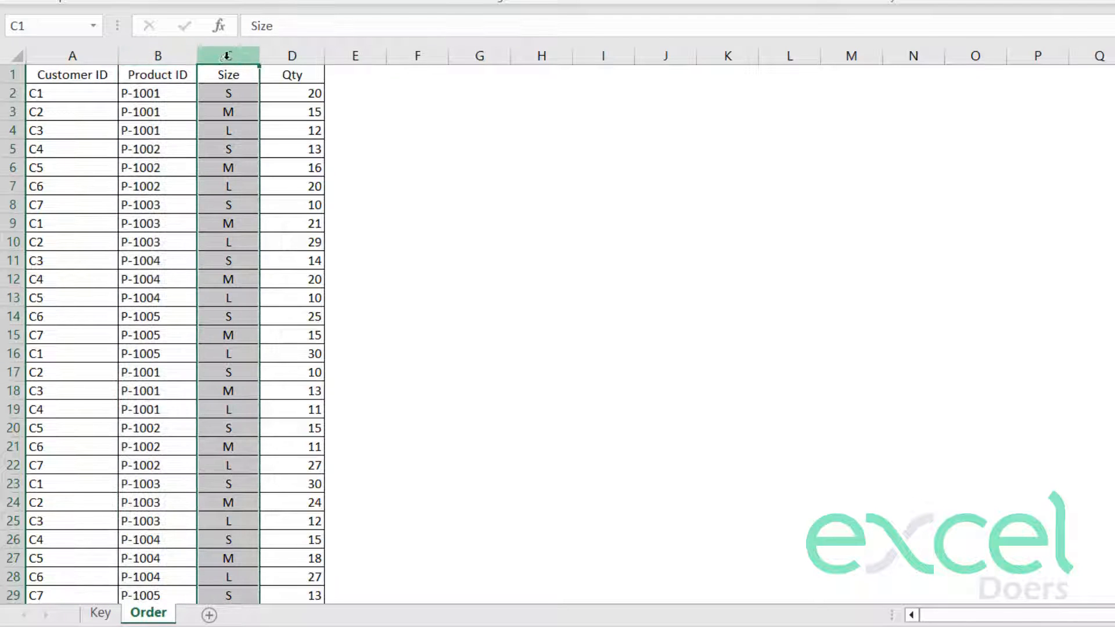
pyautogui.click(313, 80)
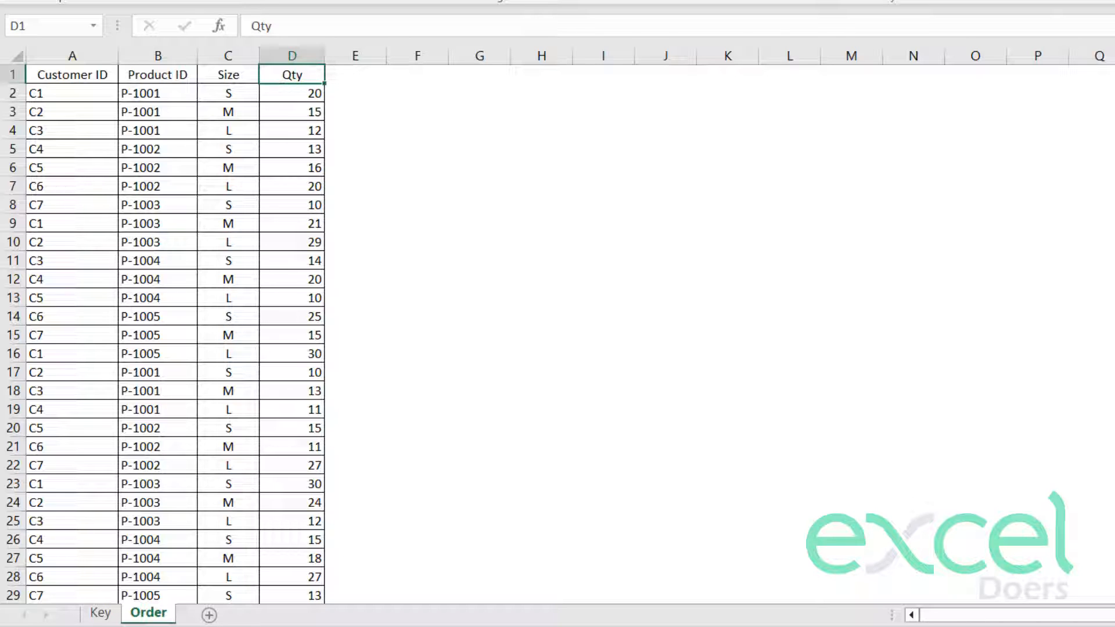
pyautogui.click(4, 93)
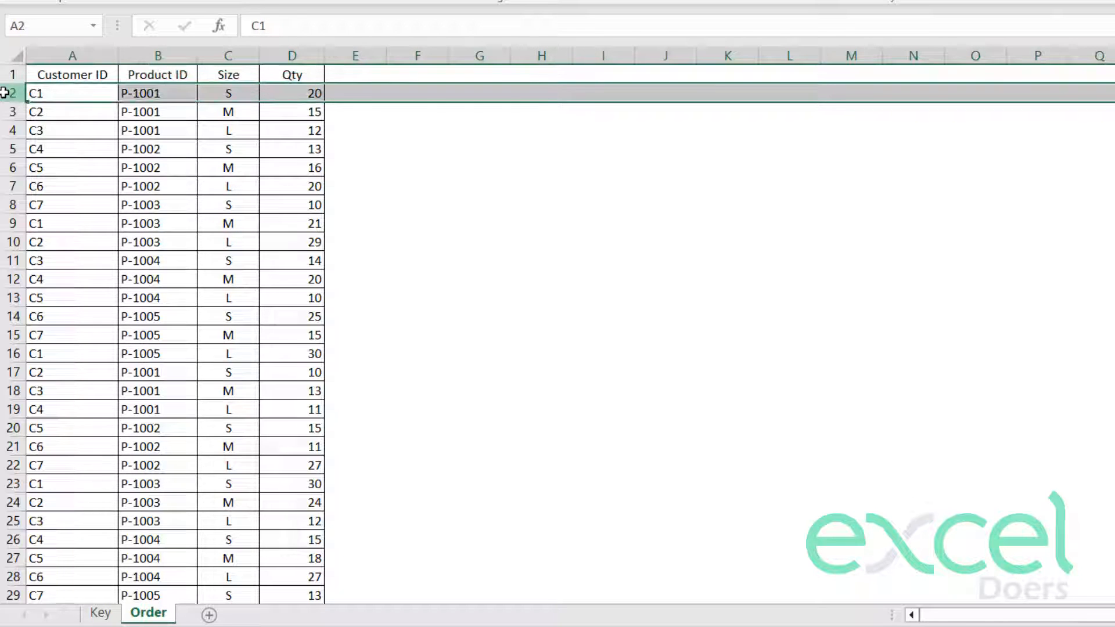
pyautogui.click(308, 94)
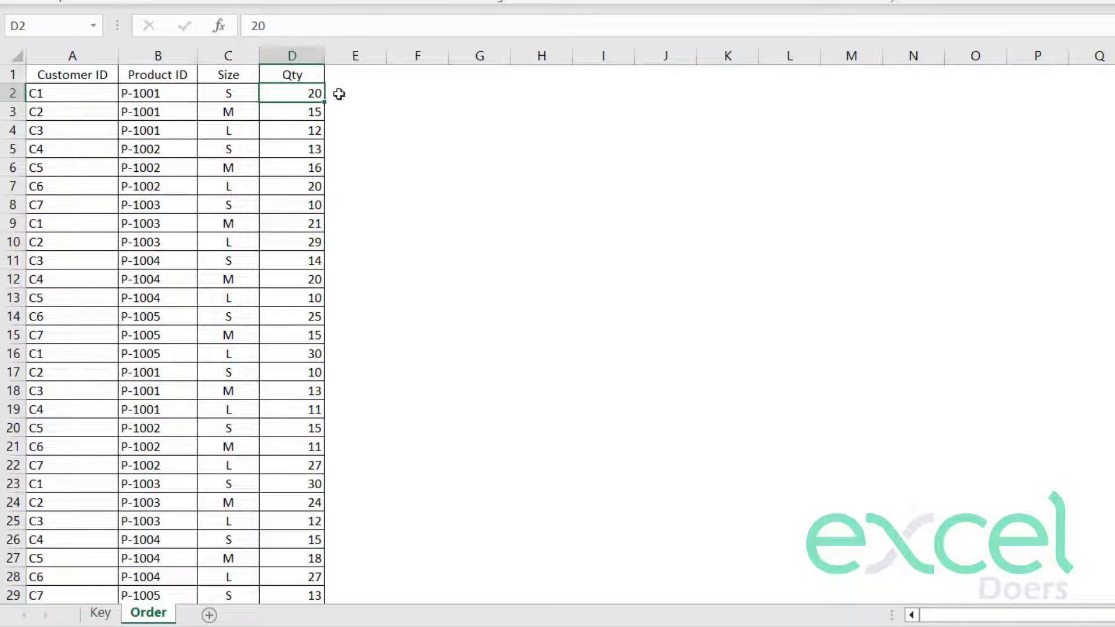
pyautogui.click(479, 95)
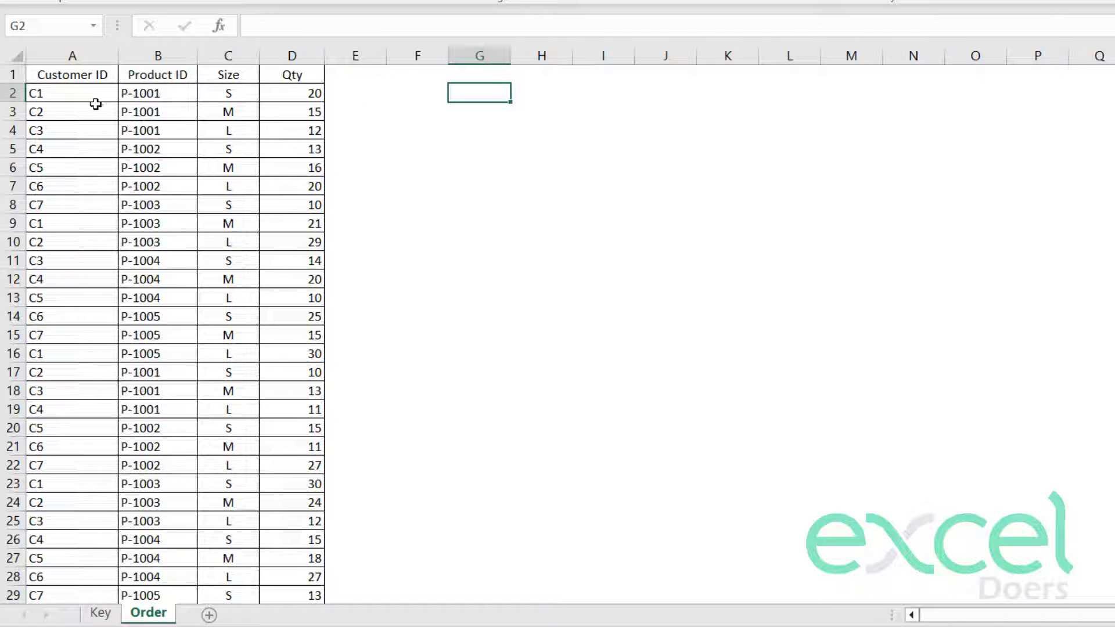
# Look through the order rows, checking the Customer ID column and the first Product ID entry
pyautogui.scroll(-1, 108, 122)
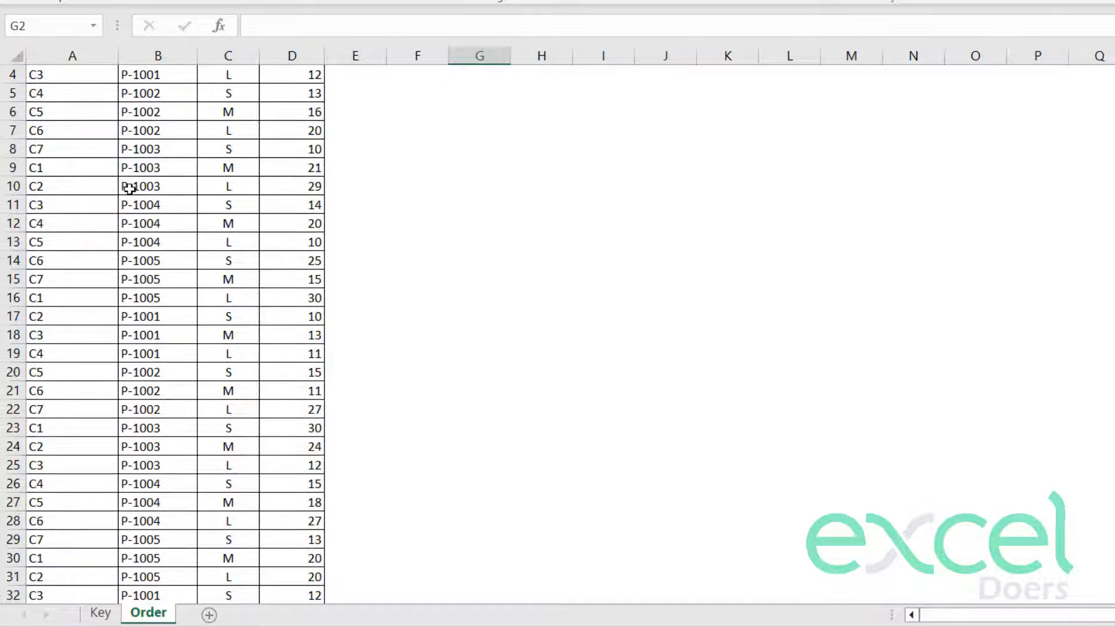
pyautogui.scroll(1, 124, 186)
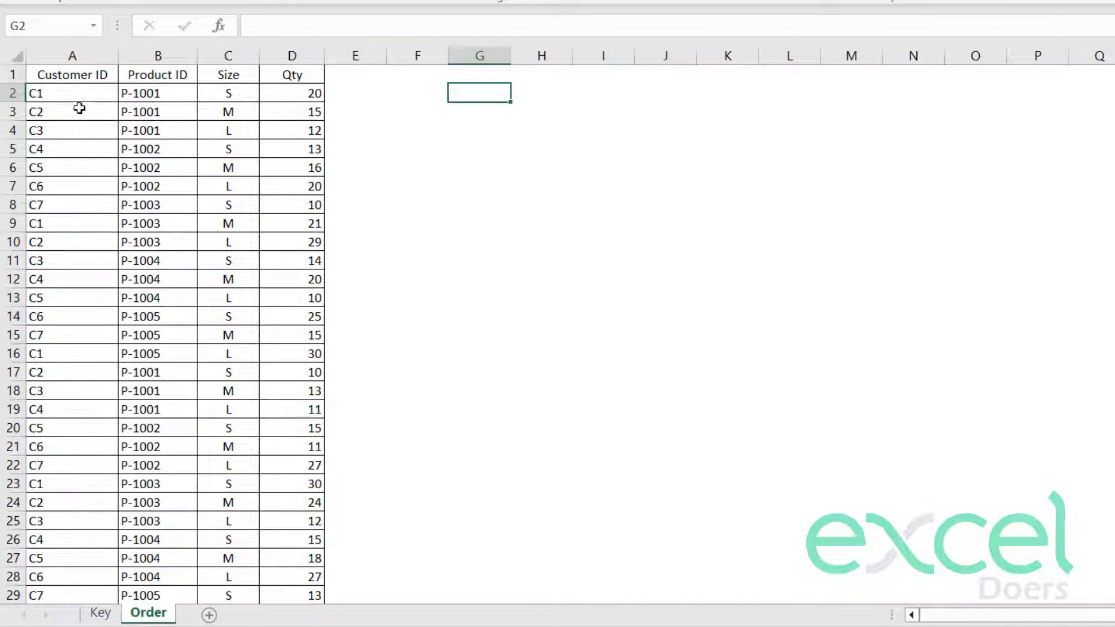
pyautogui.moveTo(79, 94); pyautogui.dragTo(102, 569)
pyautogui.scroll(-2, 127, 380)
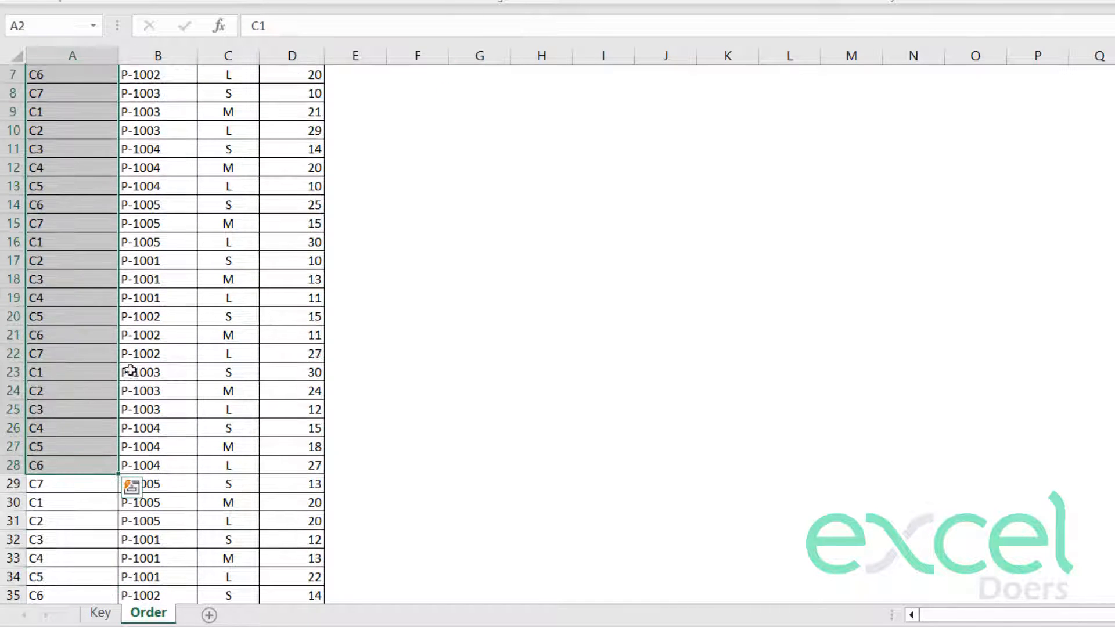
pyautogui.scroll(2, 140, 299)
pyautogui.scroll(-6, 149, 303)
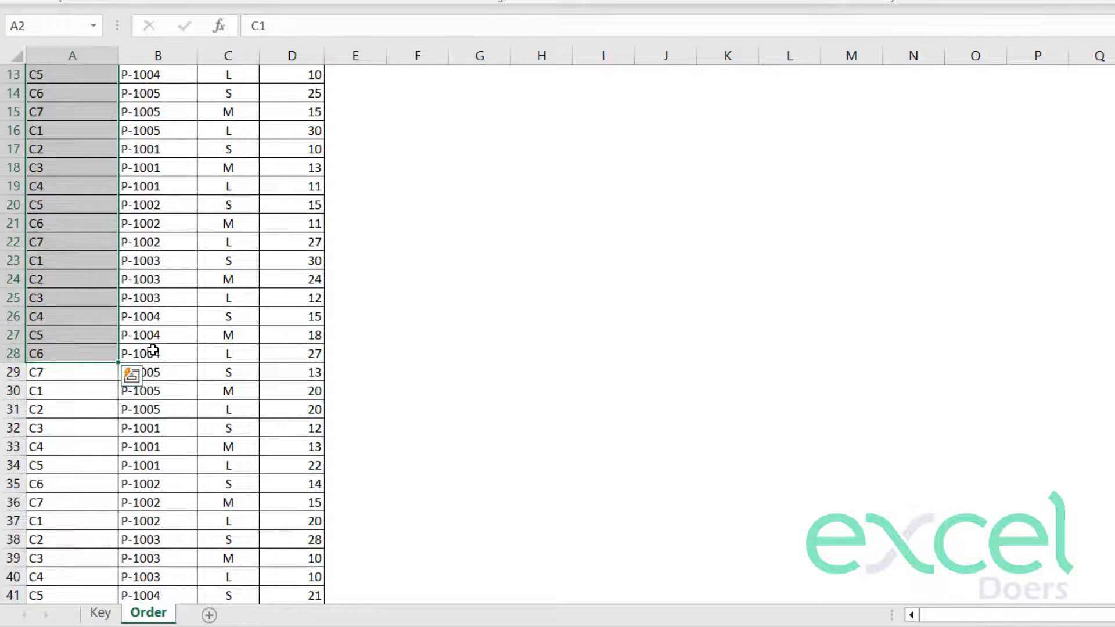
pyautogui.scroll(3, 154, 347)
pyautogui.scroll(3, 154, 347)
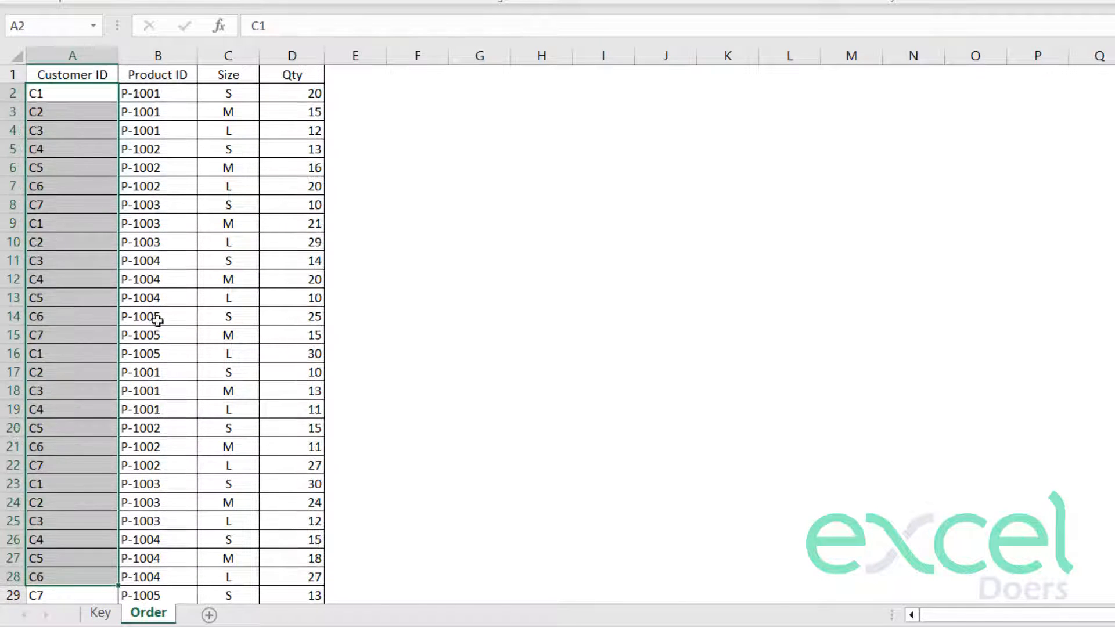
pyautogui.click(177, 96)
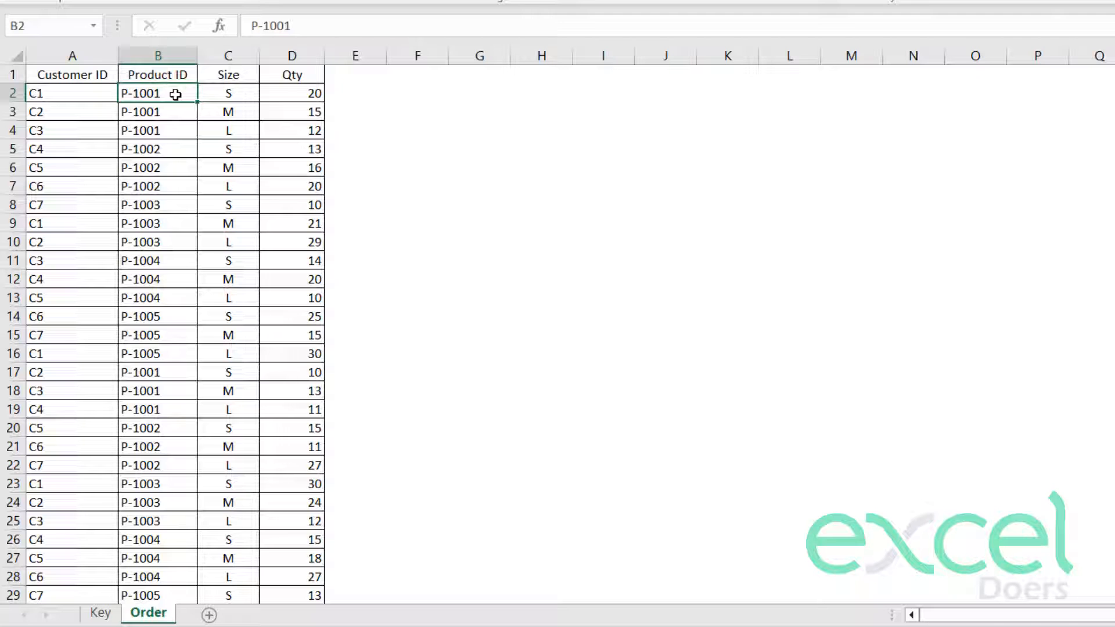
# Look through the order rows and compare their columns with the product and customer tables on the Key sheet
pyautogui.scroll(-3, 173, 316)
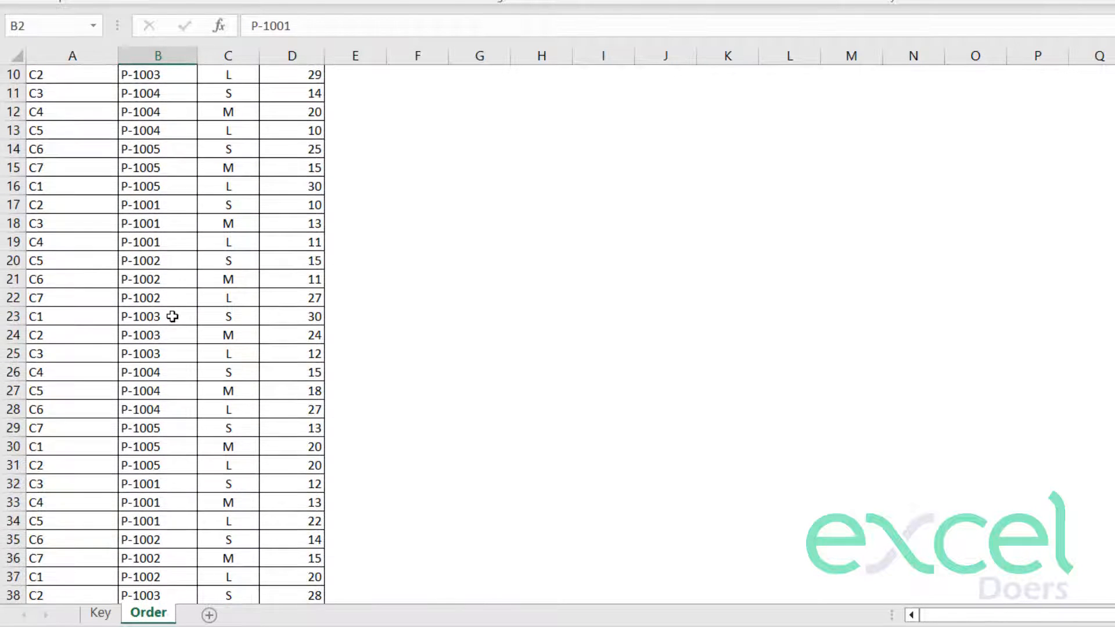
pyautogui.scroll(3, 173, 316)
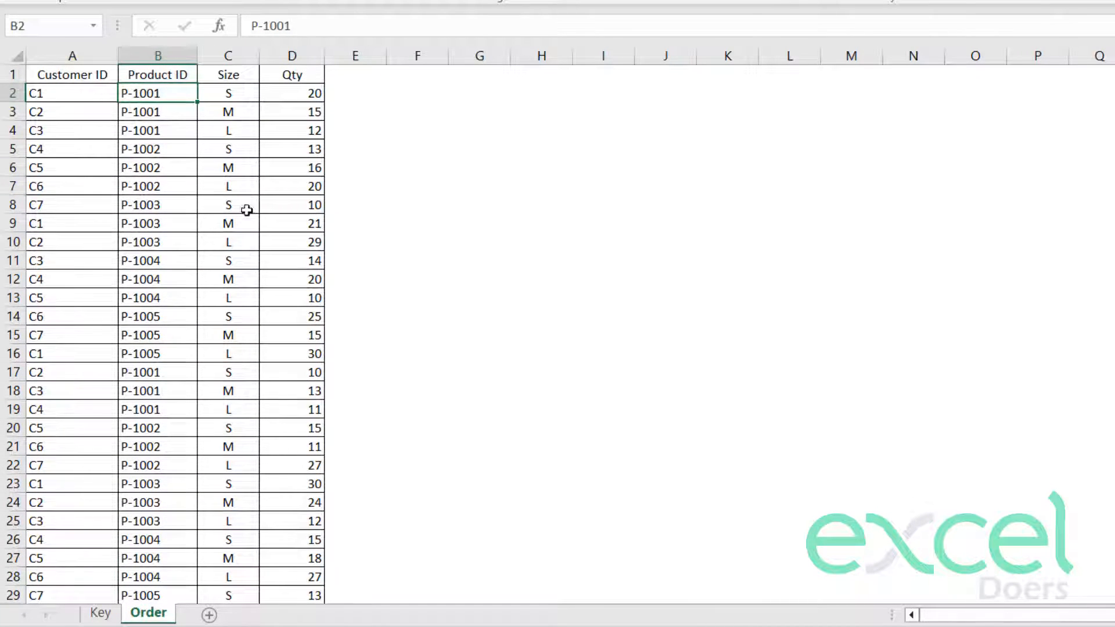
pyautogui.click(336, 78)
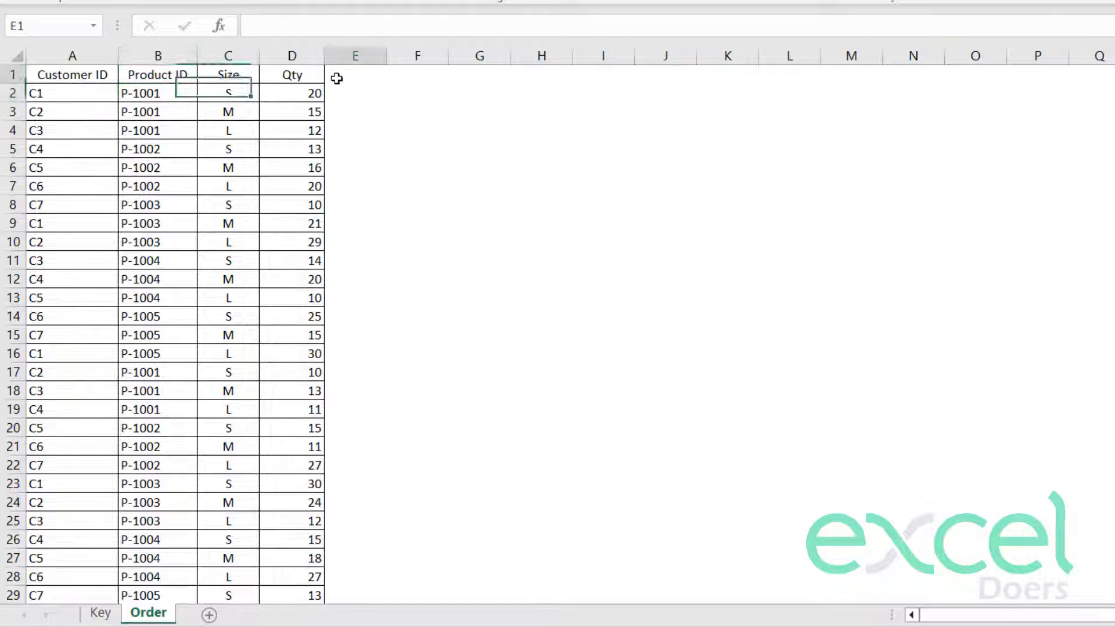
pyautogui.click(100, 613)
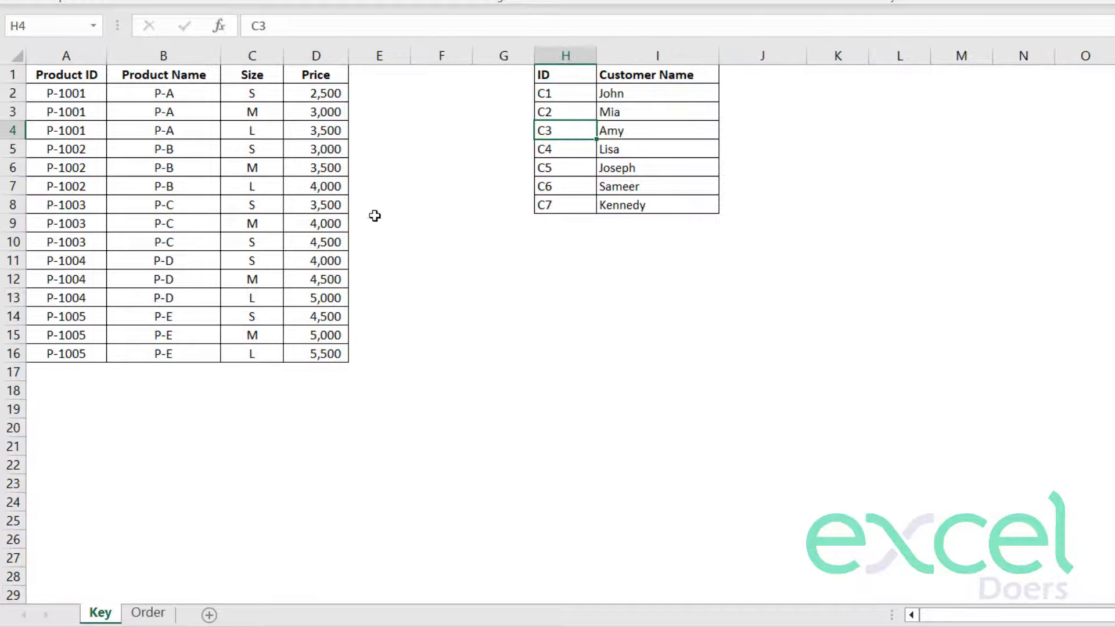
pyautogui.click(146, 613)
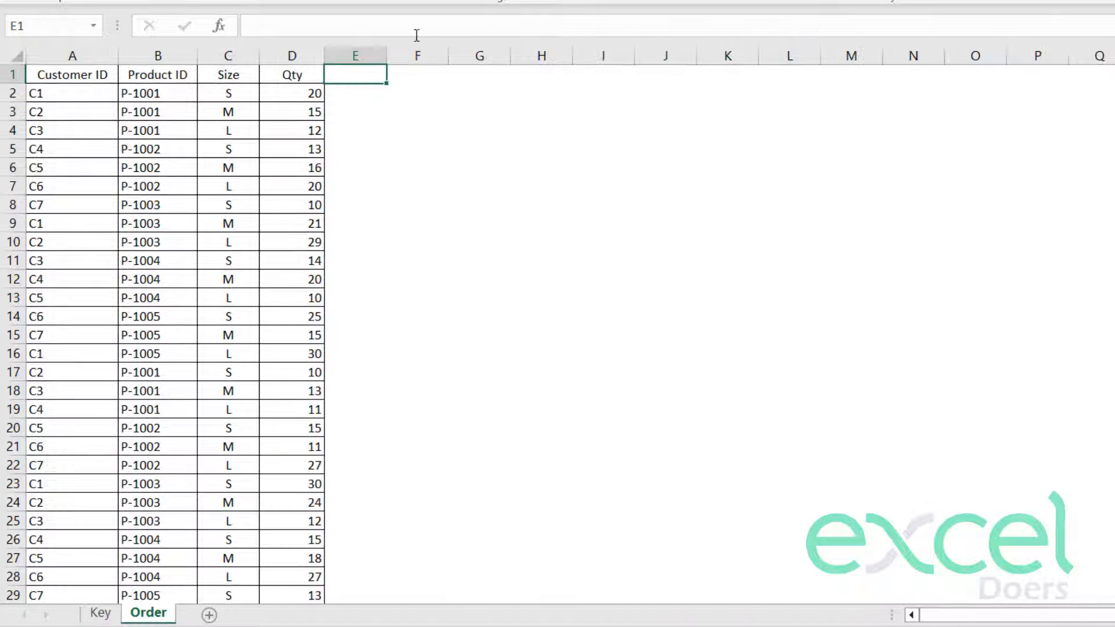
pyautogui.moveTo(366, 72); pyautogui.dragTo(724, 71)
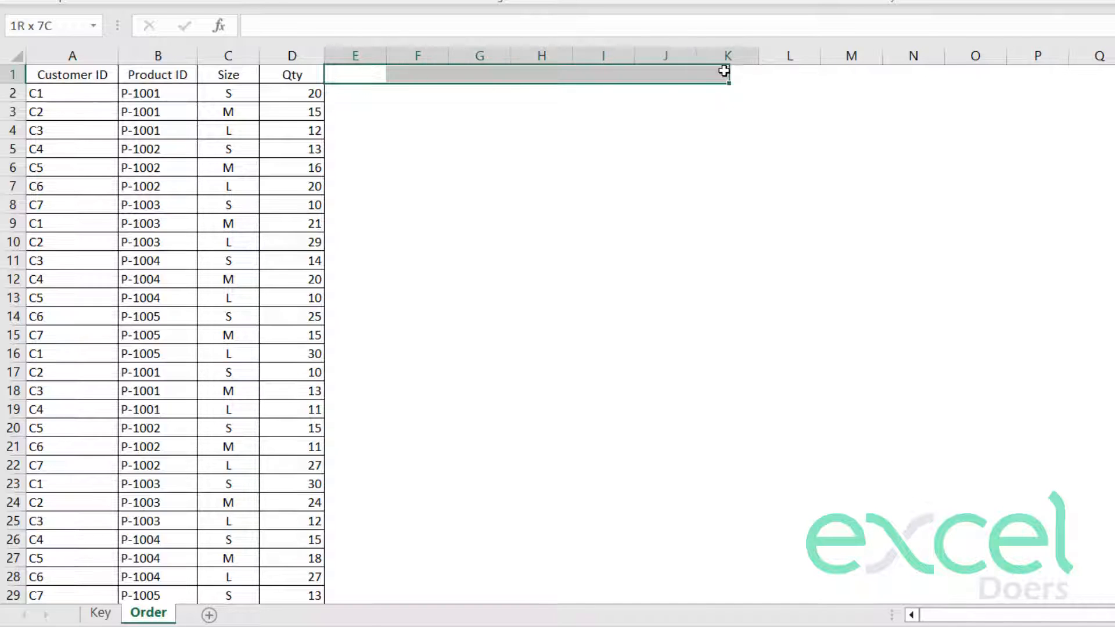
pyautogui.click(277, 108)
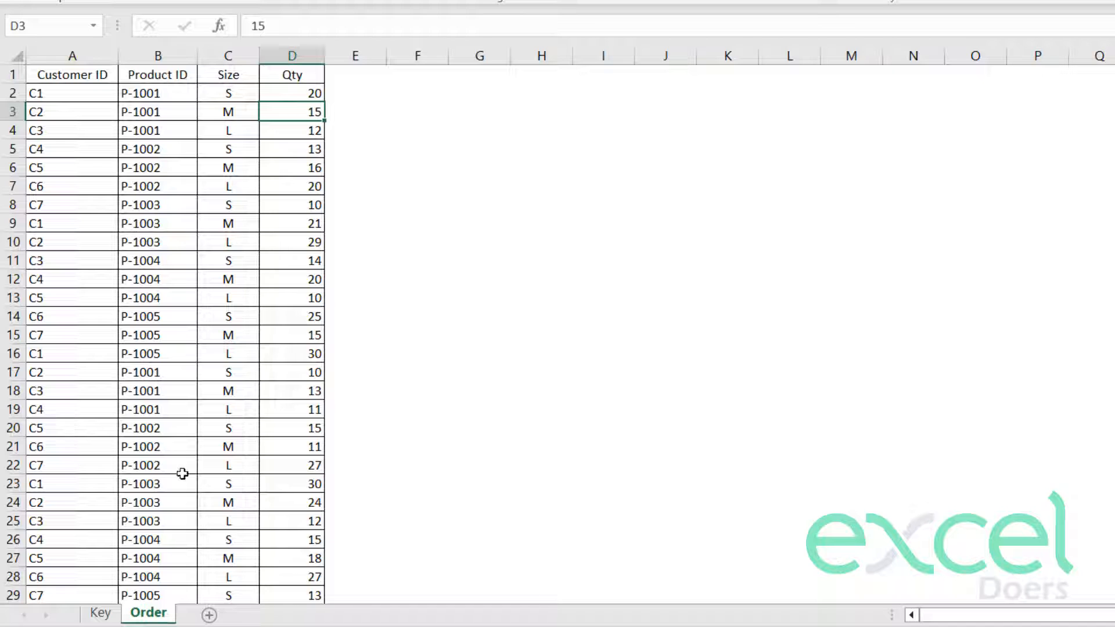
pyautogui.click(101, 612)
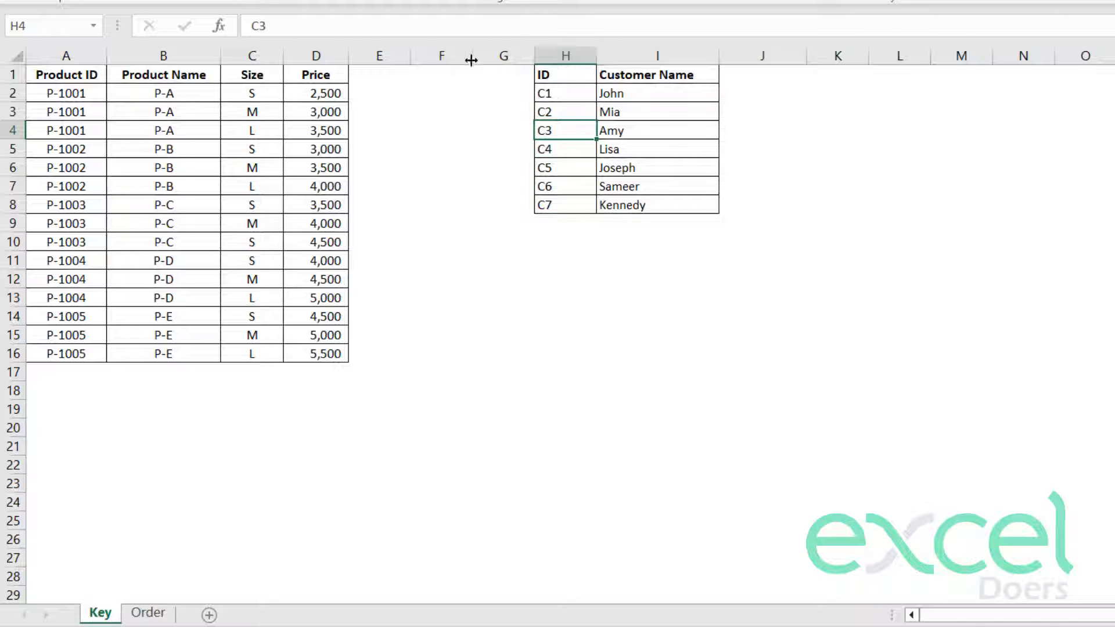
pyautogui.click(148, 613)
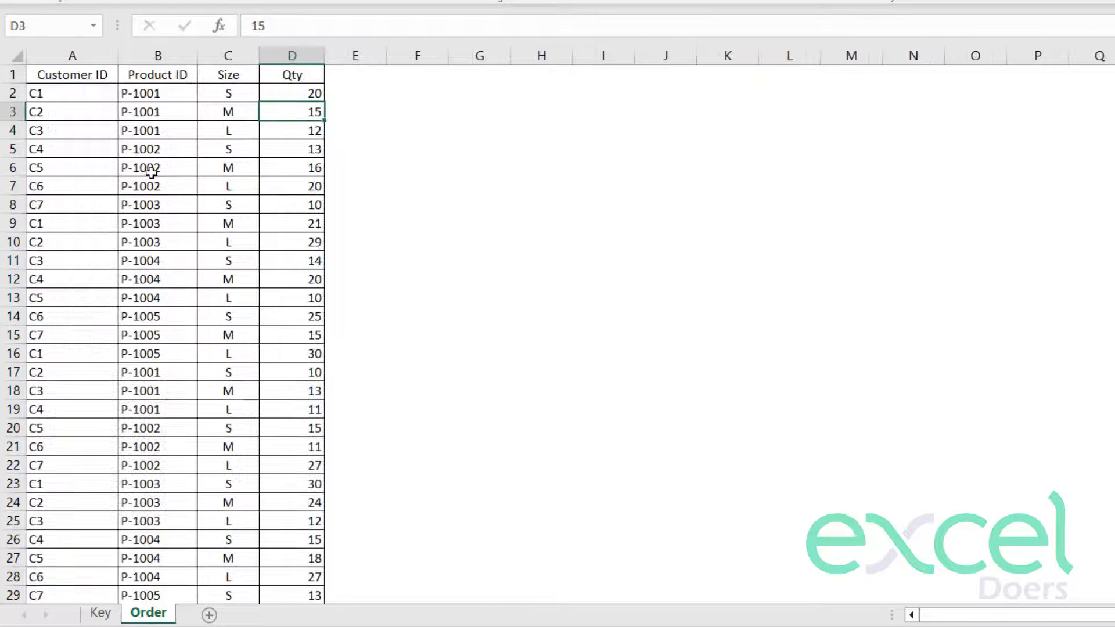
# Review the order table's Customer ID, Product ID and Size columns and the empty space beside Qty
pyautogui.moveTo(87, 75); pyautogui.dragTo(298, 345)
pyautogui.scroll(-7, 298, 345)
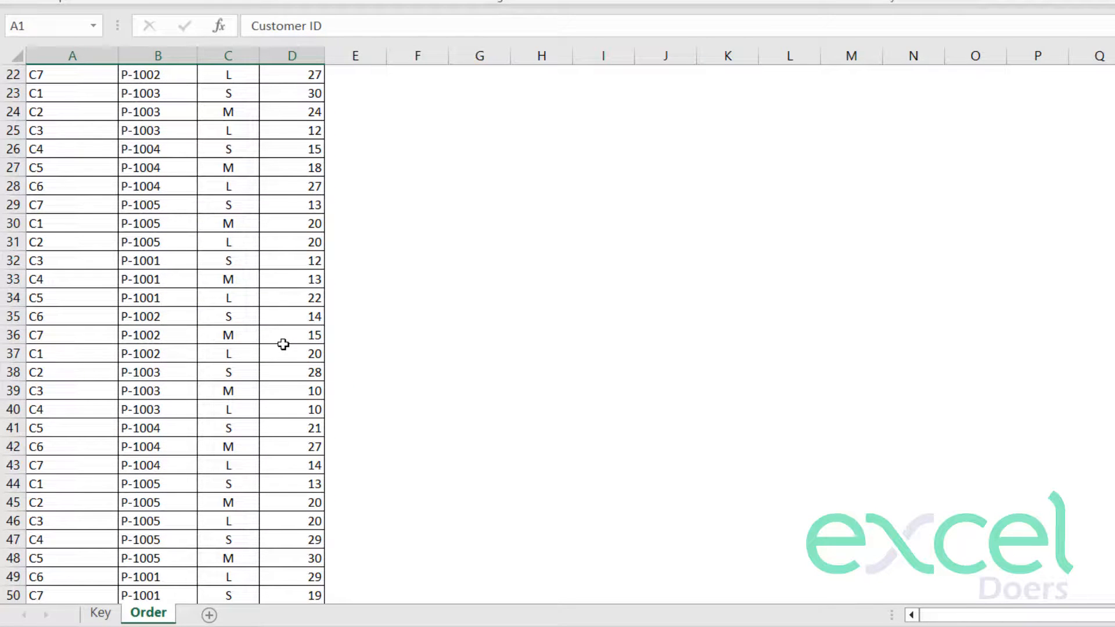
pyautogui.scroll(7, 165, 390)
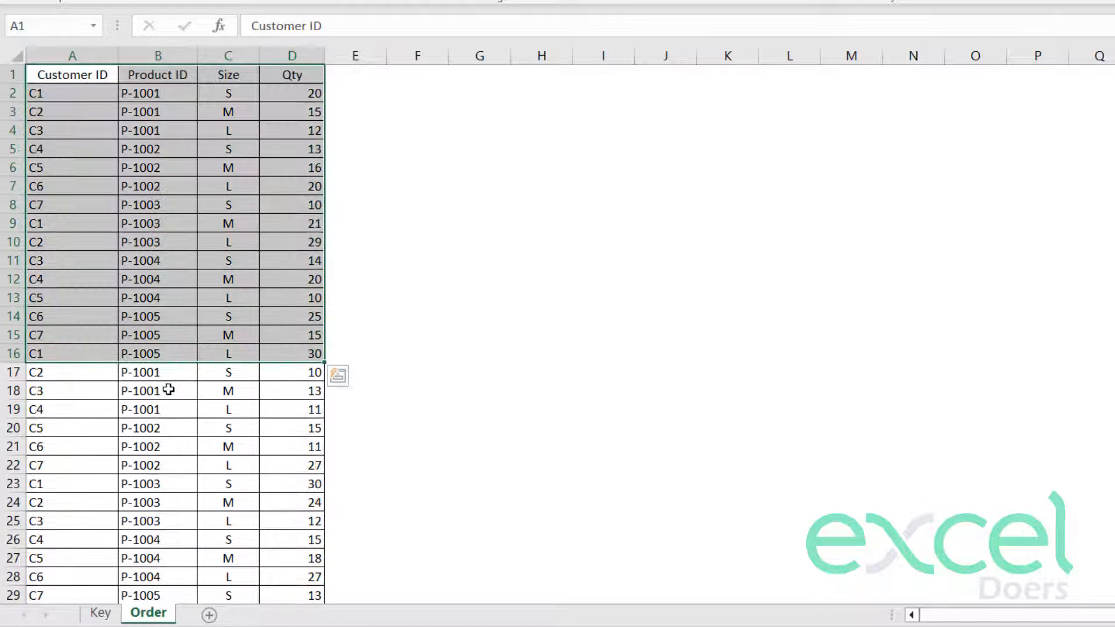
pyautogui.click(145, 54)
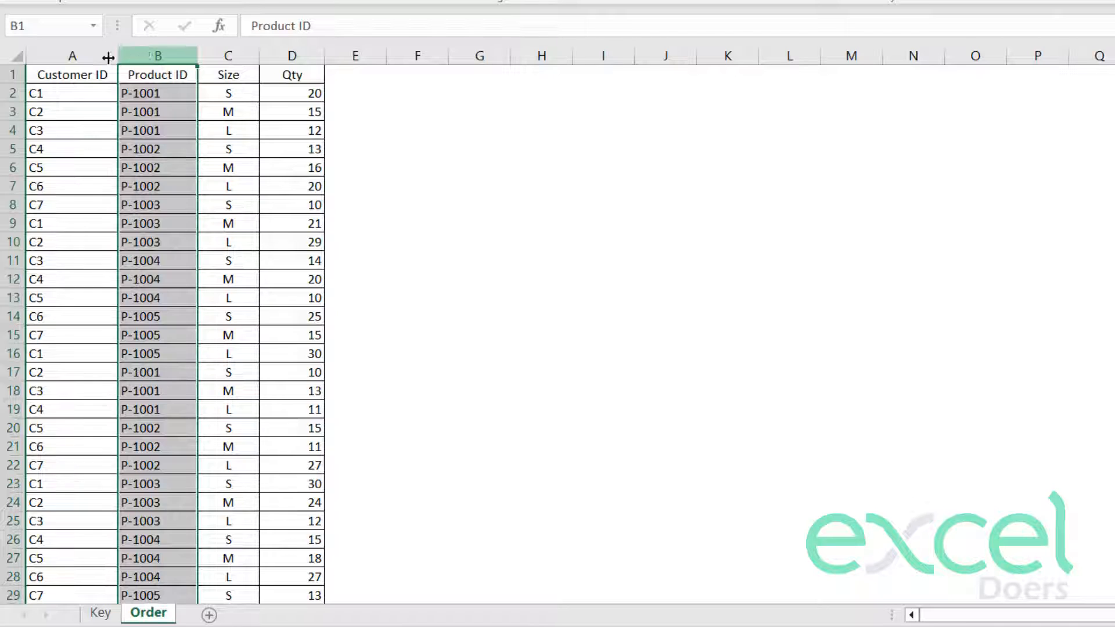
pyautogui.click(69, 54)
pyautogui.click(233, 54)
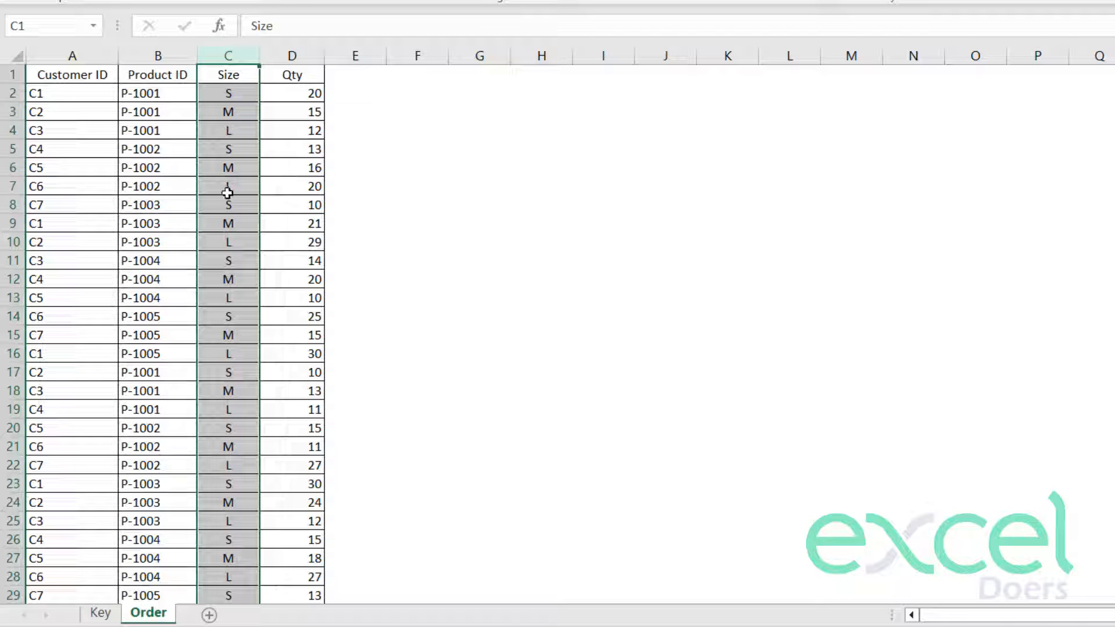
pyautogui.click(276, 174)
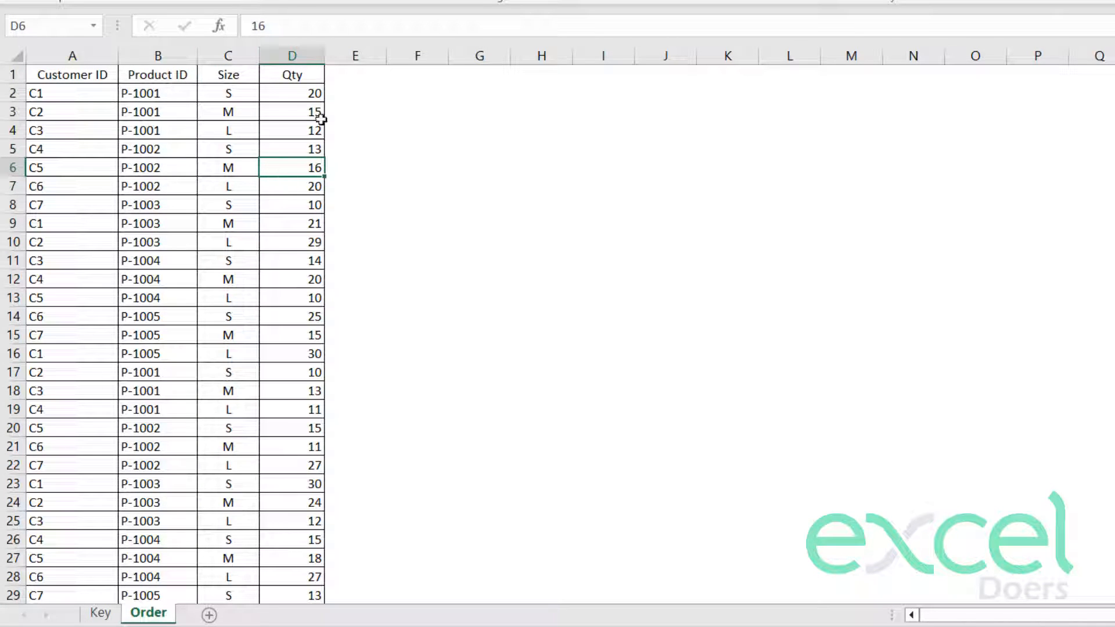
pyautogui.click(354, 72)
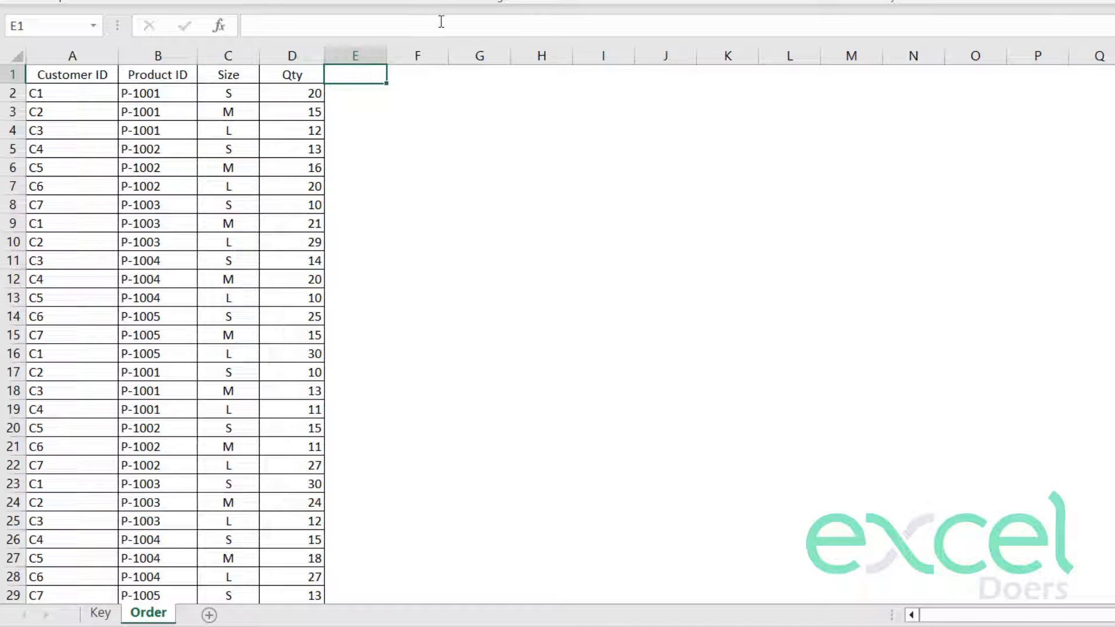
# Add the header "Customer Name" in cell E1, beside the Qty column of the order table
pyautogui.click(68, 53)
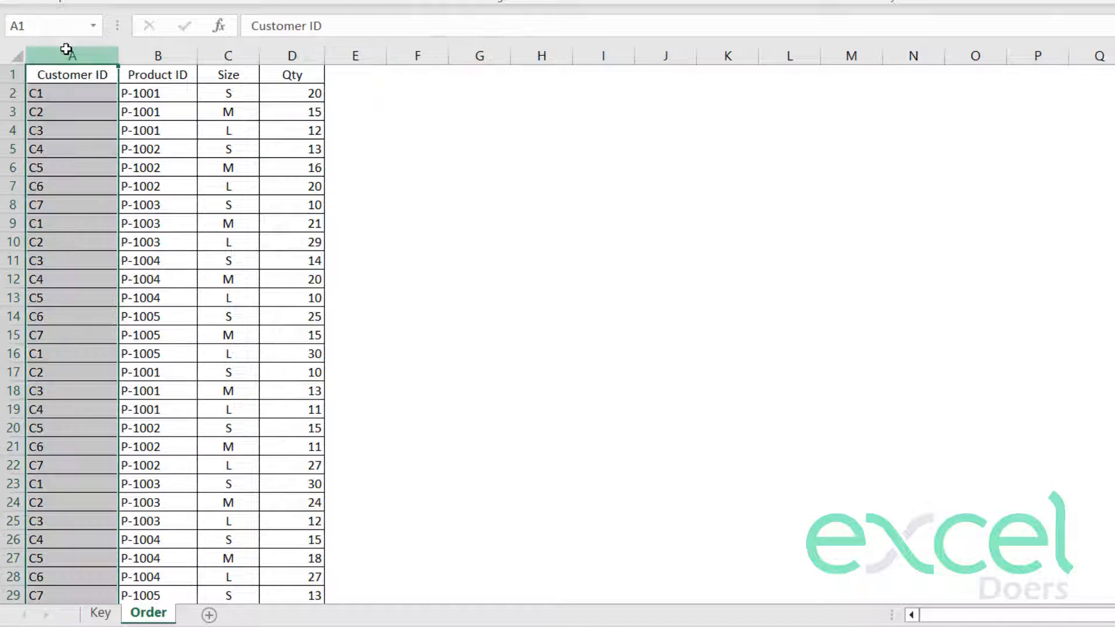
pyautogui.click(76, 96)
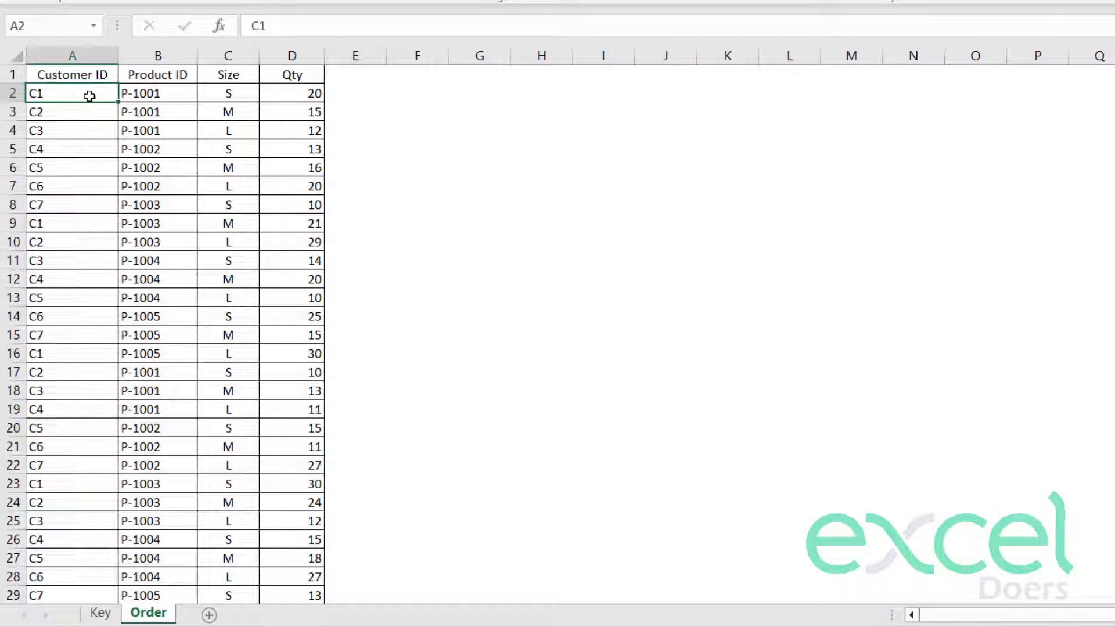
pyautogui.click(352, 78)
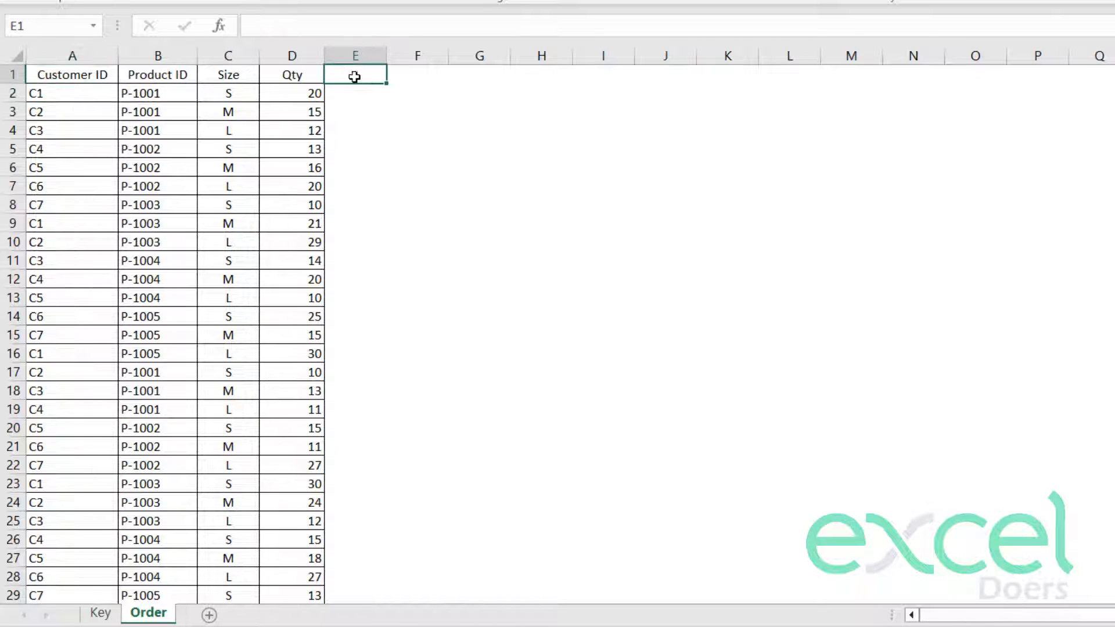
pyautogui.write('Custom')
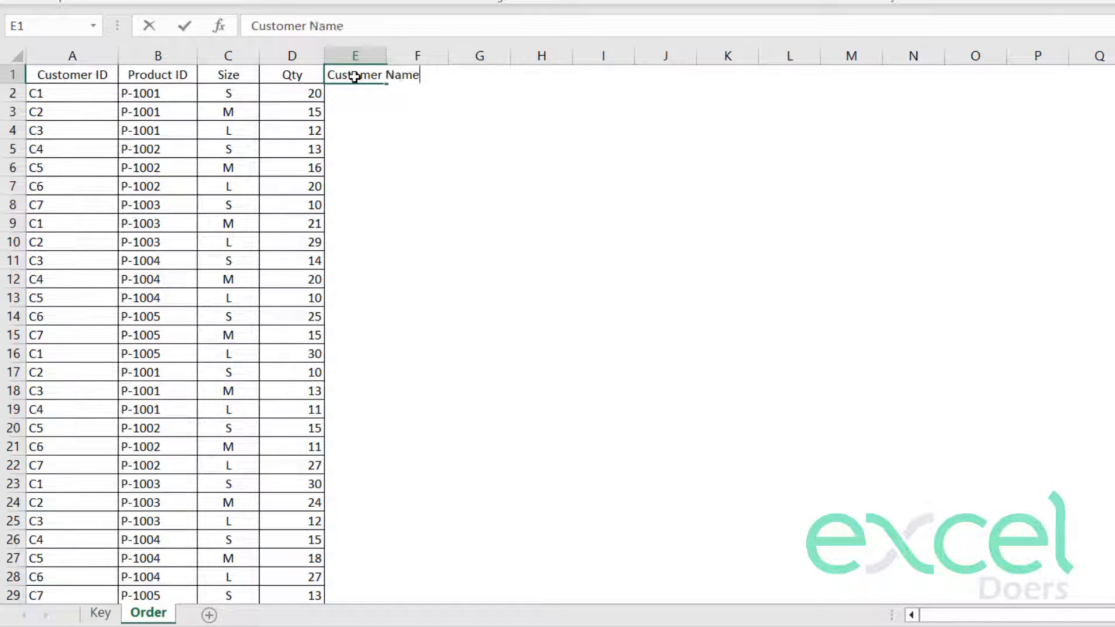
pyautogui.write('er Name')
pyautogui.press('Return')
# Add the header "Product Name" in cell F1 and widen columns E and F to fit their headers
pyautogui.click(129, 116)
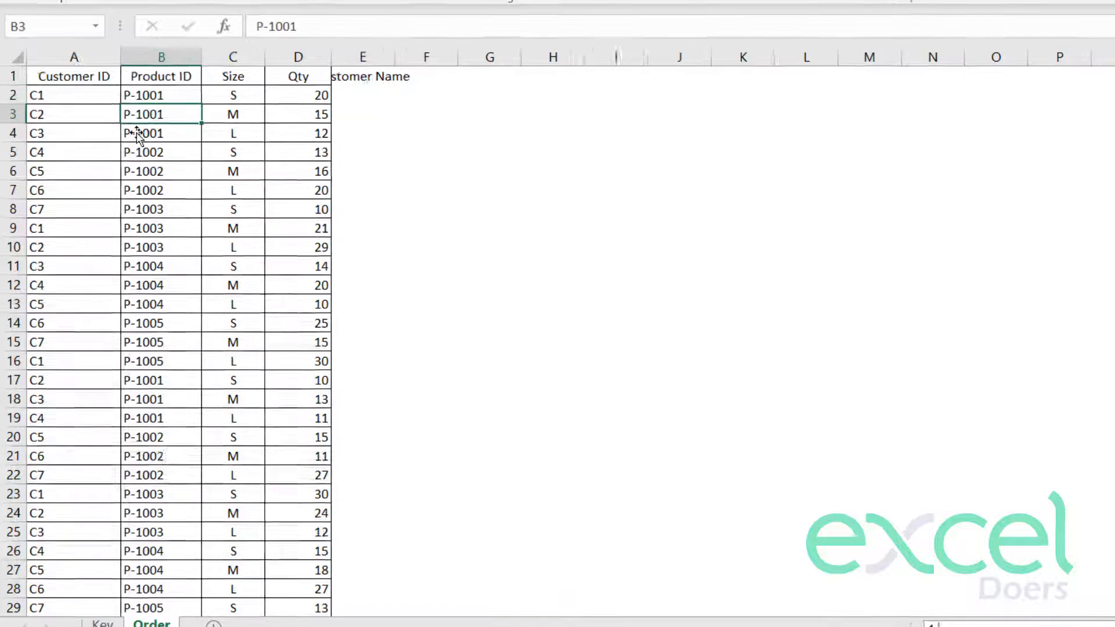
pyautogui.click(140, 59)
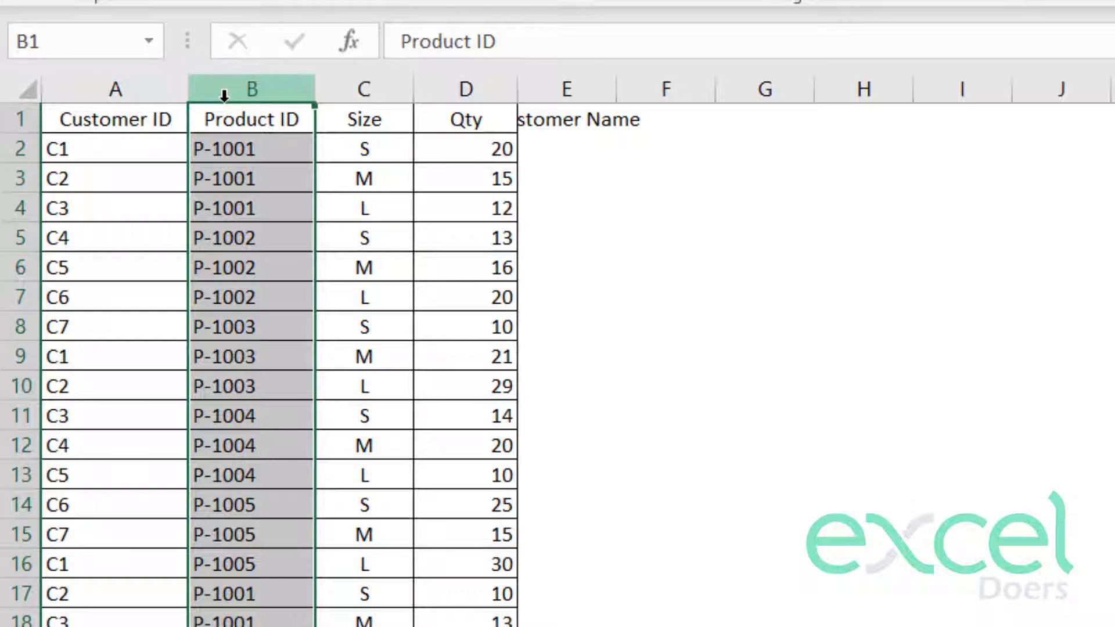
pyautogui.click(690, 128)
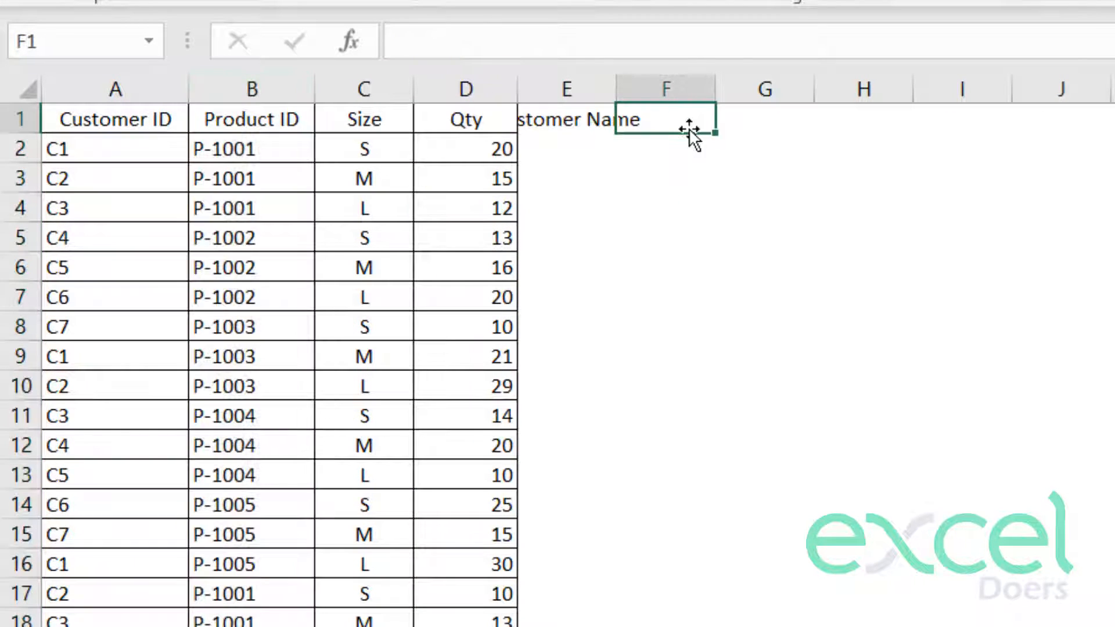
pyautogui.write('Product Name')
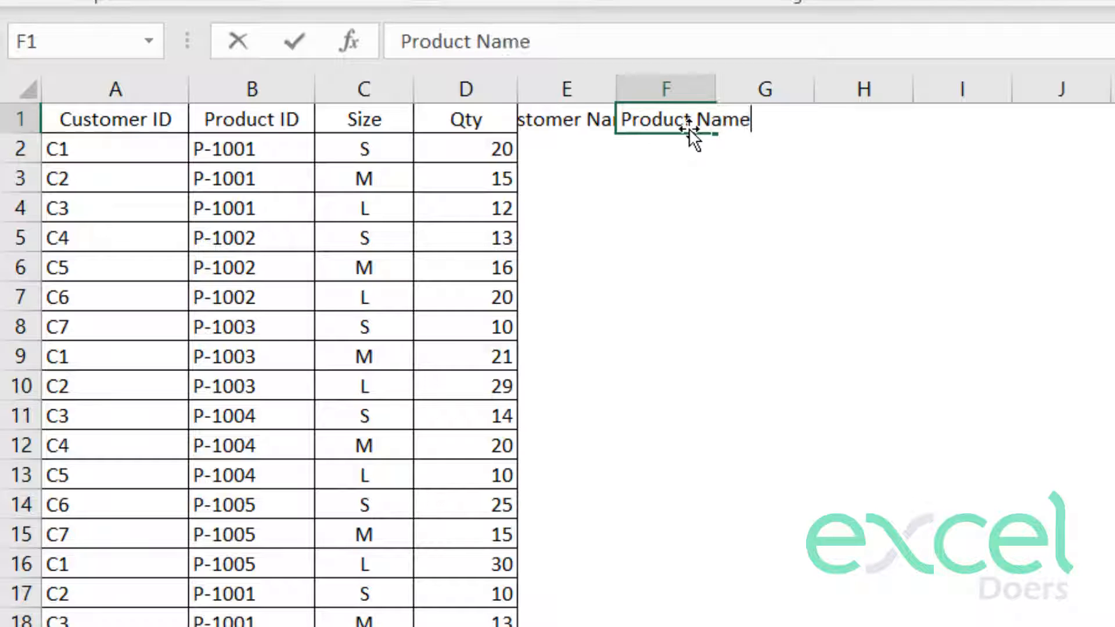
pyautogui.press('Return')
pyautogui.moveTo(615, 87); pyautogui.dragTo(690, 96)
pyautogui.moveTo(787, 90); pyautogui.dragTo(865, 98)
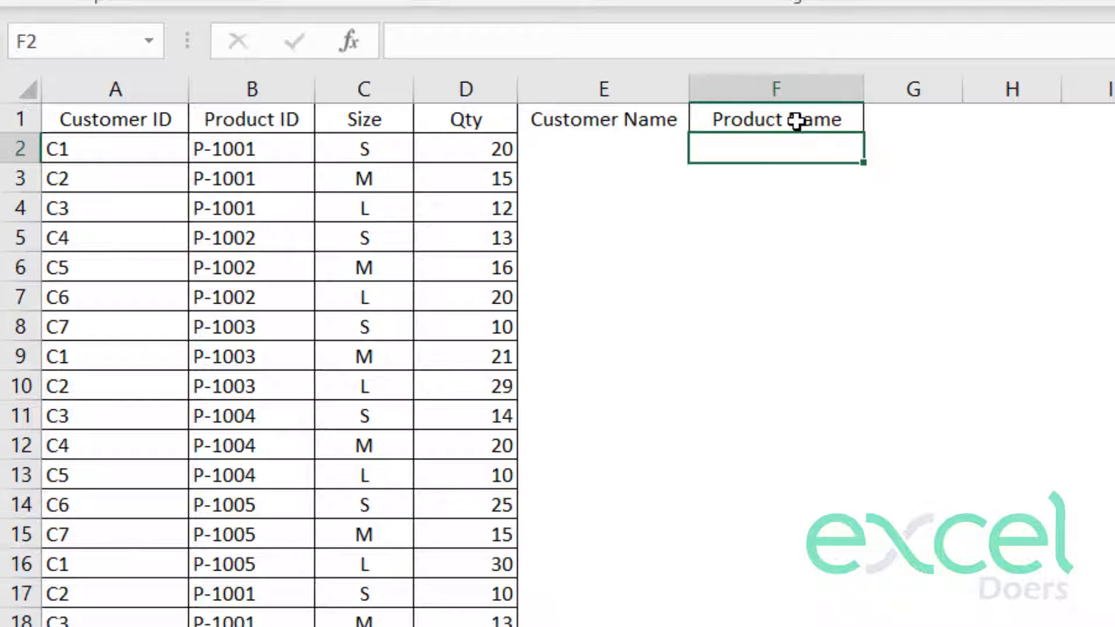
# Add the header "Price" in cell G1 of the order table
pyautogui.click(798, 119)
pyautogui.moveTo(372, 155); pyautogui.dragTo(393, 206)
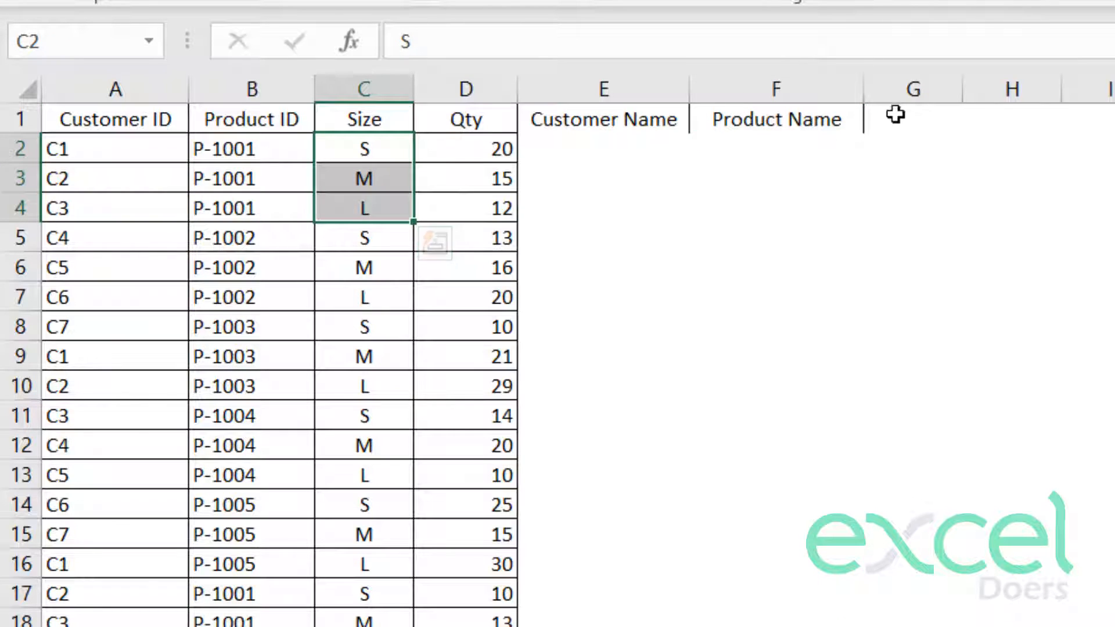
pyautogui.click(915, 116)
pyautogui.write('Price')
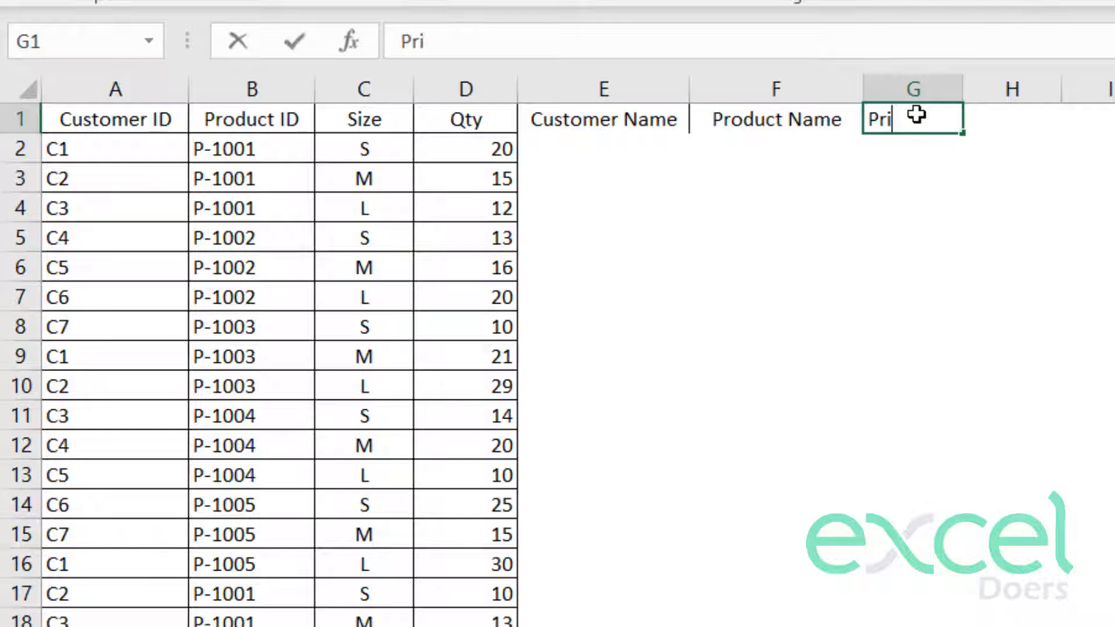
pyautogui.press('Return')
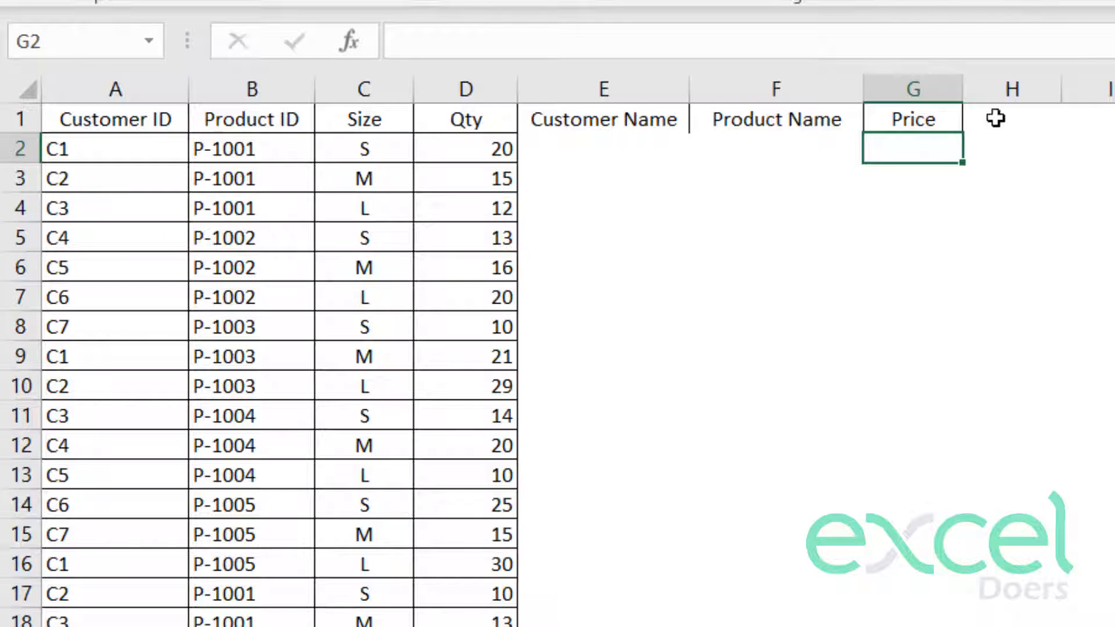
# Add the header "Amount" in cell H1, beside the Price header
pyautogui.click(1008, 120)
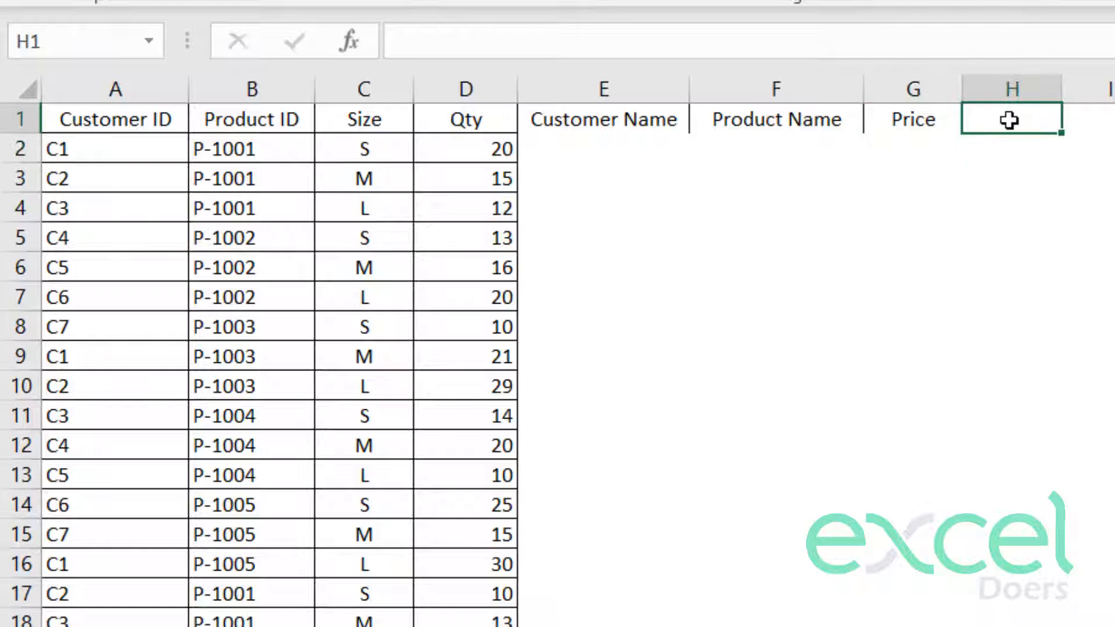
pyautogui.click(501, 152)
pyautogui.click(469, 121)
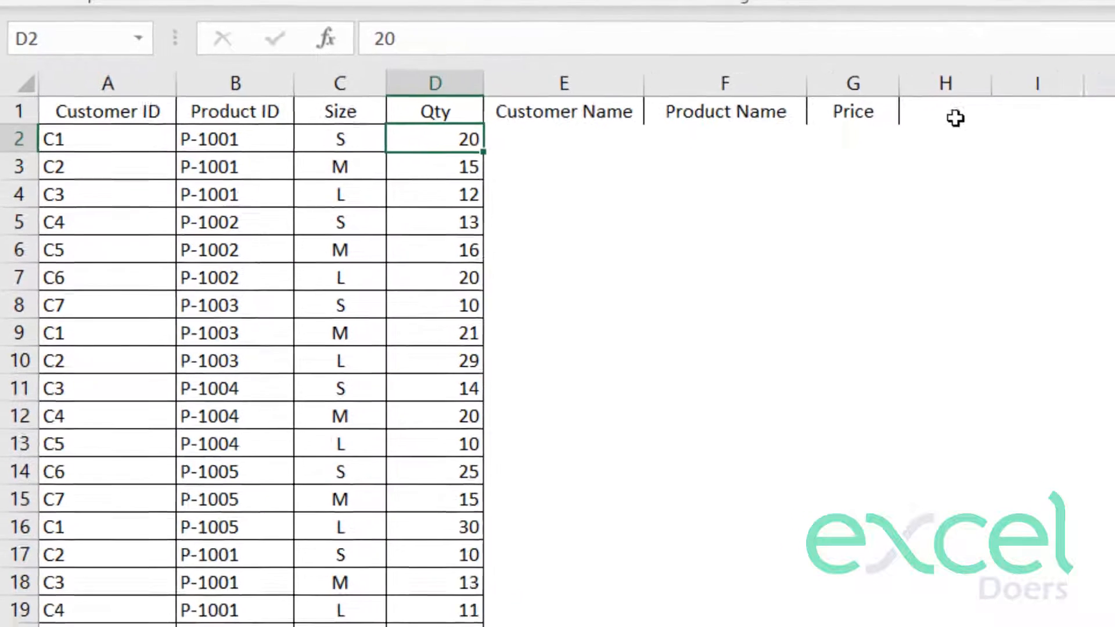
pyautogui.click(1025, 127)
pyautogui.write('A')
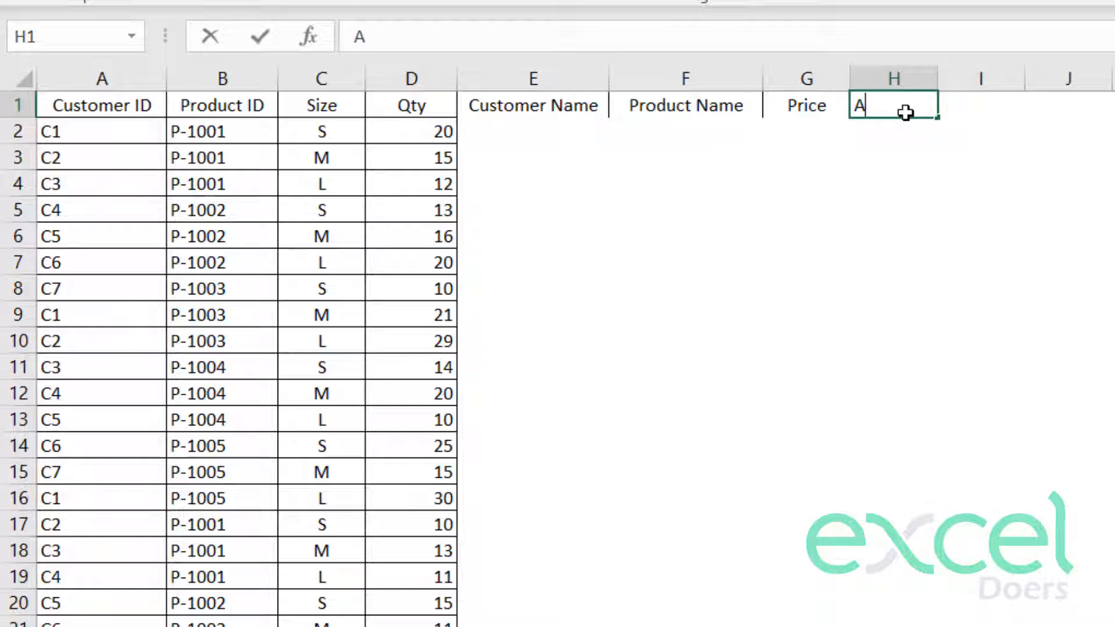
pyautogui.write('mount')
pyautogui.press('Return')
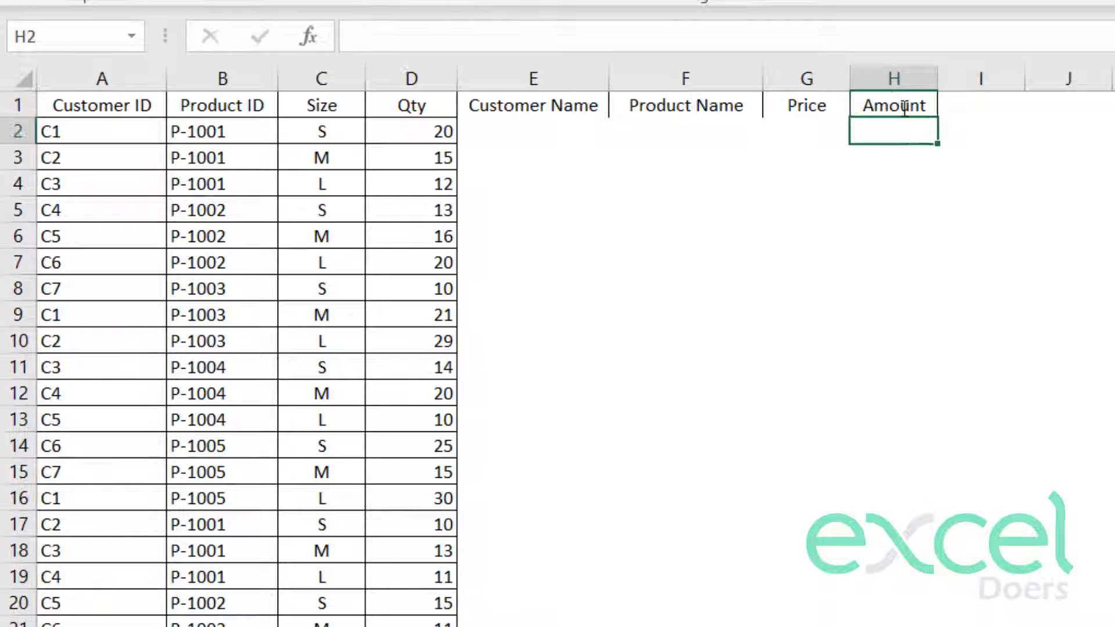
# Apply cell borders to the Customer Name, Product Name, Price and Amount columns, from the header down through the order rows
pyautogui.moveTo(908, 103); pyautogui.dragTo(510, 626)
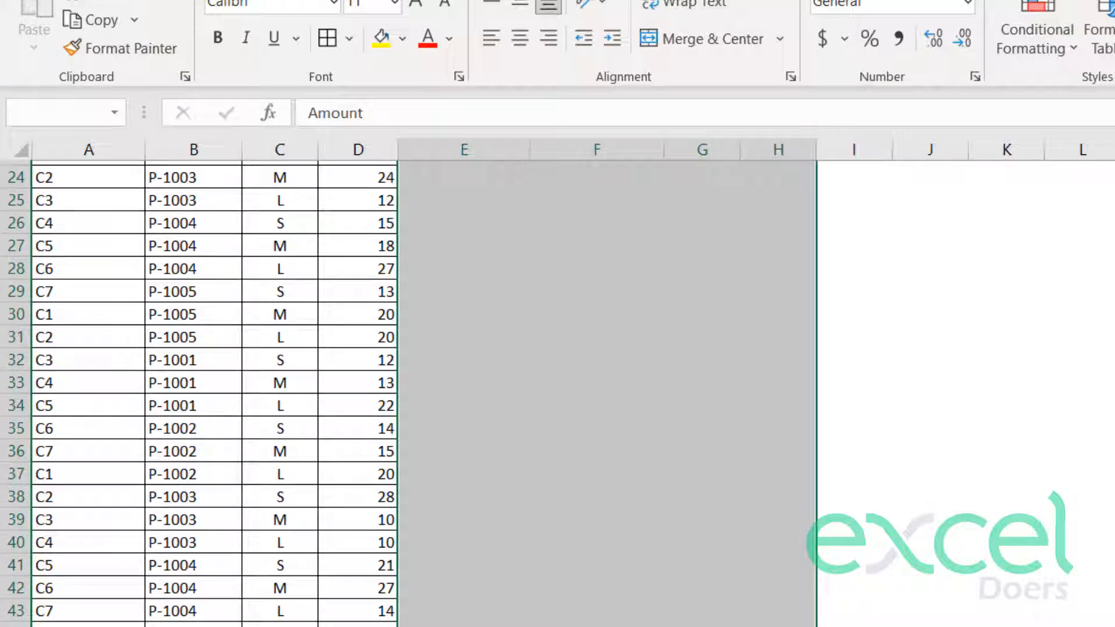
pyautogui.scroll(-3, 199, 391)
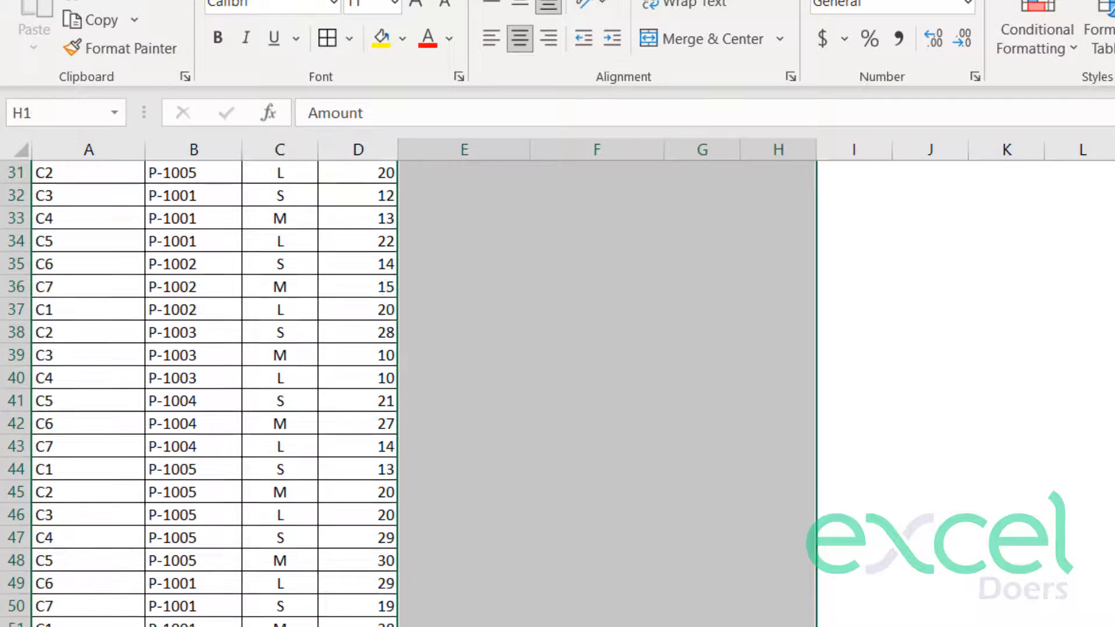
pyautogui.scroll(10, 496, 422)
pyautogui.click(490, 259)
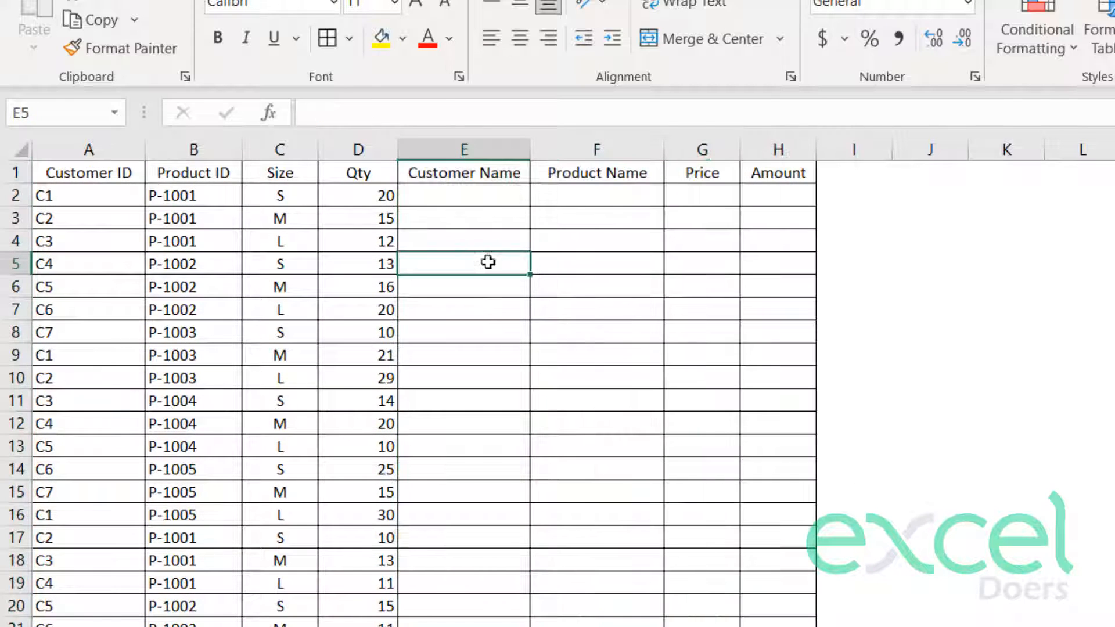
# Widen the Price and Amount columns and select the first empty Customer Name cell, E2
pyautogui.moveTo(740, 149); pyautogui.dragTo(759, 149)
pyautogui.moveTo(836, 149); pyautogui.dragTo(872, 149)
pyautogui.click(747, 227)
pyautogui.click(476, 192)
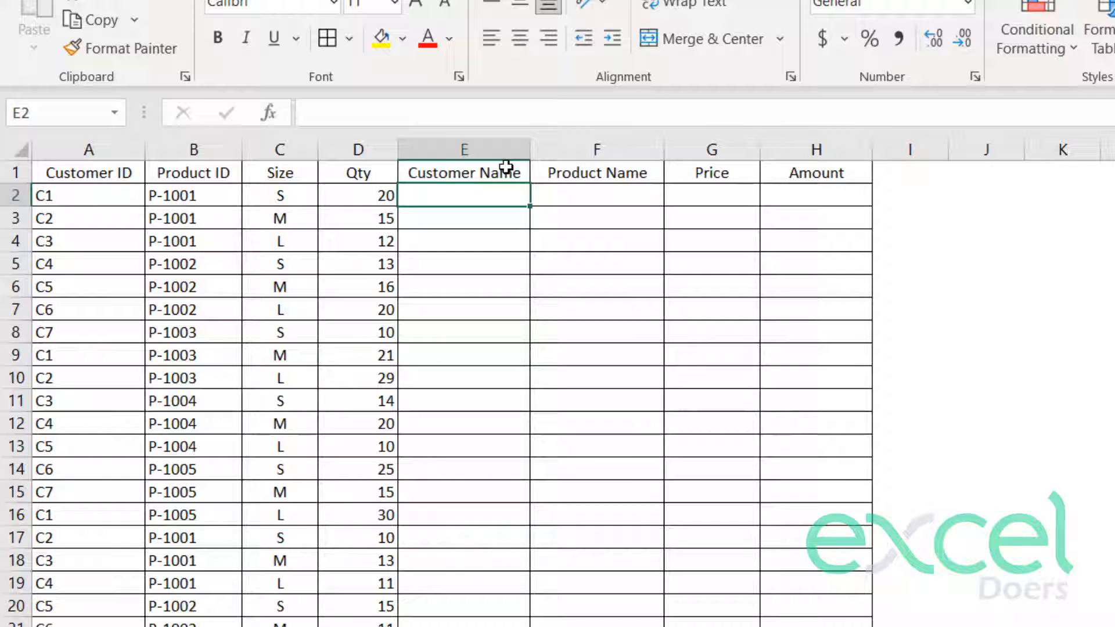
# Start a VLOOKUP formula in cell E2 of the Order sheet with the Customer ID in A2 as the lookup value
pyautogui.click(463, 152)
pyautogui.click(450, 195)
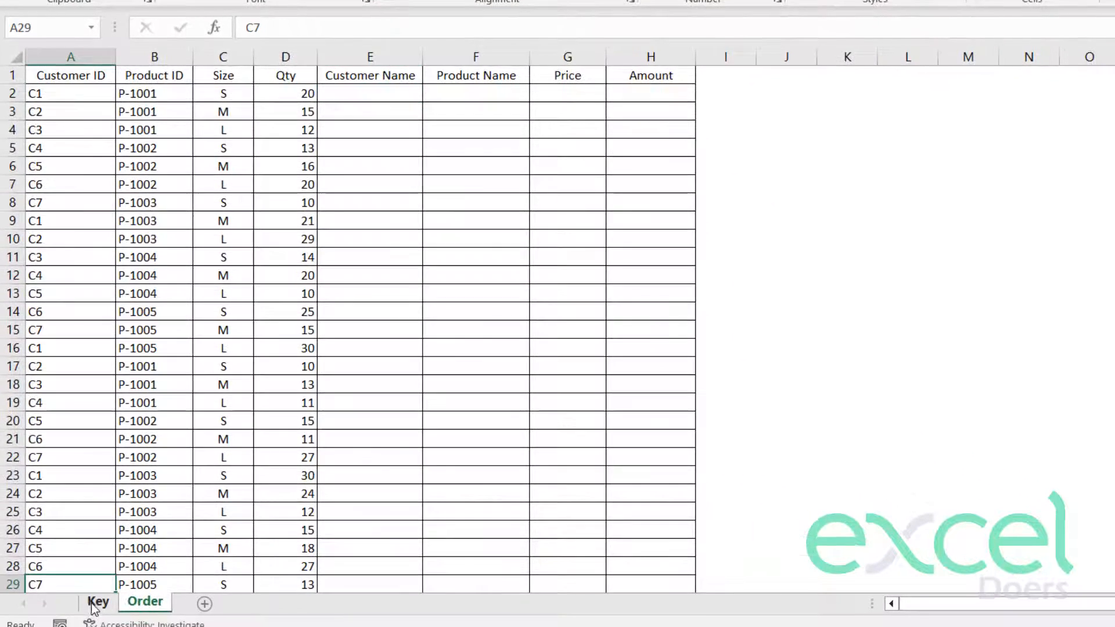
pyautogui.click(92, 602)
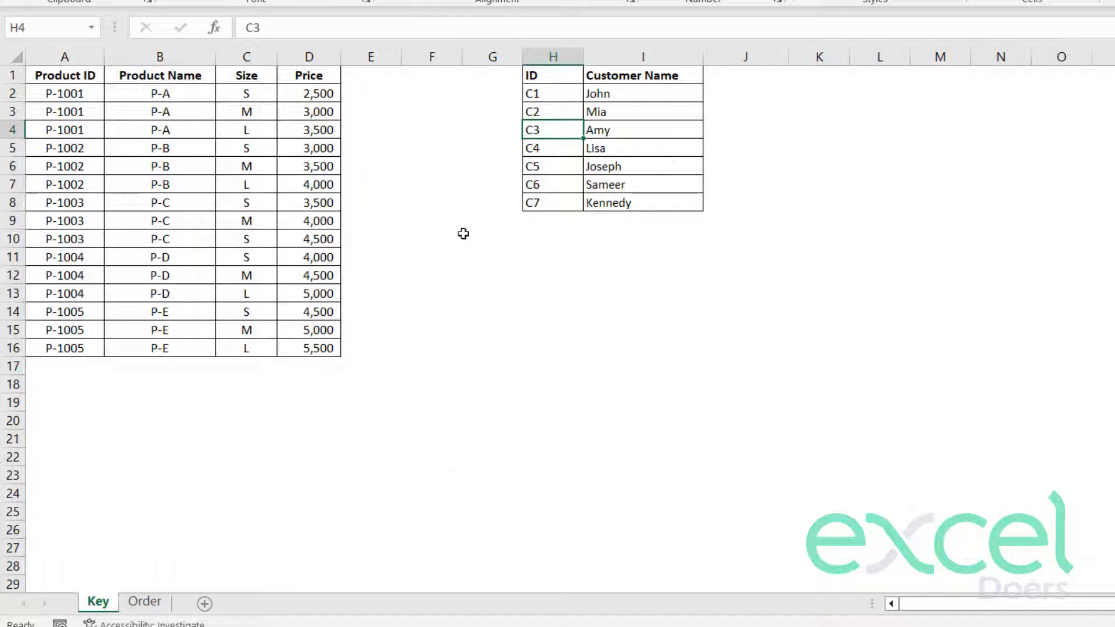
pyautogui.click(144, 601)
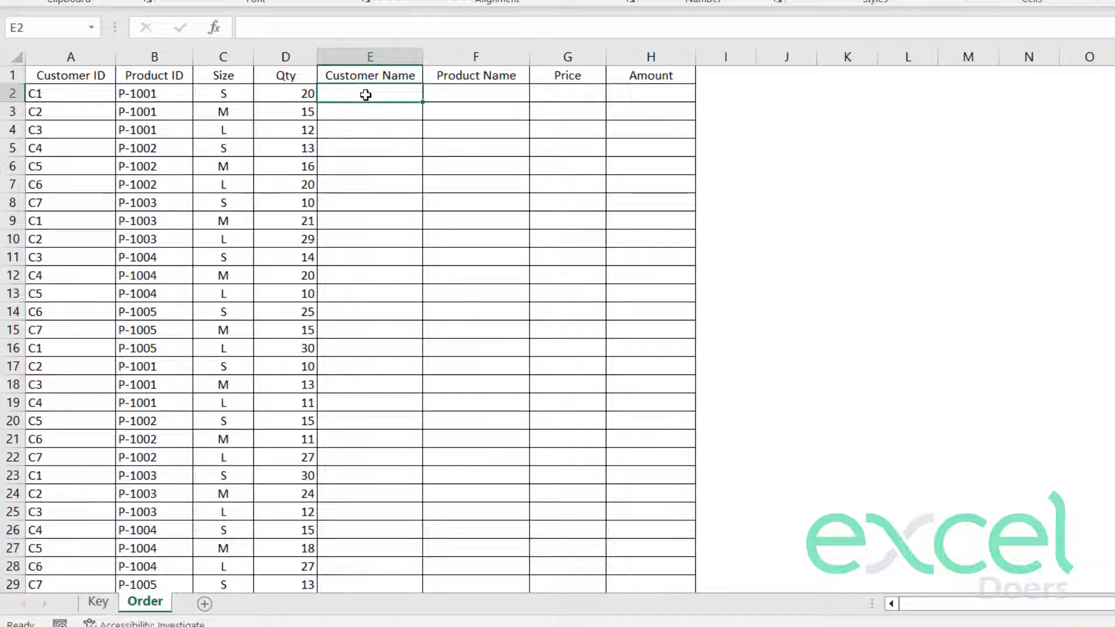
pyautogui.write('=')
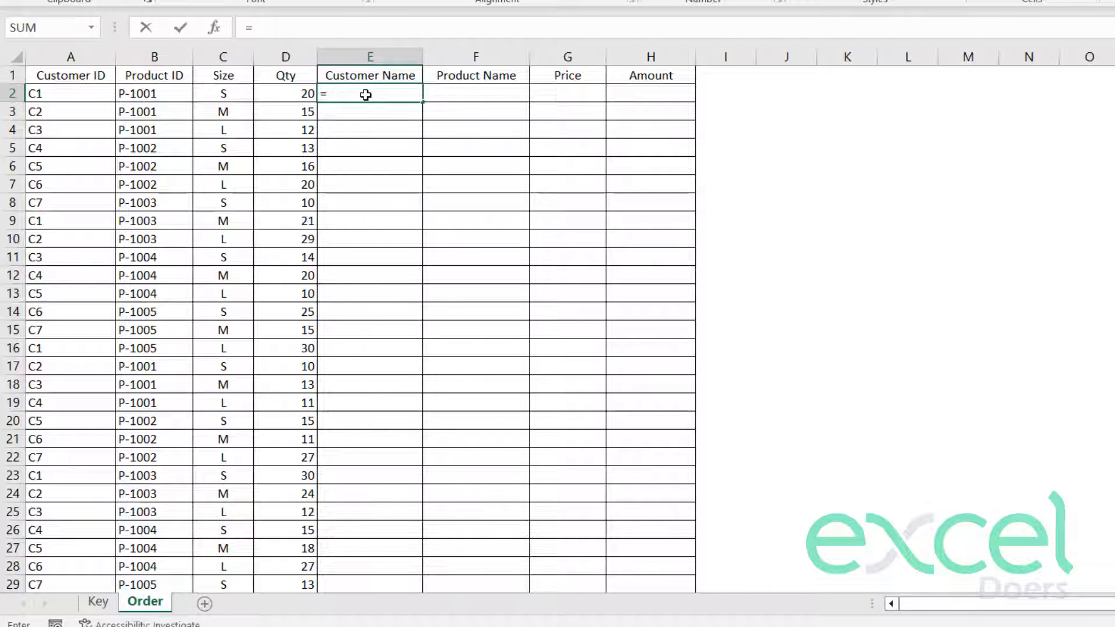
pyautogui.write('vlo')
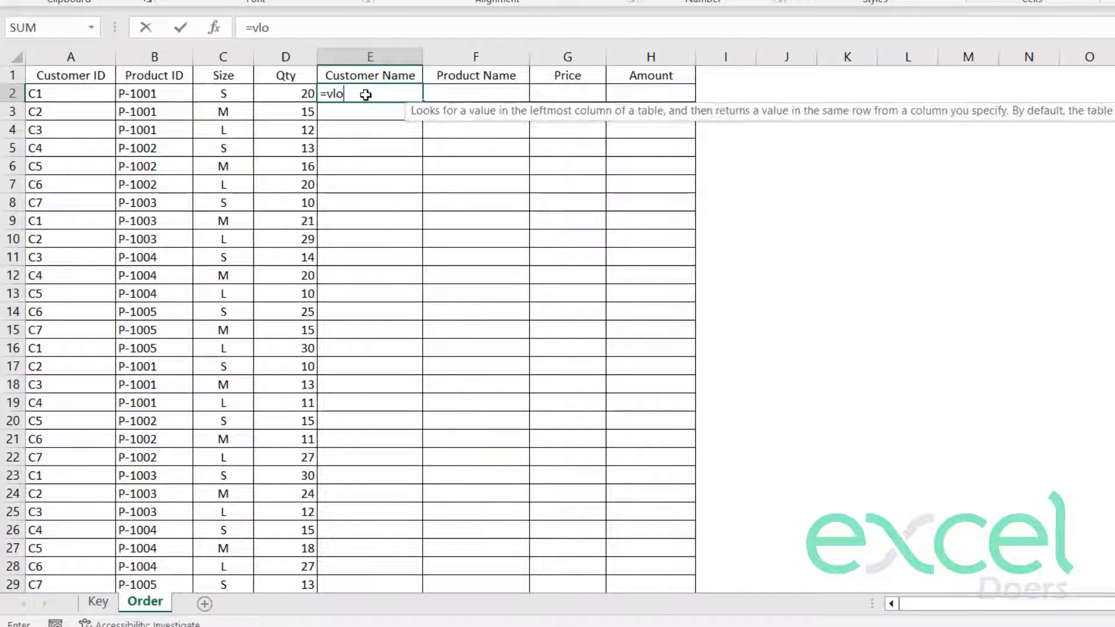
pyautogui.press('Tab')
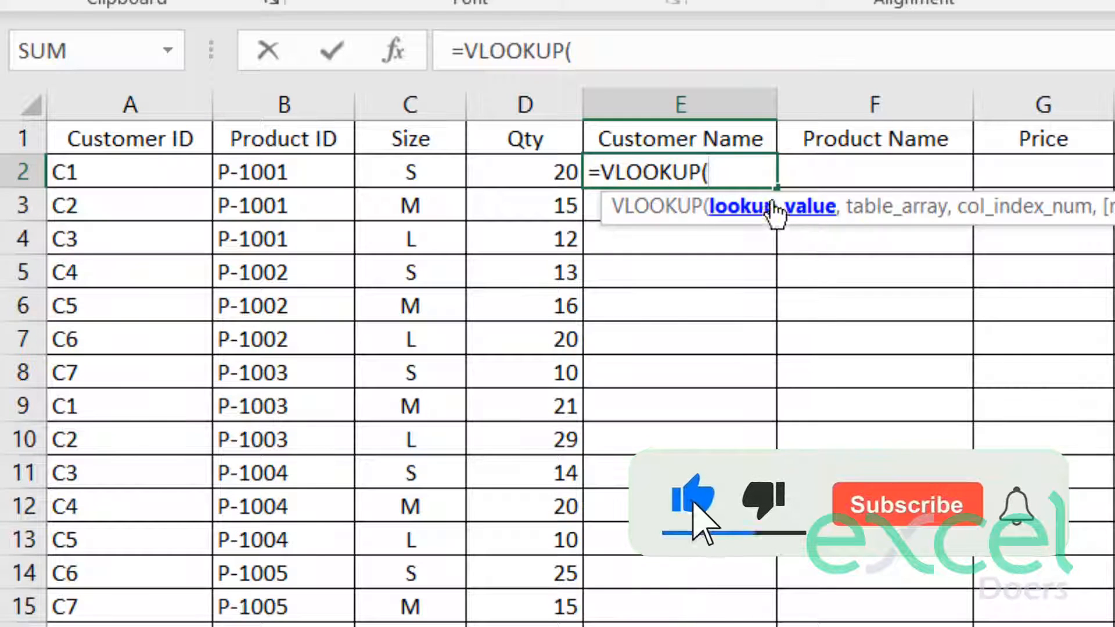
pyautogui.click(110, 172)
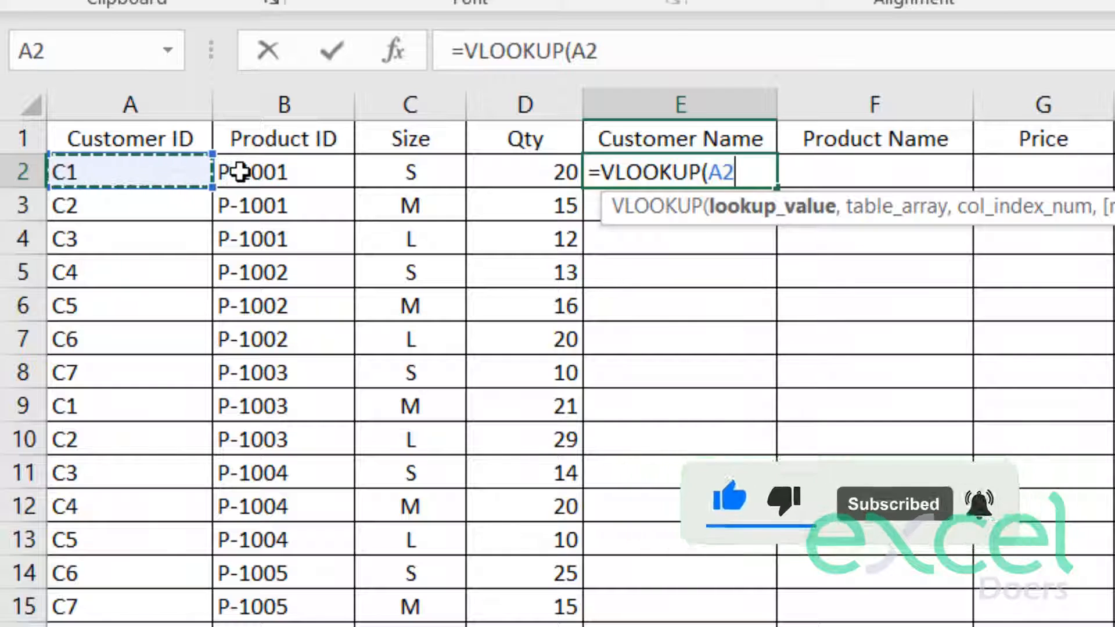
pyautogui.write(',')
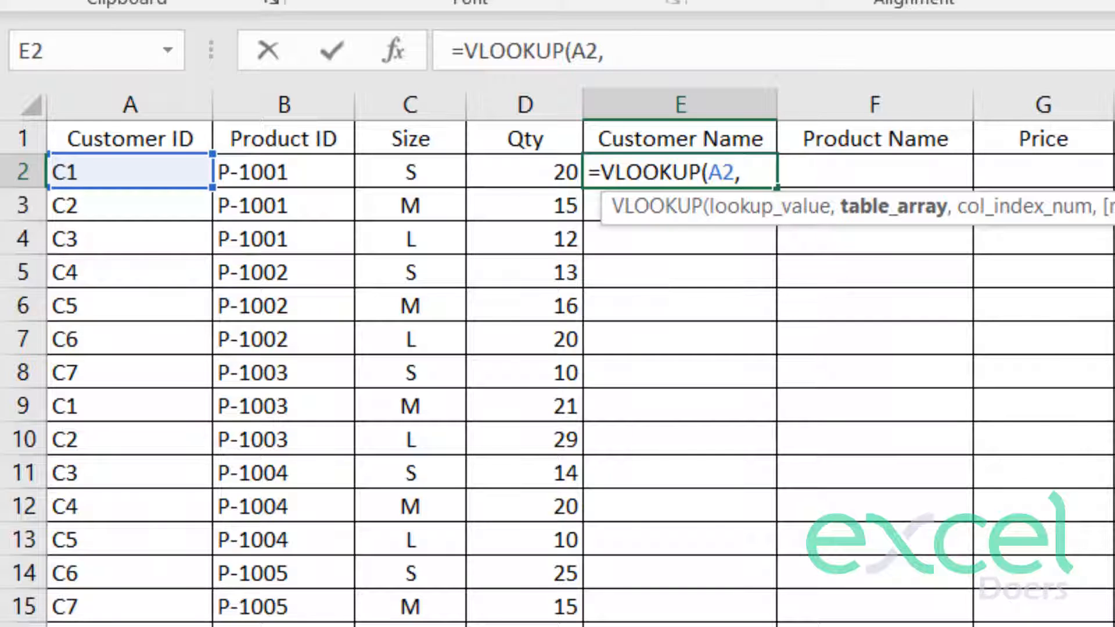
# Set the lookup's table array to the customer table columns H:I on the Key sheet, locked as Key!$H:$I
pyautogui.hotkey('ctrl', 'pagedown')
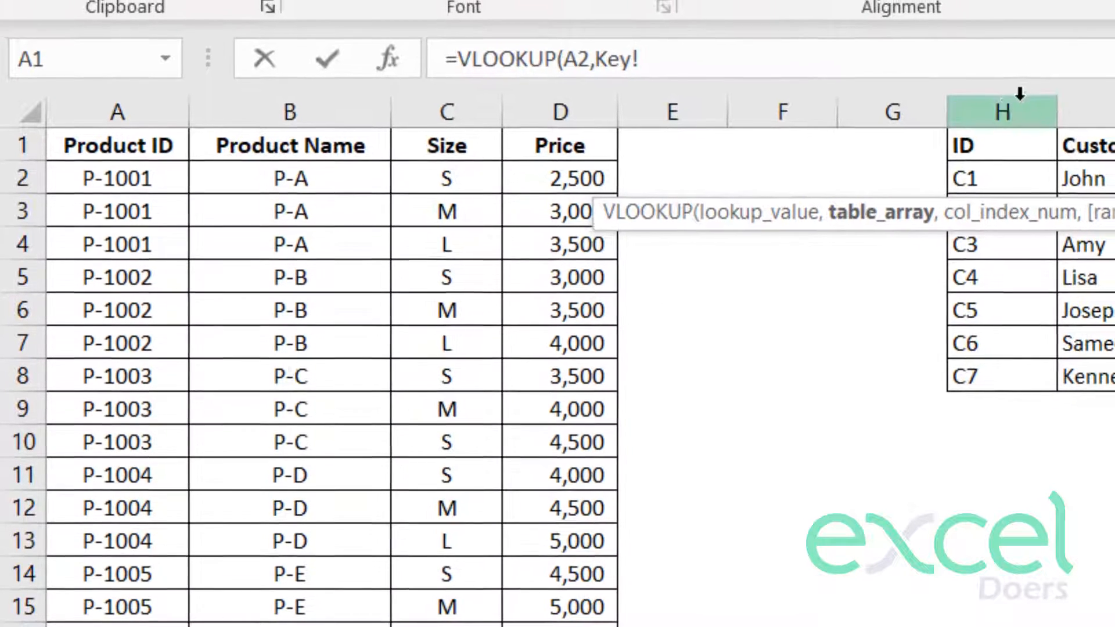
pyautogui.moveTo(1020, 96); pyautogui.dragTo(1112, 108)
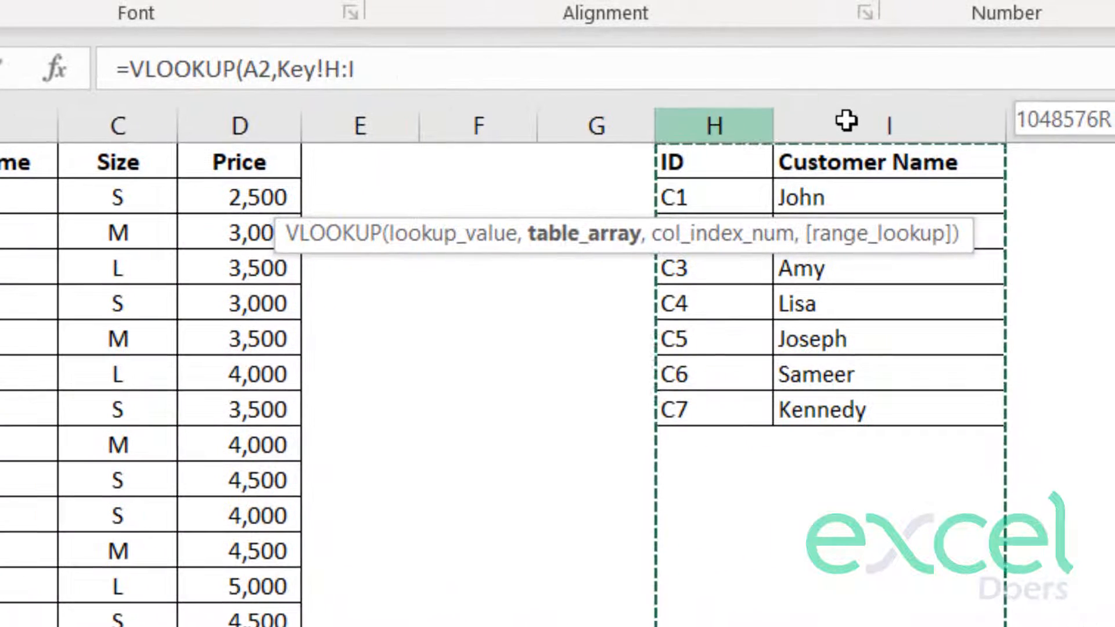
pyautogui.moveTo(846, 120); pyautogui.dragTo(842, 116)
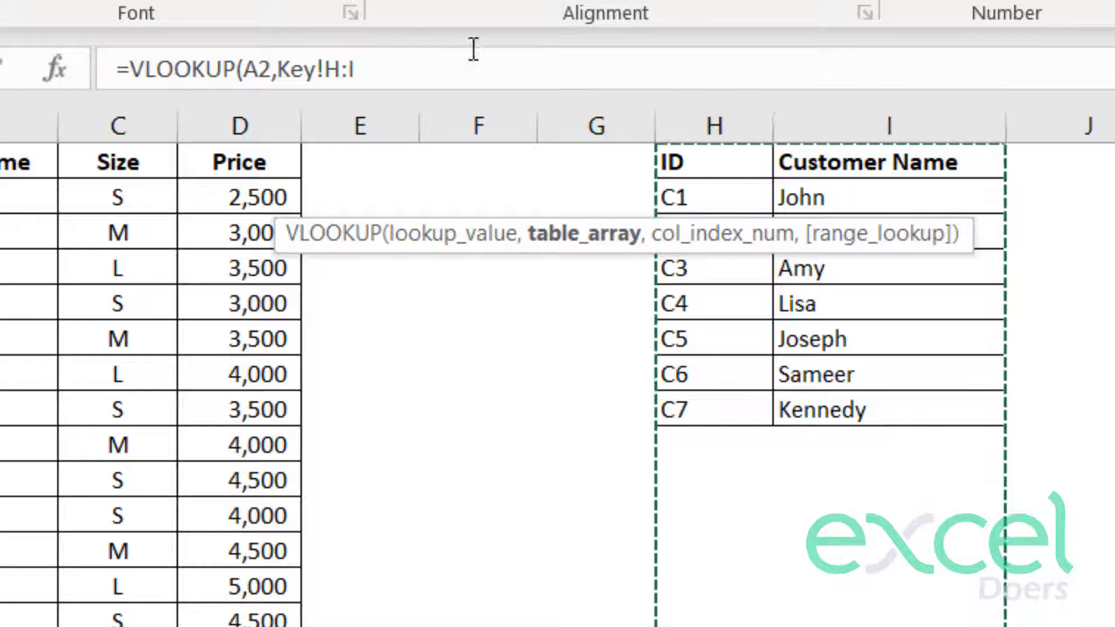
pyautogui.press('F4')
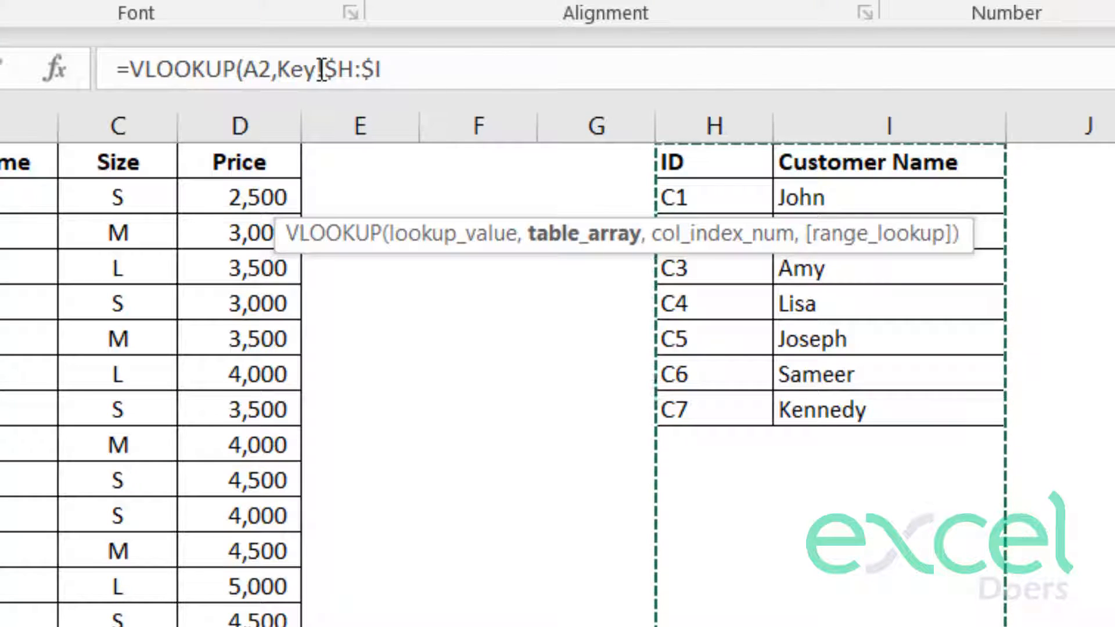
pyautogui.click(410, 66)
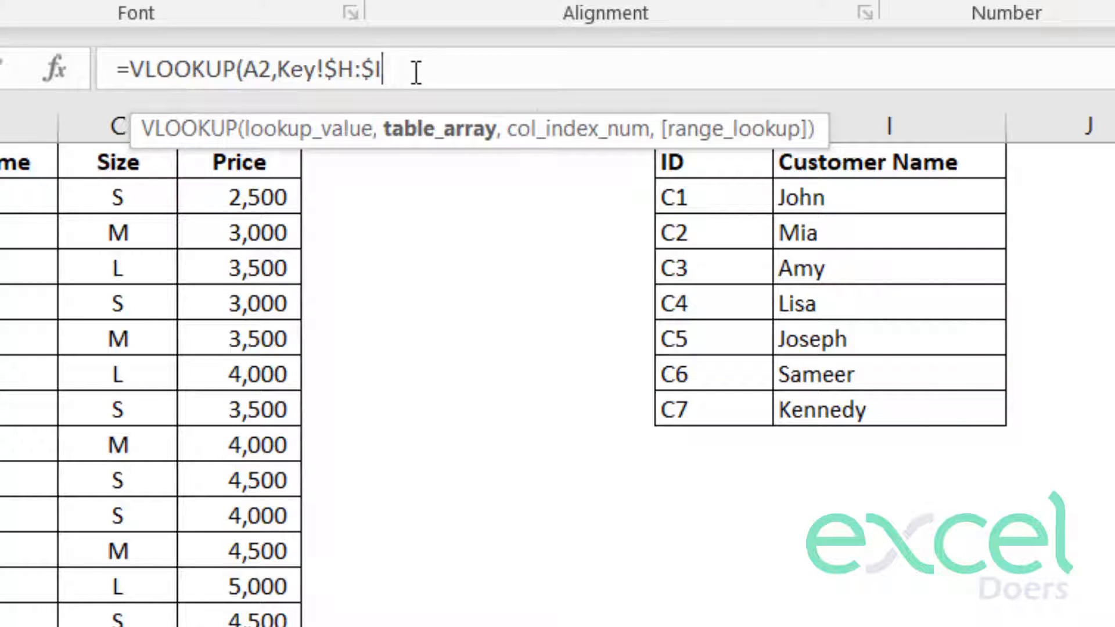
# Complete the customer name lookup with column index 2 and exact match 0, and enter the formula in E2
pyautogui.write(',2')
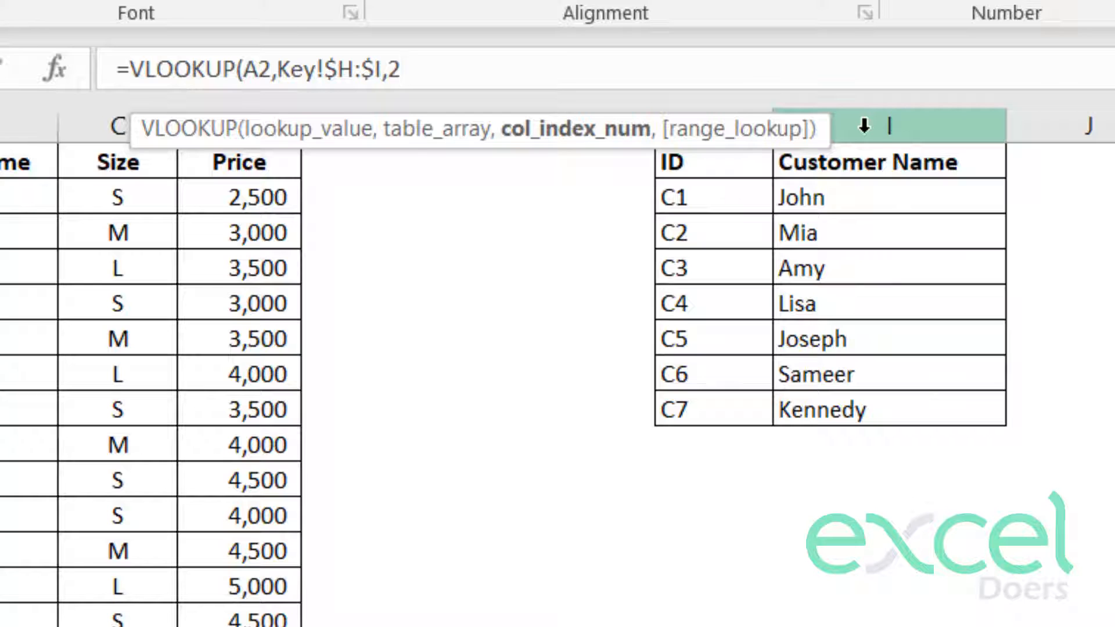
pyautogui.write(',')
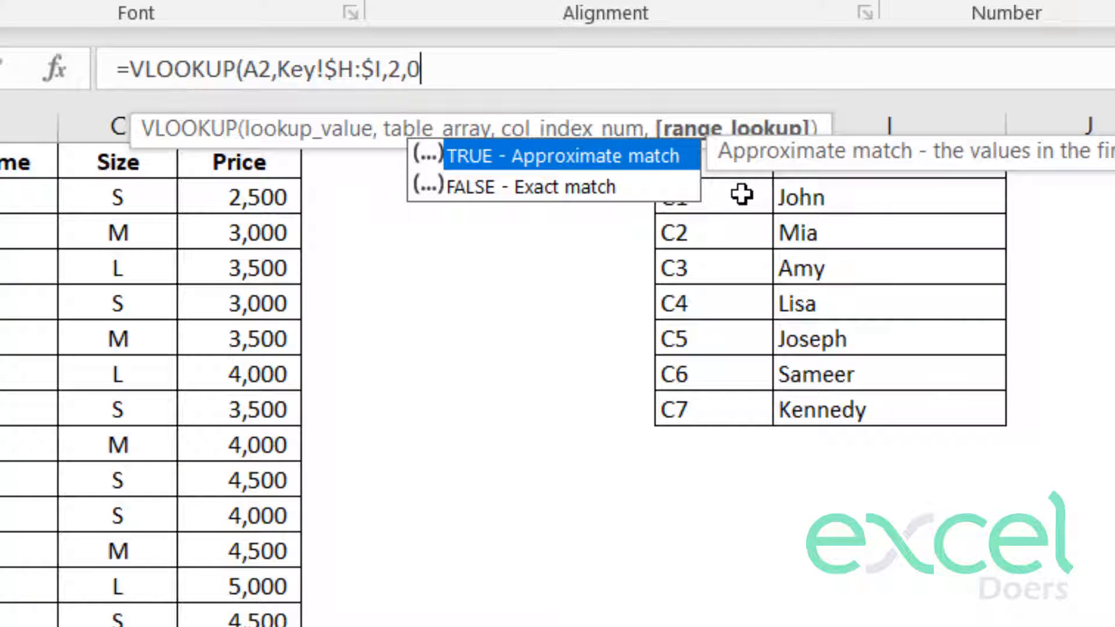
pyautogui.write('0)')
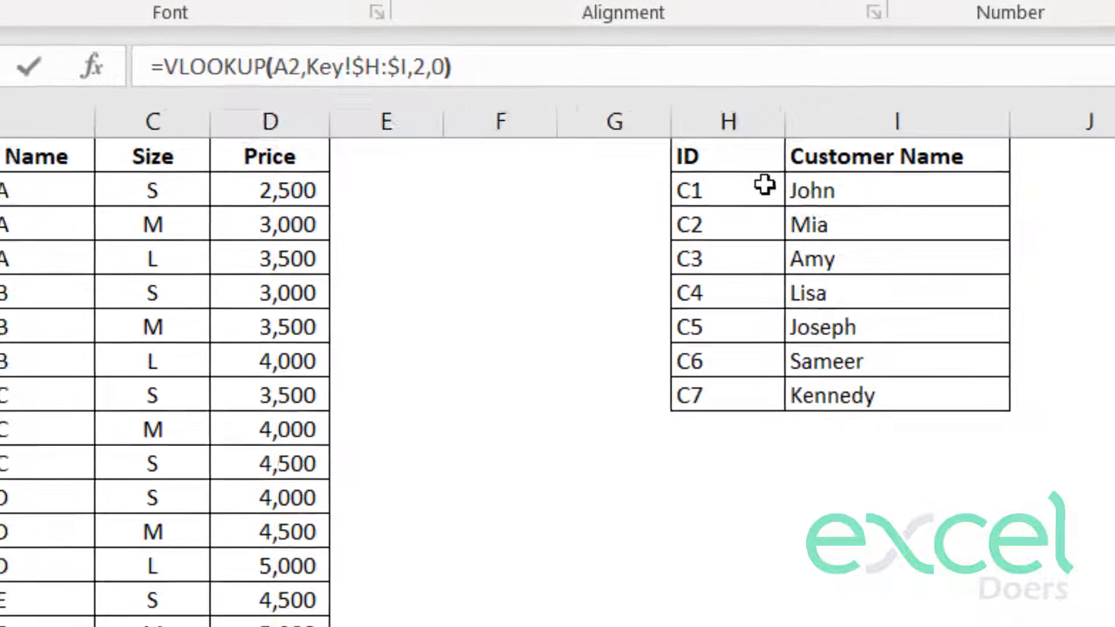
pyautogui.press('Return')
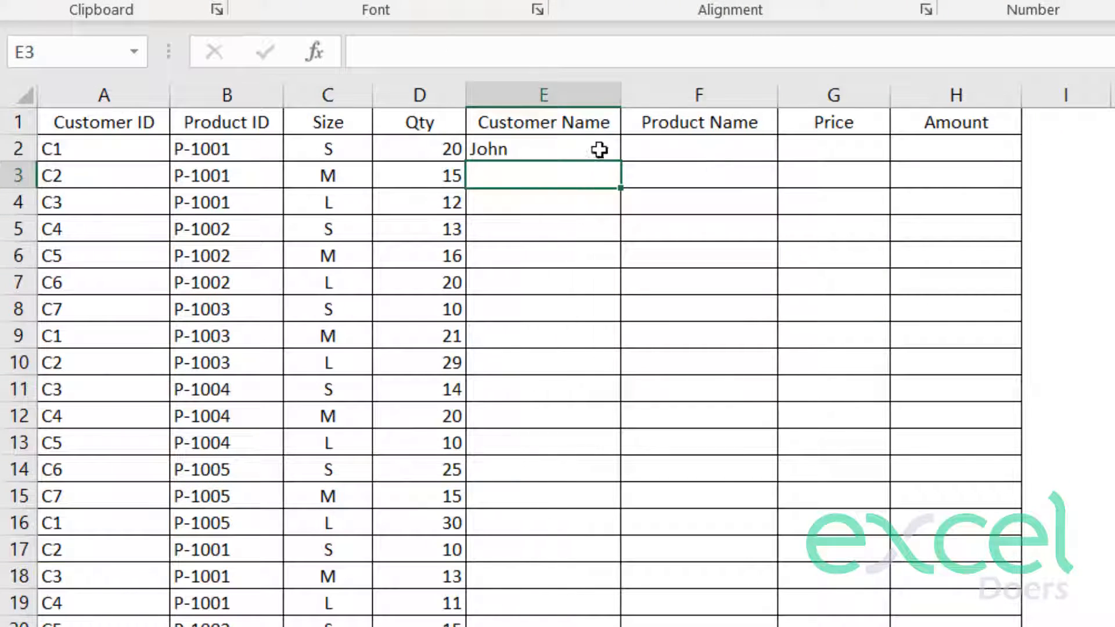
# Fill the Customer Name formula from E2 down through row 57 of the order table
pyautogui.click(580, 151)
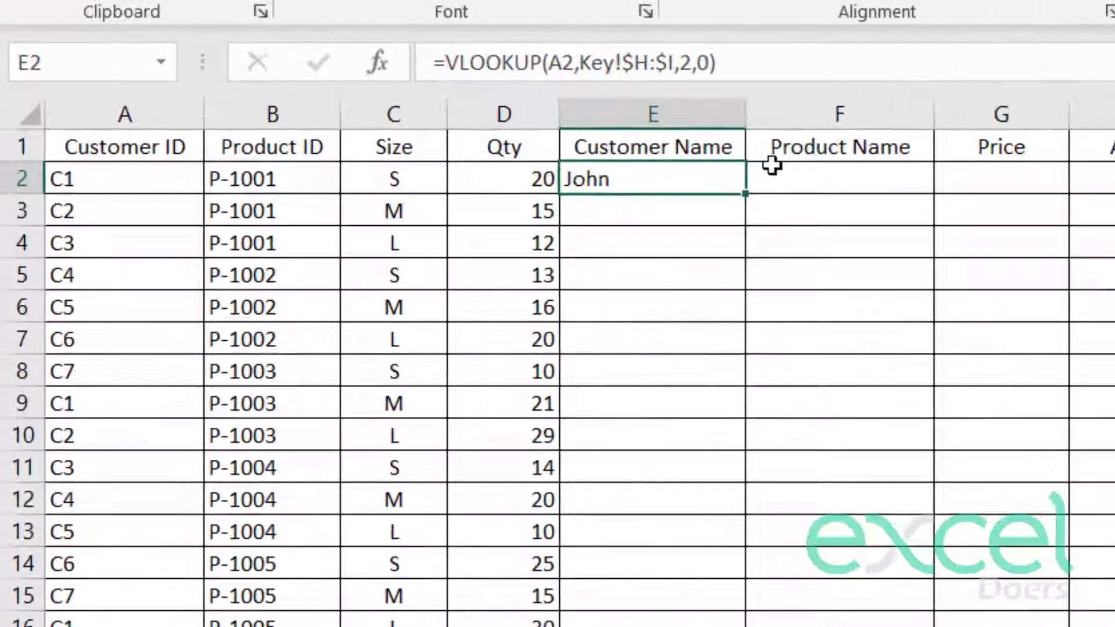
pyautogui.hotkey('ctrl', 'c')
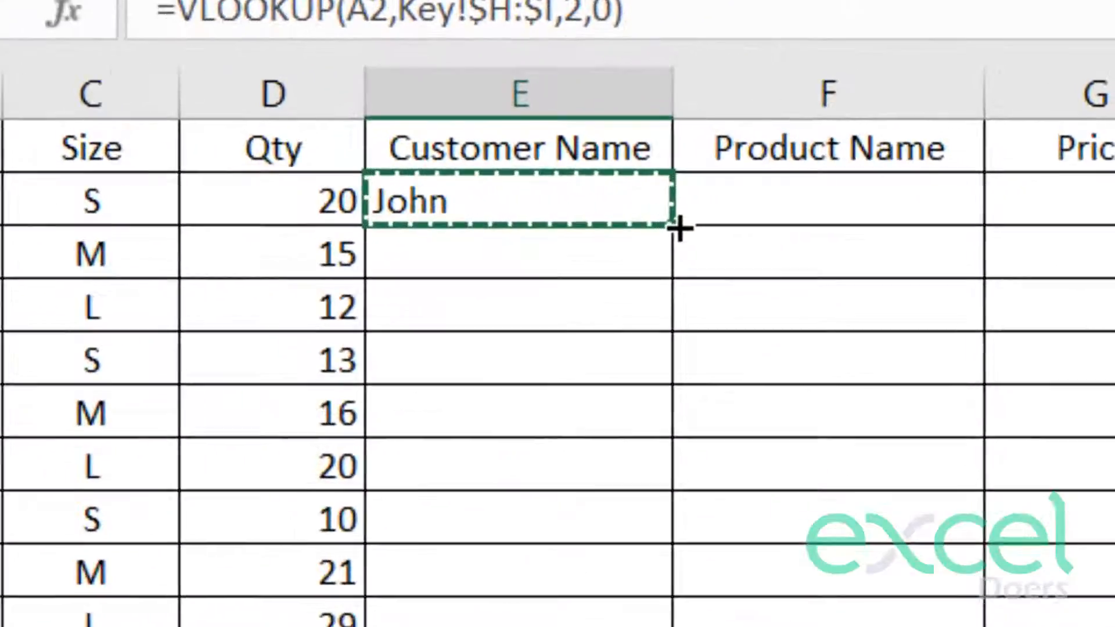
pyautogui.moveTo(810, 216); pyautogui.dragTo(755, 624)
pyautogui.moveTo(476, 624); pyautogui.dragTo(475, 592)
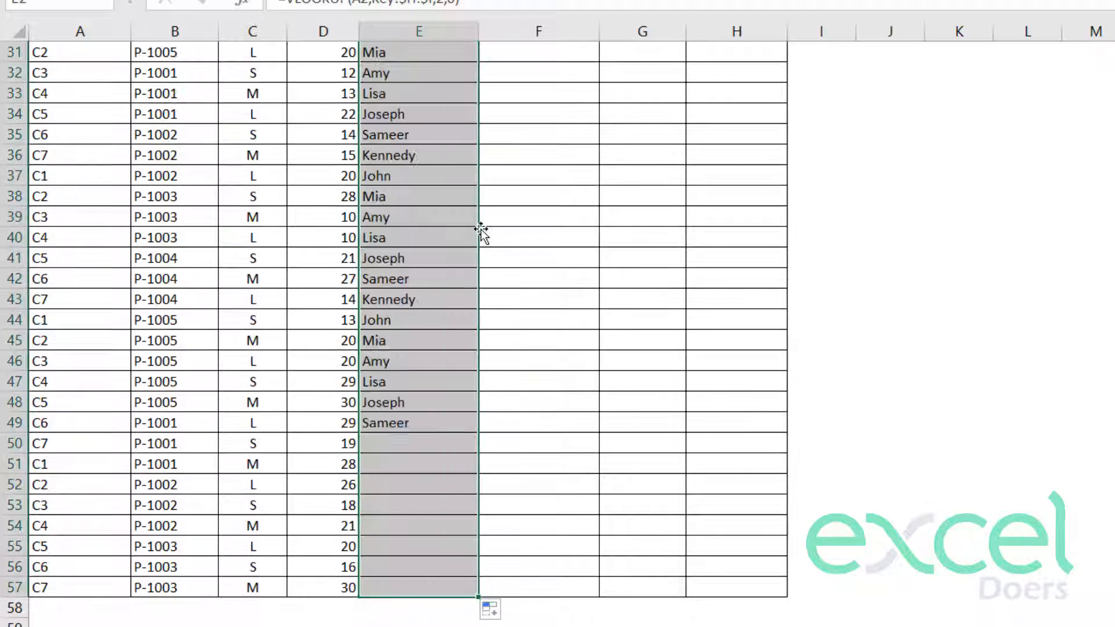
pyautogui.scroll(10, 449, 214)
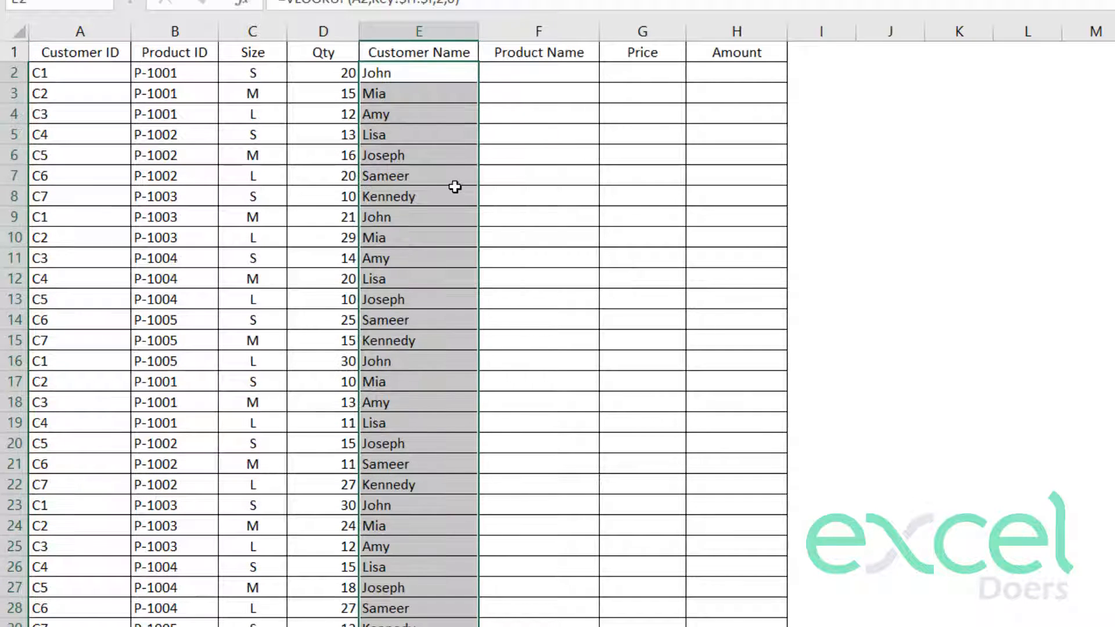
pyautogui.click(402, 78)
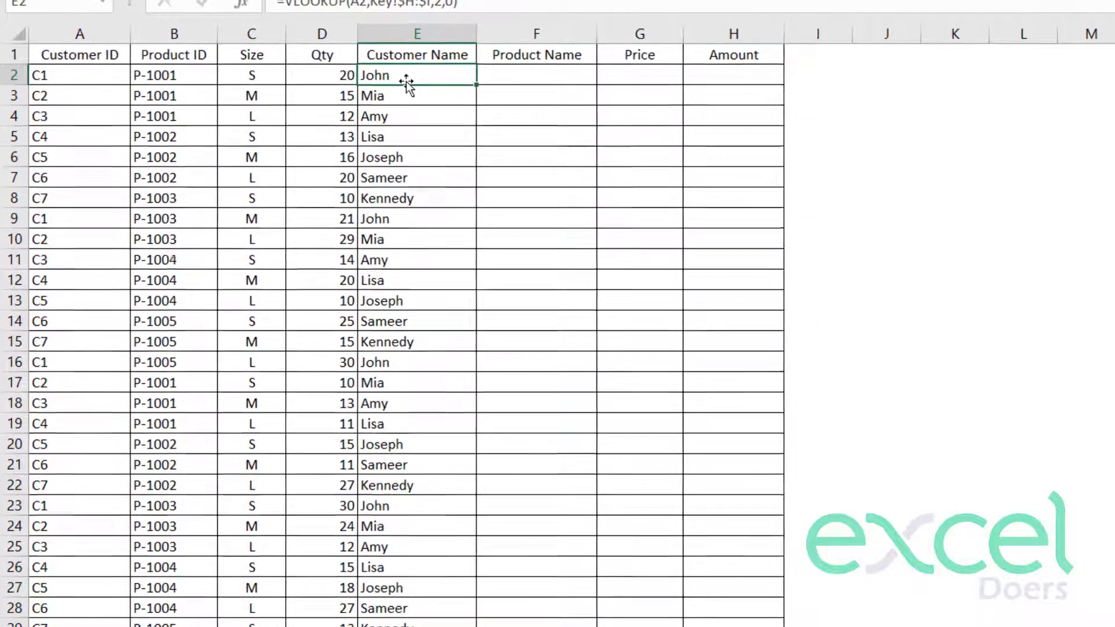
pyautogui.click(419, 32)
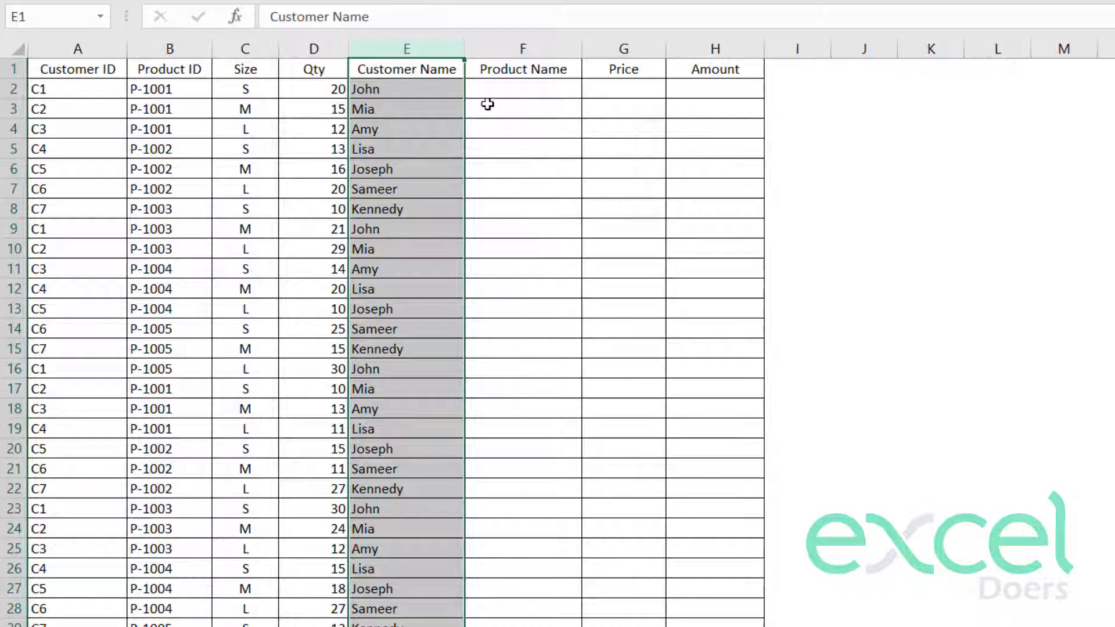
# Start a VLOOKUP formula in cell F2 under Product Name, using the Product ID in B2 as the lookup value
pyautogui.click(506, 93)
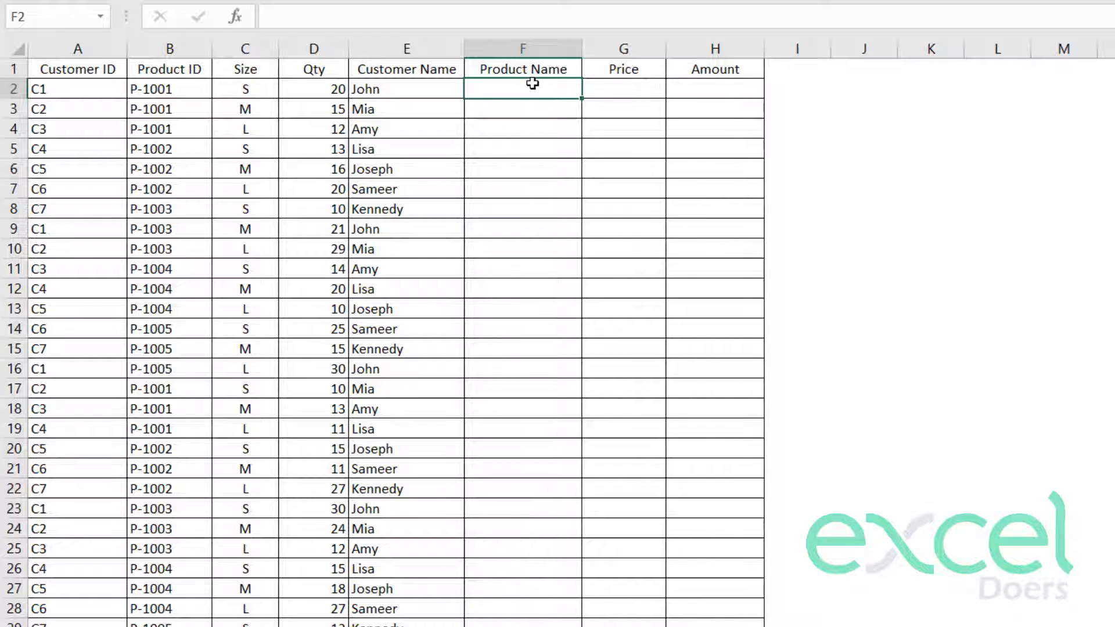
pyautogui.click(528, 47)
pyautogui.click(534, 72)
pyautogui.click(549, 90)
pyautogui.write('=')
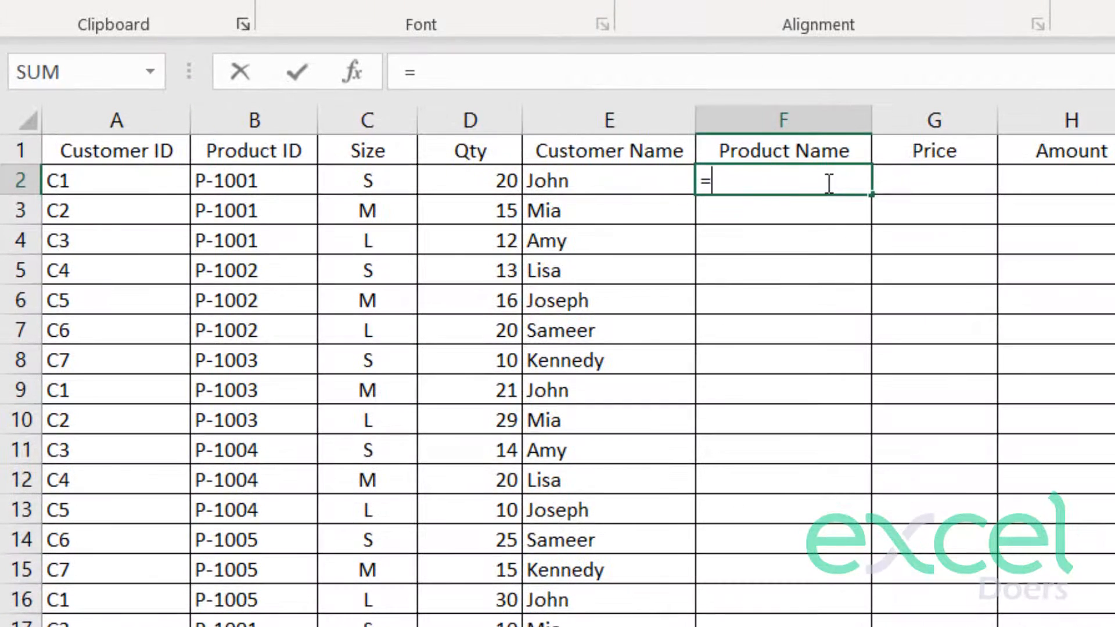
pyautogui.write('vlo')
pyautogui.press('Tab')
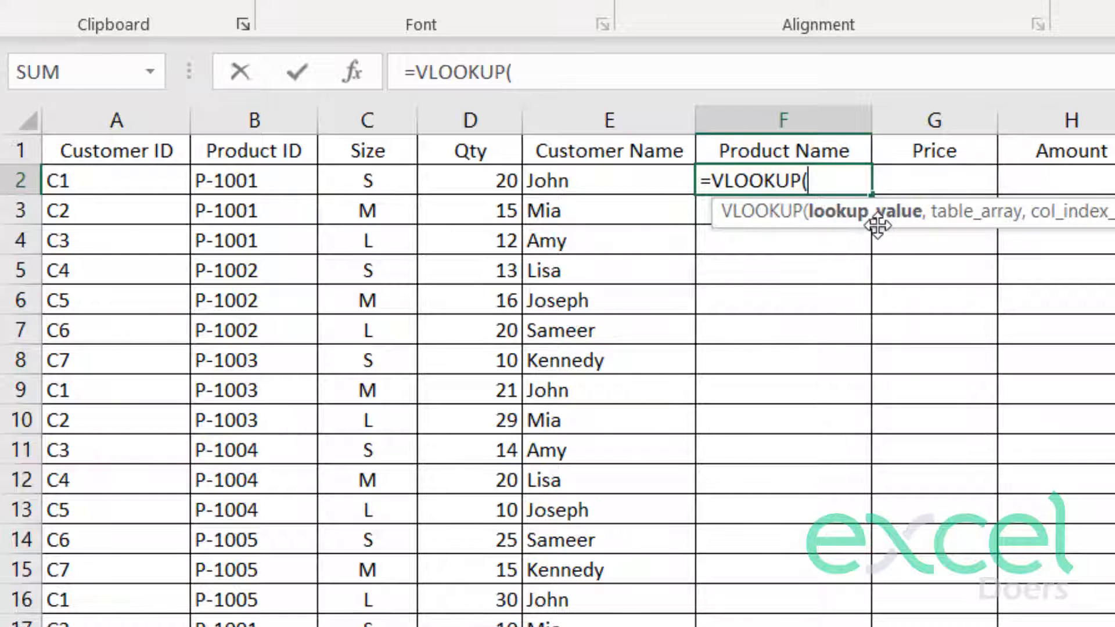
pyautogui.click(239, 187)
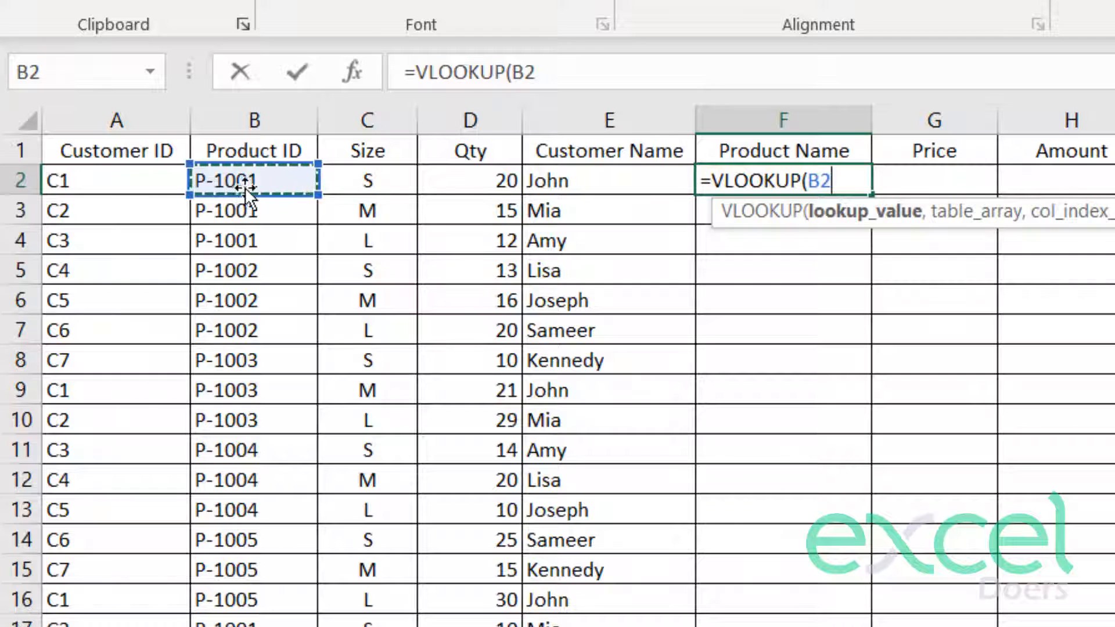
pyautogui.write(',')
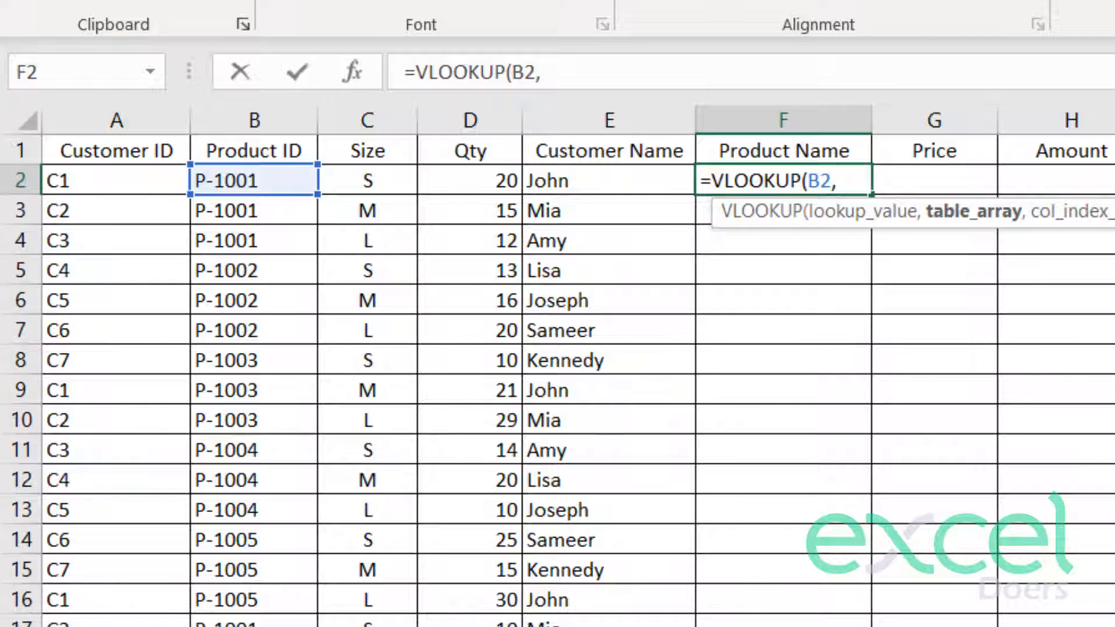
# Set the product lookup's table array to the Product ID and Product Name columns on the Key sheet, locked as Key!$A:$B
pyautogui.hotkey('ctrl', 'pagedown')
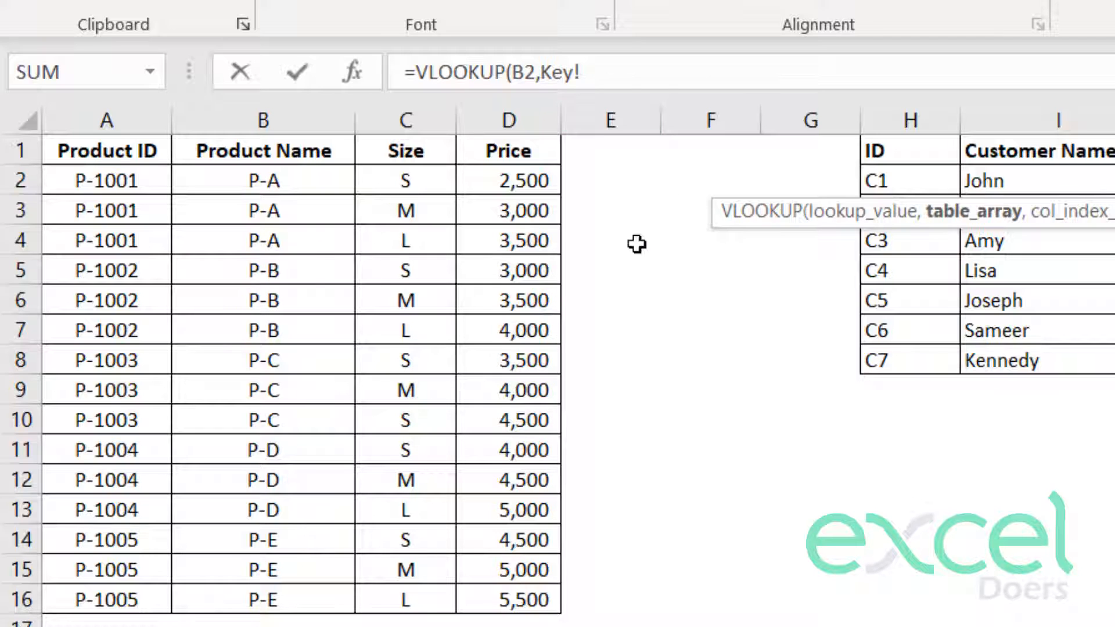
pyautogui.moveTo(141, 114); pyautogui.dragTo(212, 120)
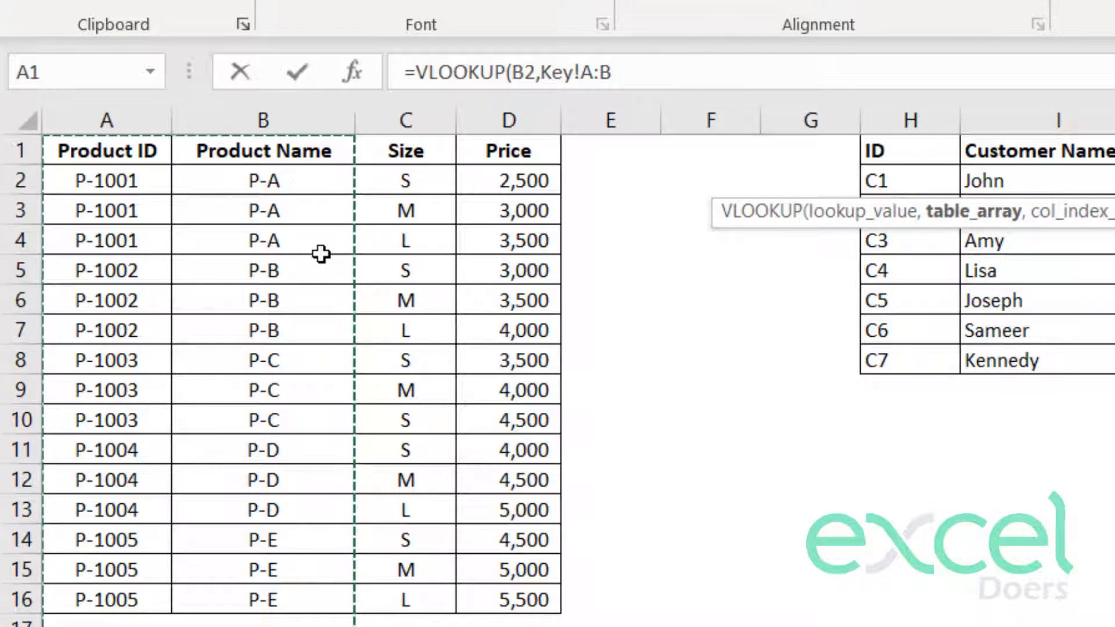
pyautogui.press('F4')
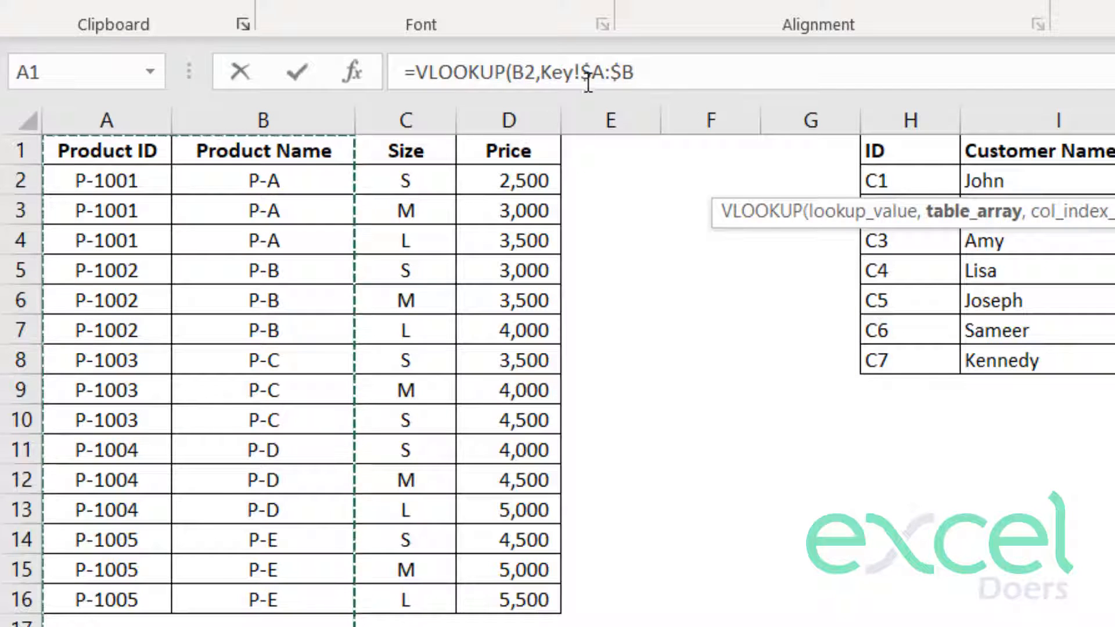
pyautogui.click(640, 73)
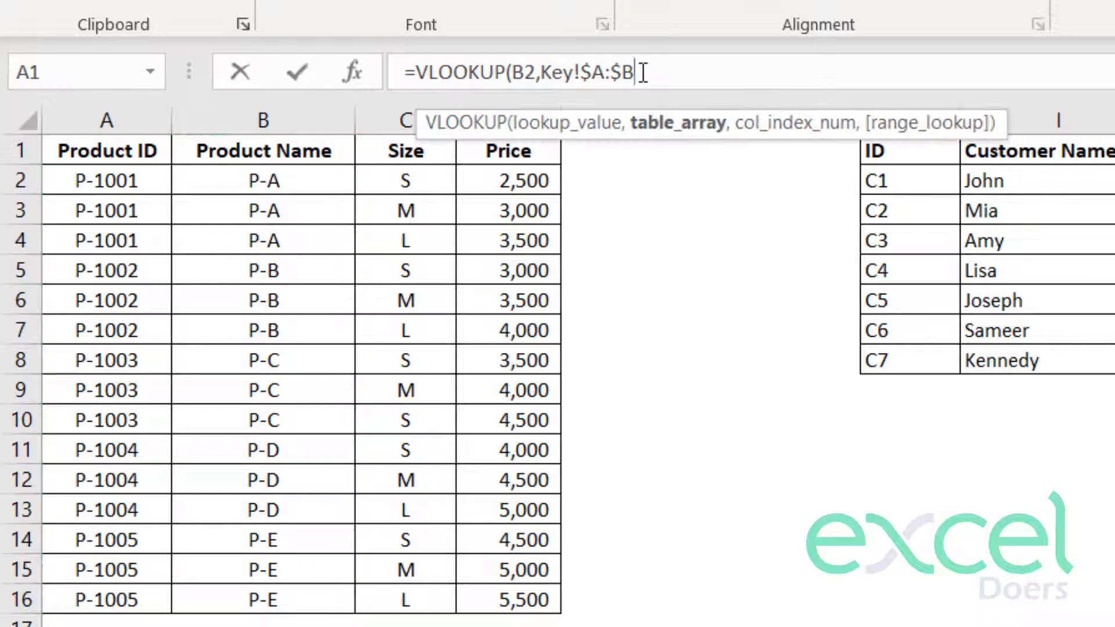
# Complete the product name lookup with column index 2 and exact match 0, and enter the formula in F2
pyautogui.write(',')
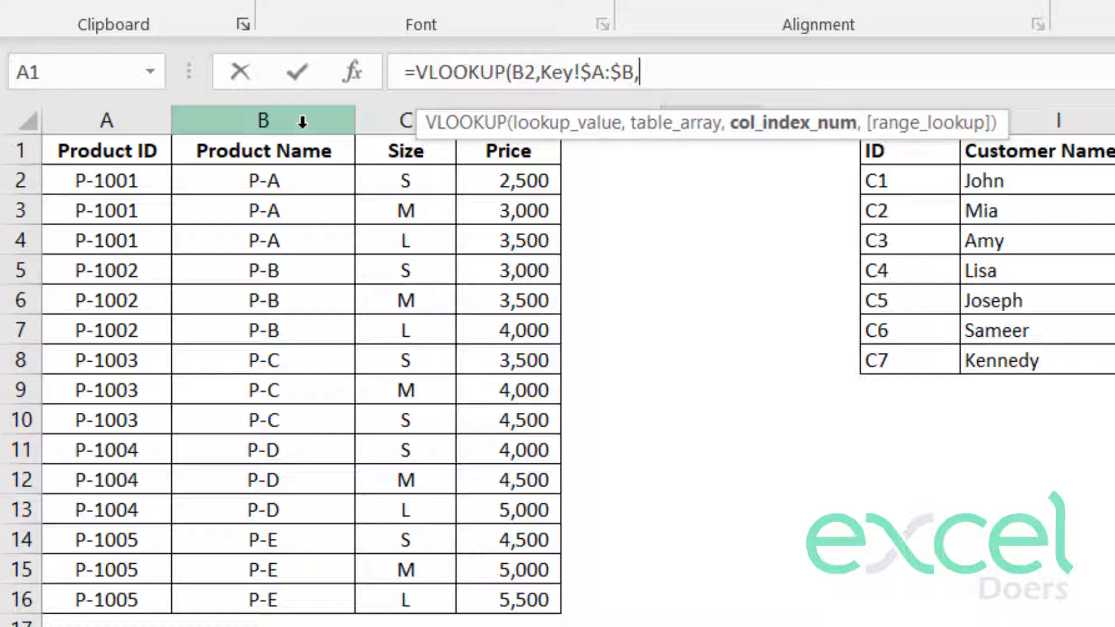
pyautogui.write('2,')
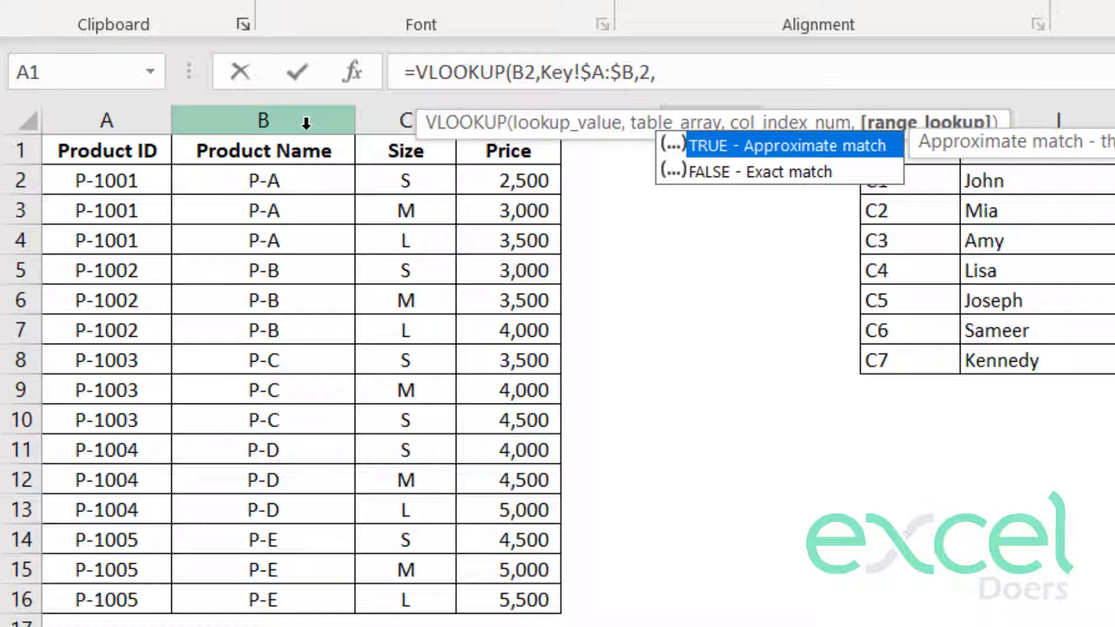
pyautogui.write('0)')
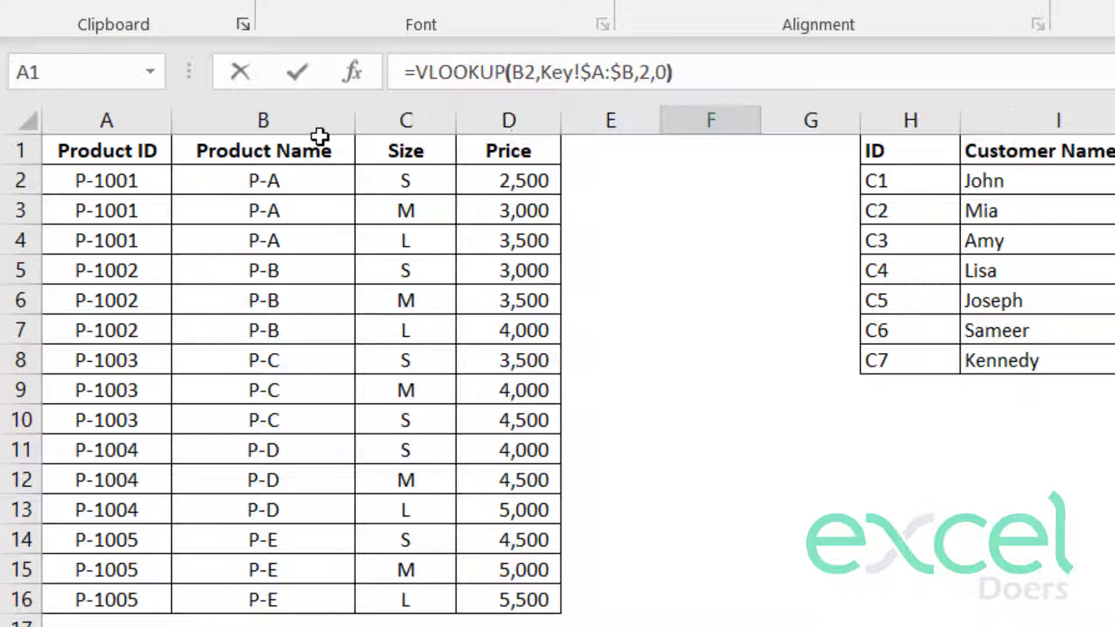
pyautogui.press('Return')
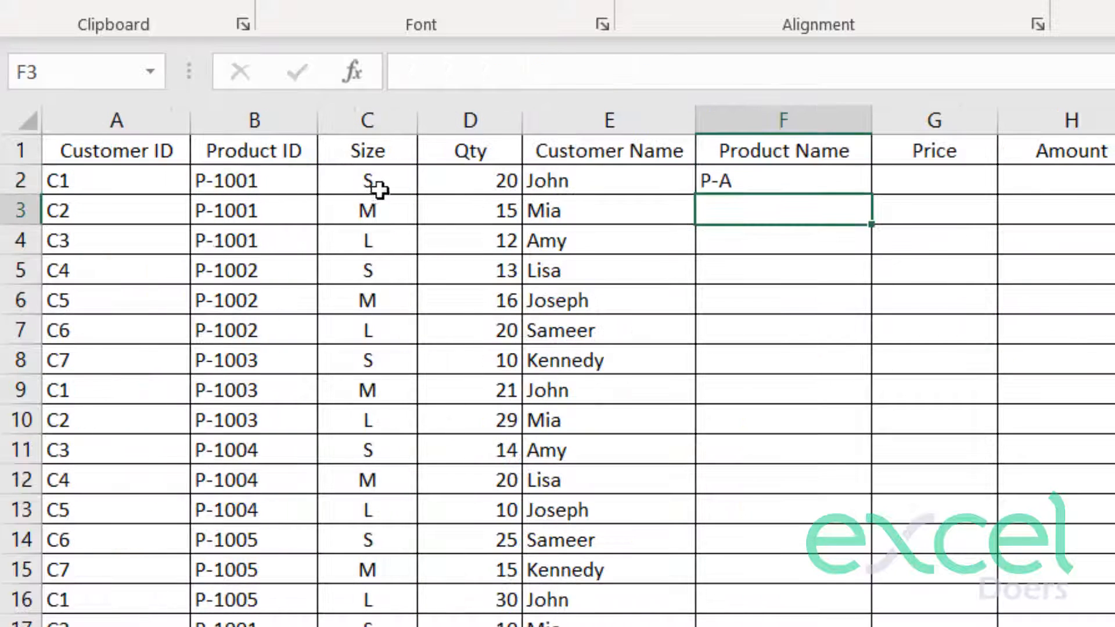
# Copy the Product Name formula from F2 down the rest of the order table's Product Name column
pyautogui.click(807, 180)
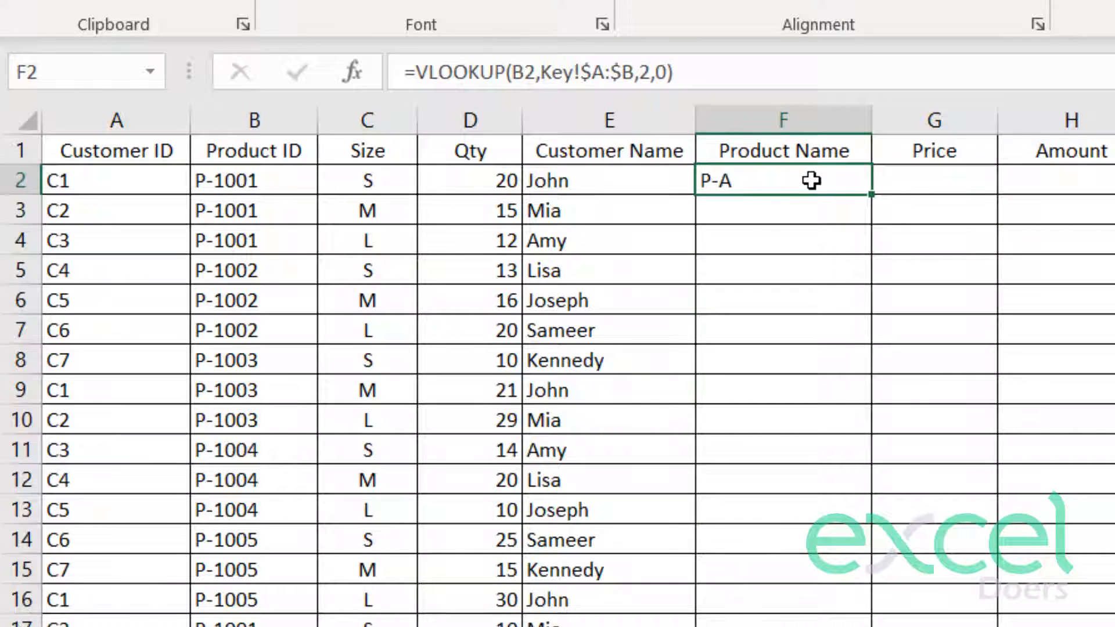
pyautogui.rightClick(811, 180)
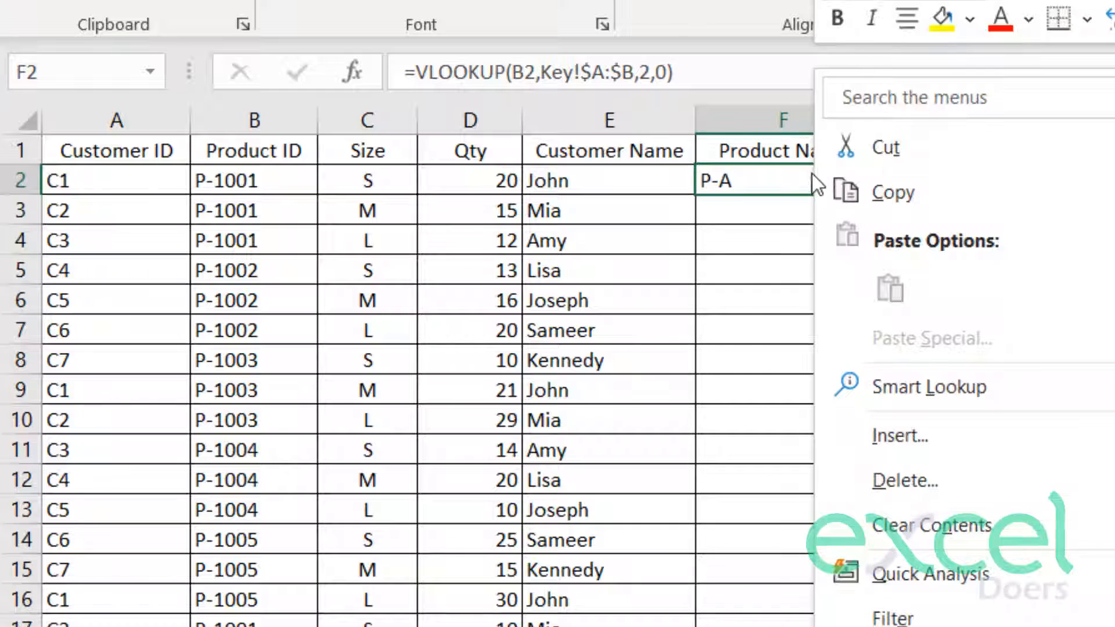
pyautogui.click(879, 190)
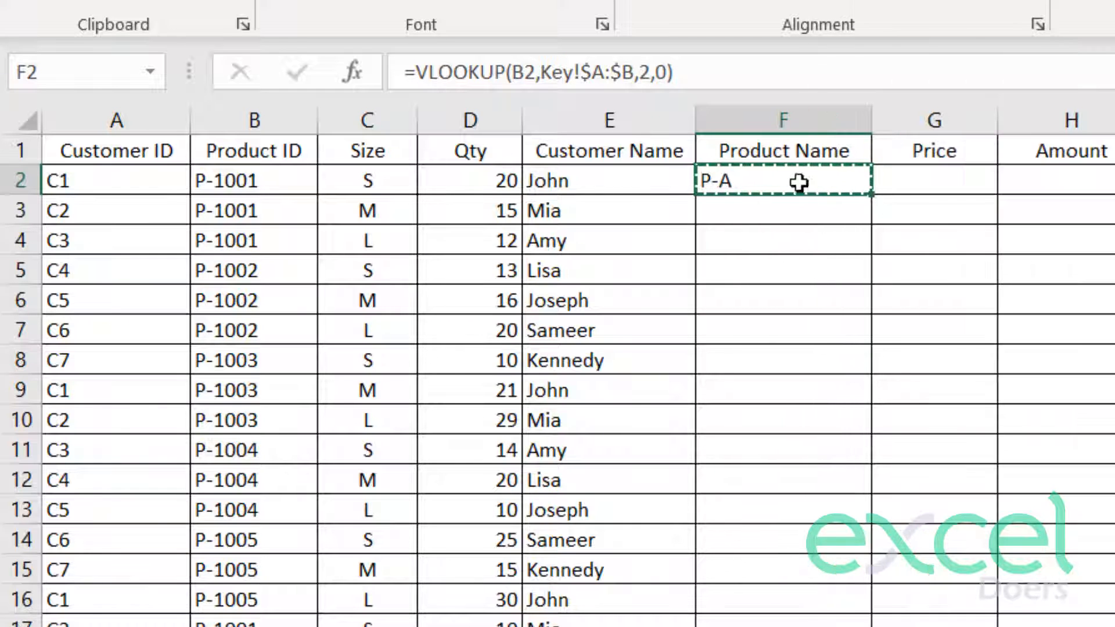
pyautogui.moveTo(807, 214); pyautogui.dragTo(812, 626)
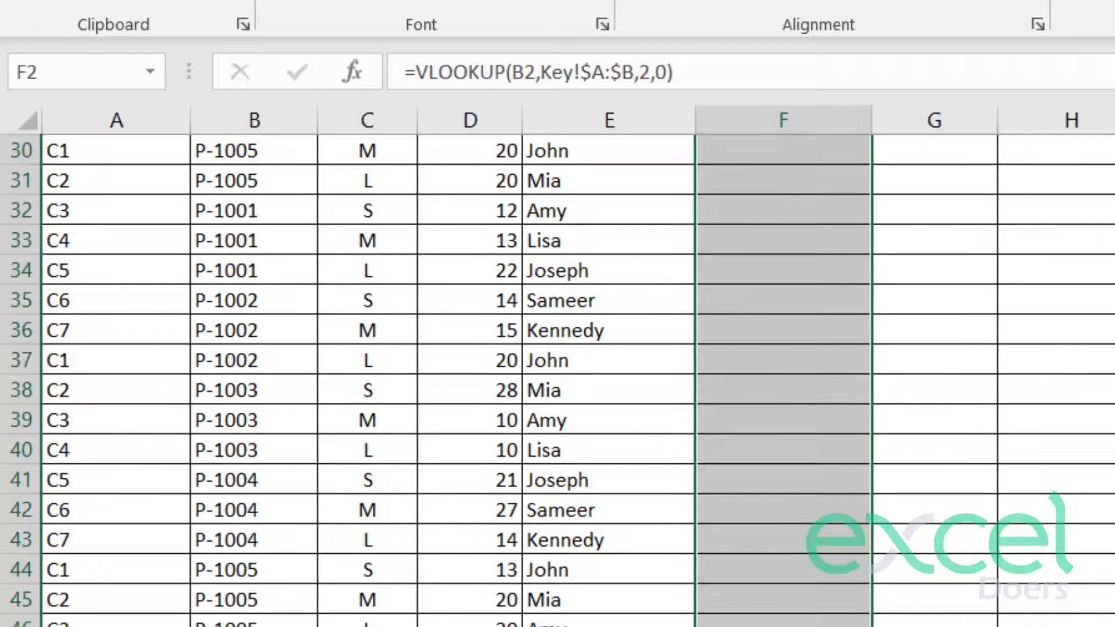
pyautogui.rightClick(766, 255)
pyautogui.click(847, 290)
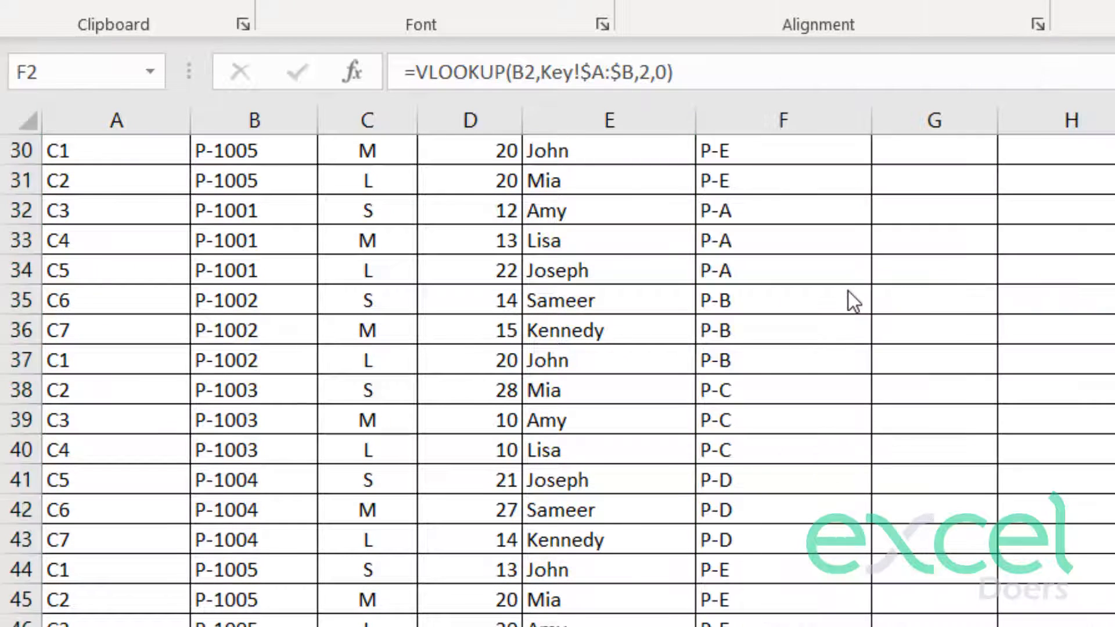
pyautogui.scroll(10, 747, 453)
pyautogui.click(746, 253)
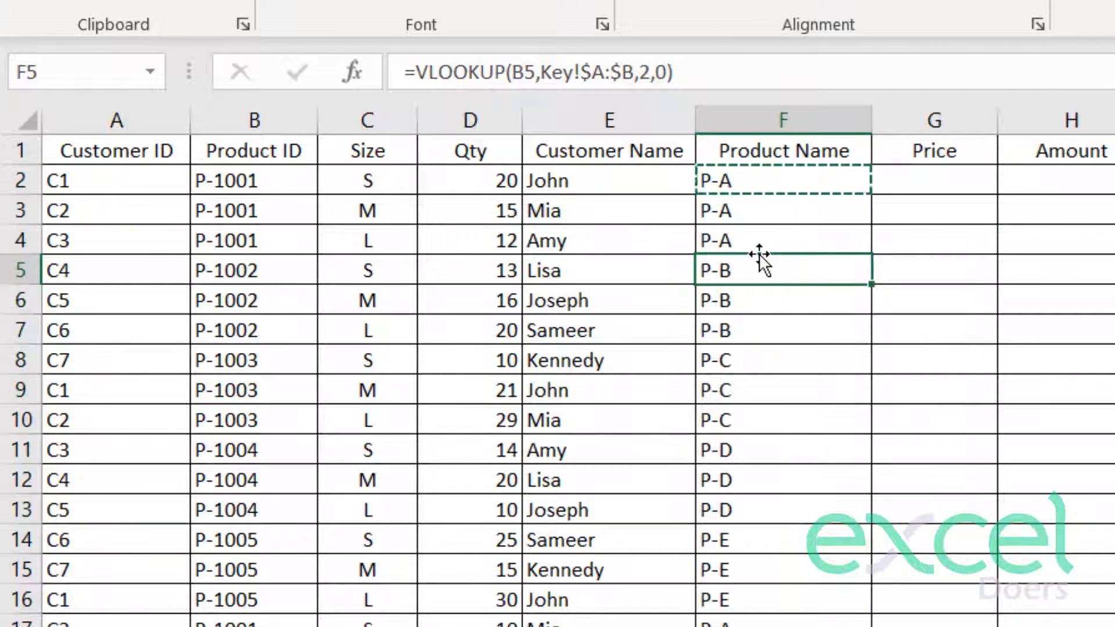
pyautogui.press('Escape')
pyautogui.click(797, 179)
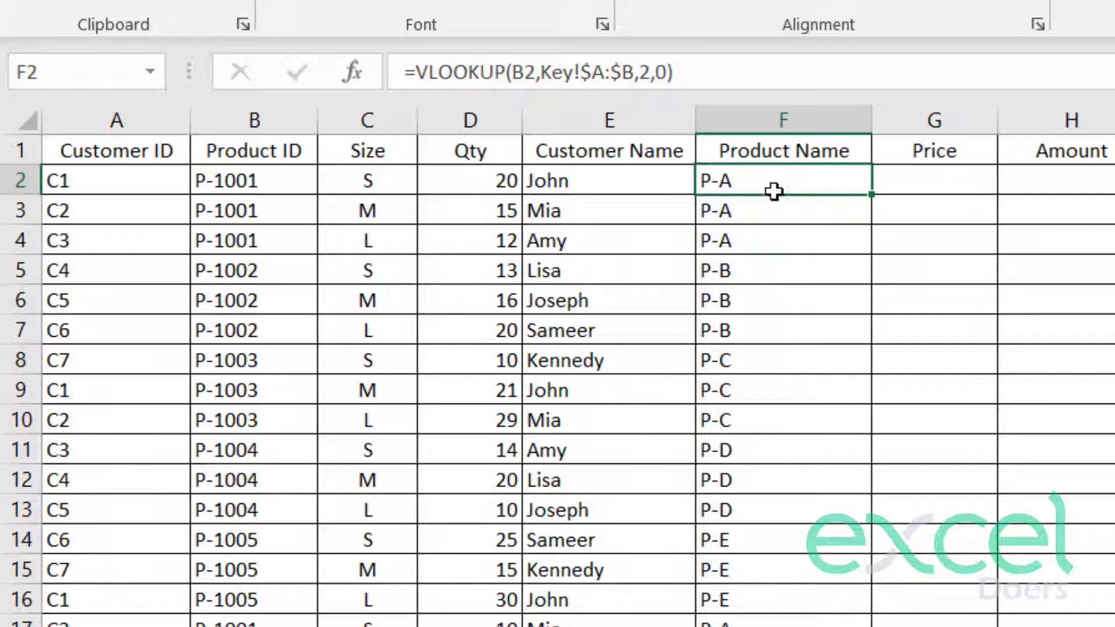
pyautogui.scroll(-11, 772, 200)
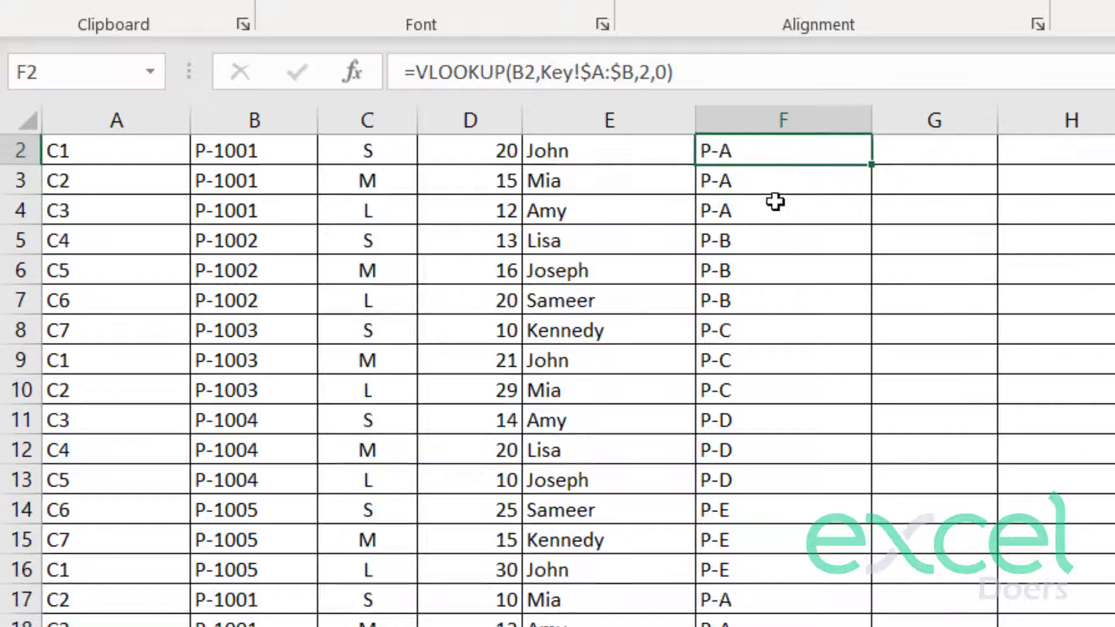
pyautogui.scroll(11, 496, 380)
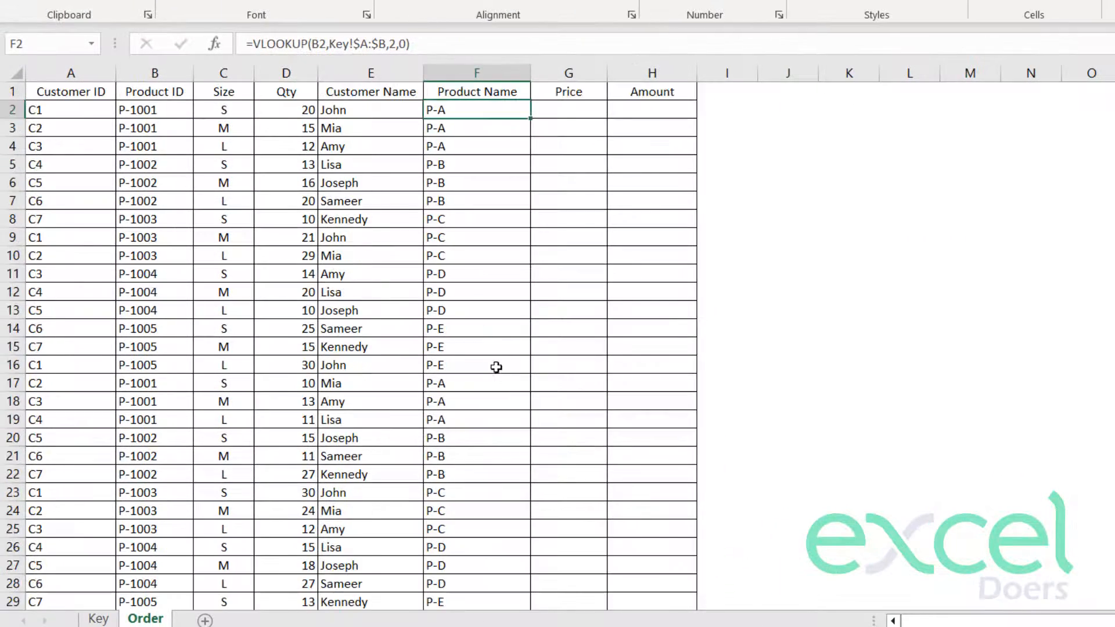
# Examine the Product ID and Size columns on the Order sheet and how they relate to prices in the Key sheet's product table
pyautogui.click(570, 111)
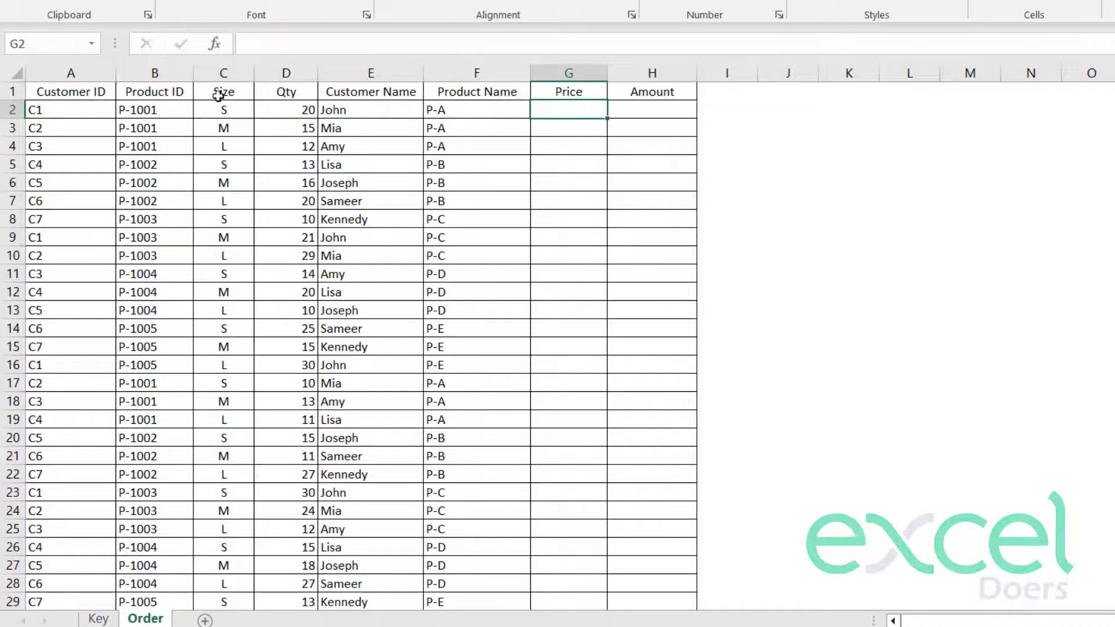
pyautogui.click(155, 110)
pyautogui.click(143, 76)
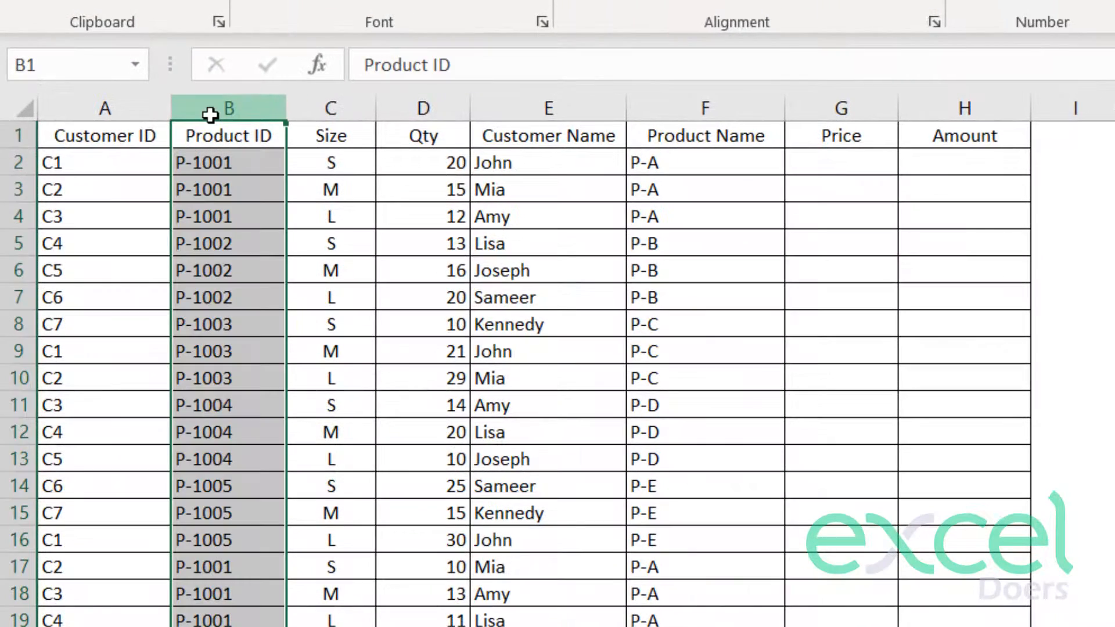
pyautogui.click(316, 107)
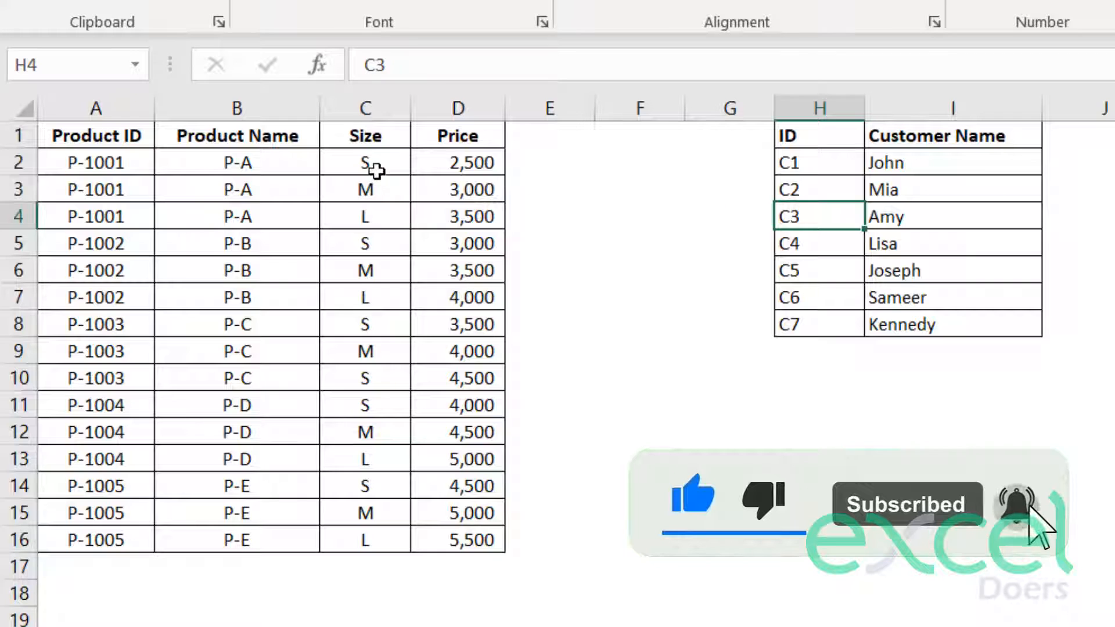
pyautogui.moveTo(376, 170); pyautogui.dragTo(368, 537)
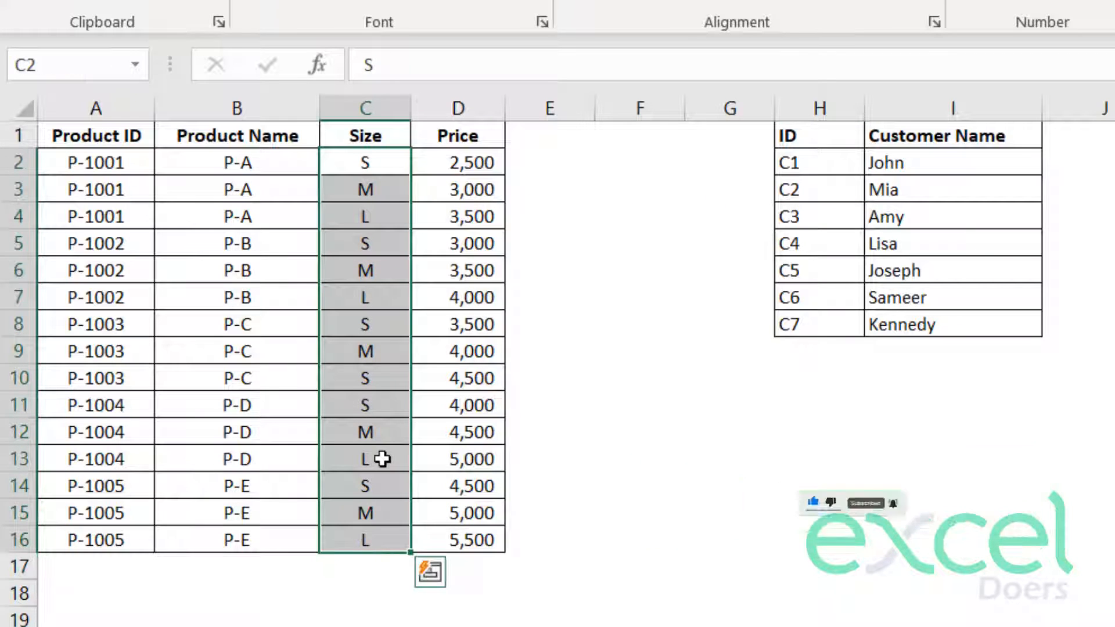
pyautogui.doubleClick(373, 324)
pyautogui.moveTo(374, 323); pyautogui.dragTo(354, 323)
pyautogui.click(355, 159)
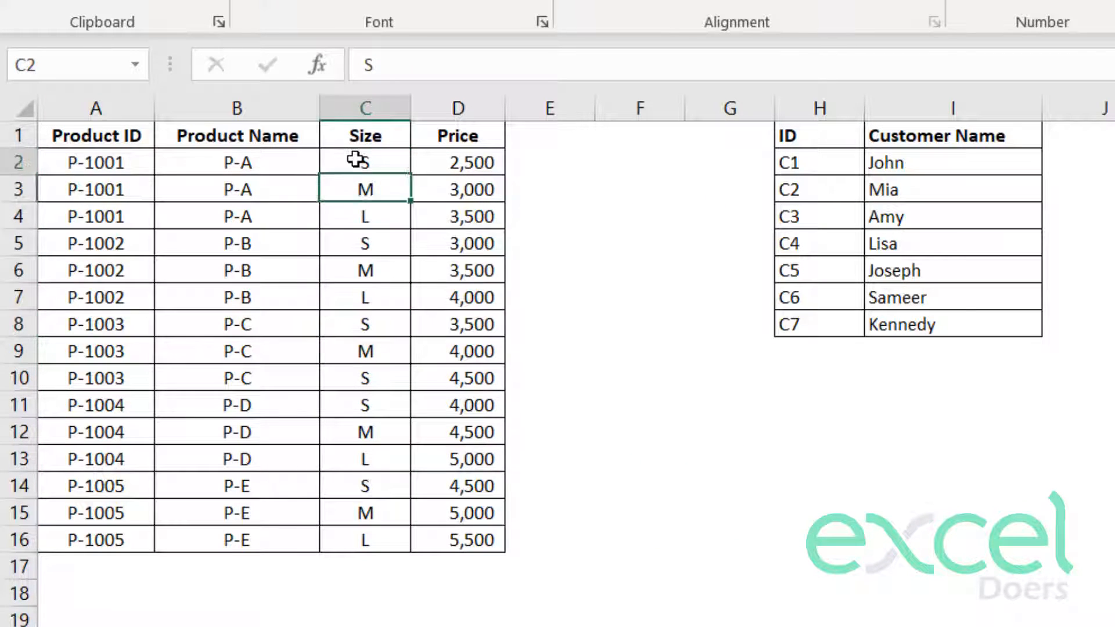
pyautogui.click(349, 108)
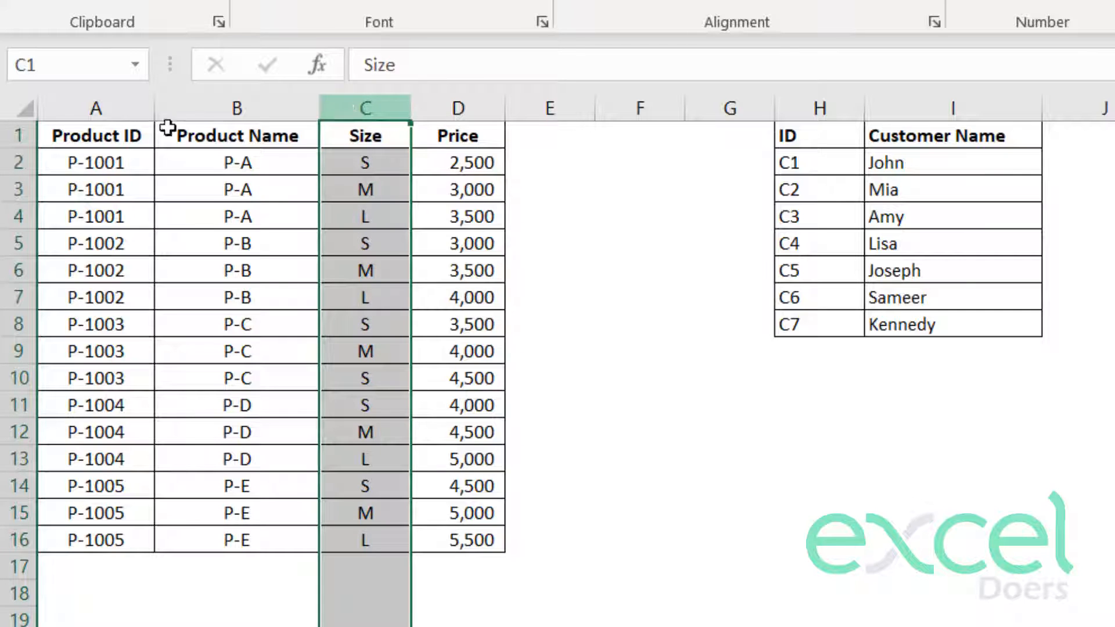
pyautogui.click(98, 108)
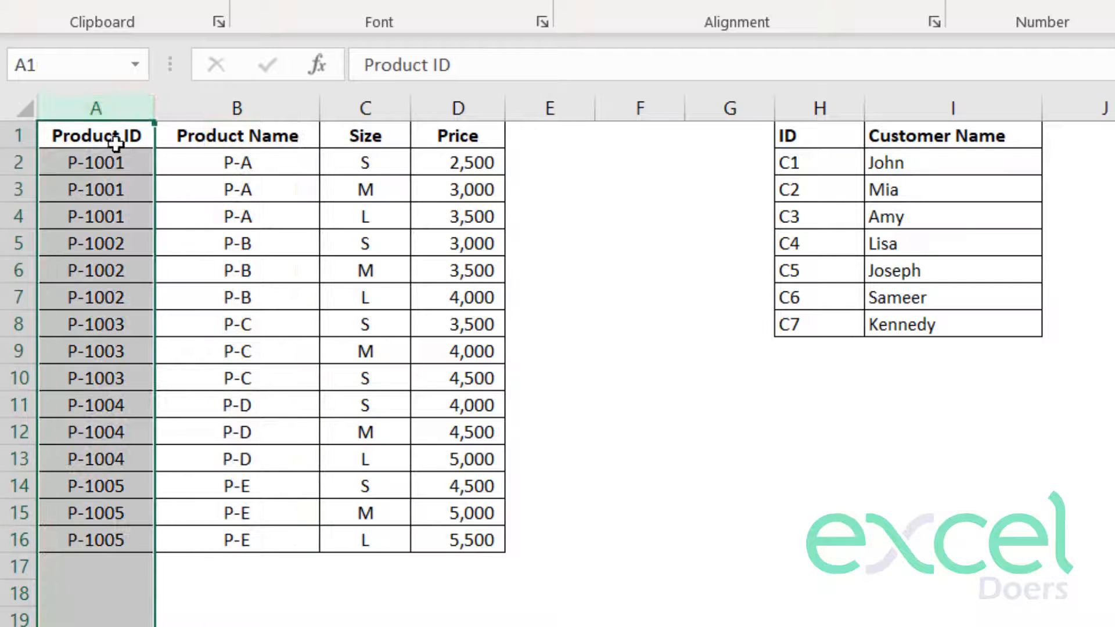
pyautogui.moveTo(112, 160); pyautogui.dragTo(501, 223)
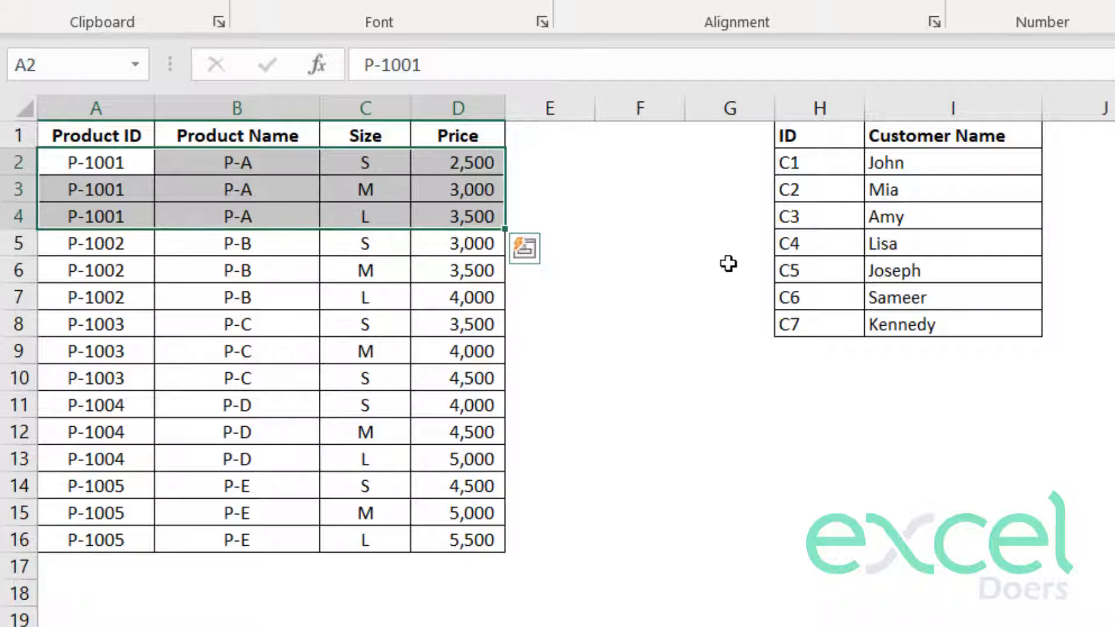
# Compare the empty Price column on the Order sheet with the Product ID, Size and Price entries on the Key sheet
pyautogui.hotkey('ctrl', 'pagedown')
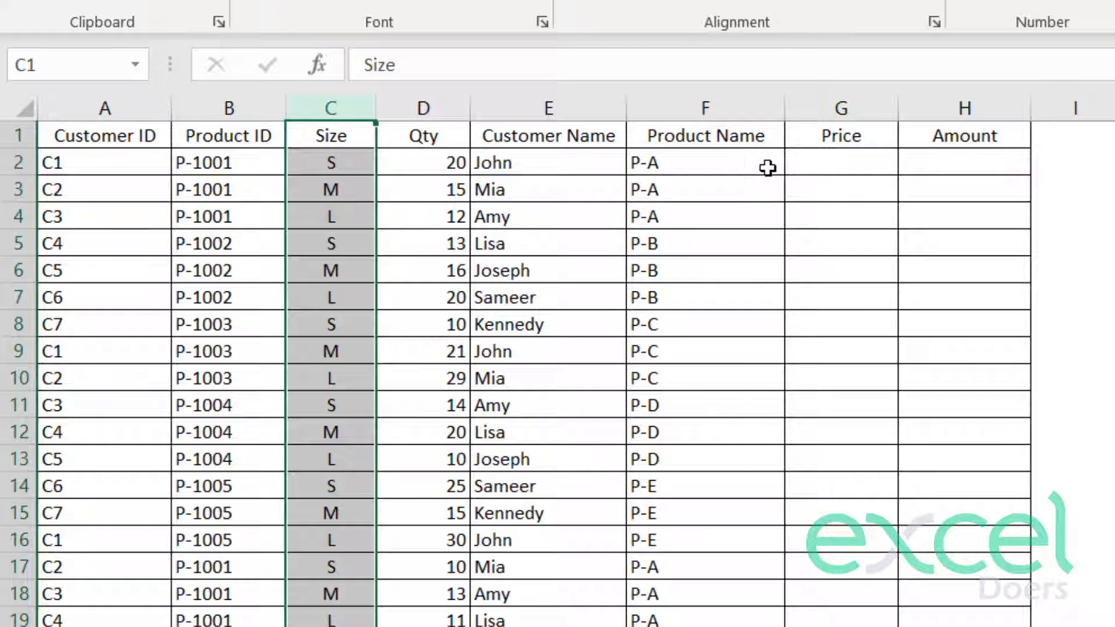
pyautogui.click(811, 168)
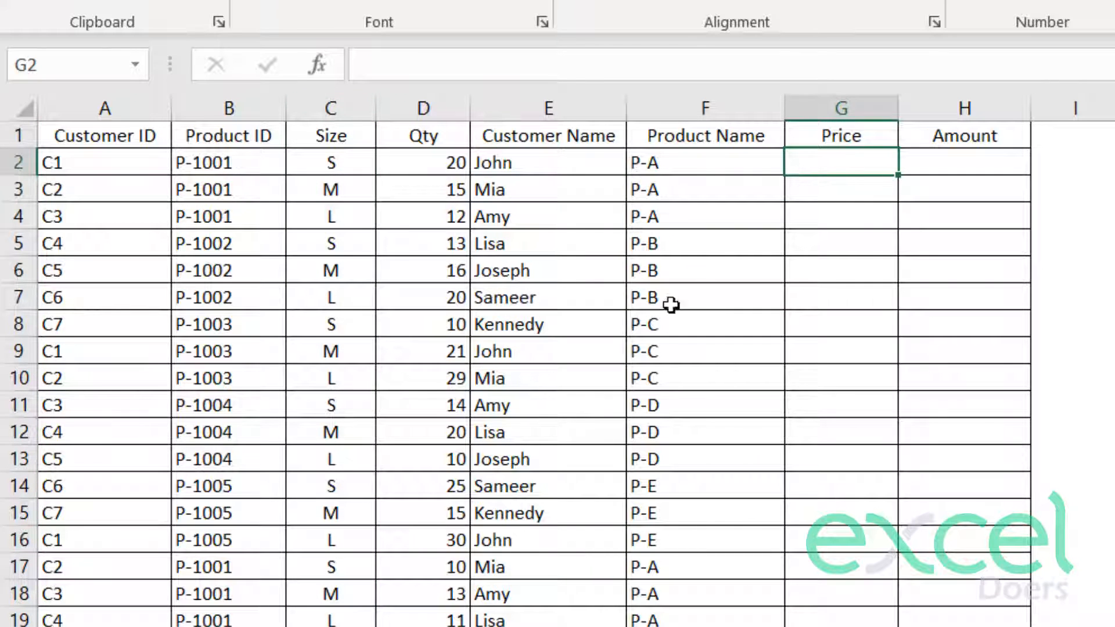
pyautogui.hotkey('ctrl', 'pageup')
pyautogui.click(365, 432)
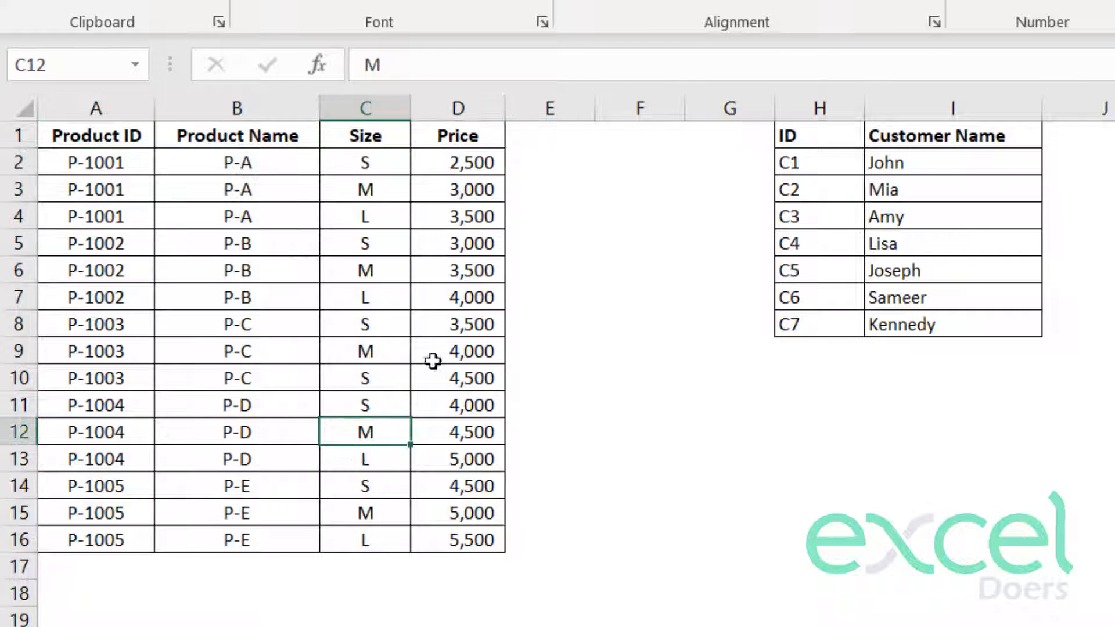
pyautogui.click(97, 155)
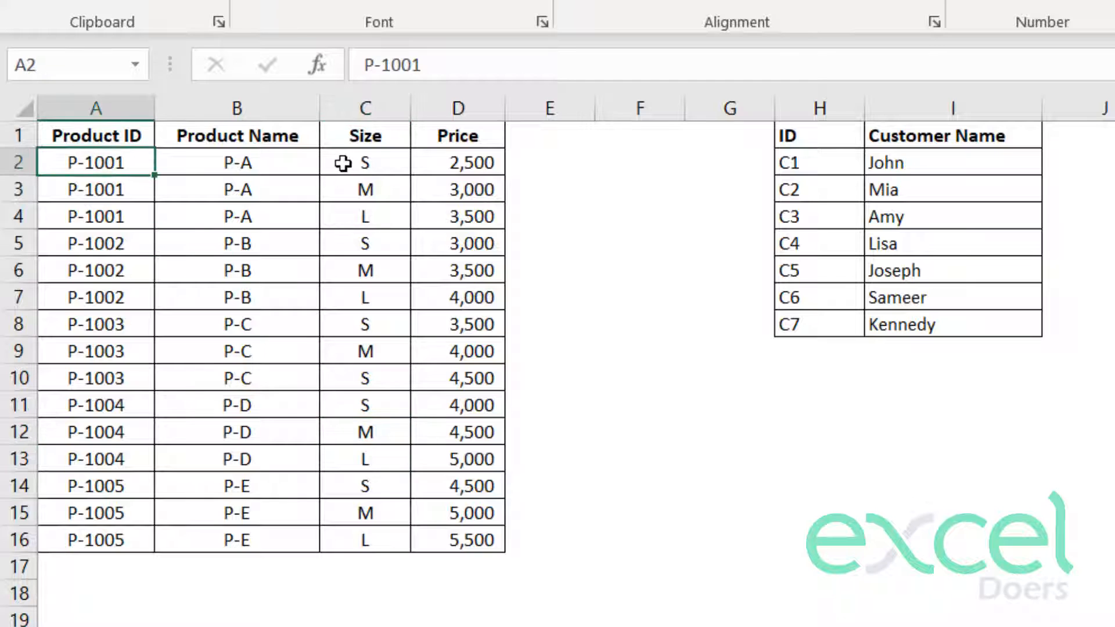
pyautogui.click(346, 163)
pyautogui.moveTo(496, 158); pyautogui.dragTo(61, 172)
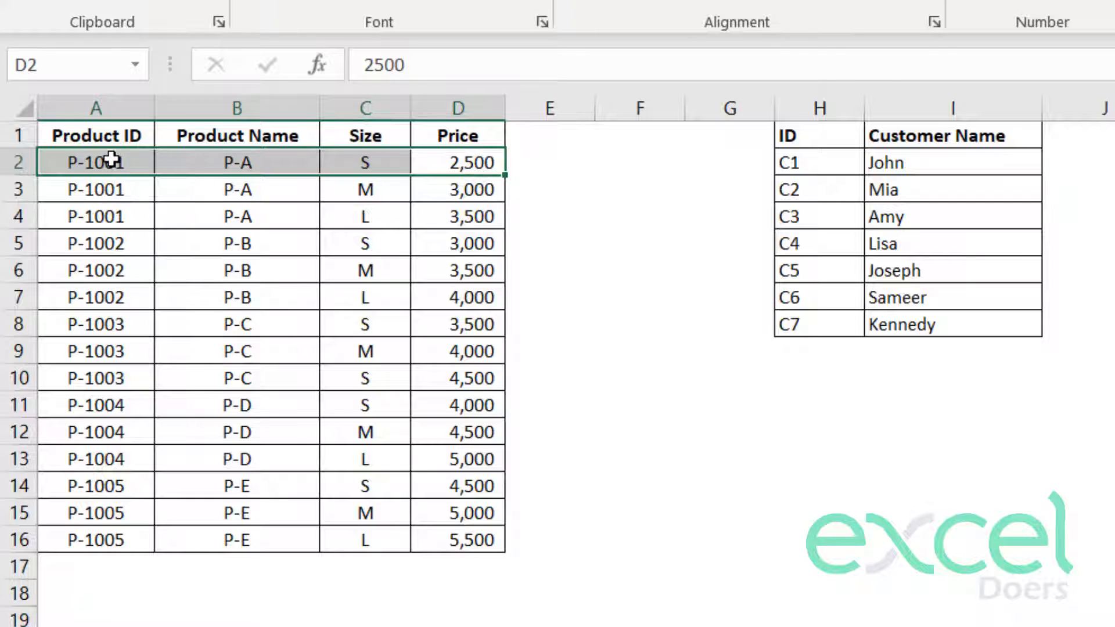
pyautogui.click(363, 296)
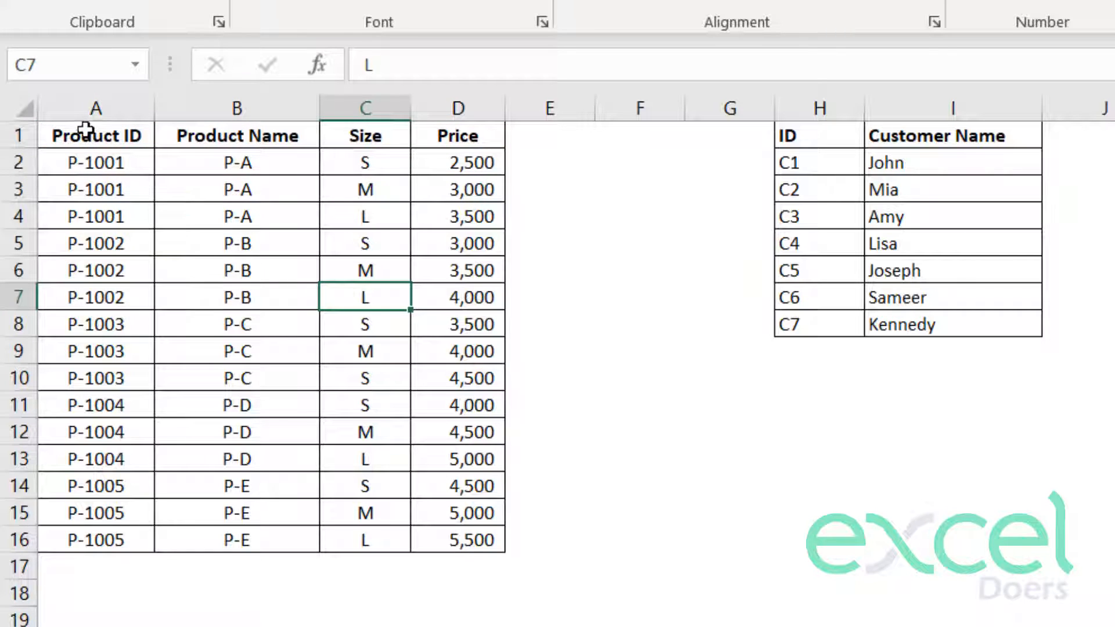
# Select the Key sheet's product table A1:D16 and open Remove Duplicates for it
pyautogui.moveTo(112, 102); pyautogui.dragTo(437, 108)
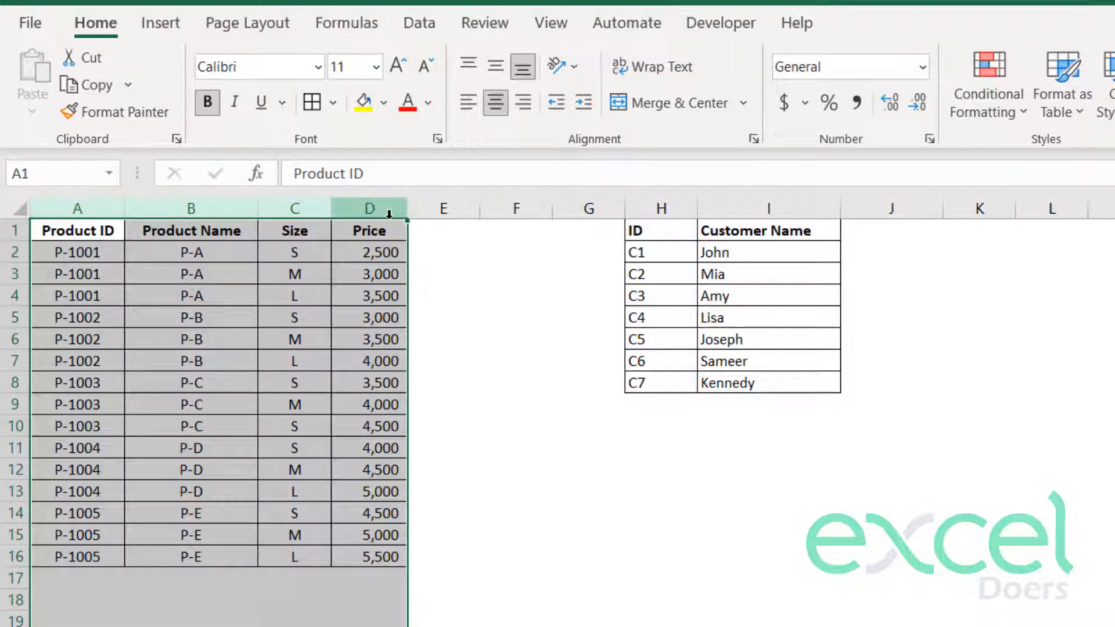
pyautogui.moveTo(369, 230); pyautogui.dragTo(76, 558)
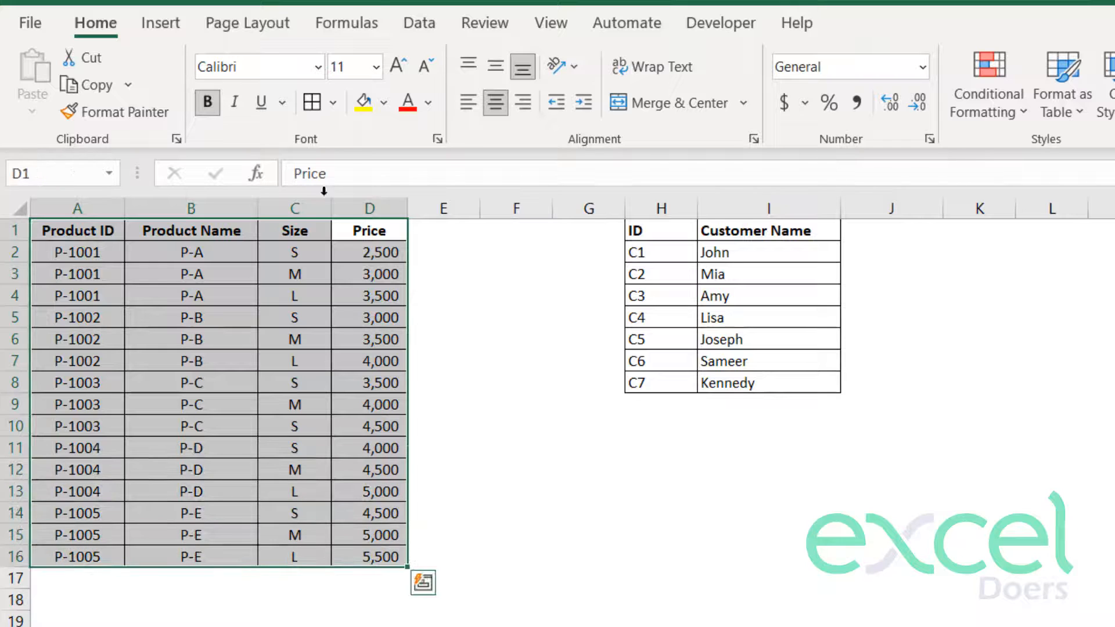
pyautogui.click(419, 23)
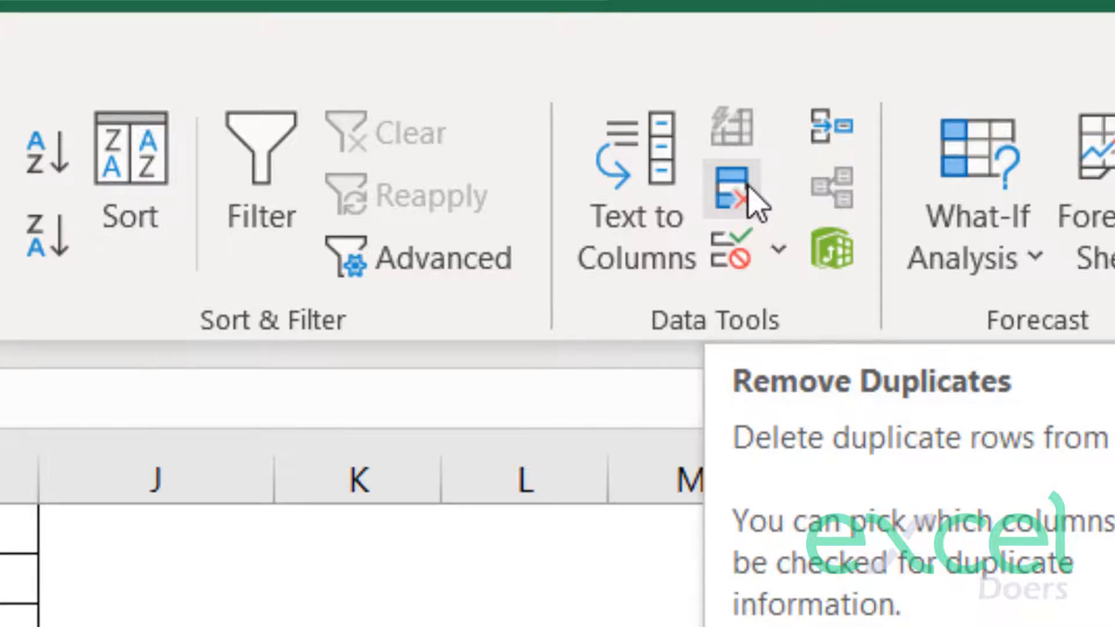
pyautogui.click(753, 201)
pyautogui.moveTo(870, 326); pyautogui.dragTo(628, 270)
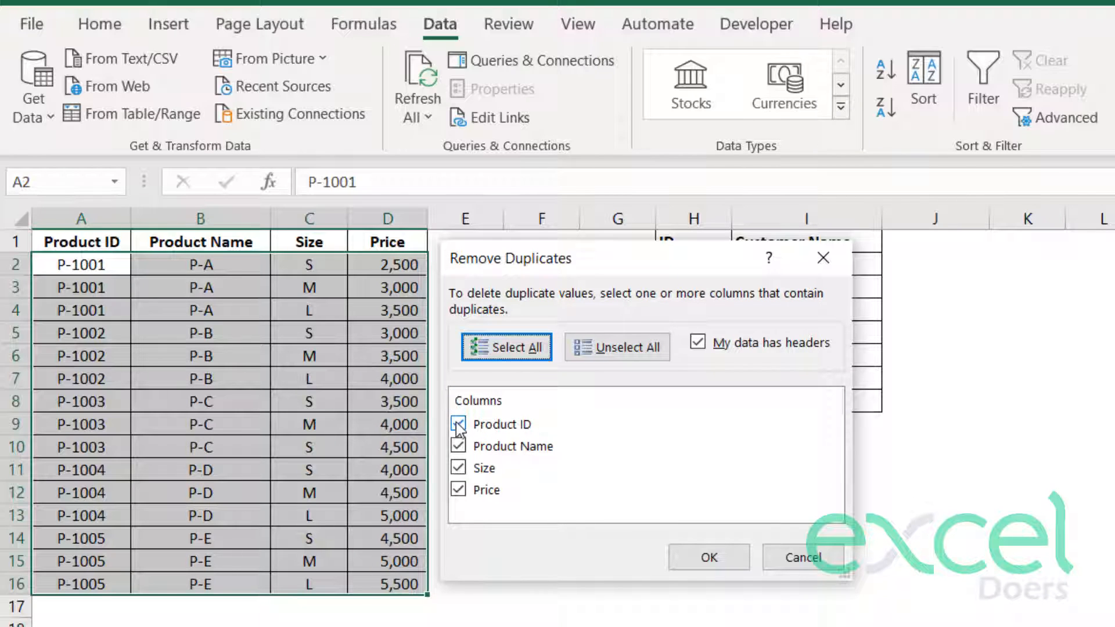
# Exclude Product Name and Price from the comparison and remove rows duplicated by Product ID and Size
pyautogui.click(458, 447)
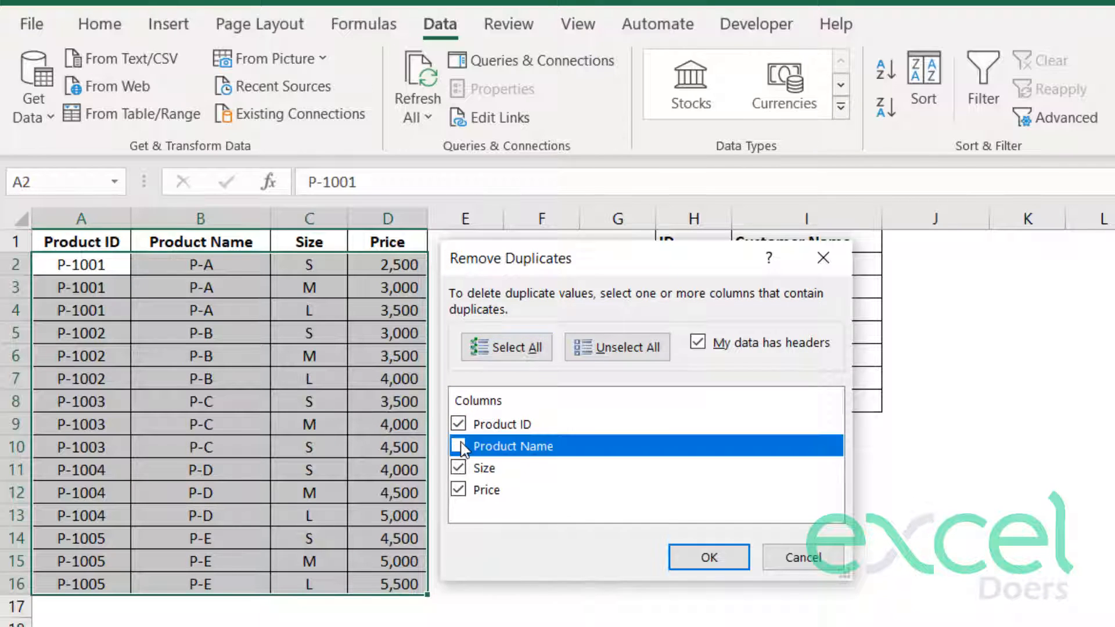
pyautogui.click(458, 492)
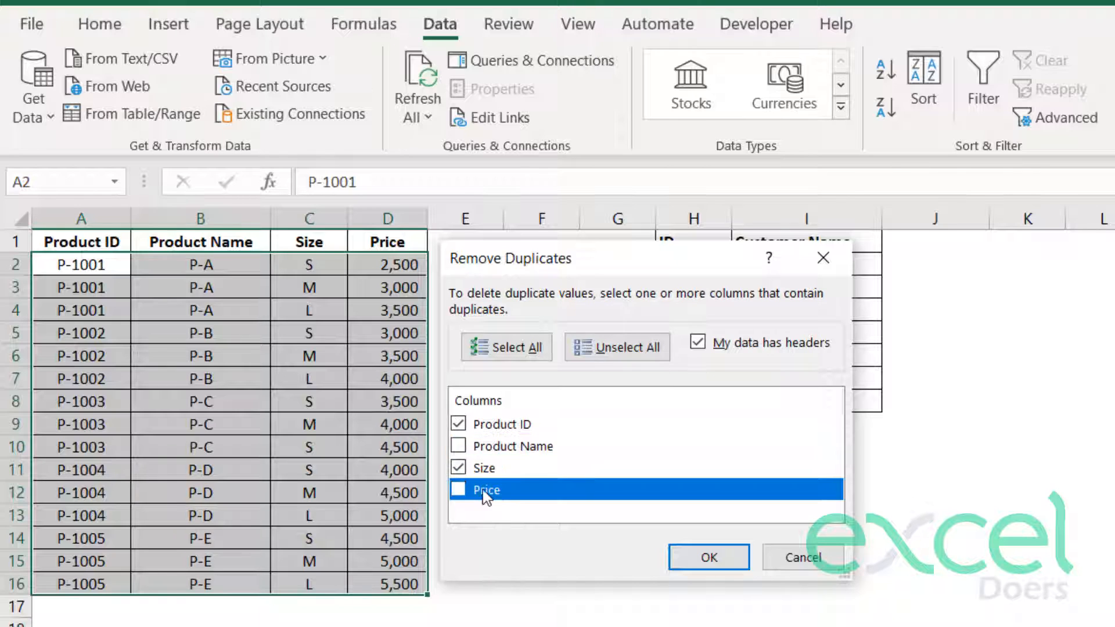
pyautogui.click(507, 427)
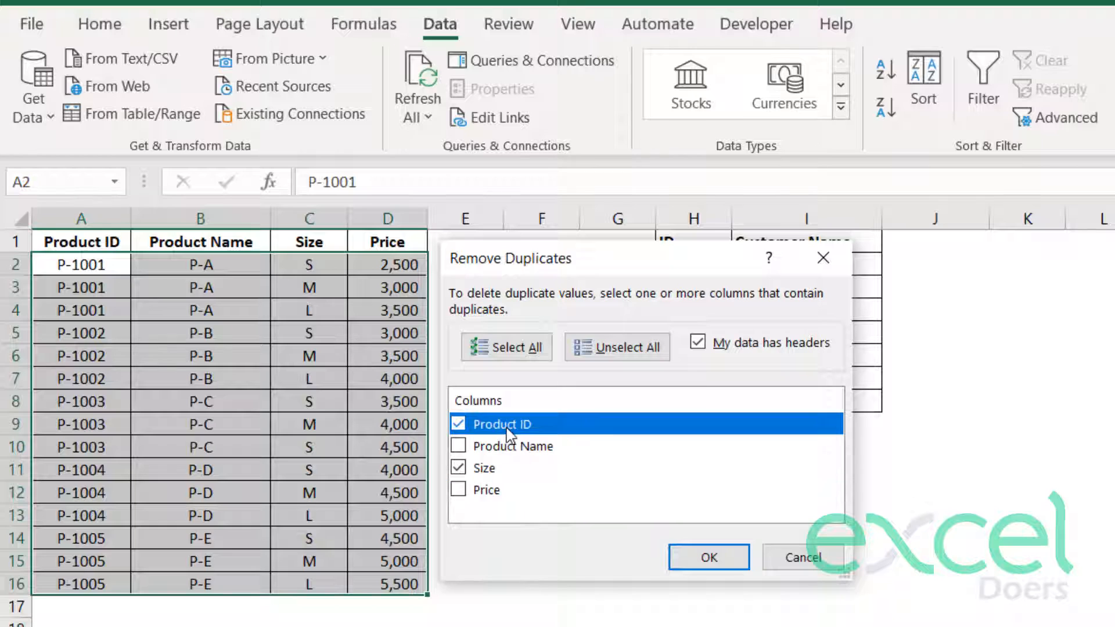
pyautogui.click(501, 469)
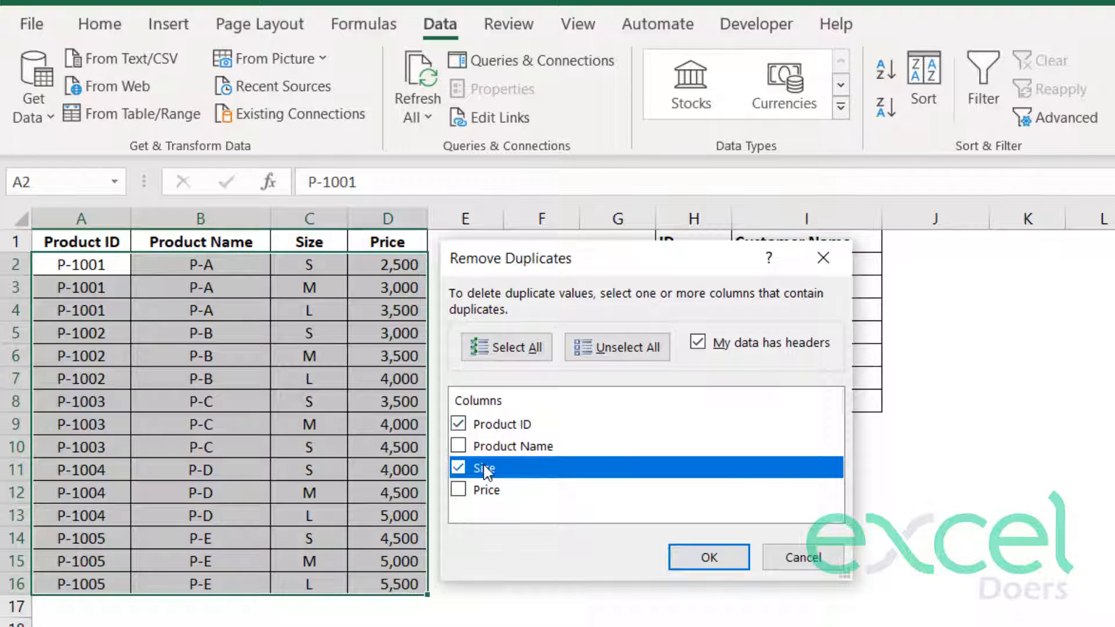
pyautogui.click(689, 557)
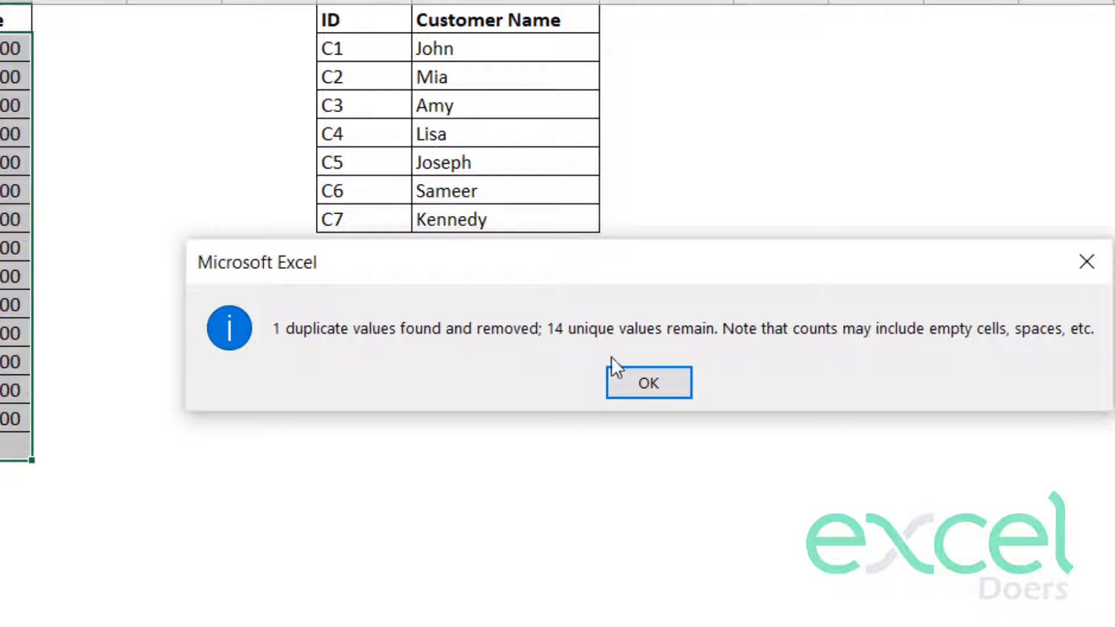
pyautogui.click(649, 383)
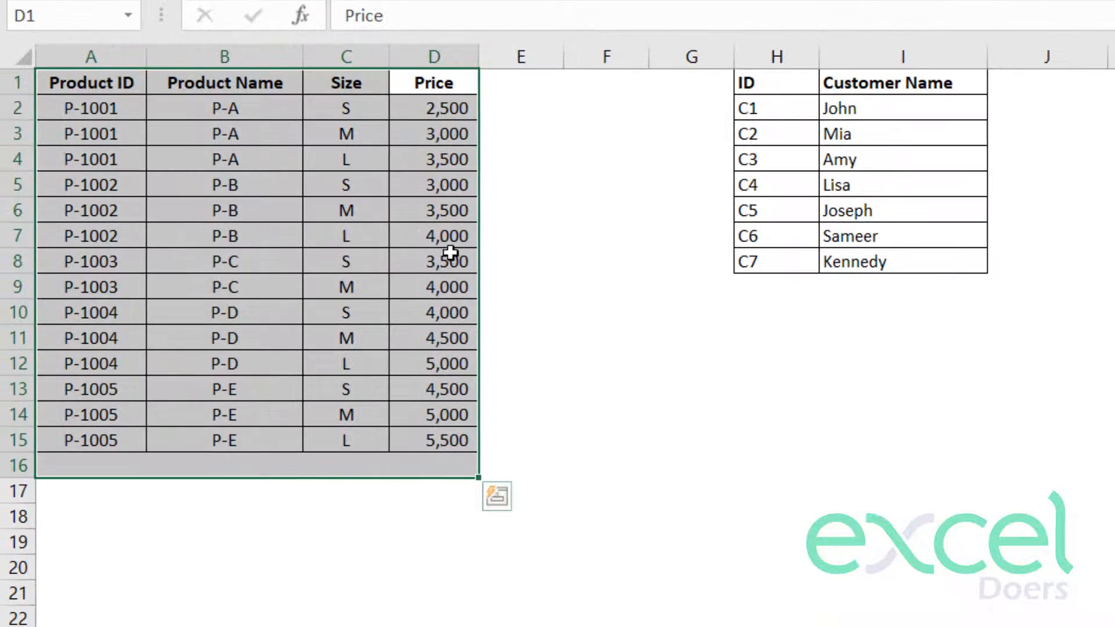
# Start a SUMIFS formula in the first Price cell, G2, on the Order sheet
pyautogui.click(343, 251)
pyautogui.moveTo(350, 93); pyautogui.dragTo(0, 363)
pyautogui.moveTo(108, 369); pyautogui.dragTo(304, 447)
pyautogui.click(308, 465)
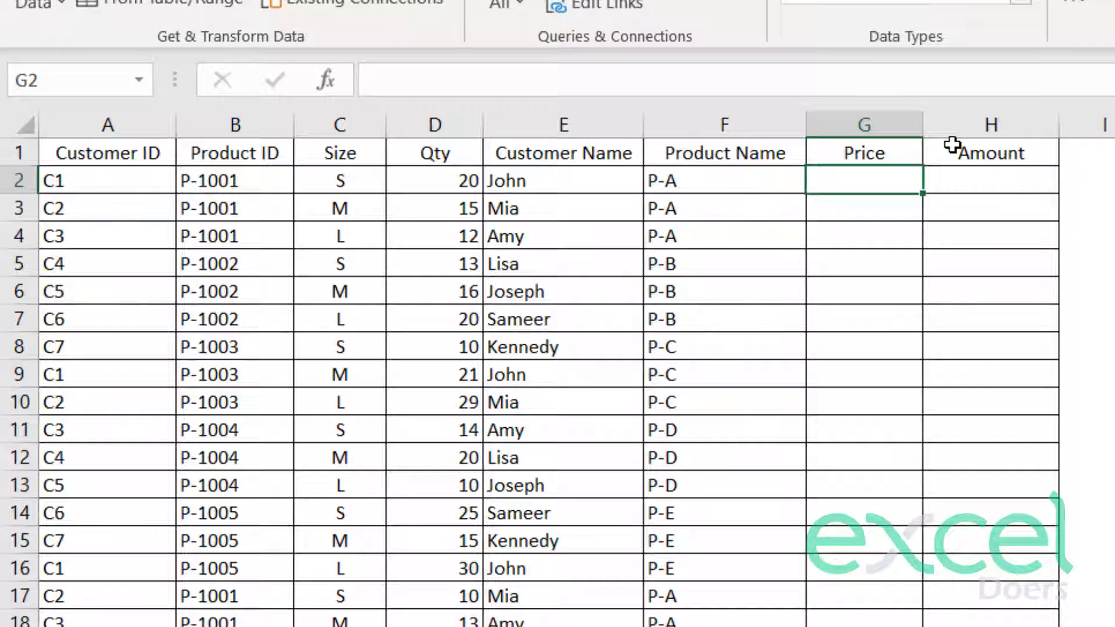
pyautogui.write('=sumi')
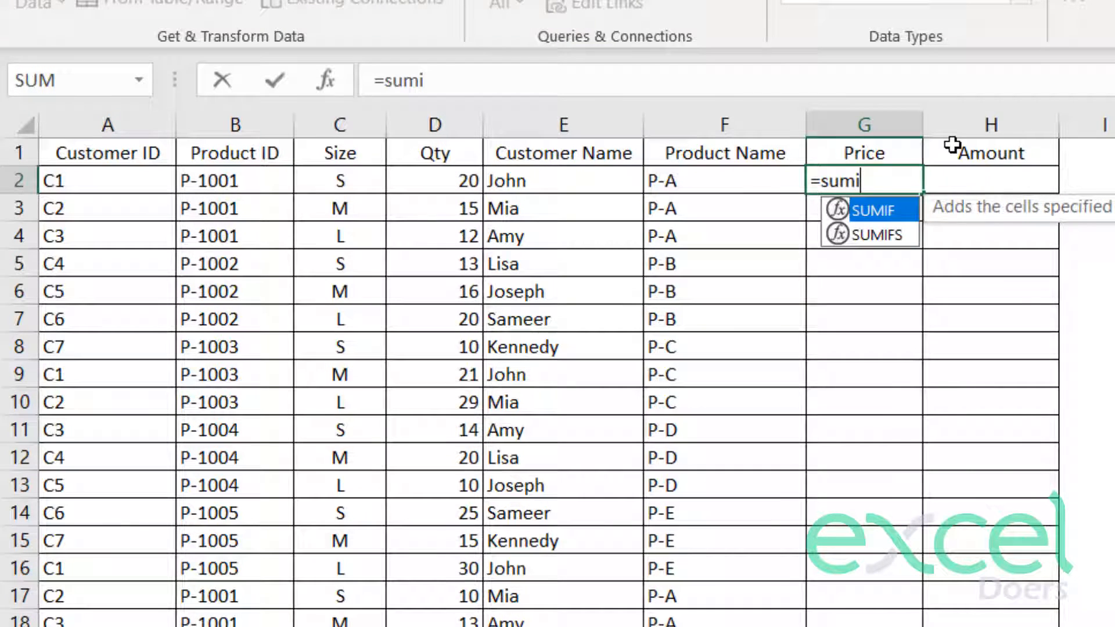
pyautogui.press('Tab')
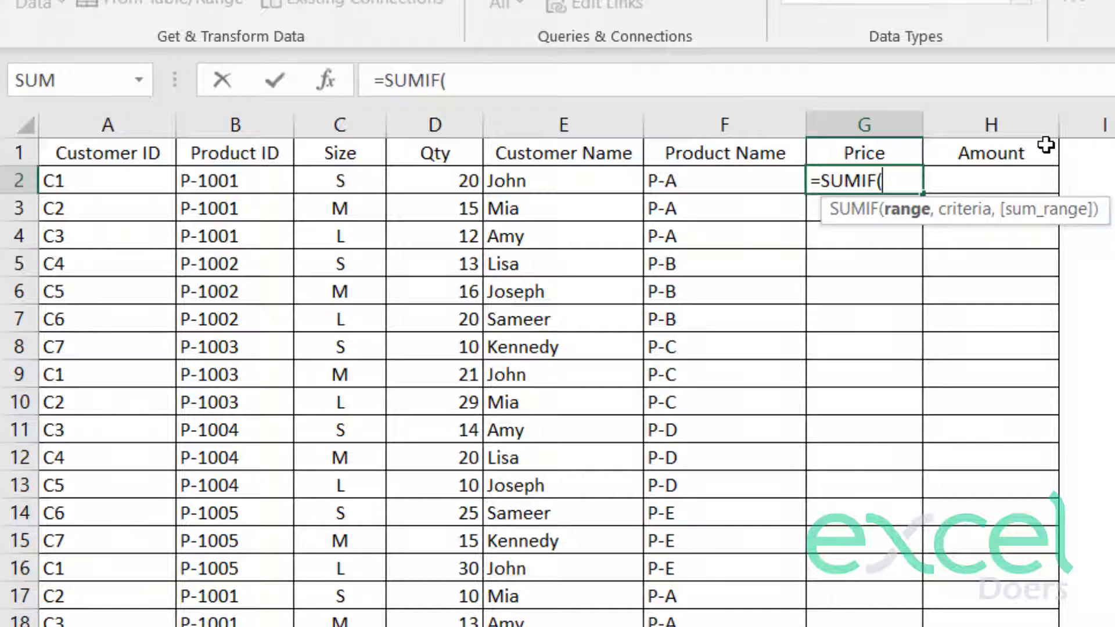
pyautogui.press('BackSpace')
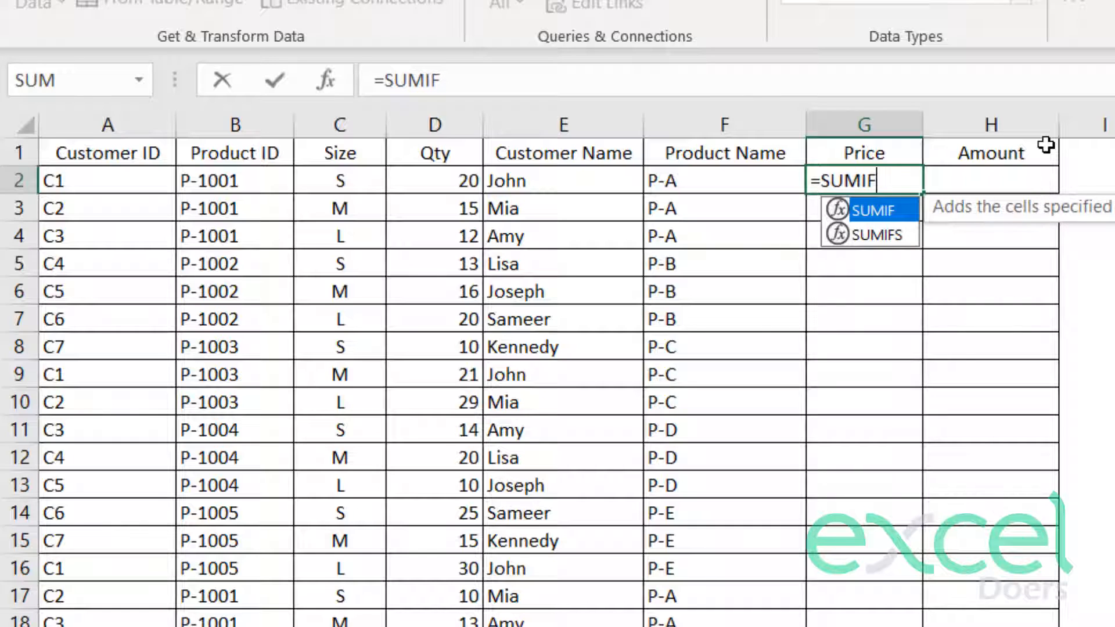
pyautogui.press('Down')
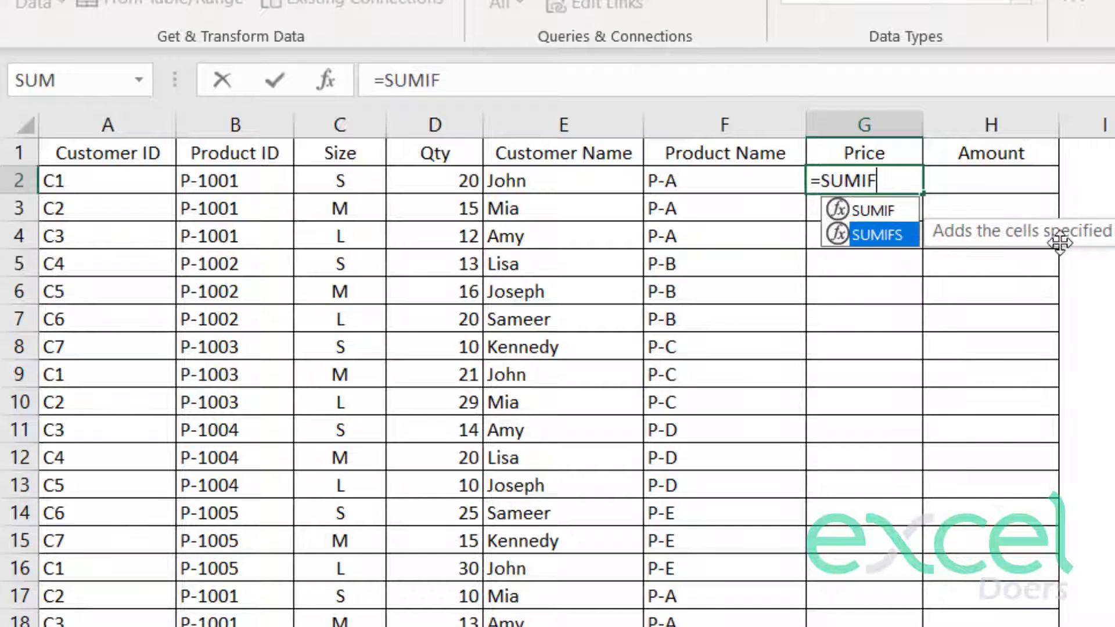
pyautogui.press('Tab')
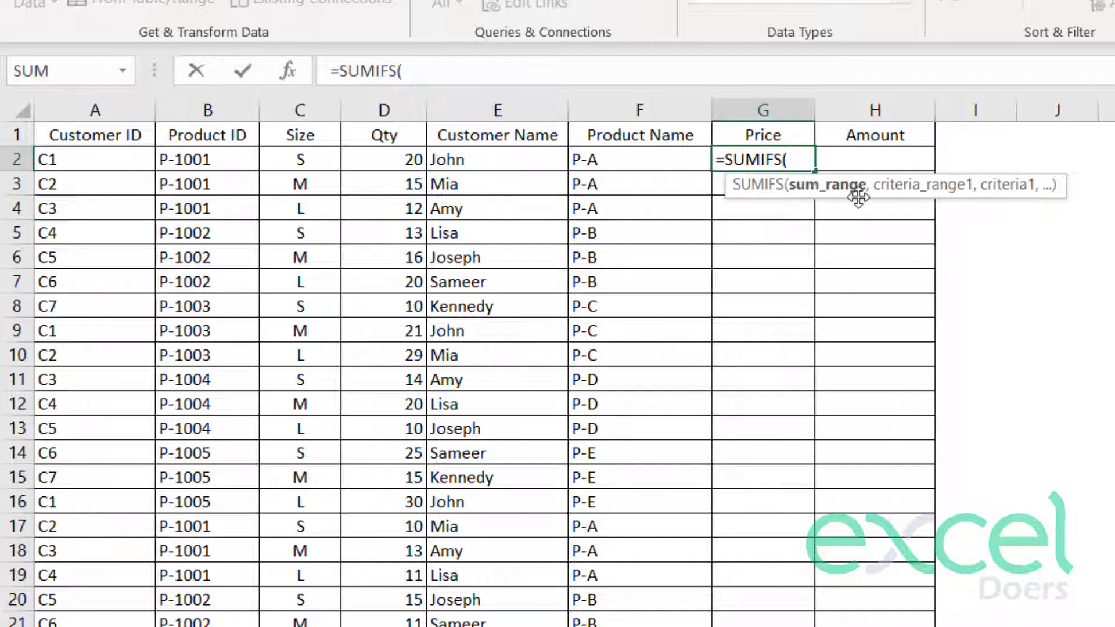
# Set the formula's sum range to the Key sheet's Price column as the absolute reference Key!$D:$D
pyautogui.hotkey('ctrl', 'pagedown')
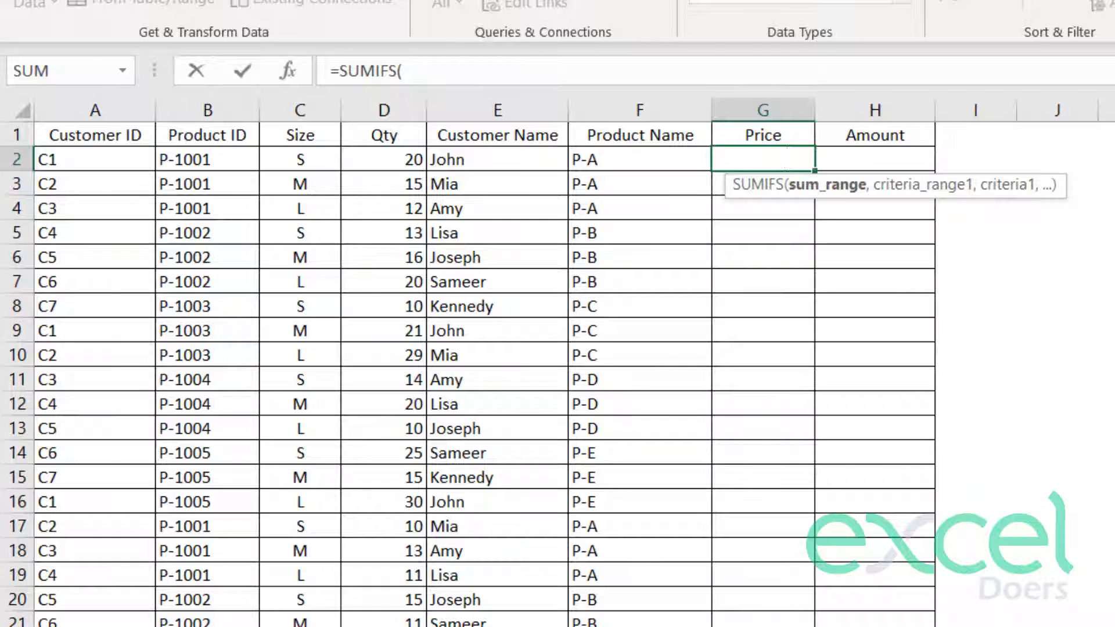
pyautogui.moveTo(393, 105); pyautogui.dragTo(447, 113)
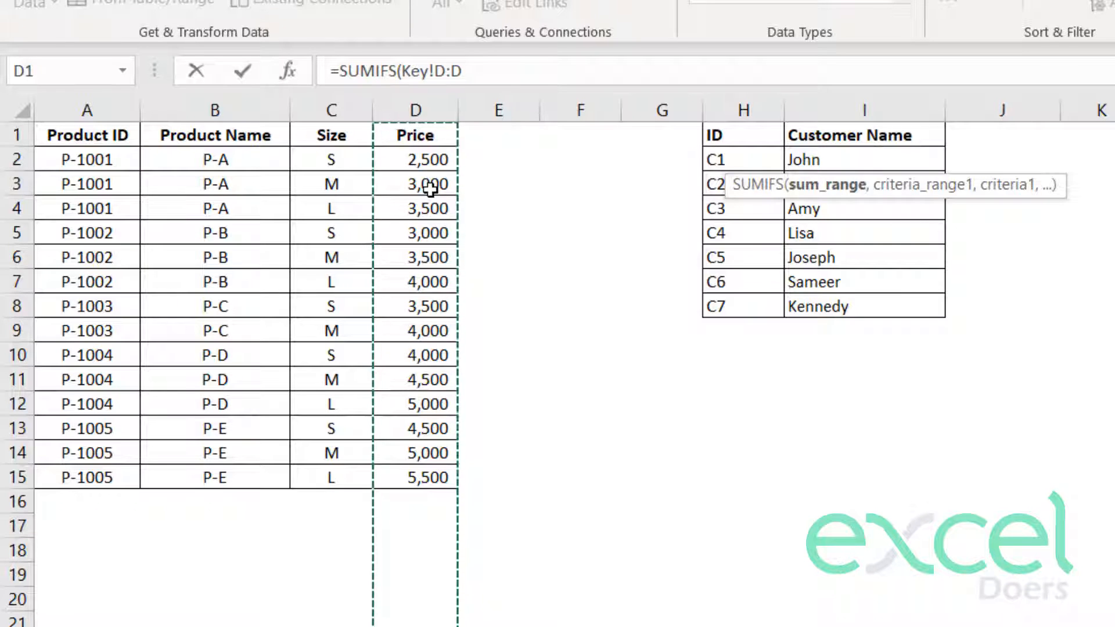
pyautogui.press('F4')
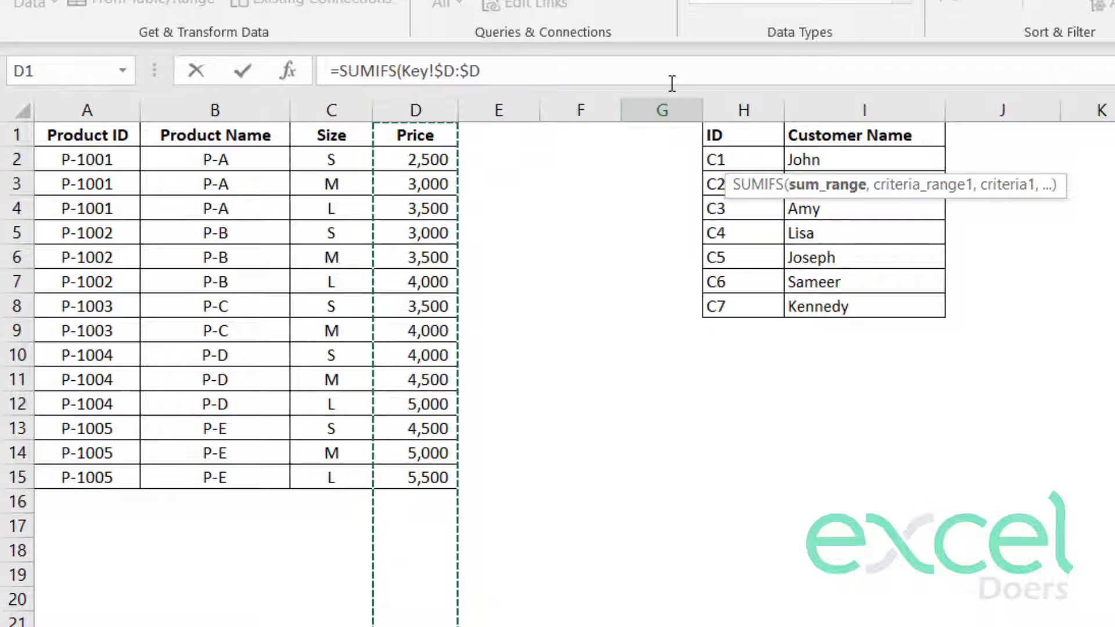
pyautogui.write(',')
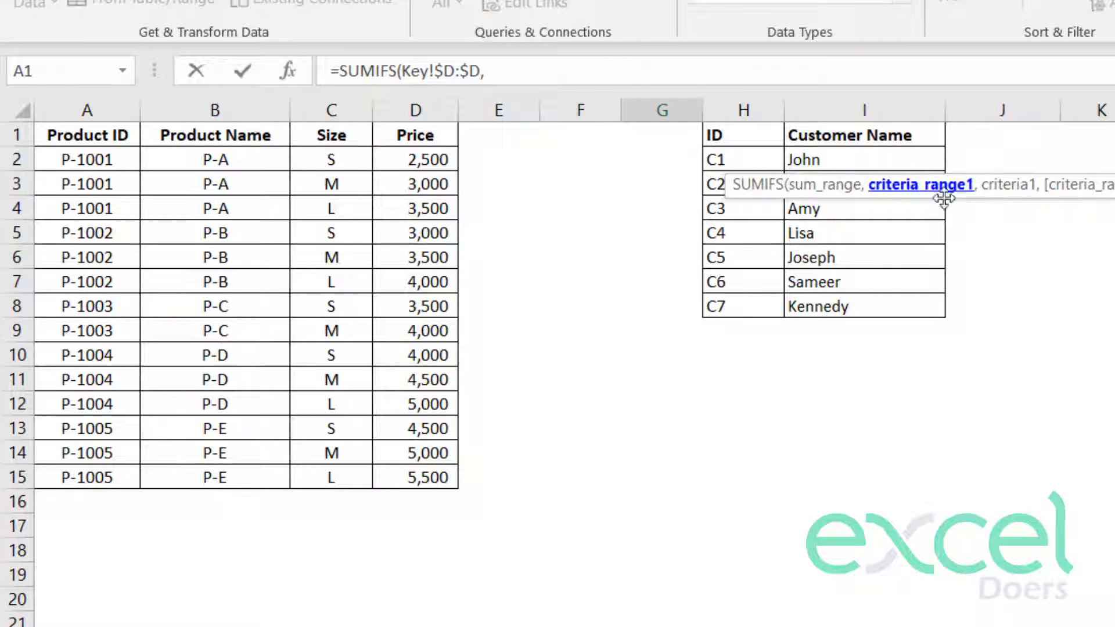
# Add the first criteria pair, matching the Key sheet's Product ID column Key!$A:$A against Order!B2
pyautogui.click(133, 110)
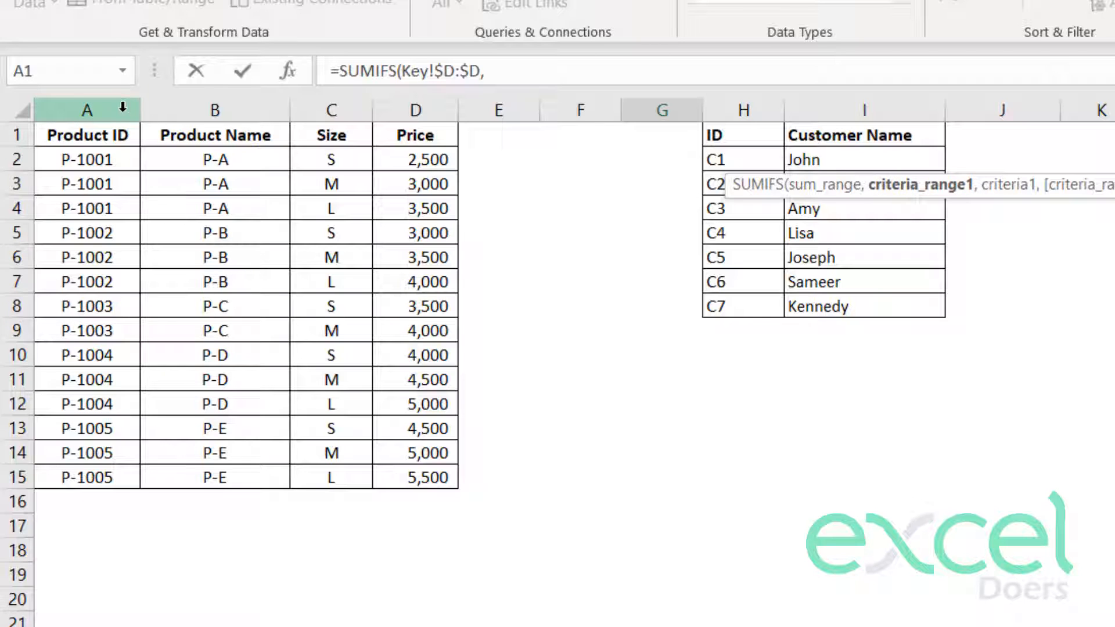
pyautogui.press('F4')
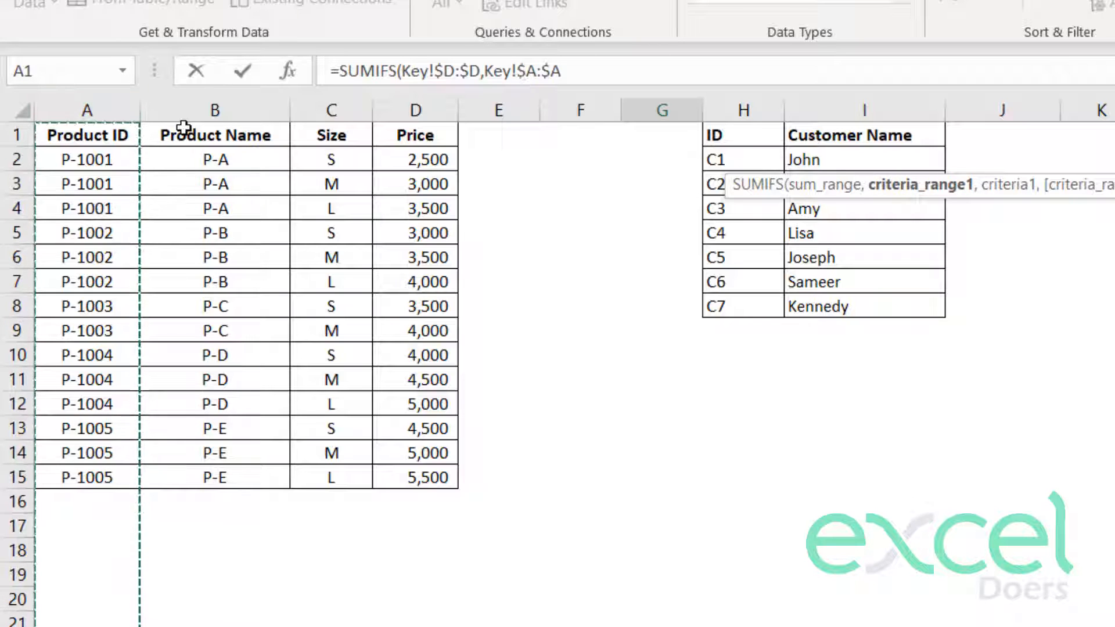
pyautogui.write(',')
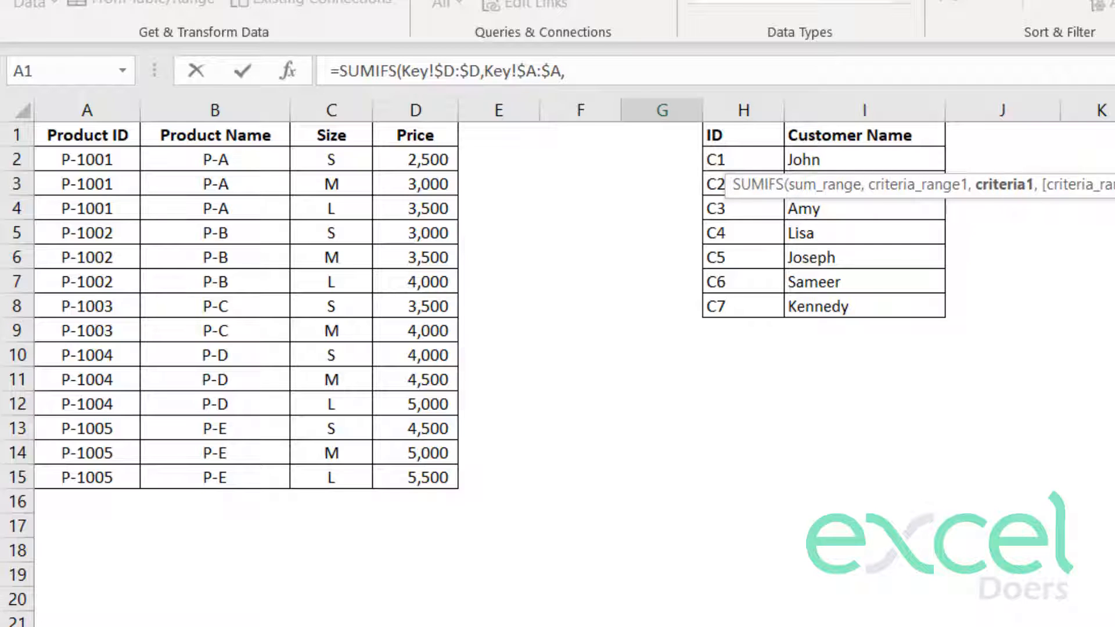
pyautogui.click(139, 625)
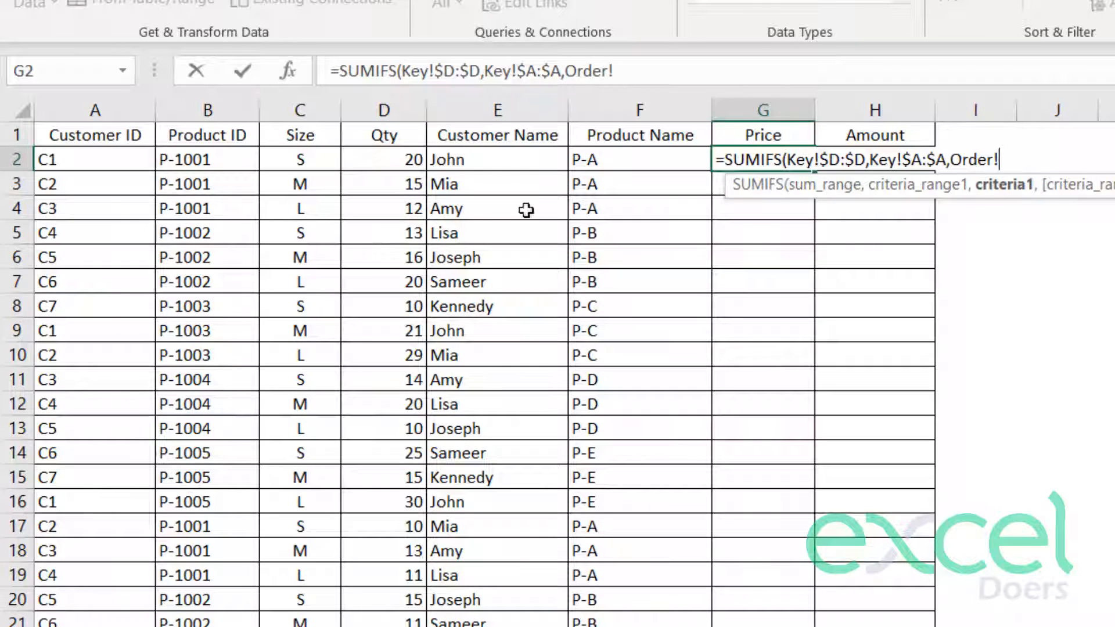
pyautogui.click(195, 160)
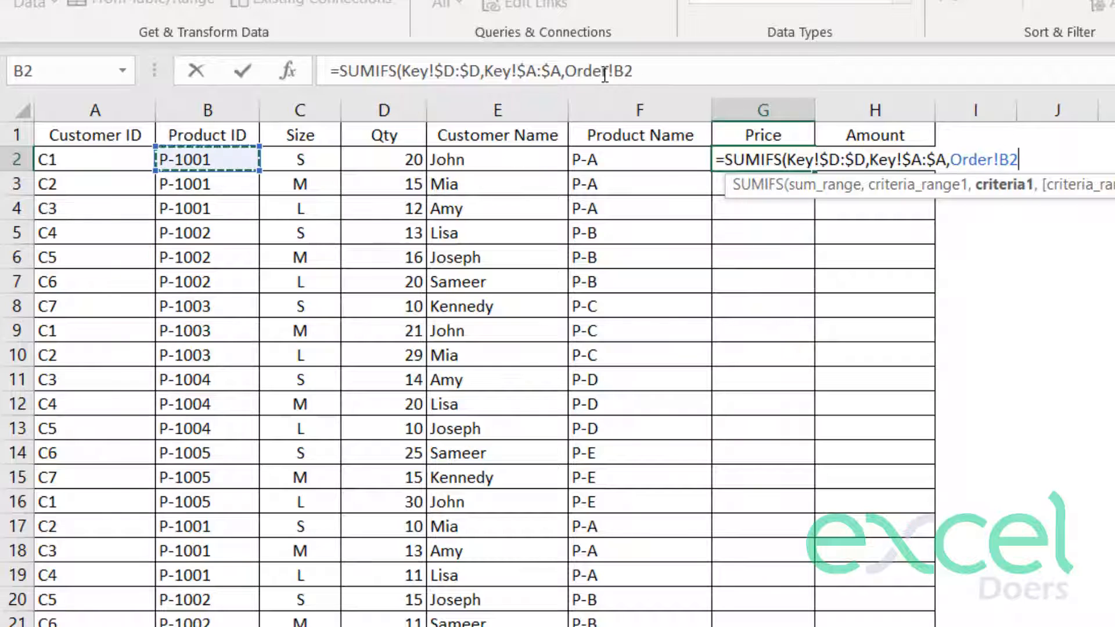
pyautogui.write(',')
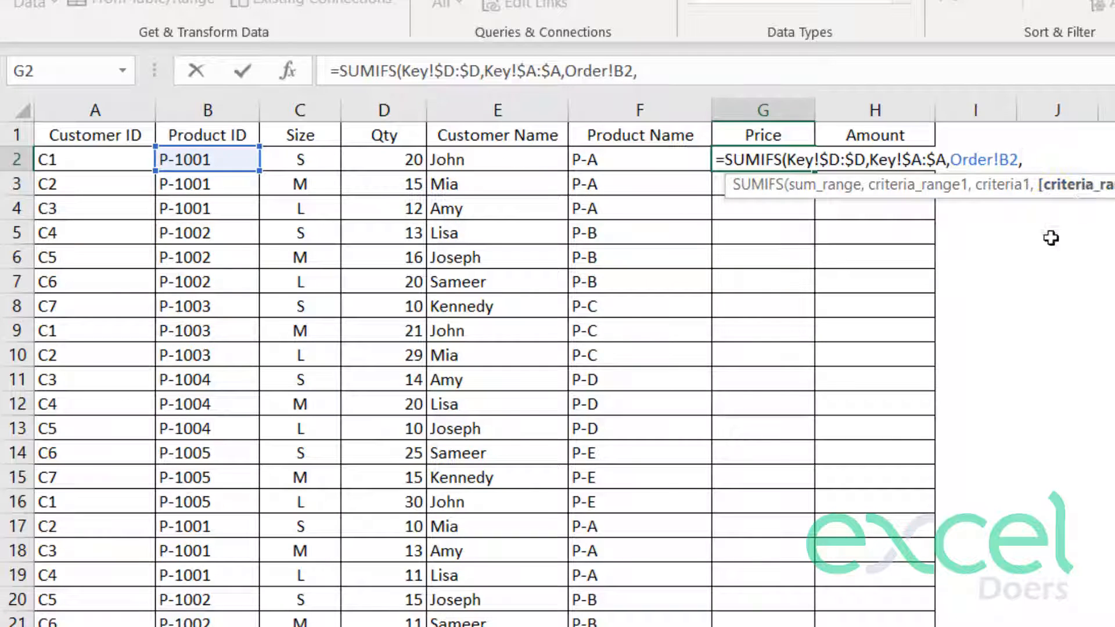
# Add the second criteria pair, matching the Size column Key!$C:$C against Order!C2, and enter the completed formula in G2
pyautogui.click(174, 625)
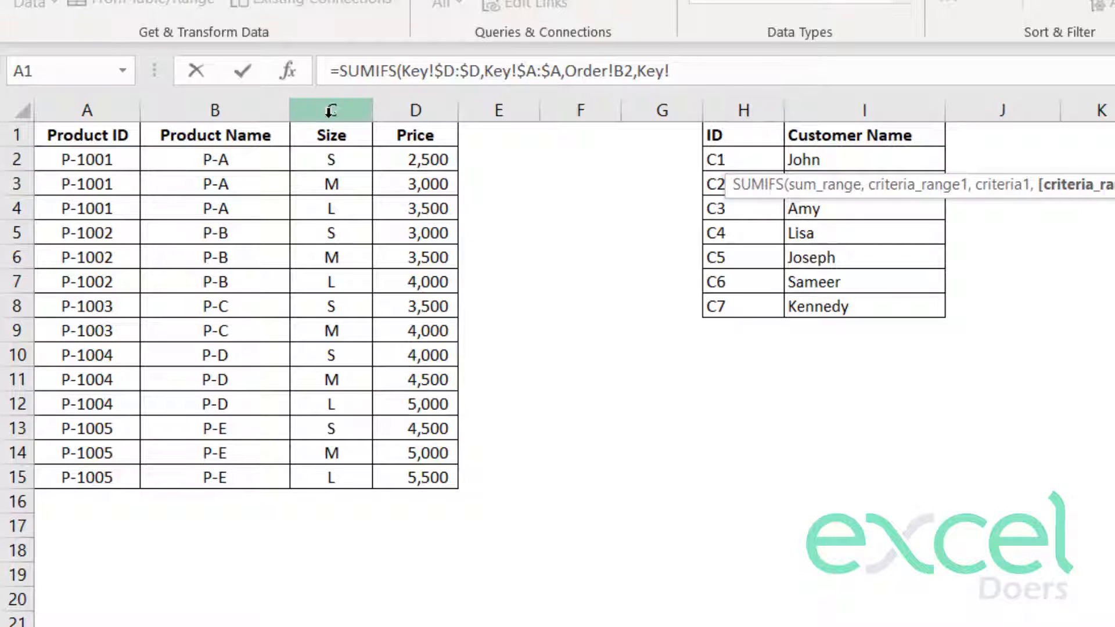
pyautogui.click(349, 102)
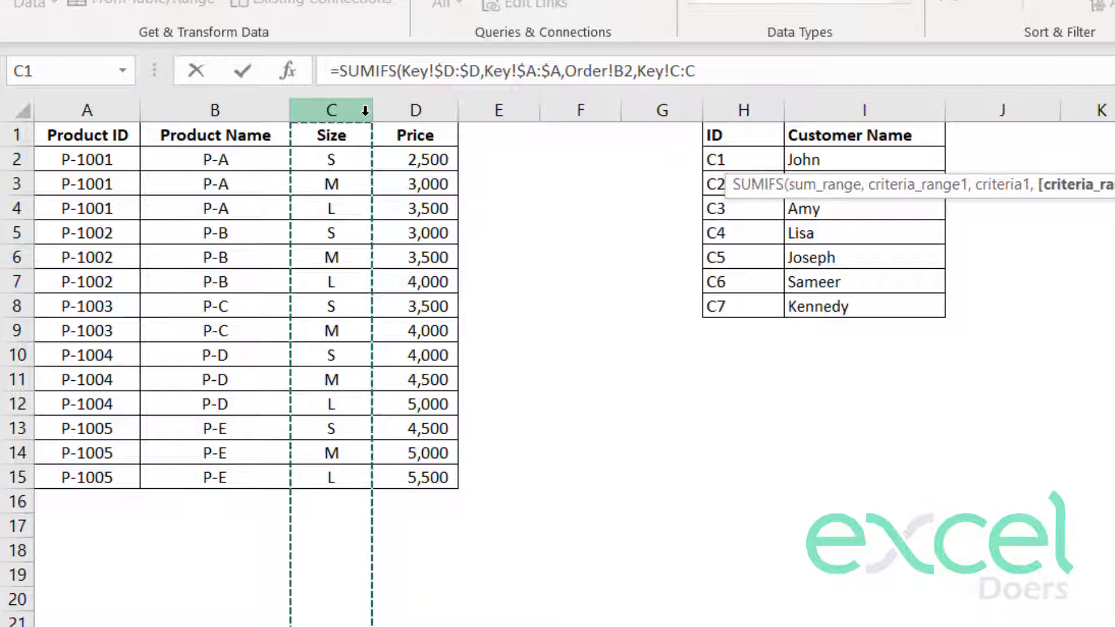
pyautogui.press('F4')
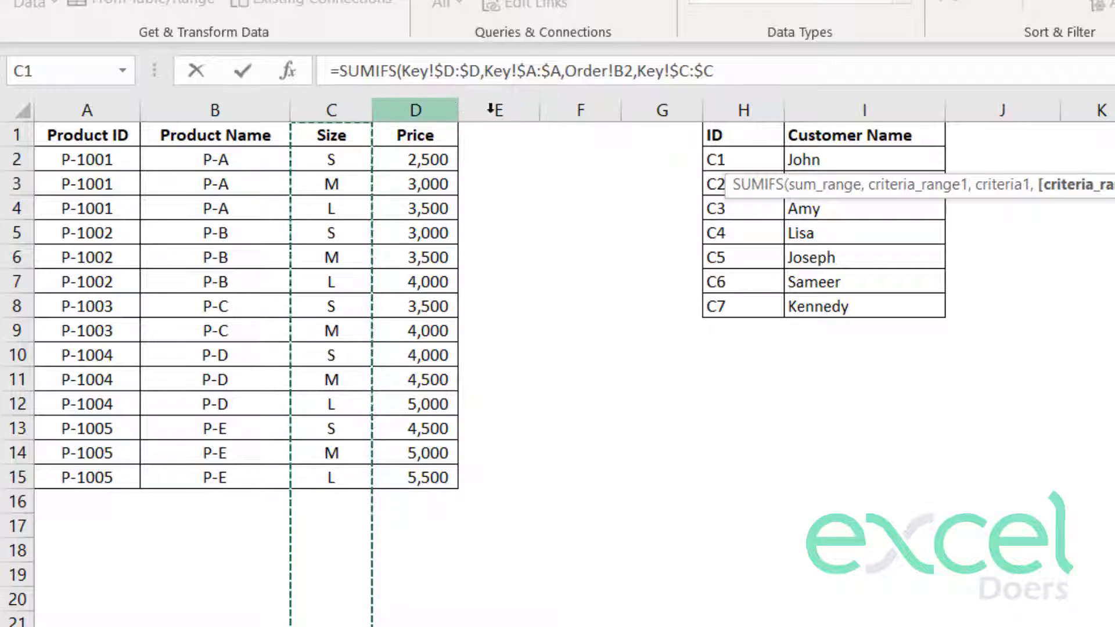
pyautogui.write(',')
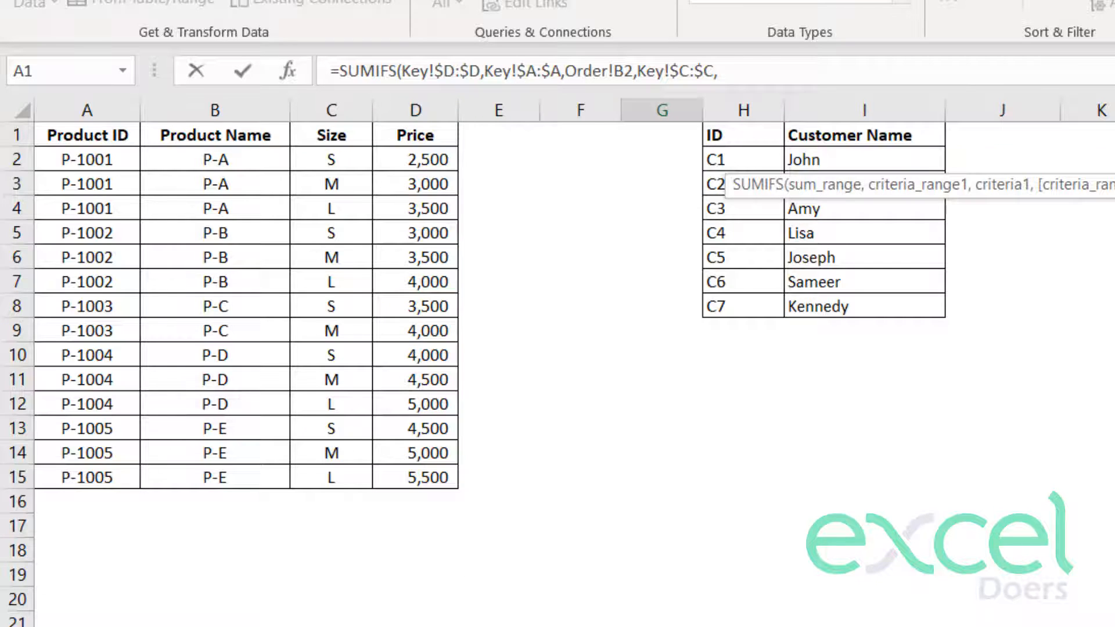
pyautogui.hotkey('ctrl', 'pageup')
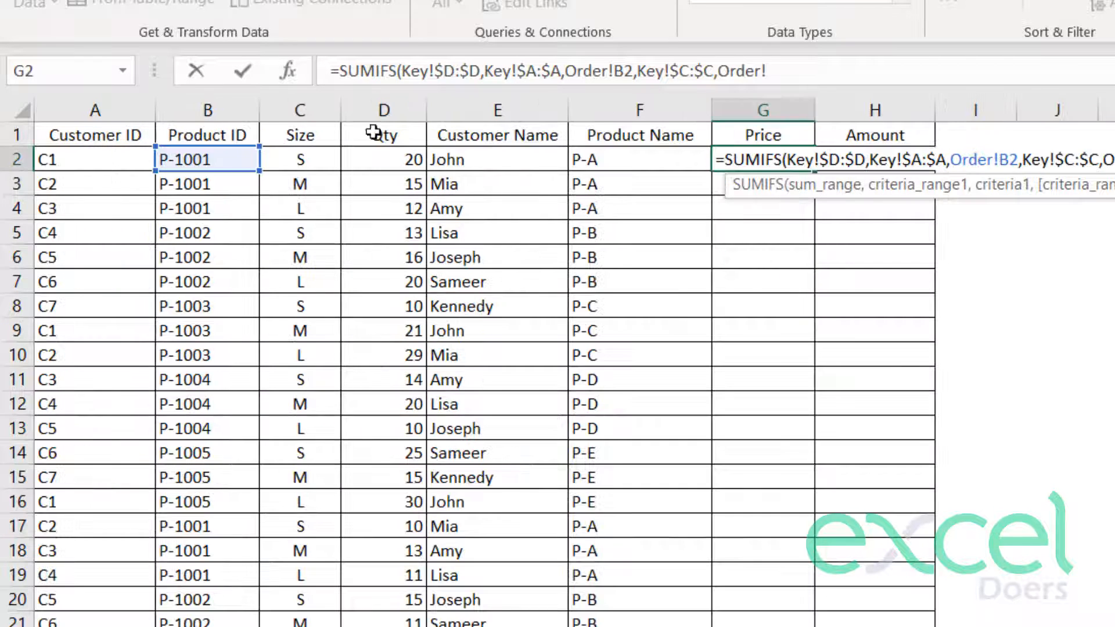
pyautogui.click(316, 159)
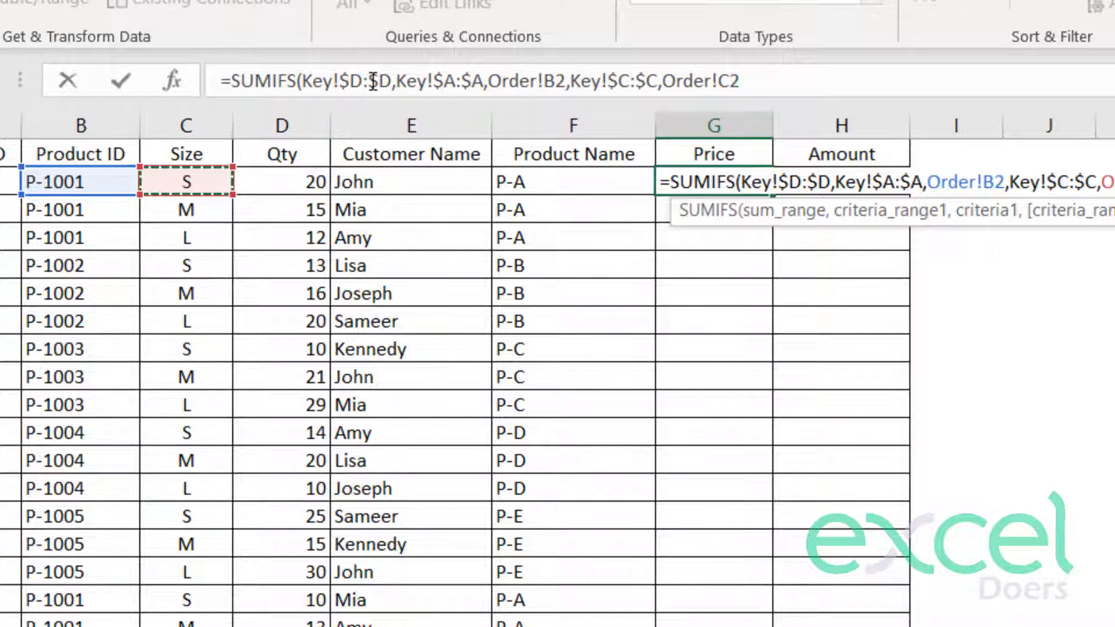
pyautogui.click(781, 83)
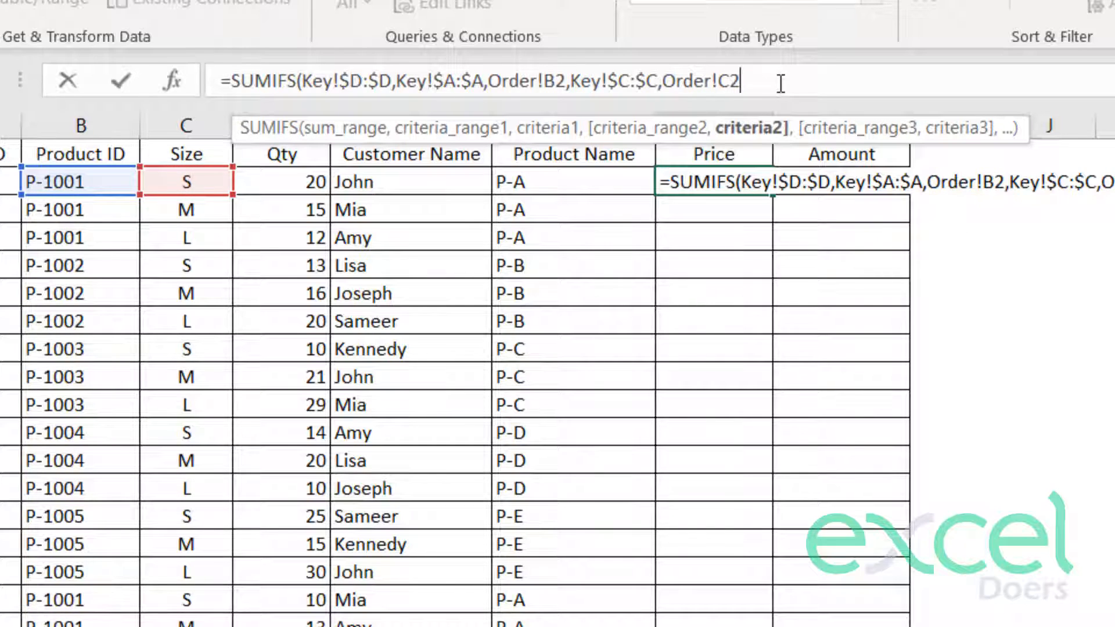
pyautogui.write(')')
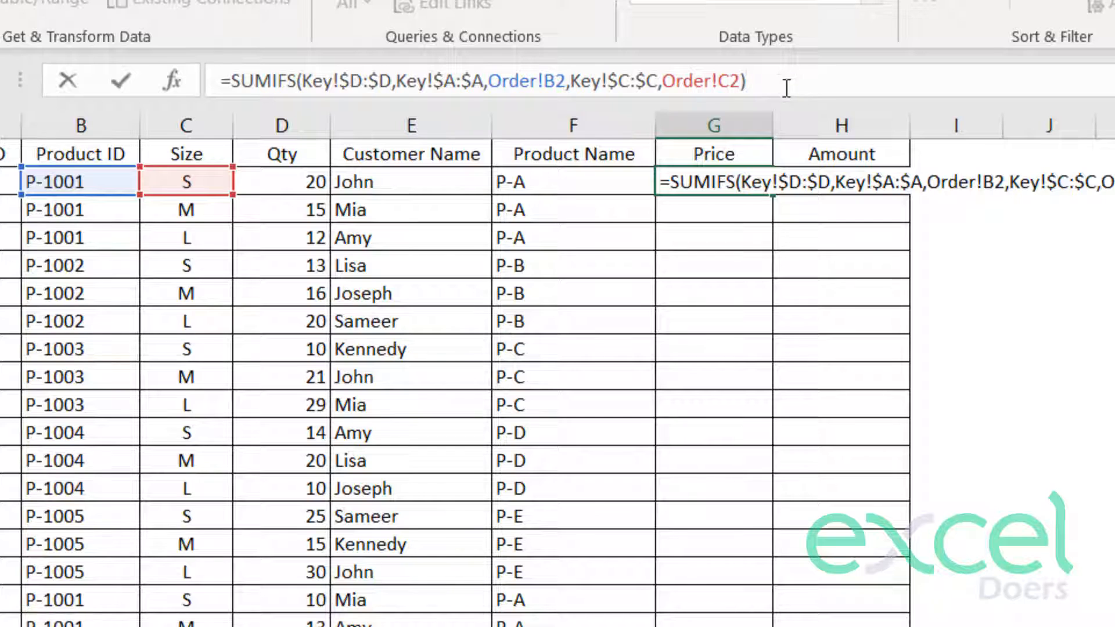
pyautogui.press('Return')
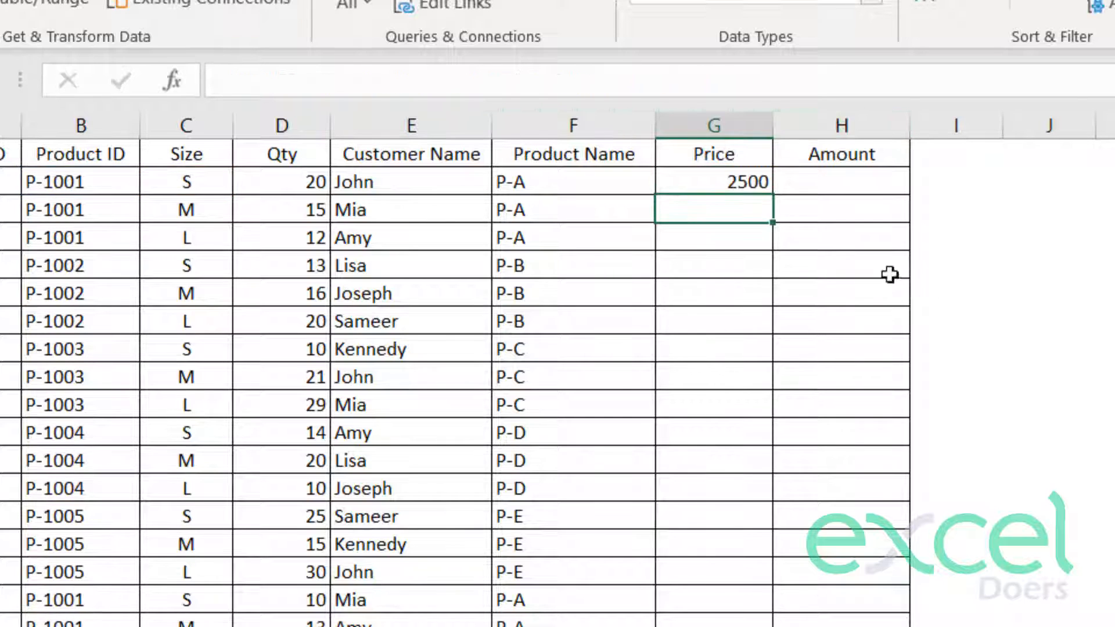
# Check the first order row's price against the Key sheet's price for Product ID P-1001 and Size S
pyautogui.click(755, 183)
pyautogui.click(46, 182)
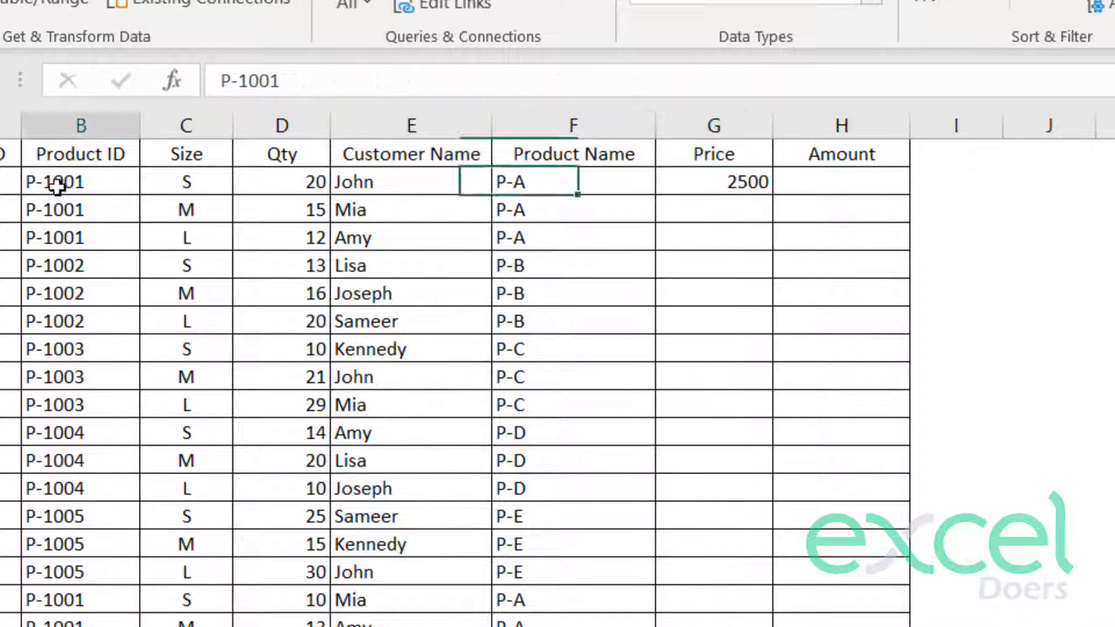
pyautogui.click(213, 186)
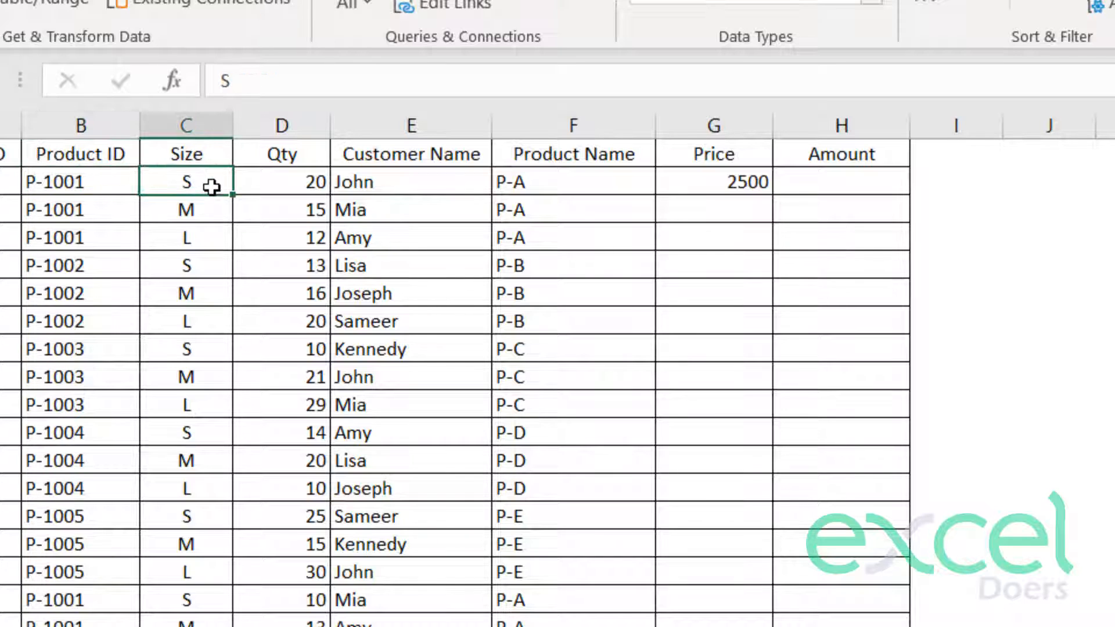
pyautogui.hotkey('ctrl', 'pagedown')
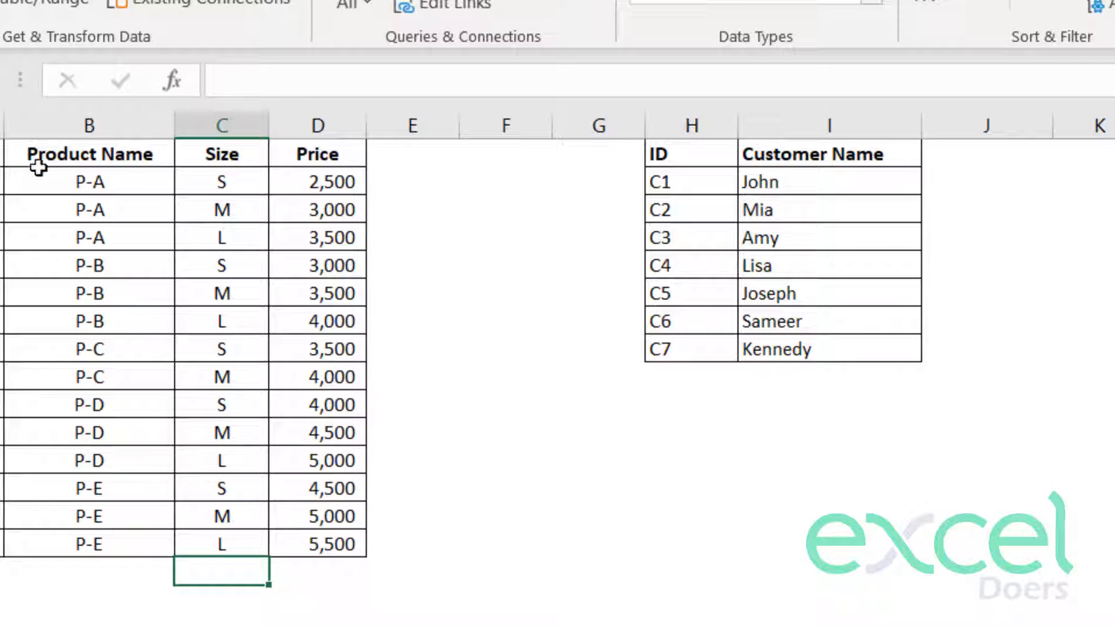
pyautogui.click(207, 180)
pyautogui.click(307, 186)
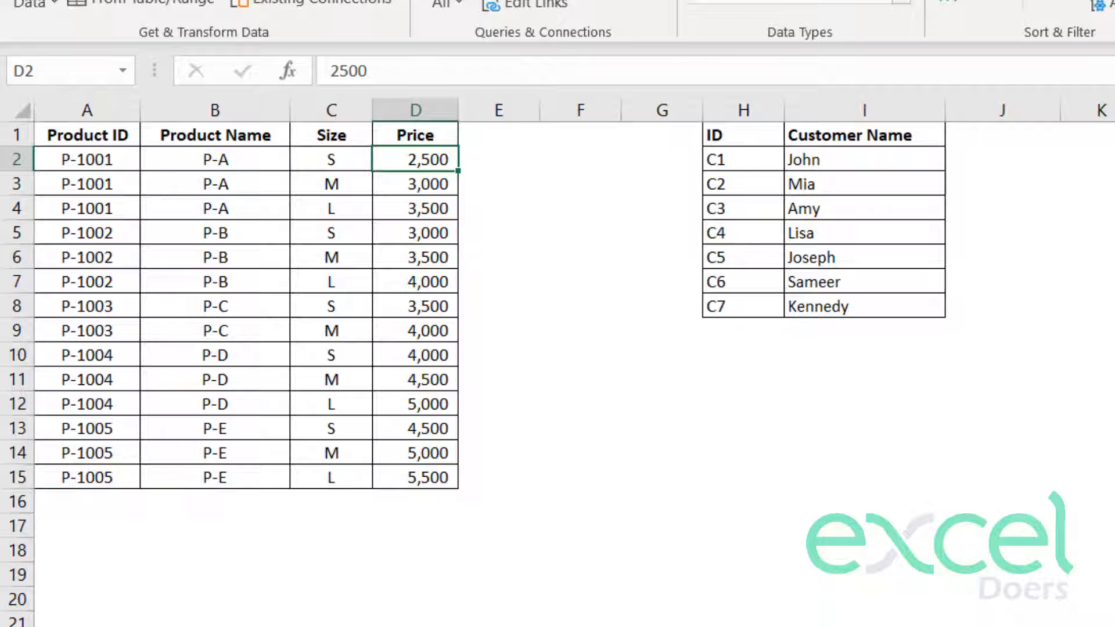
pyautogui.hotkey('ctrl', 'pageup')
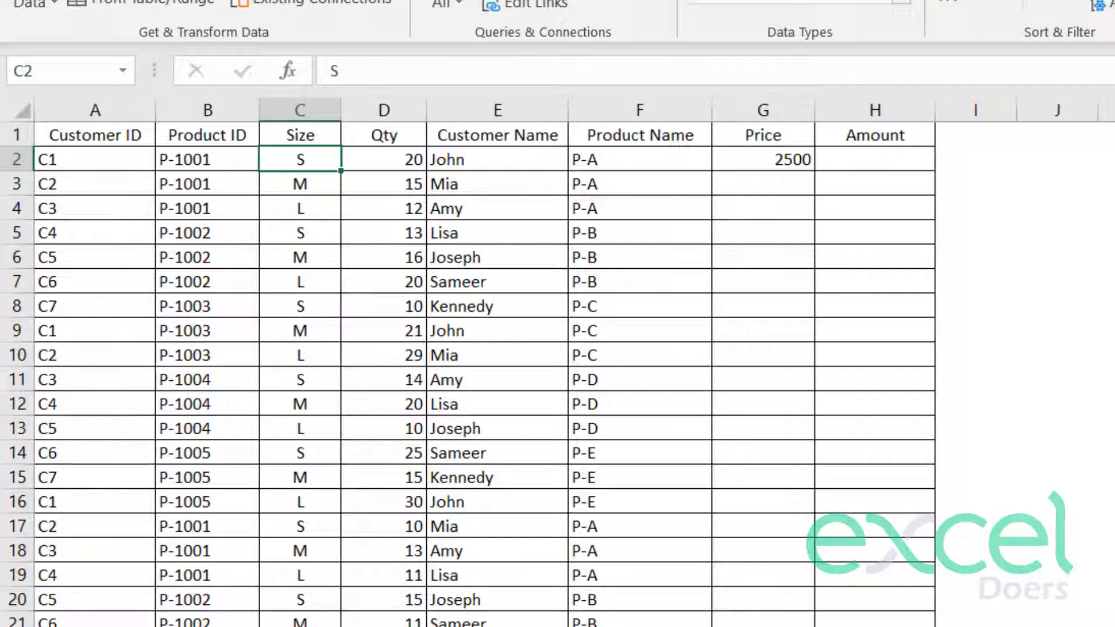
pyautogui.hotkey('ctrl', 'pagedown')
pyautogui.click(393, 186)
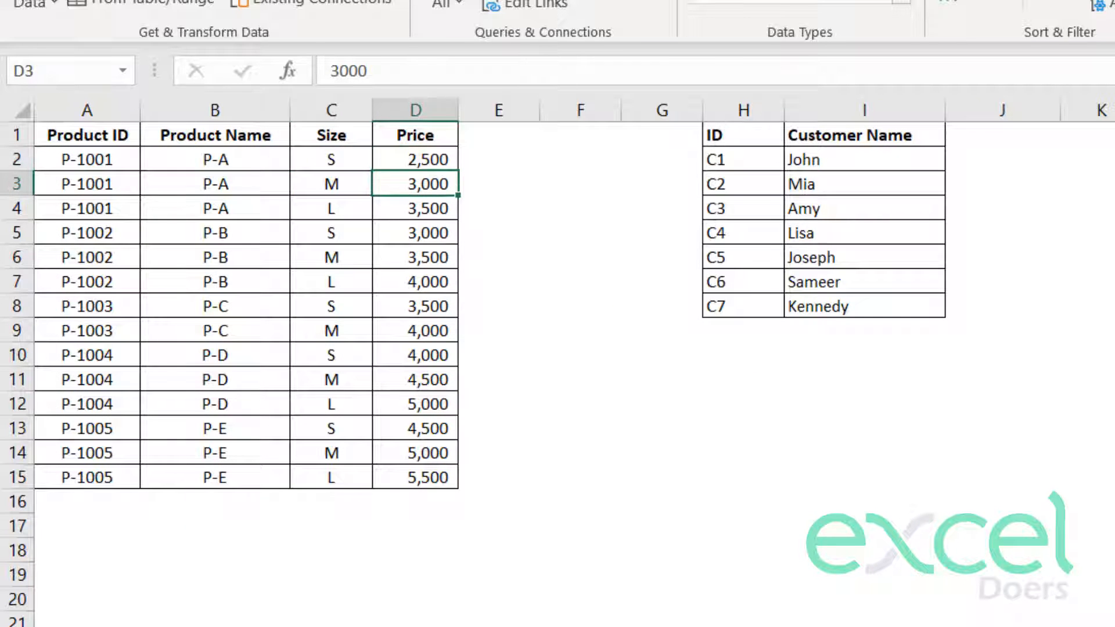
# Fill the SUMIFS formula from G2 down the Order sheet's Price column to the last order row
pyautogui.hotkey('ctrl', 'pageup')
pyautogui.click(796, 166)
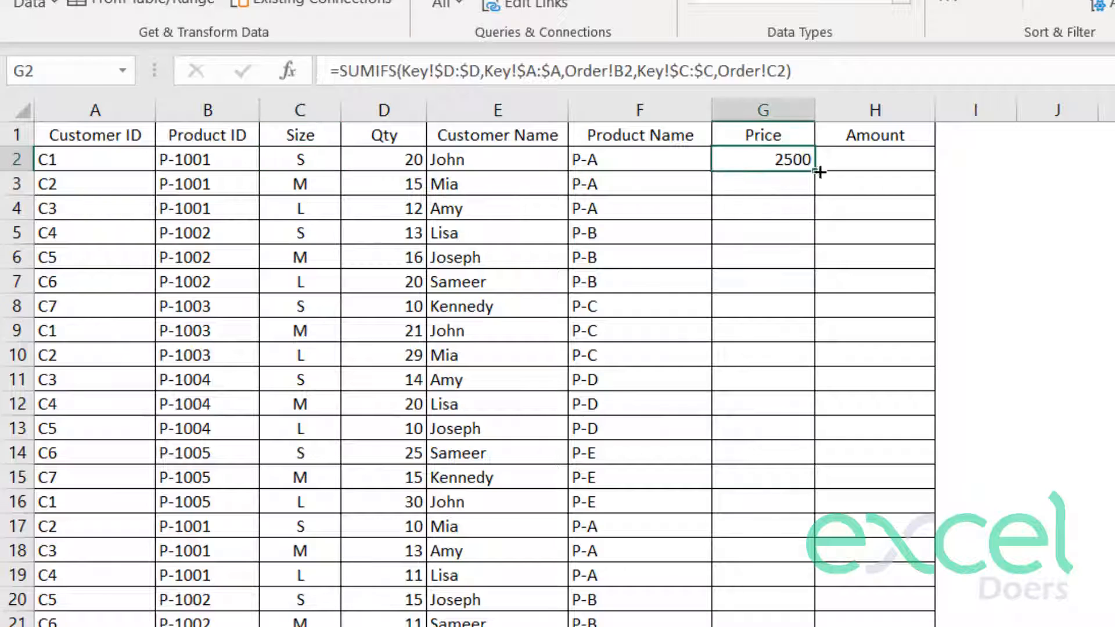
pyautogui.moveTo(817, 177); pyautogui.dragTo(813, 624)
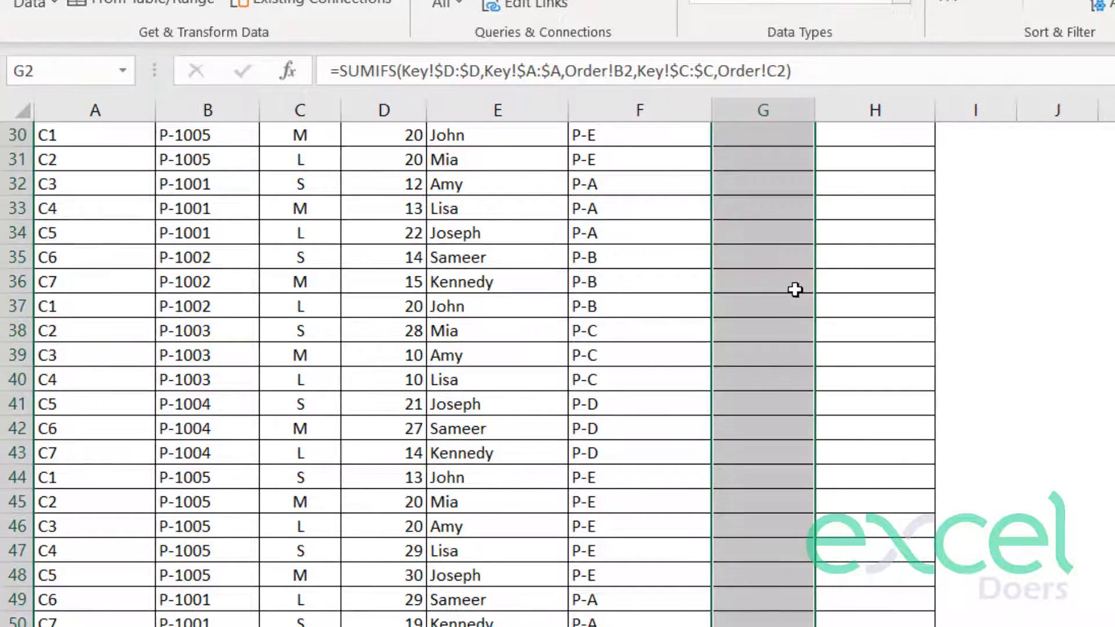
pyautogui.scroll(10, 791, 291)
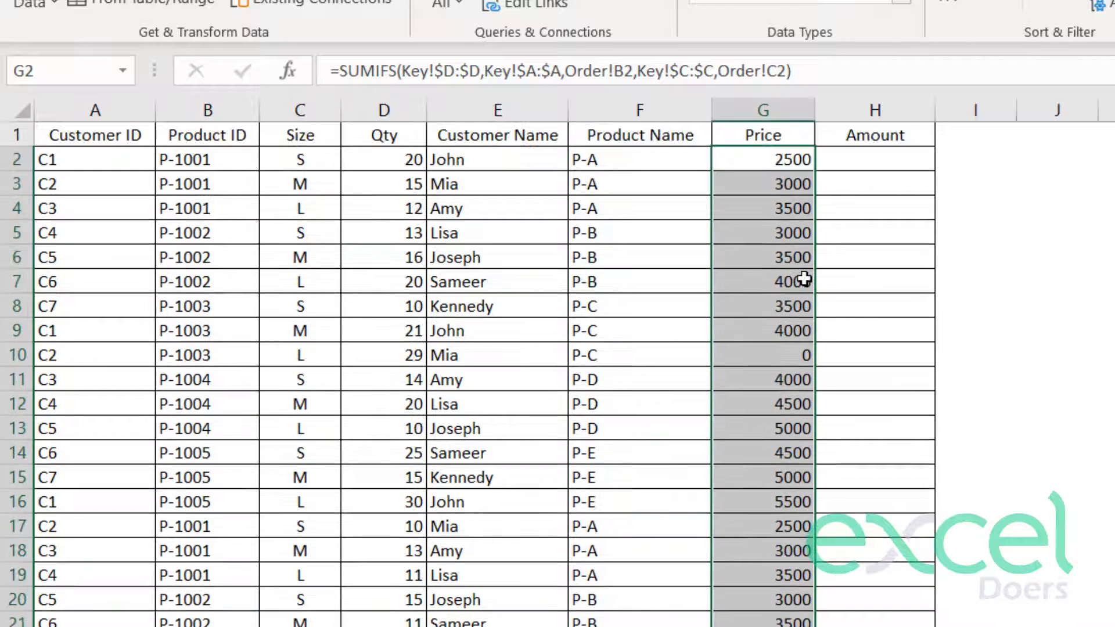
# Examine order row 10's price, Product ID and Size, and compare them with the P-1003 entries on the Key sheet
pyautogui.click(757, 191)
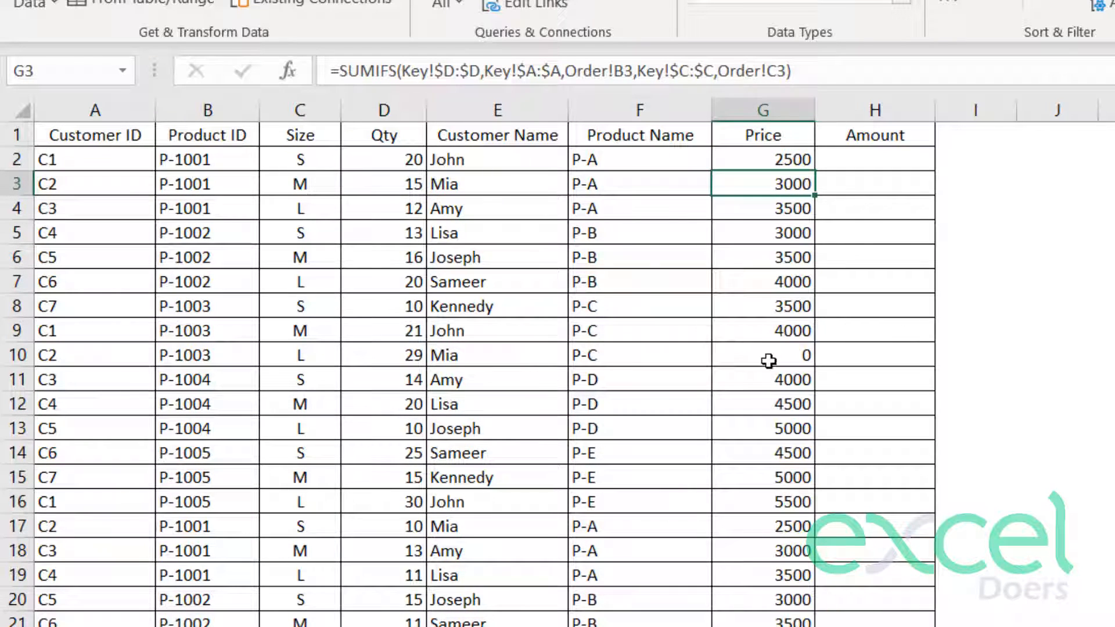
pyautogui.moveTo(772, 355); pyautogui.dragTo(102, 356)
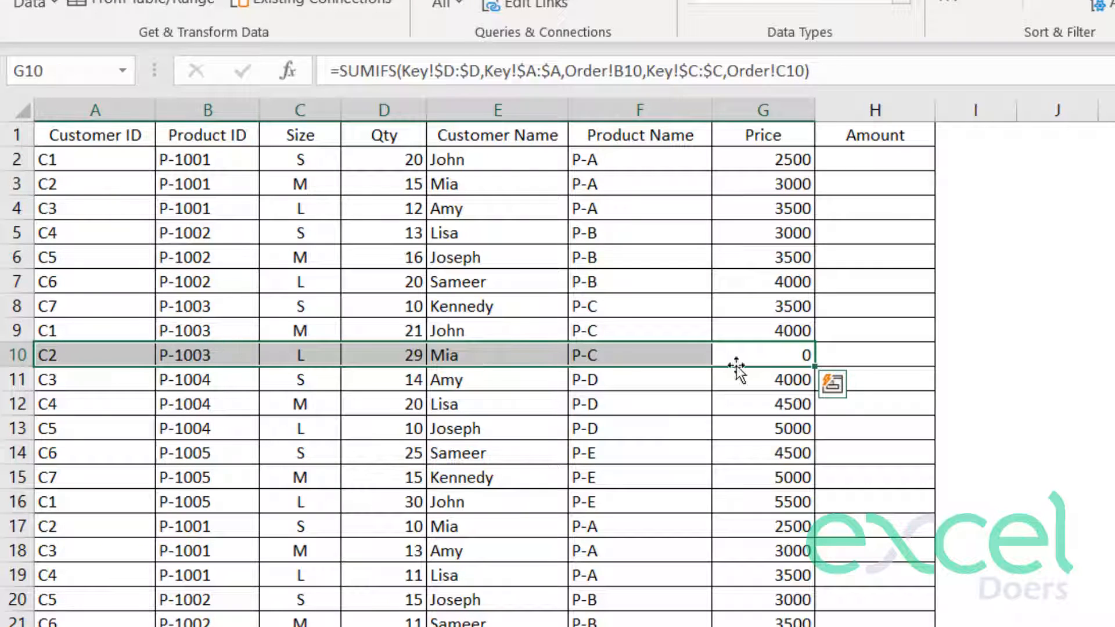
pyautogui.click(787, 355)
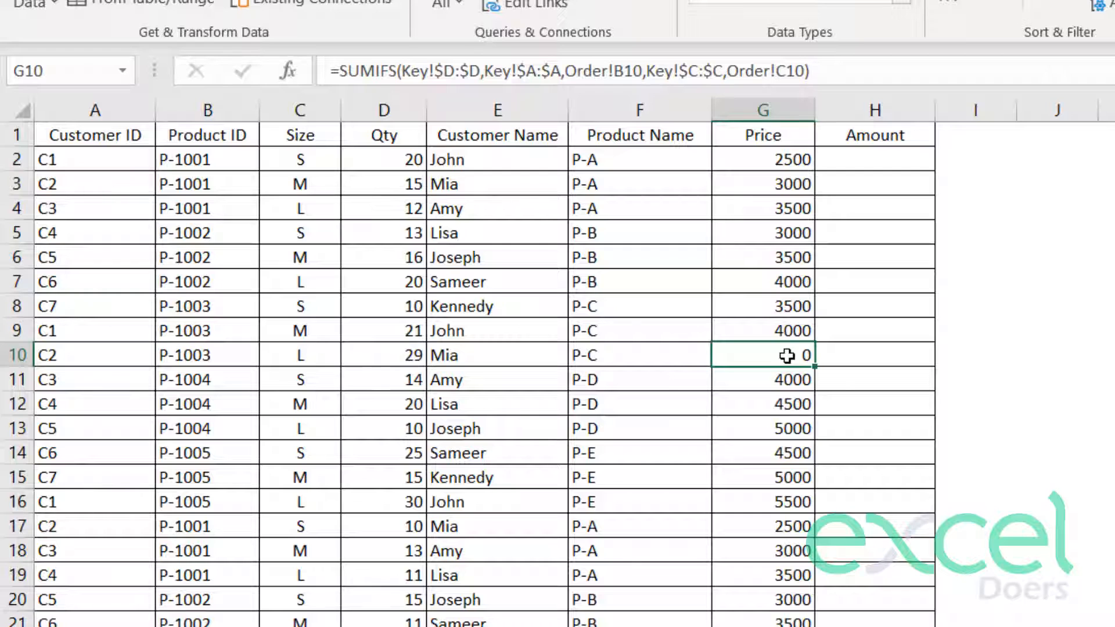
pyautogui.click(243, 352)
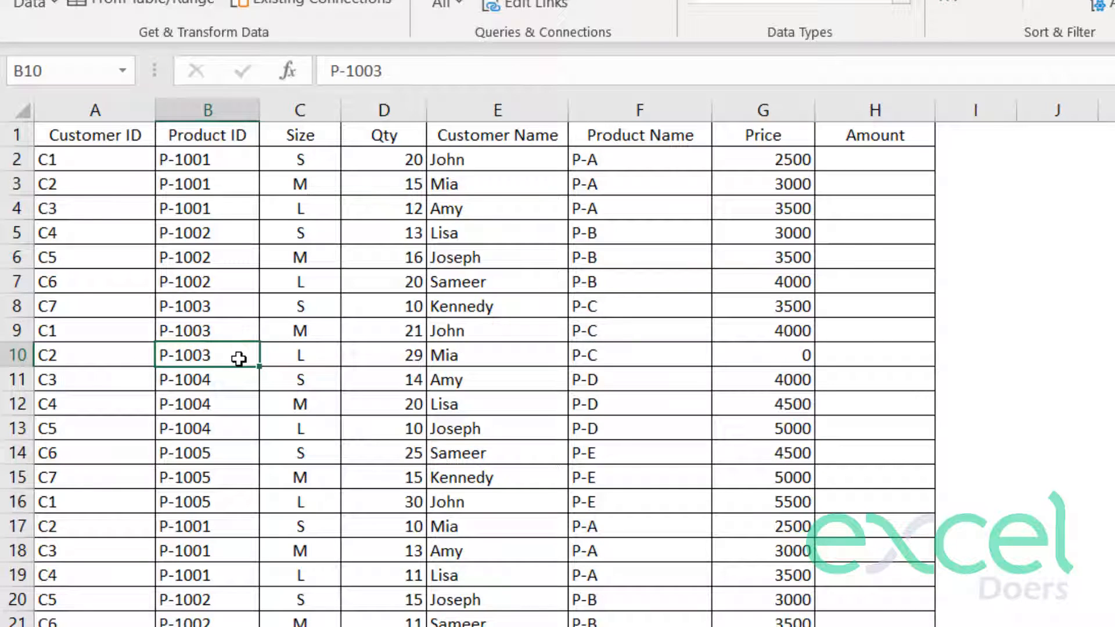
pyautogui.click(300, 356)
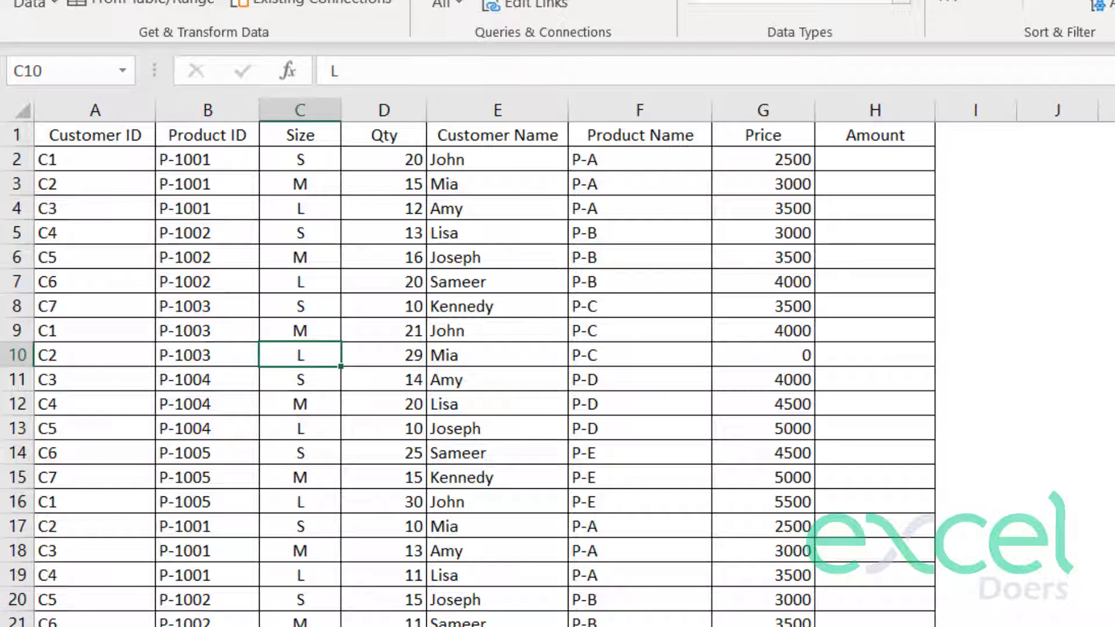
pyautogui.hotkey('ctrl', 'pagedown')
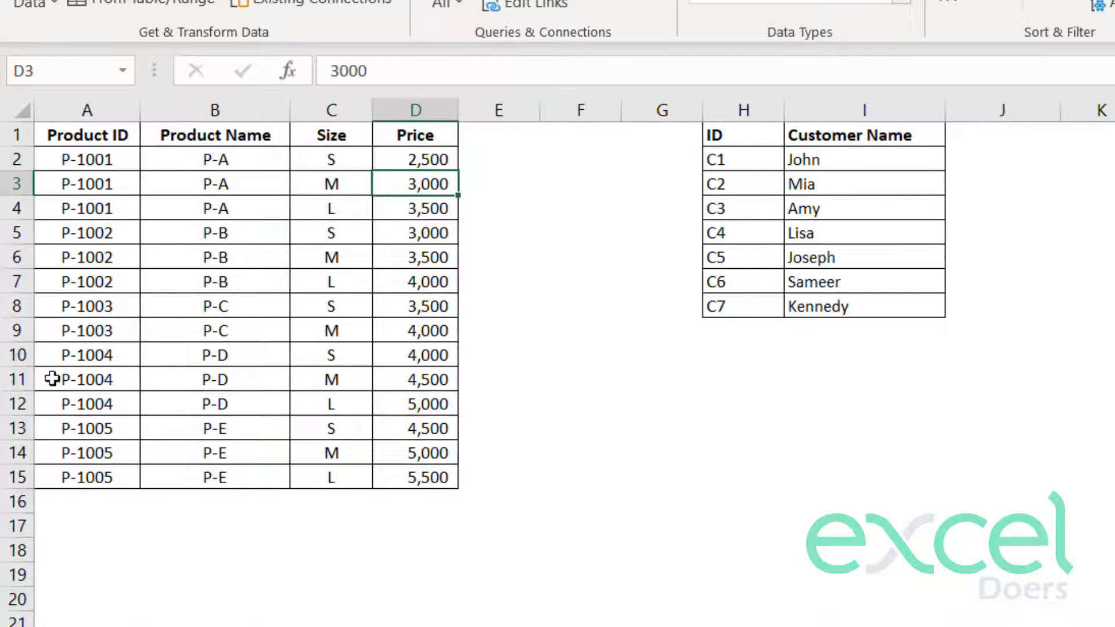
pyautogui.click(105, 301)
pyautogui.moveTo(429, 334); pyautogui.dragTo(90, 305)
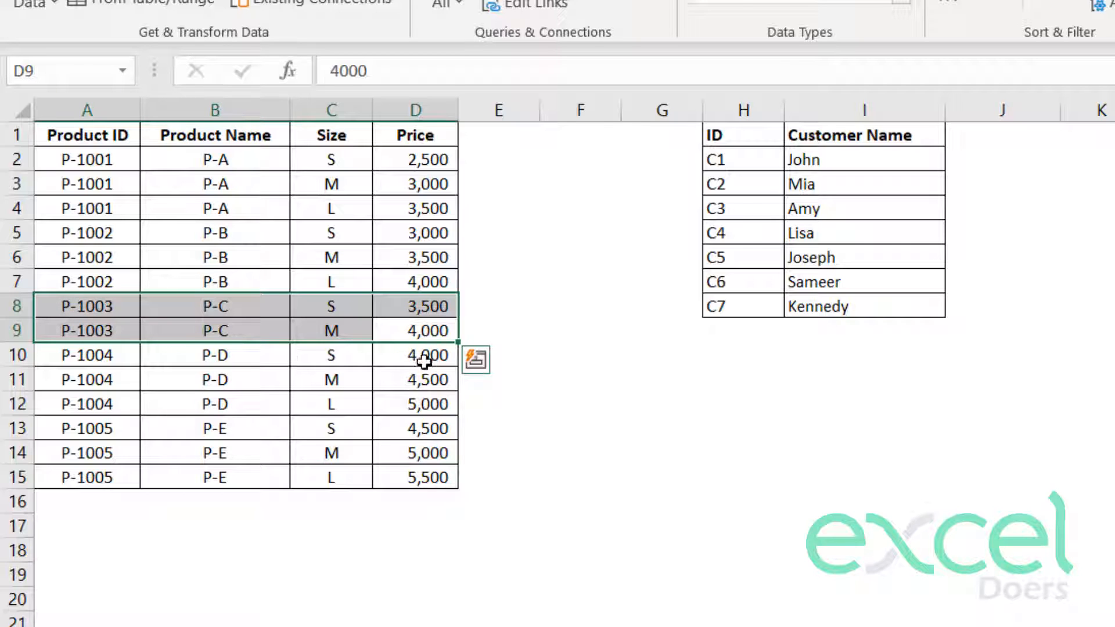
# Insert a blank row at row 10 of the Key sheet, between the P-1003 and P-1004 entries
pyautogui.rightClick(8, 356)
pyautogui.click(69, 616)
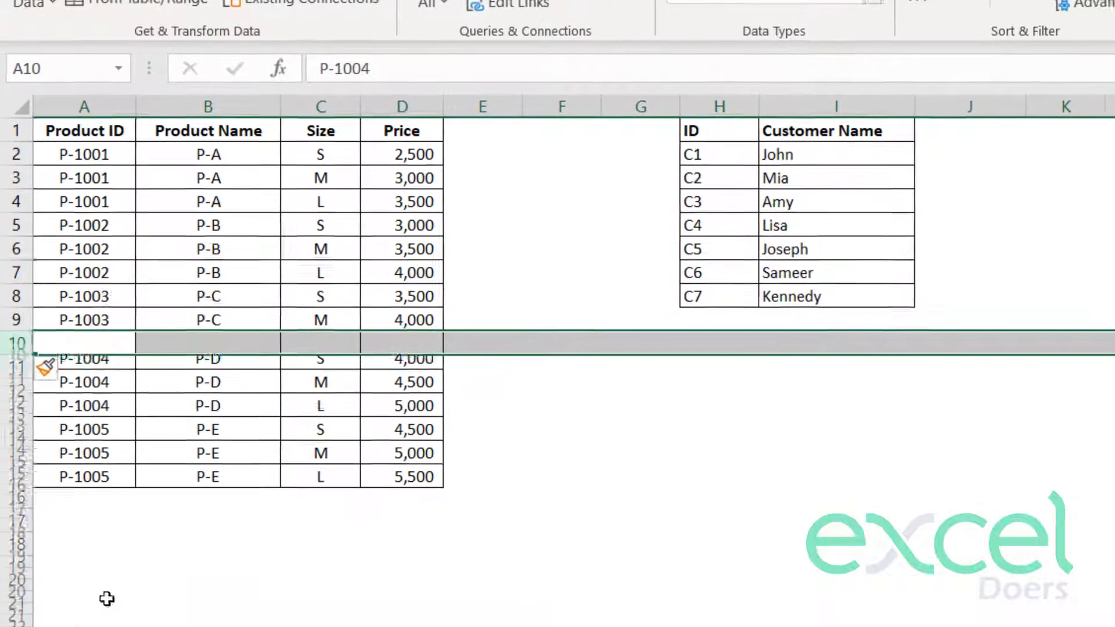
pyautogui.doubleClick(81, 309)
pyautogui.moveTo(82, 309); pyautogui.dragTo(178, 324)
pyautogui.press('Return')
# Copy the Product ID and Product Name from A9:B9 into the new row 10 of the Key sheet
pyautogui.moveTo(114, 298); pyautogui.dragTo(160, 311)
pyautogui.hotkey('ctrl', 'c')
pyautogui.press('Down')
pyautogui.hotkey('ctrl', 'v')
pyautogui.press('Right')
pyautogui.press('Right')
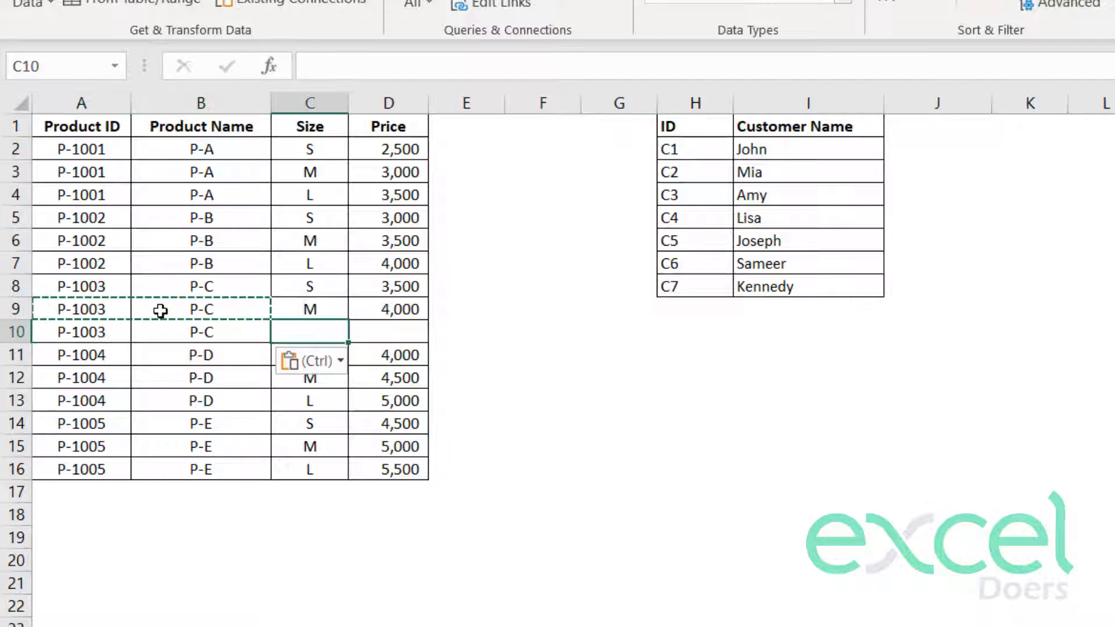
# Complete the new P-1003 row on the Key sheet with Size L and Price 4500, and review order row 10
pyautogui.write('L')
pyautogui.press('Return')
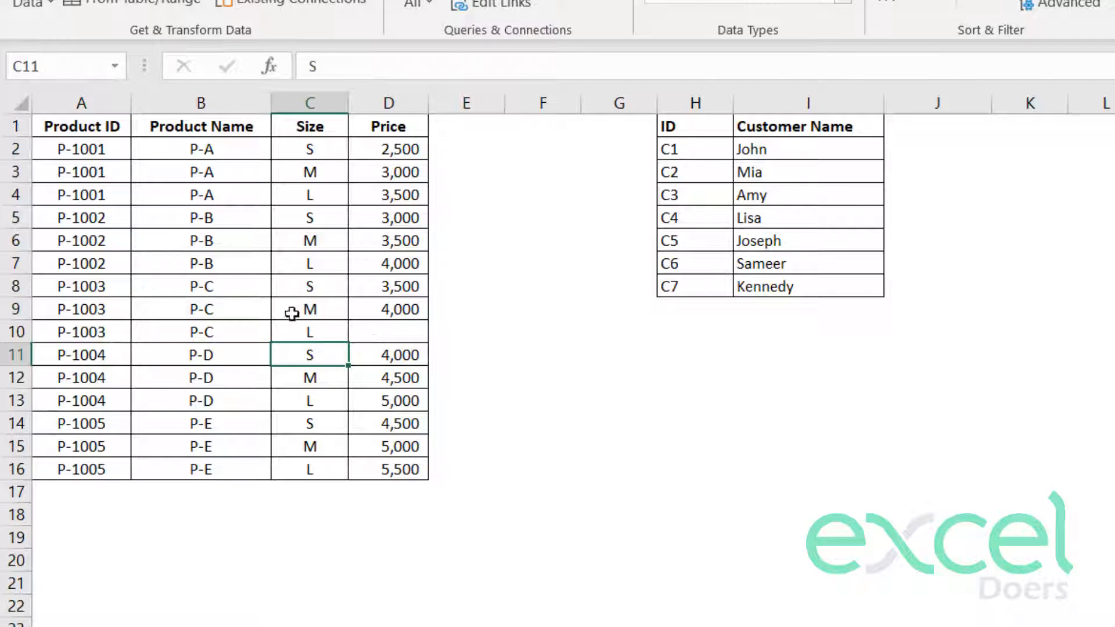
pyautogui.click(373, 328)
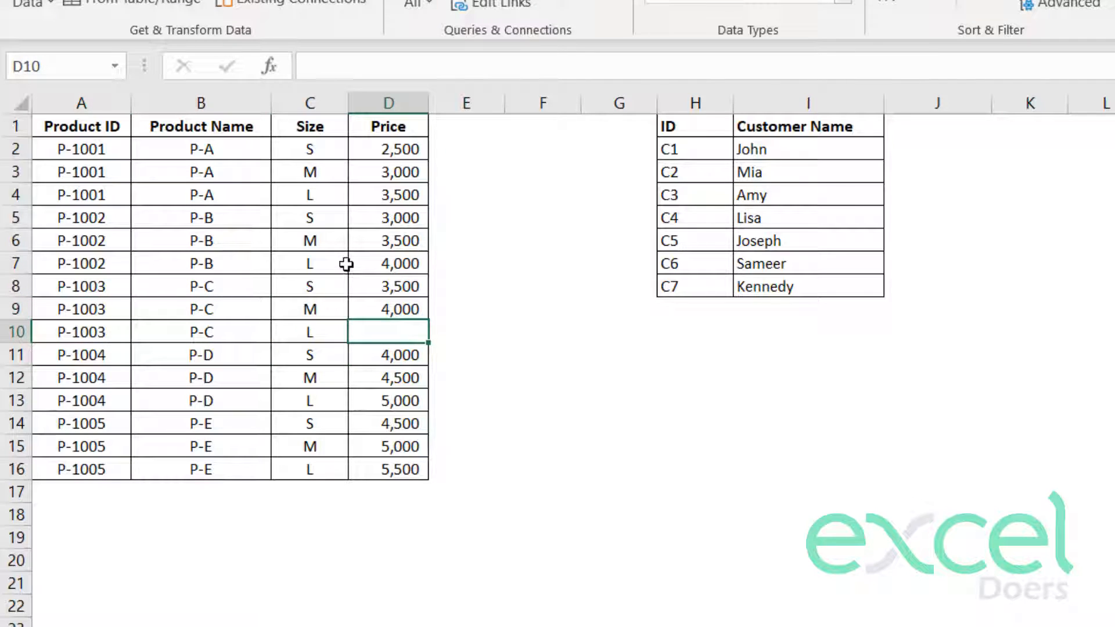
pyautogui.write('4500')
pyautogui.press('Return')
pyautogui.hotkey('ctrl', 'pageup')
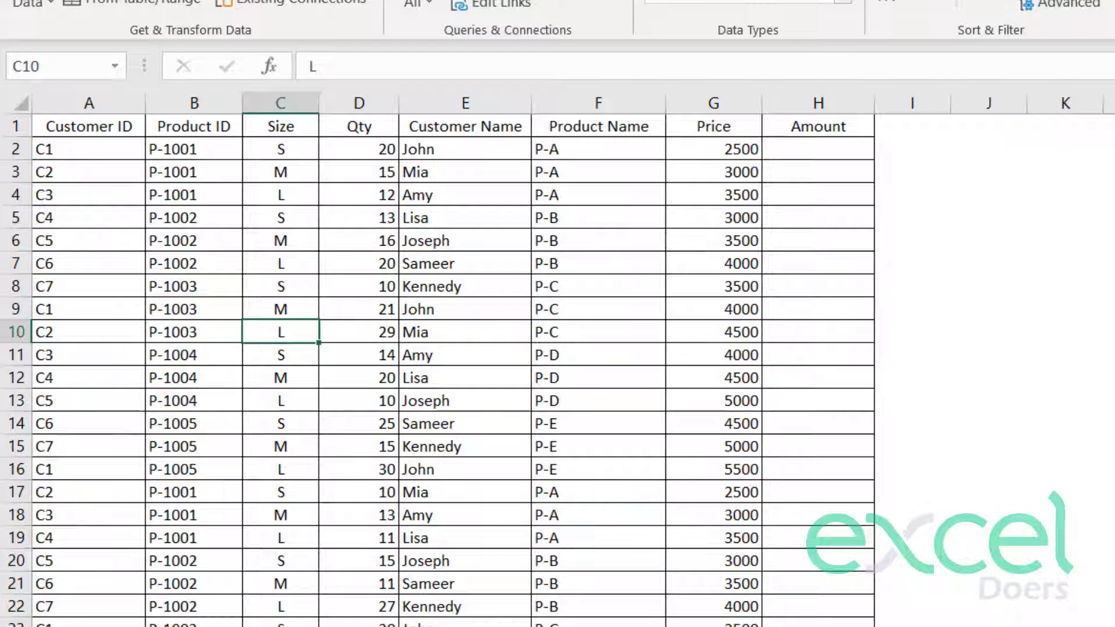
pyautogui.moveTo(699, 341); pyautogui.dragTo(346, 332)
# Enter the formula =G2*D2 in H2 to calculate the first order's Amount from Price and Qty
pyautogui.click(786, 219)
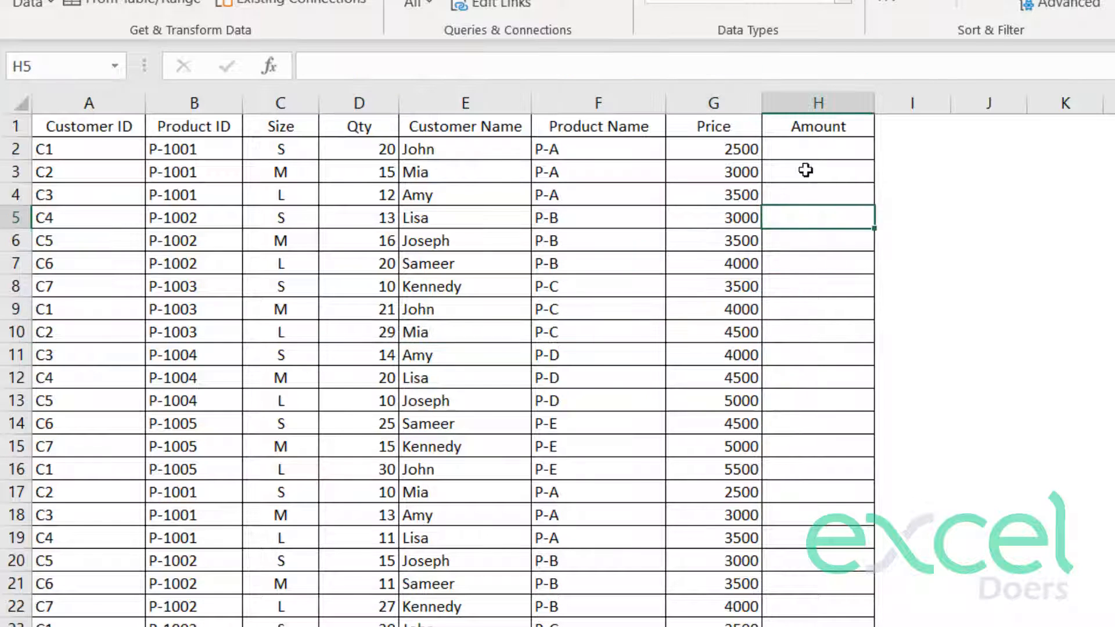
pyautogui.click(811, 151)
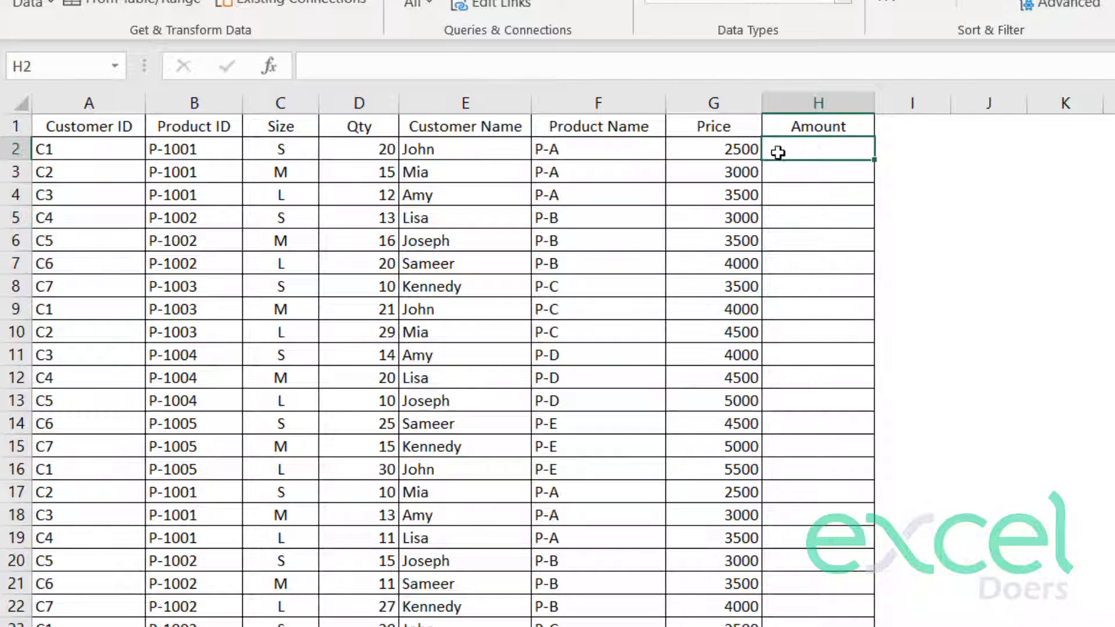
pyautogui.click(714, 100)
pyautogui.click(361, 102)
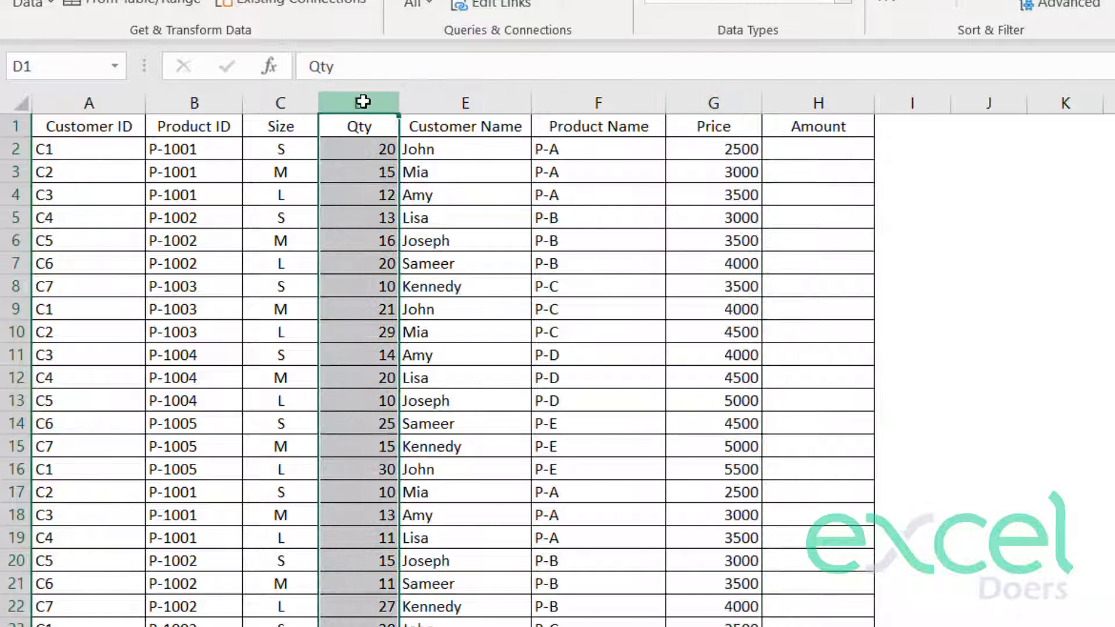
pyautogui.click(805, 155)
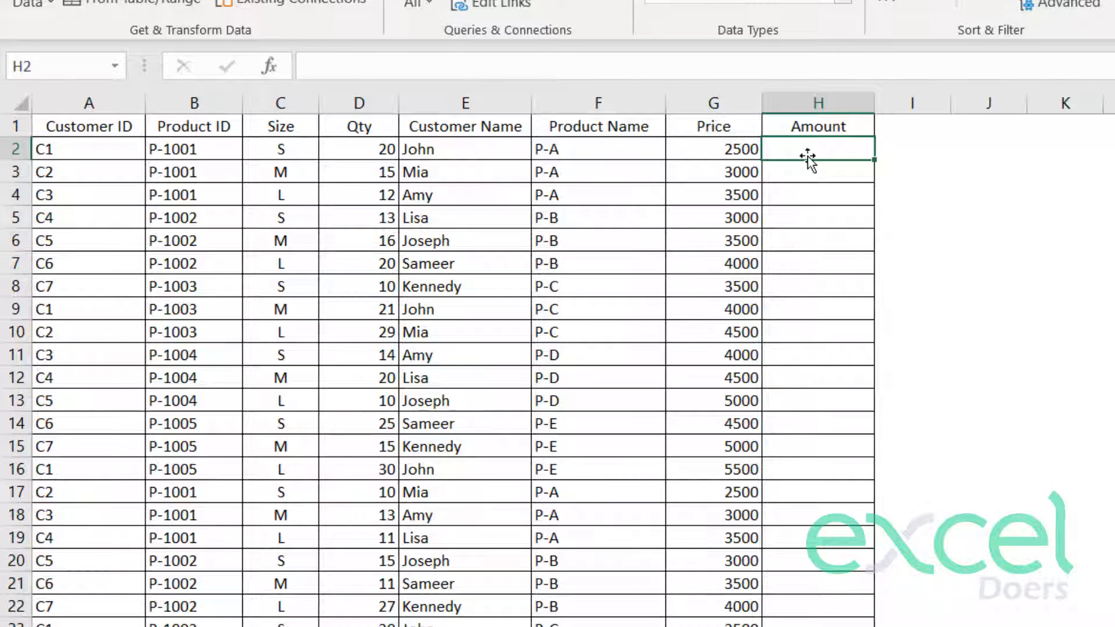
pyautogui.write('=')
pyautogui.click(725, 152)
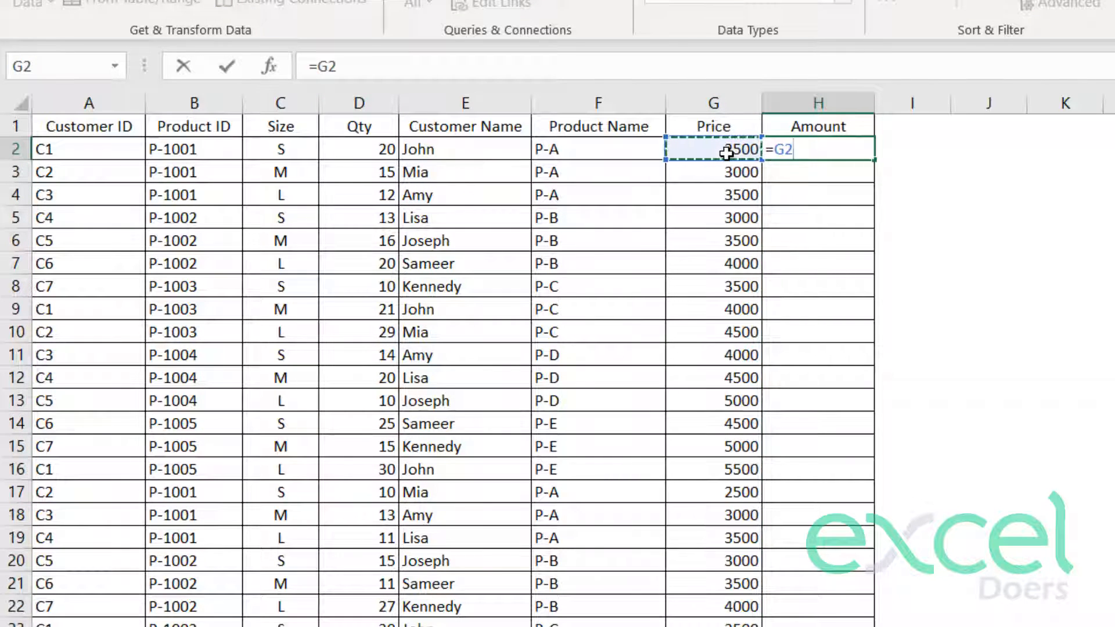
pyautogui.write('*')
pyautogui.click(369, 153)
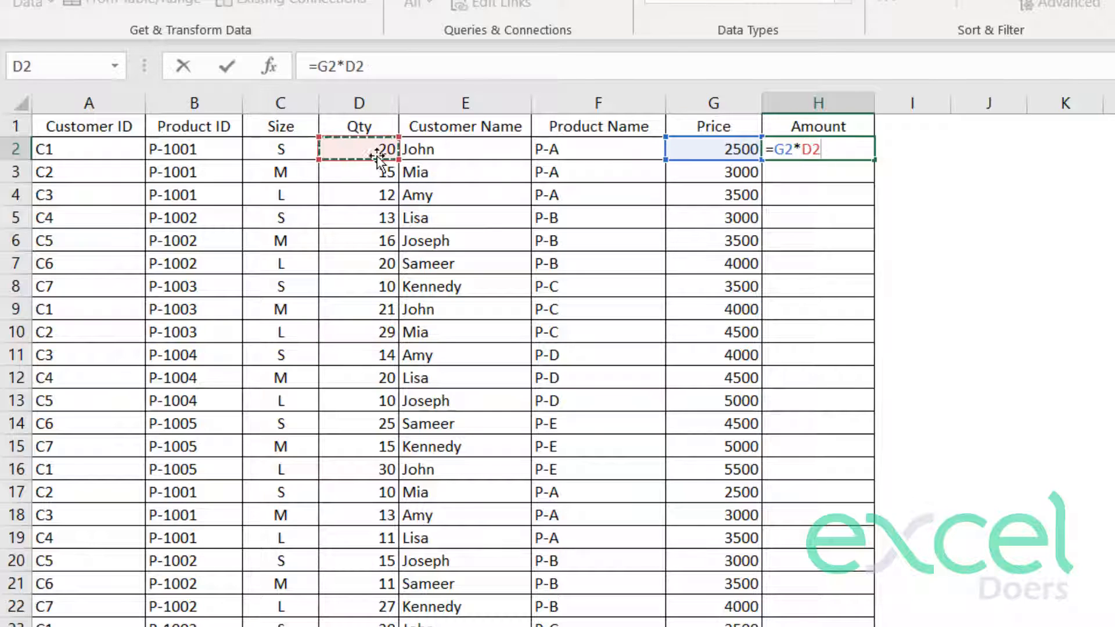
pyautogui.press('Return')
# Fill the Amount formula from H2 down to the last order row
pyautogui.click(848, 151)
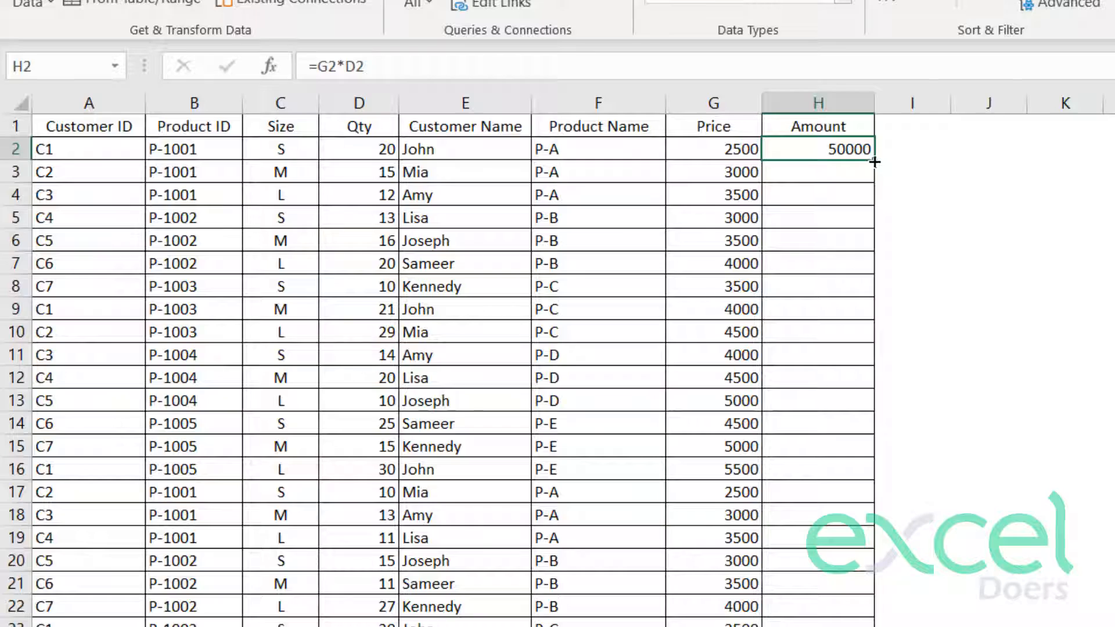
pyautogui.moveTo(874, 162); pyautogui.dragTo(859, 465)
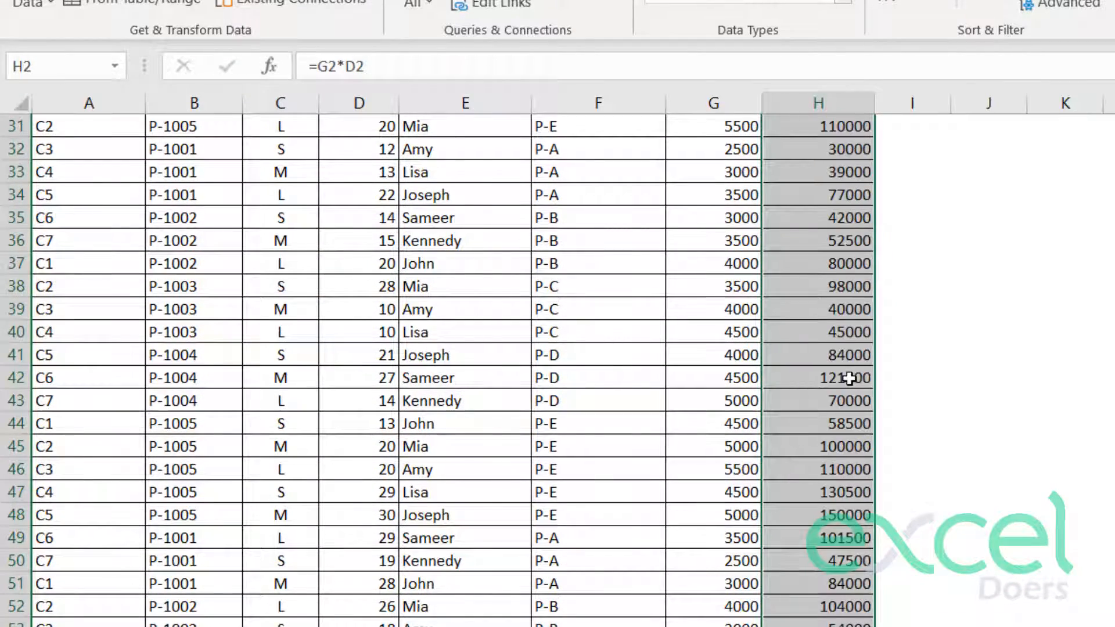
pyautogui.scroll(10, 853, 366)
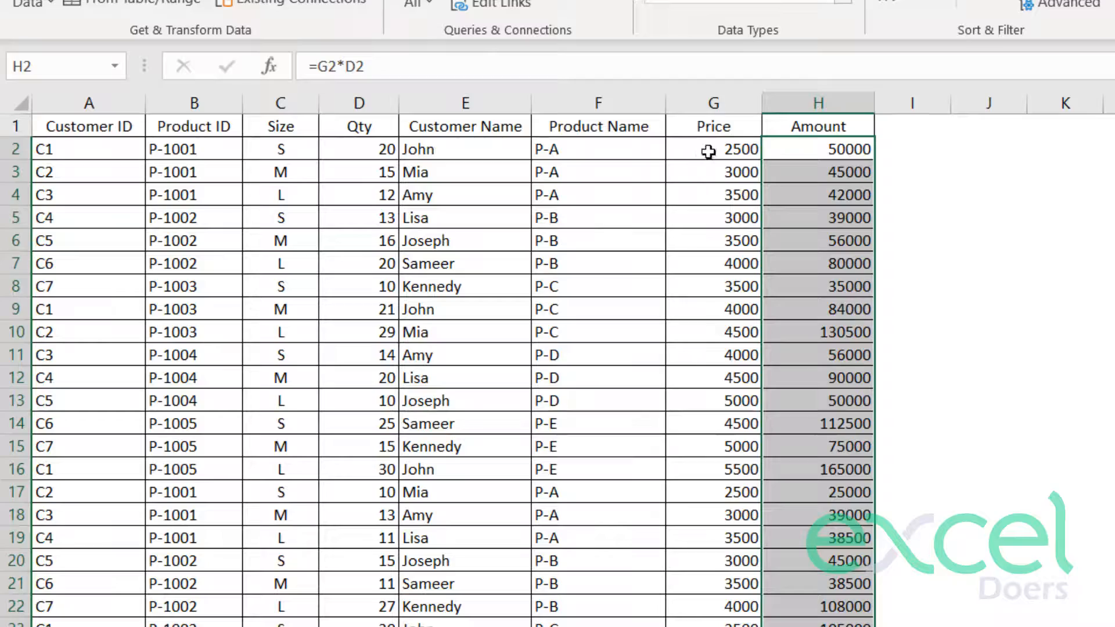
# Format all Price and Amount values in columns G and H as dollar Accounting with no decimal places
pyautogui.moveTo(708, 151); pyautogui.dragTo(825, 626)
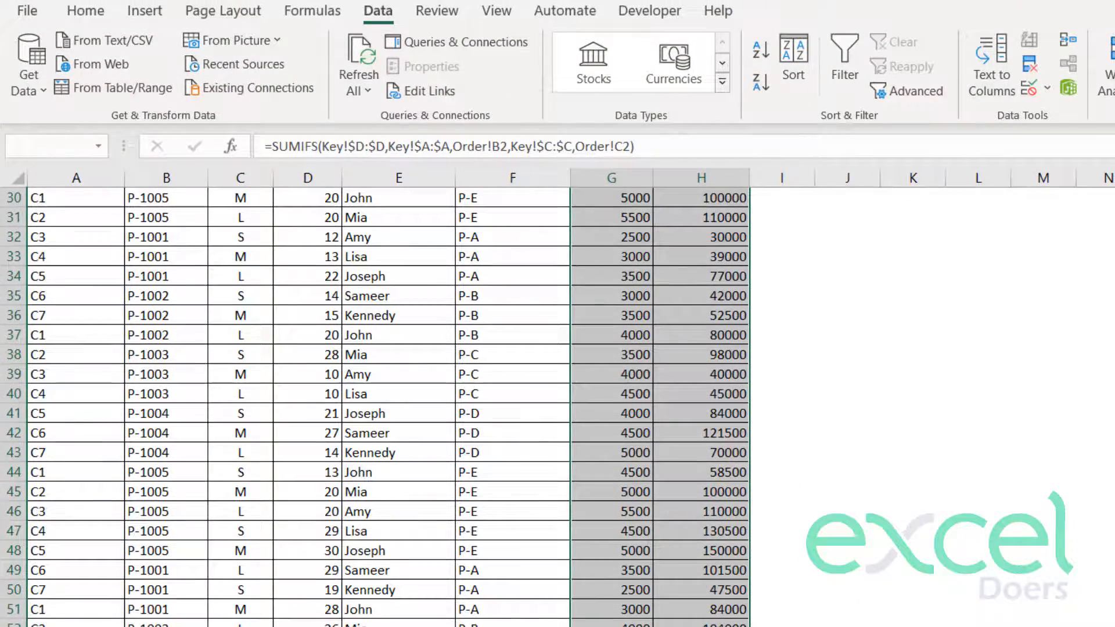
pyautogui.click(86, 11)
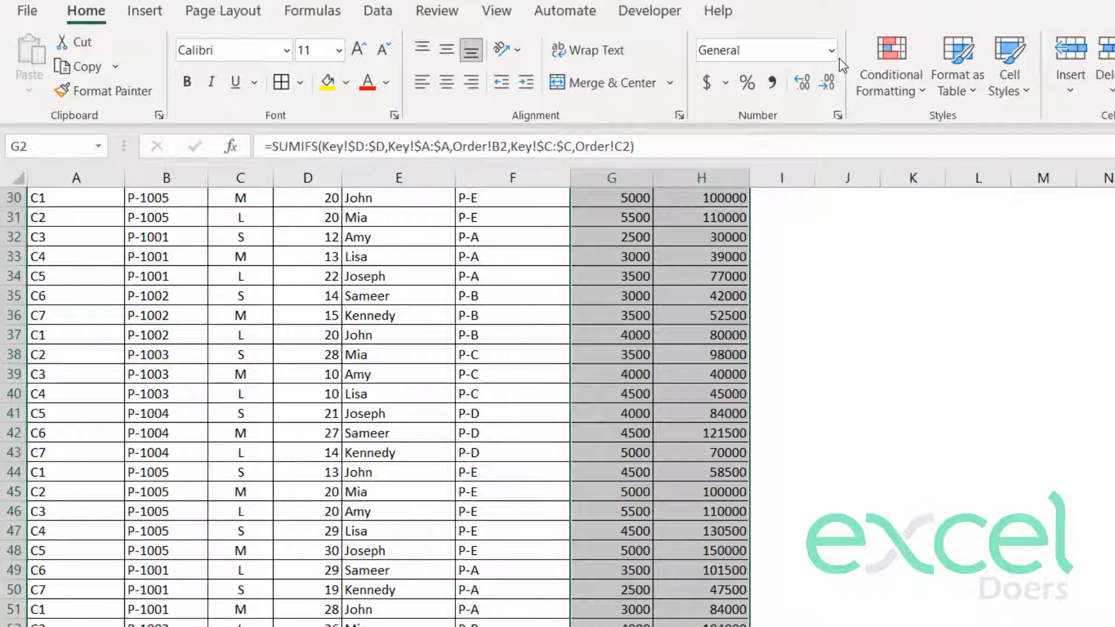
pyautogui.click(707, 82)
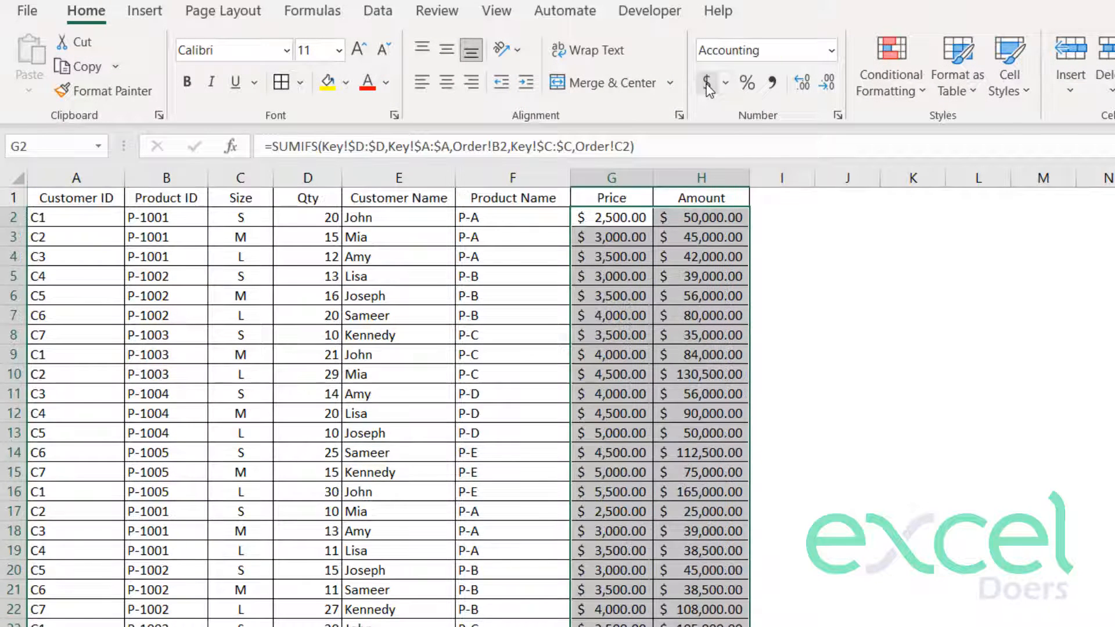
pyautogui.click(829, 85)
pyautogui.click(830, 86)
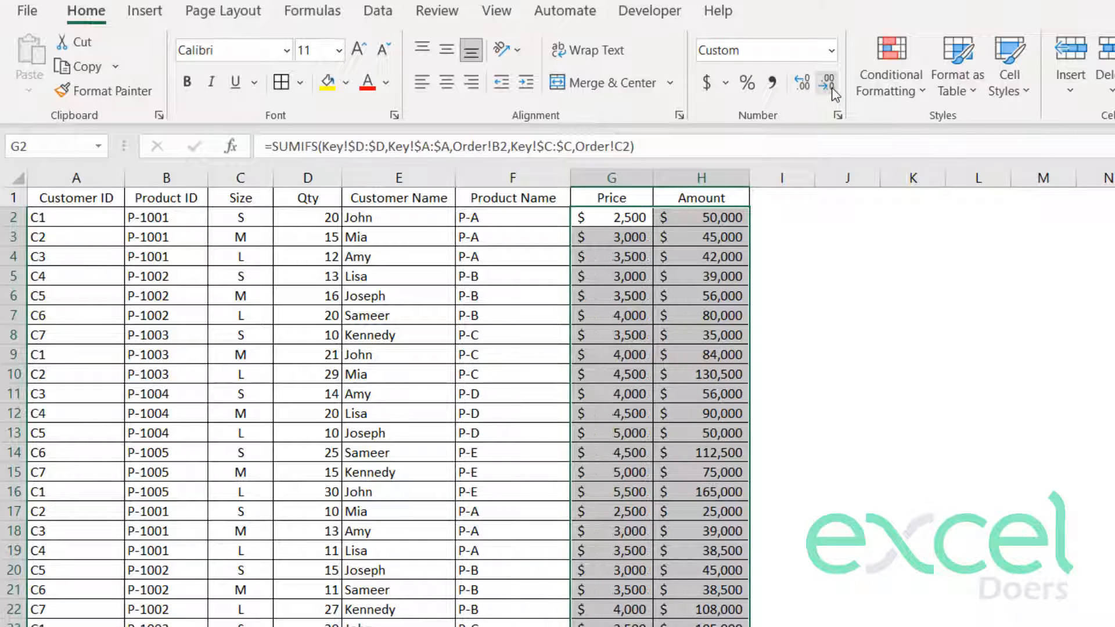
# Widen the Price and Amount columns, G and H, to the same width
pyautogui.click(757, 241)
pyautogui.moveTo(710, 179); pyautogui.dragTo(740, 180)
pyautogui.click(826, 225)
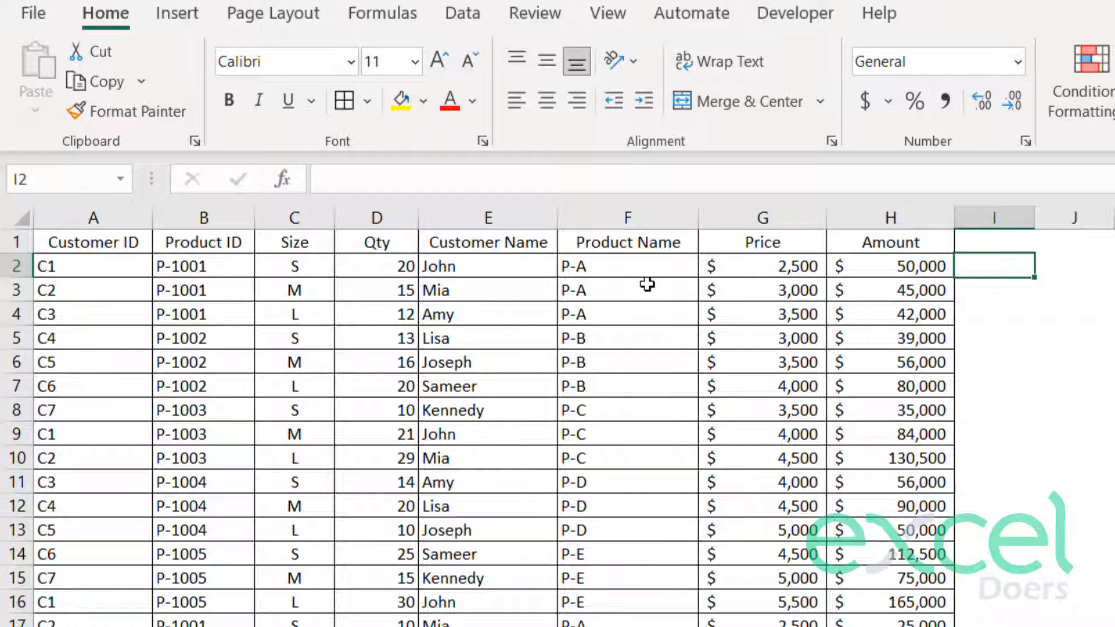
# Start a custom sort on the whole order table with headers, using Customer ID cell values from A to Z as the first level
pyautogui.click(16, 269)
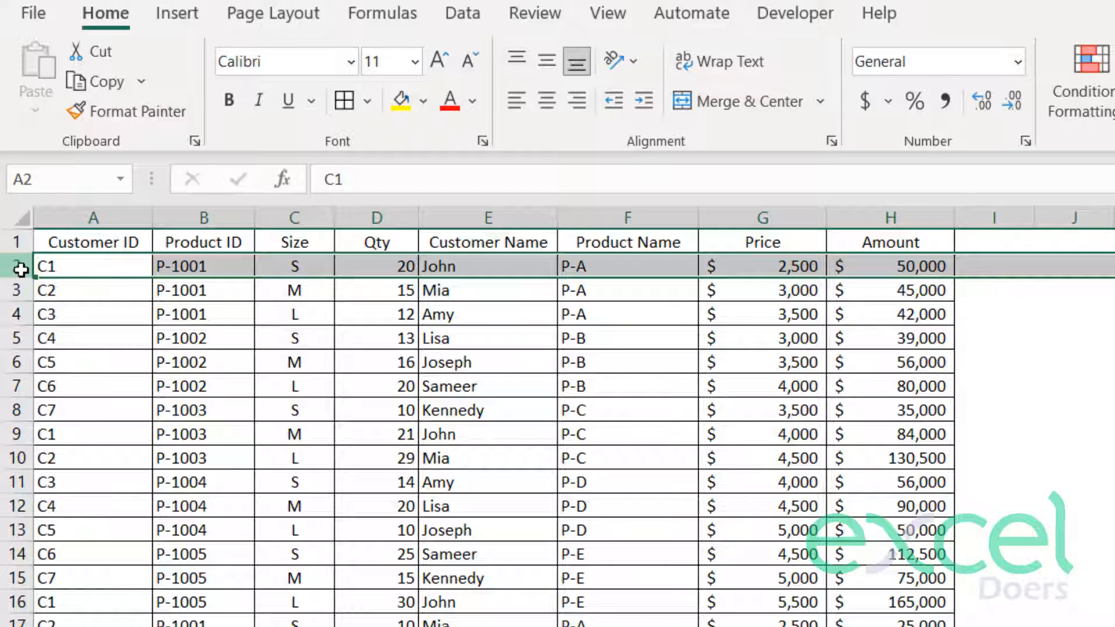
pyautogui.click(114, 309)
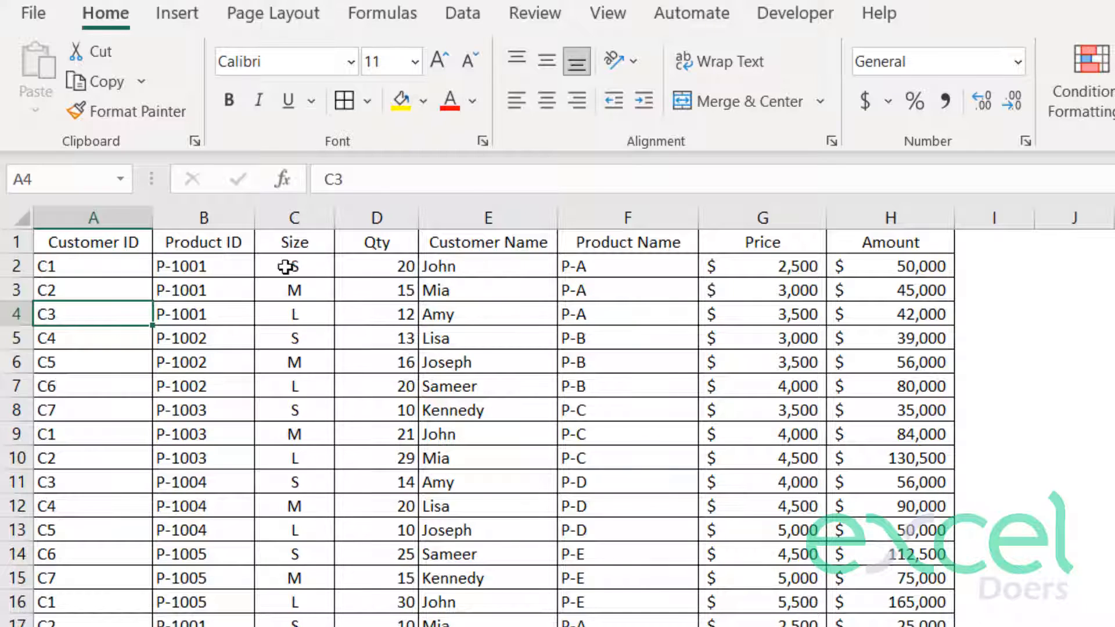
pyautogui.moveTo(100, 244); pyautogui.dragTo(908, 626)
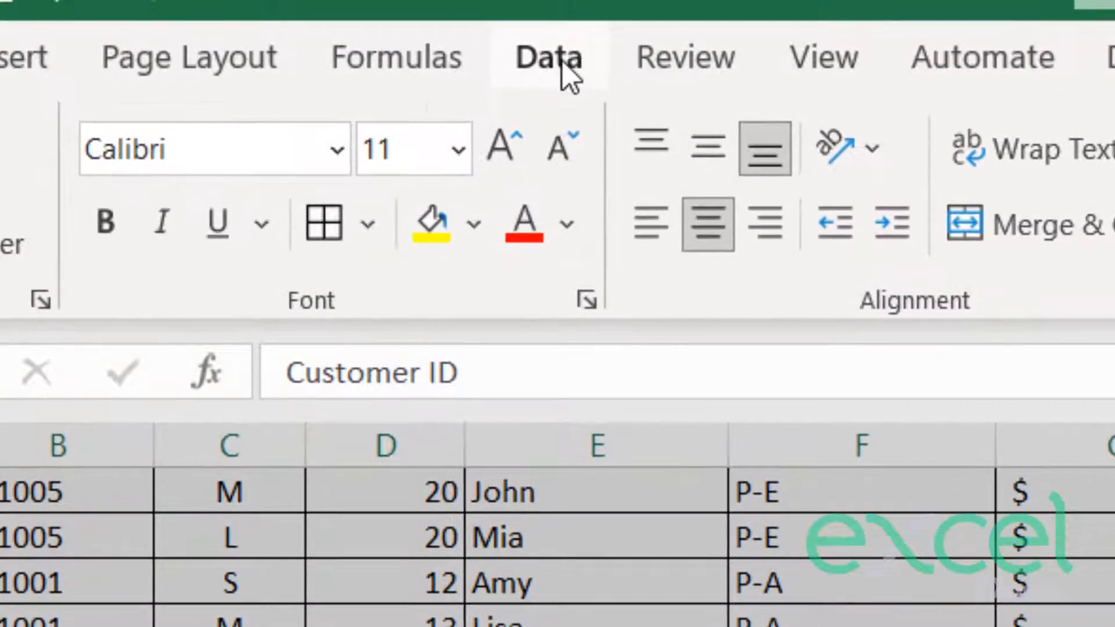
pyautogui.click(457, 33)
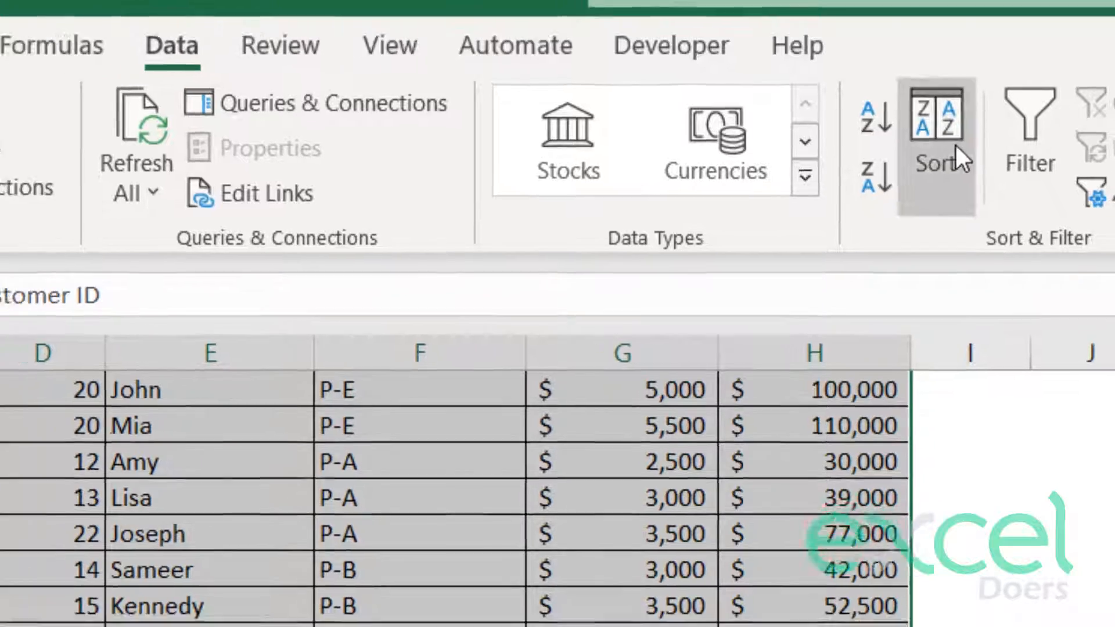
pyautogui.click(949, 148)
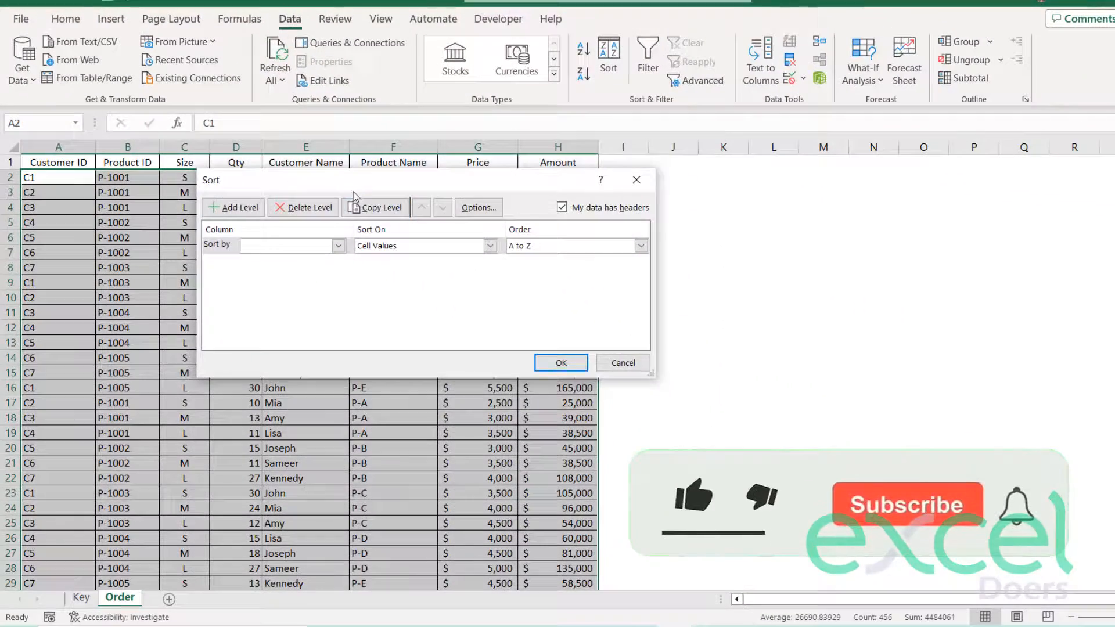
pyautogui.moveTo(531, 329); pyautogui.dragTo(484, 332)
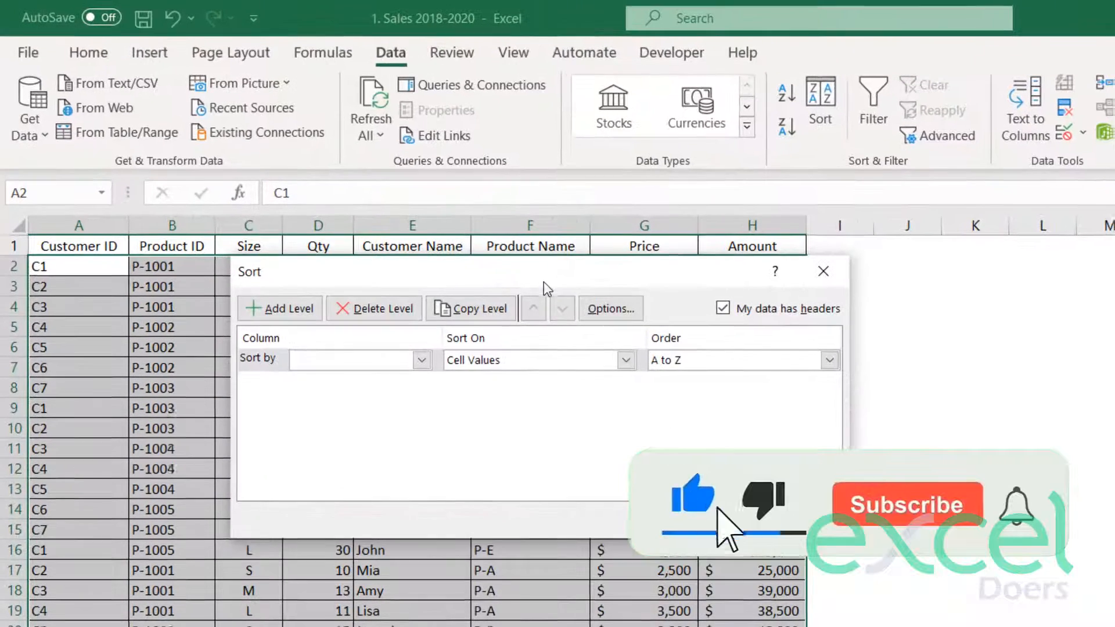
pyautogui.moveTo(402, 188); pyautogui.dragTo(410, 203)
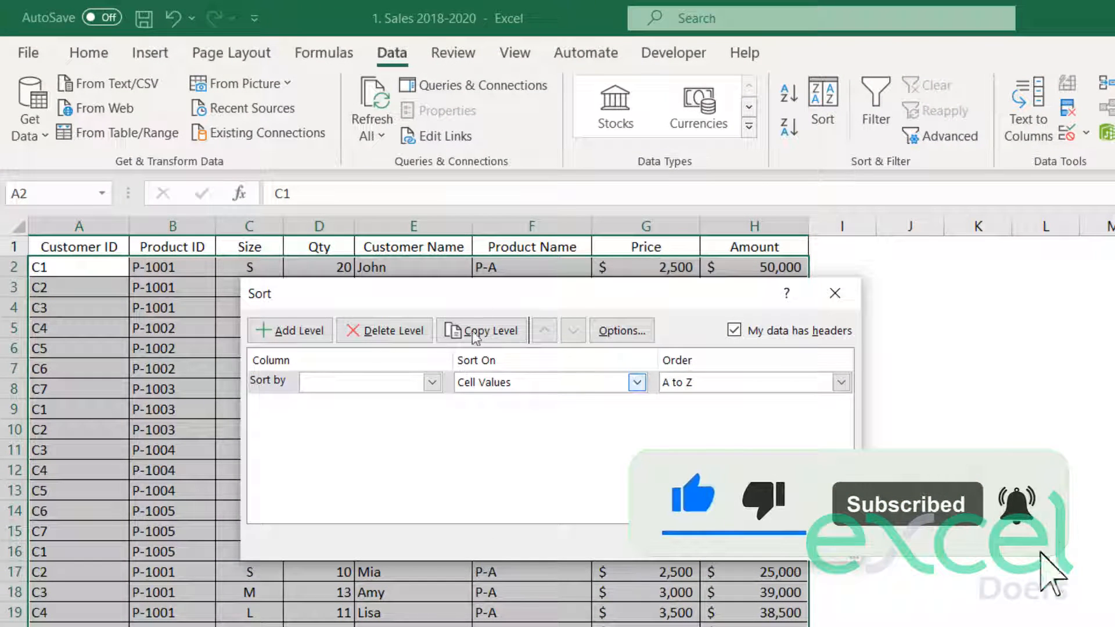
pyautogui.moveTo(498, 291); pyautogui.dragTo(514, 312)
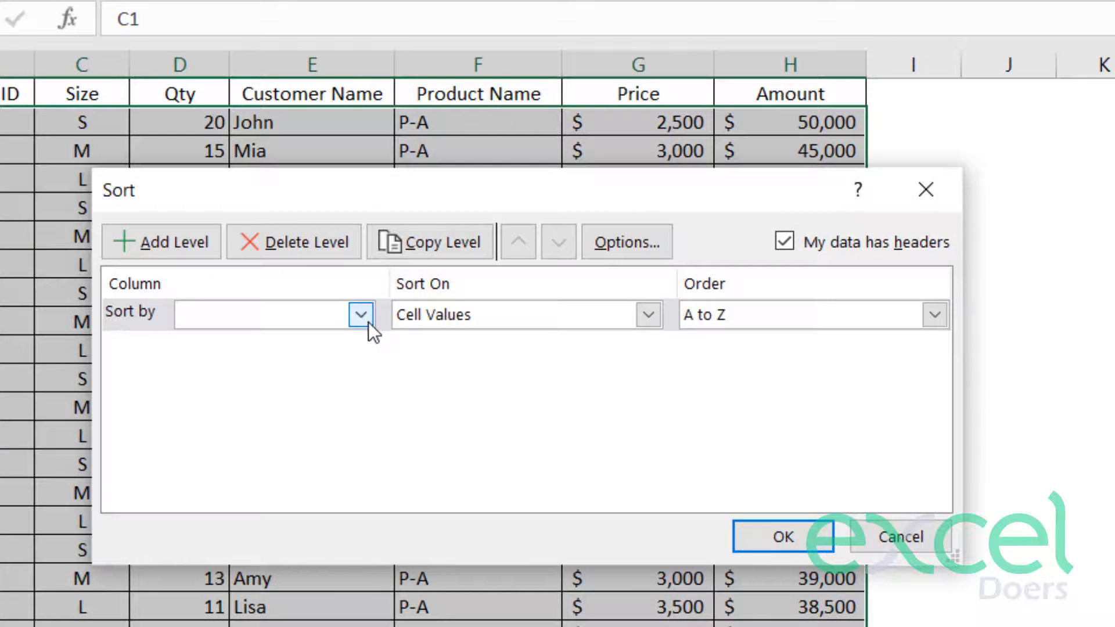
pyautogui.click(361, 315)
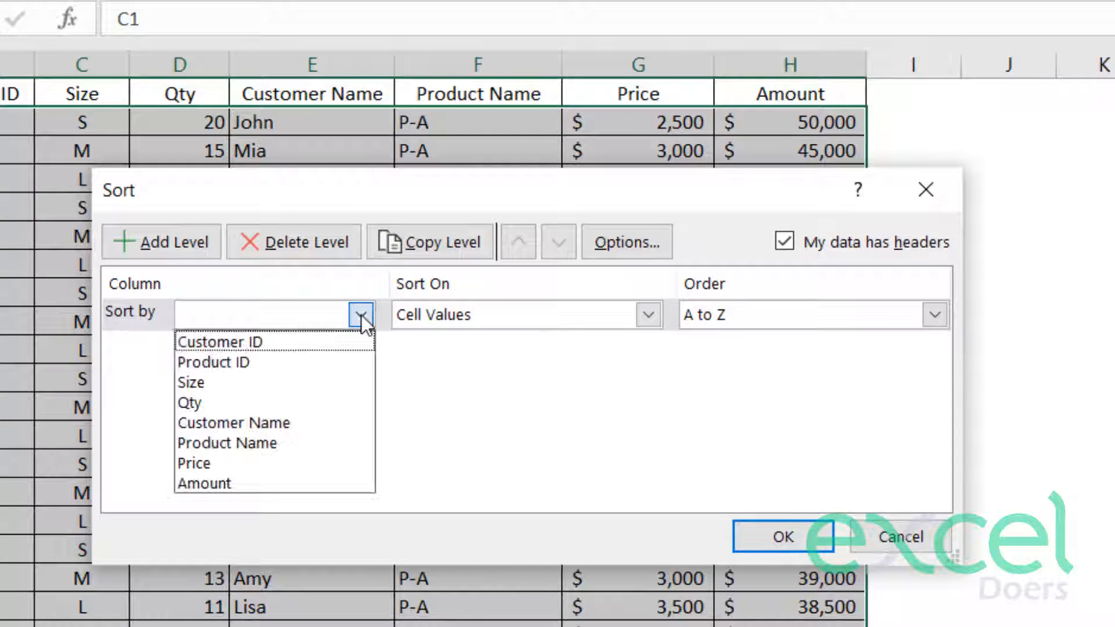
pyautogui.click(323, 336)
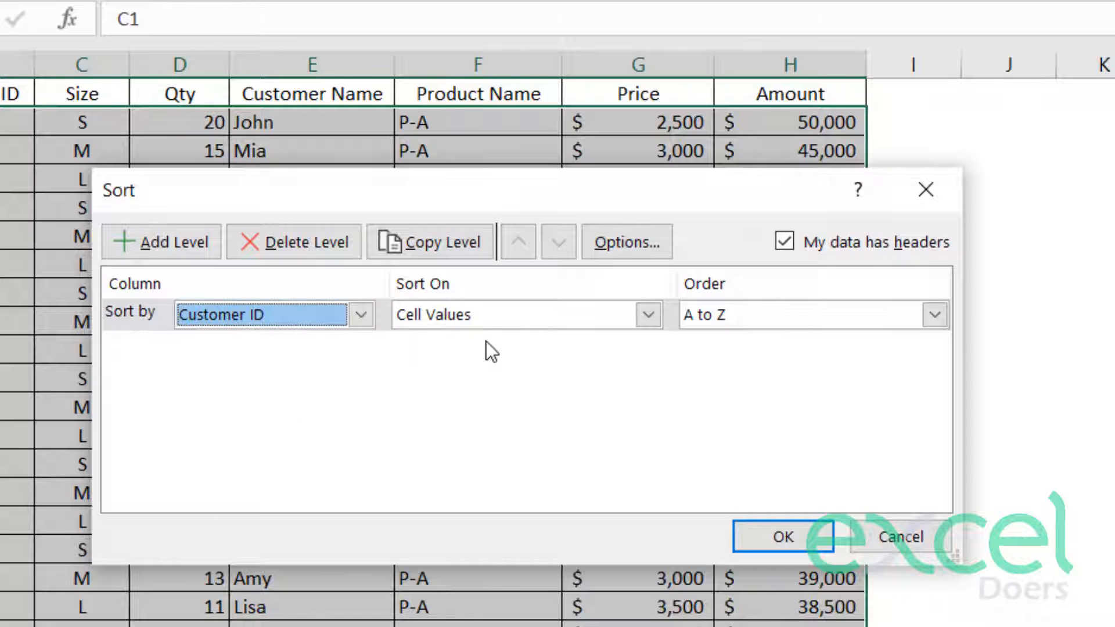
# Add Product ID and Size as the second and third sort levels, both A to Z, and apply the sort
pyautogui.click(197, 255)
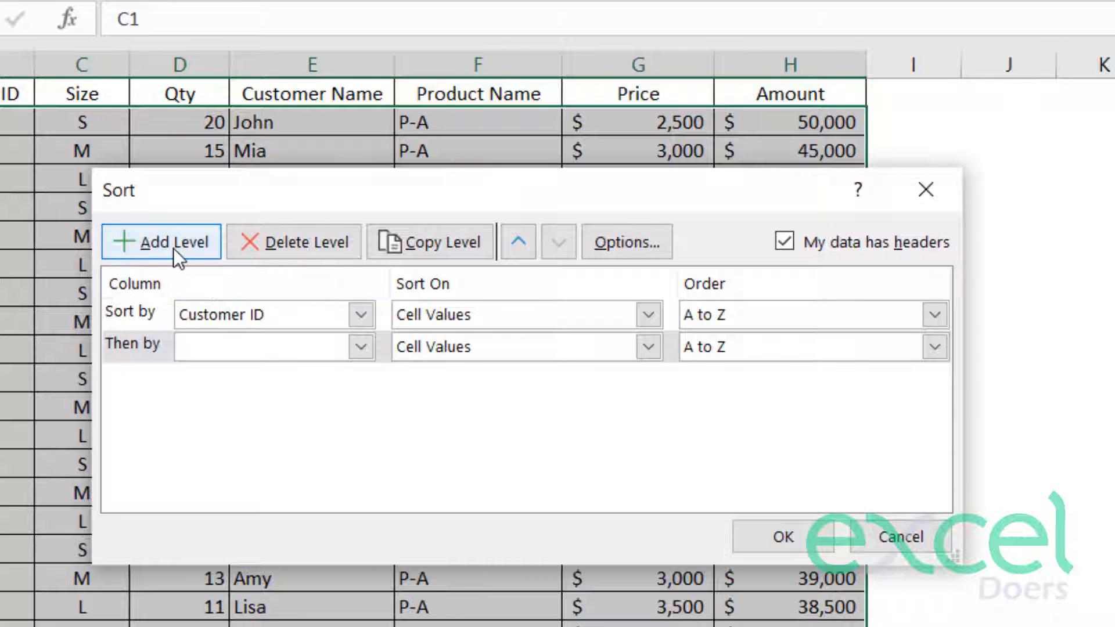
pyautogui.click(358, 355)
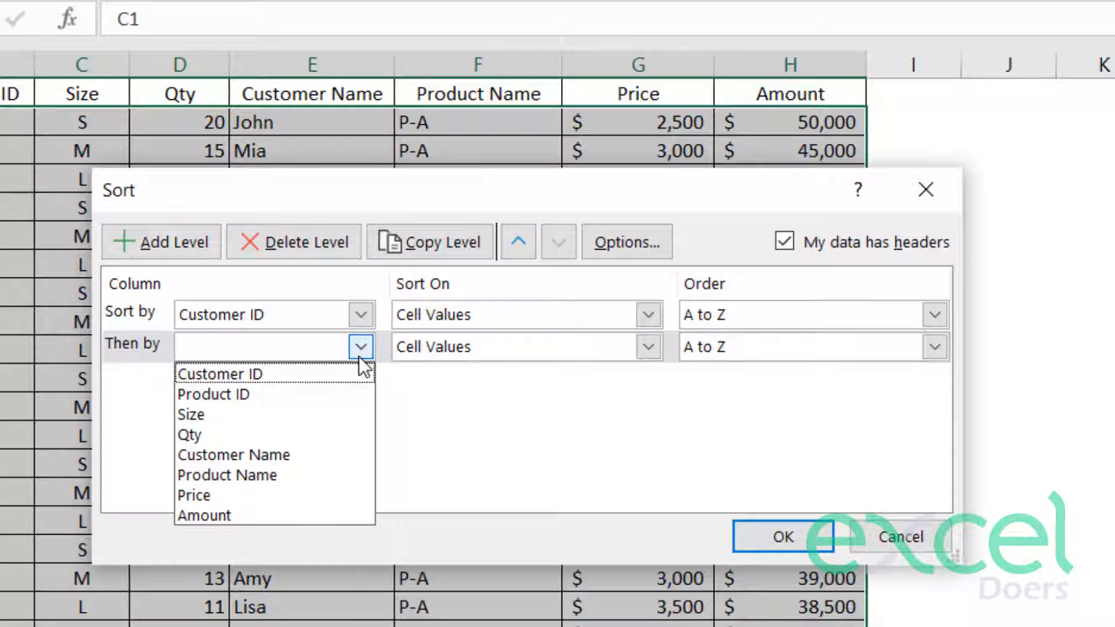
pyautogui.click(310, 394)
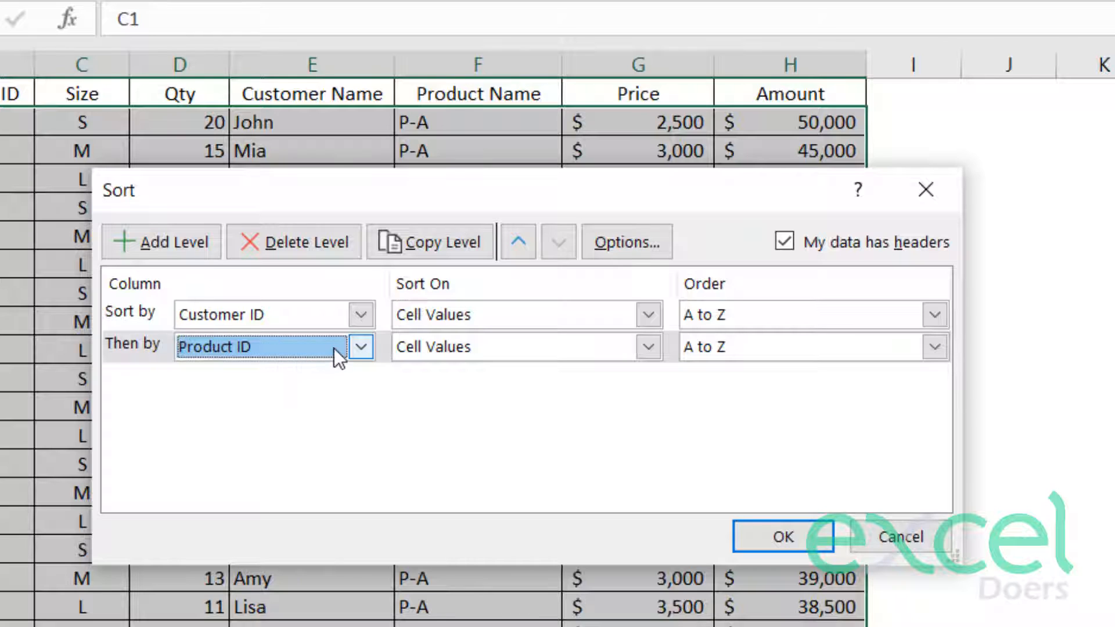
pyautogui.click(138, 252)
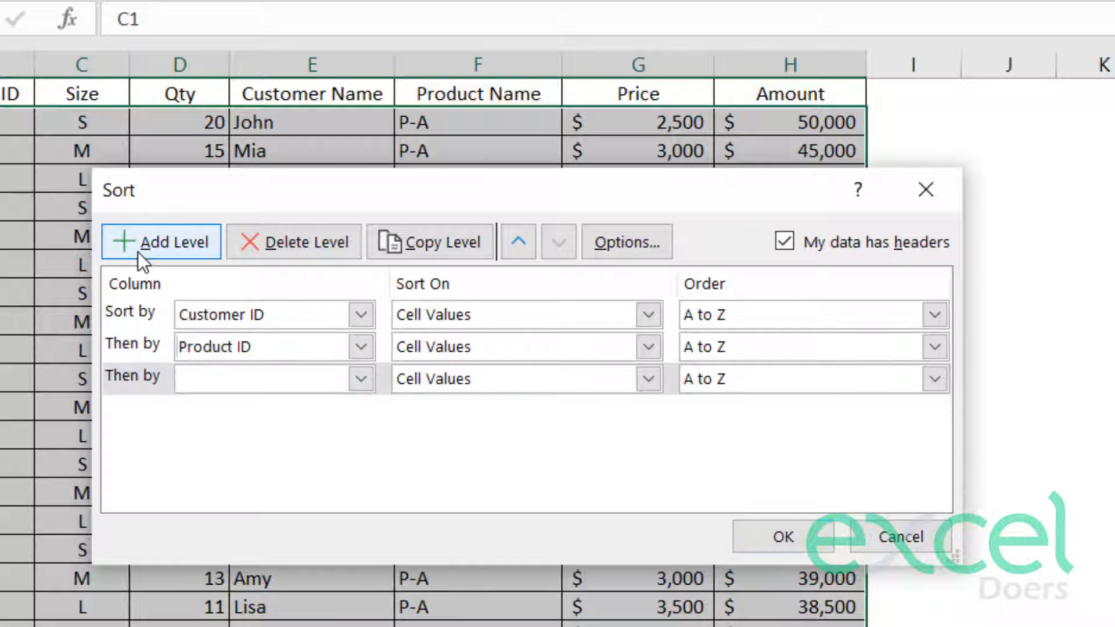
pyautogui.click(356, 384)
pyautogui.click(269, 444)
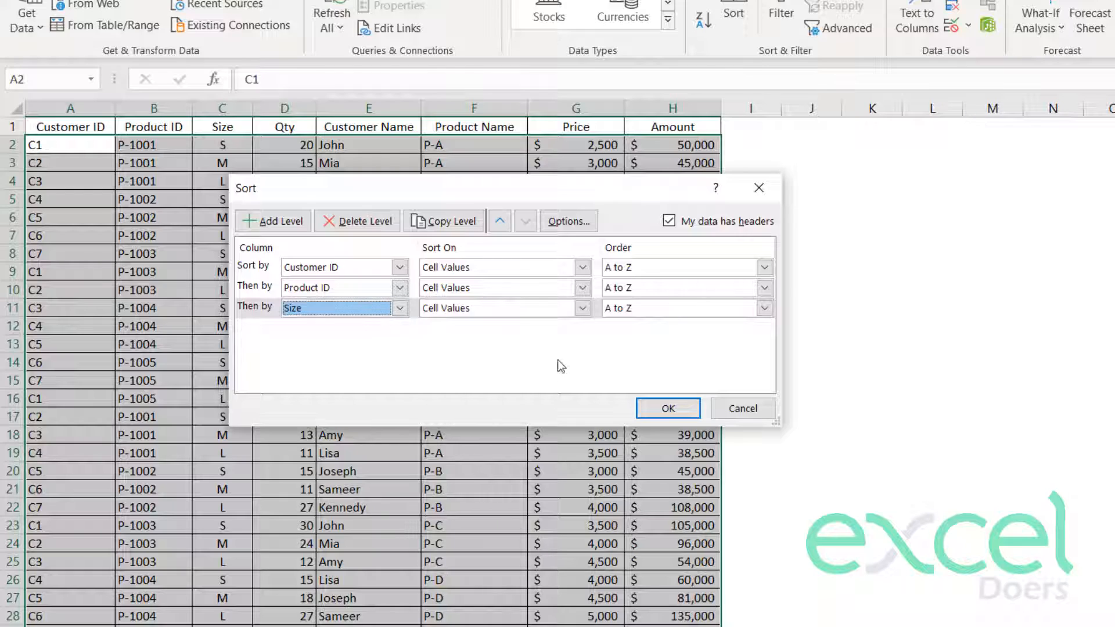
pyautogui.click(667, 407)
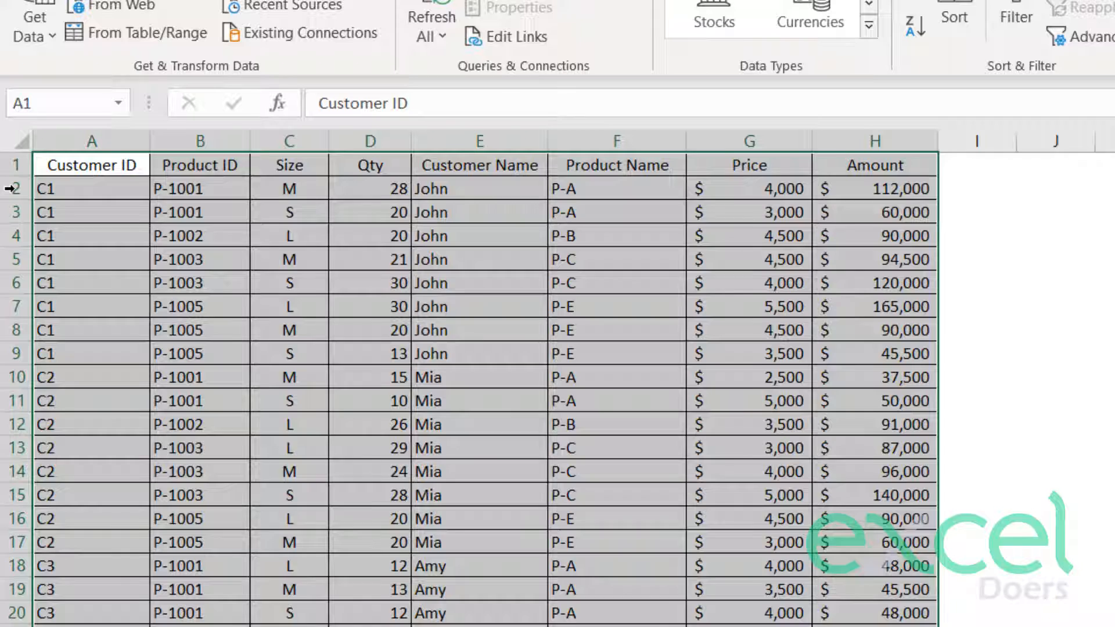
# Examine the sorted rows of customer C1 by Product ID and Size, and check the Customer Name formulas and the Product Name column
pyautogui.moveTo(9, 144); pyautogui.dragTo(23, 264)
pyautogui.moveTo(31, 345); pyautogui.dragTo(34, 354)
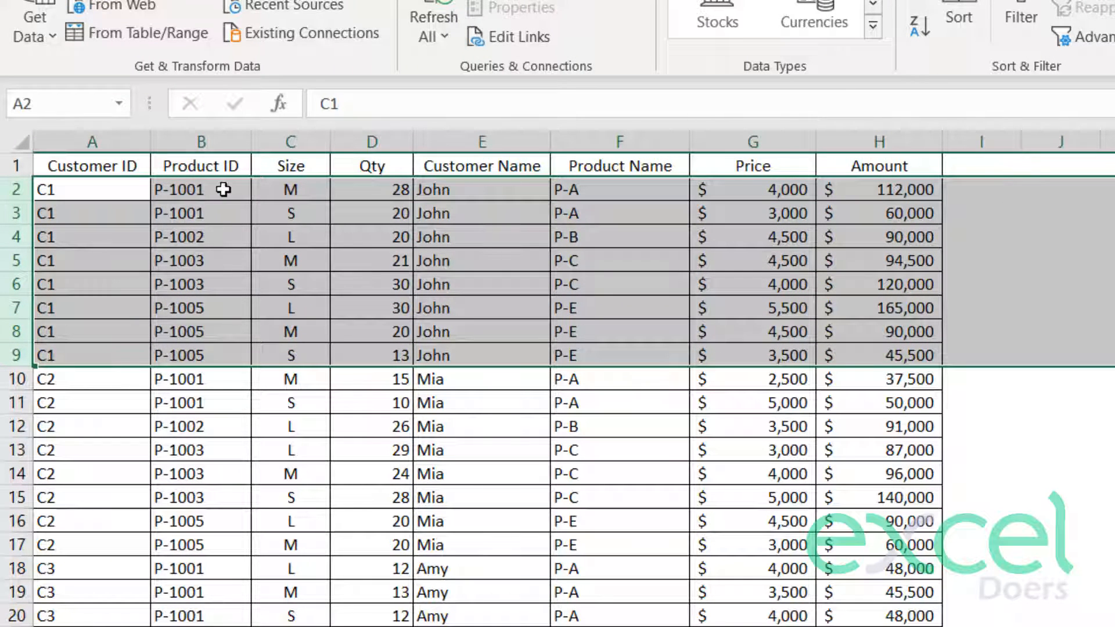
pyautogui.moveTo(224, 189); pyautogui.dragTo(227, 332)
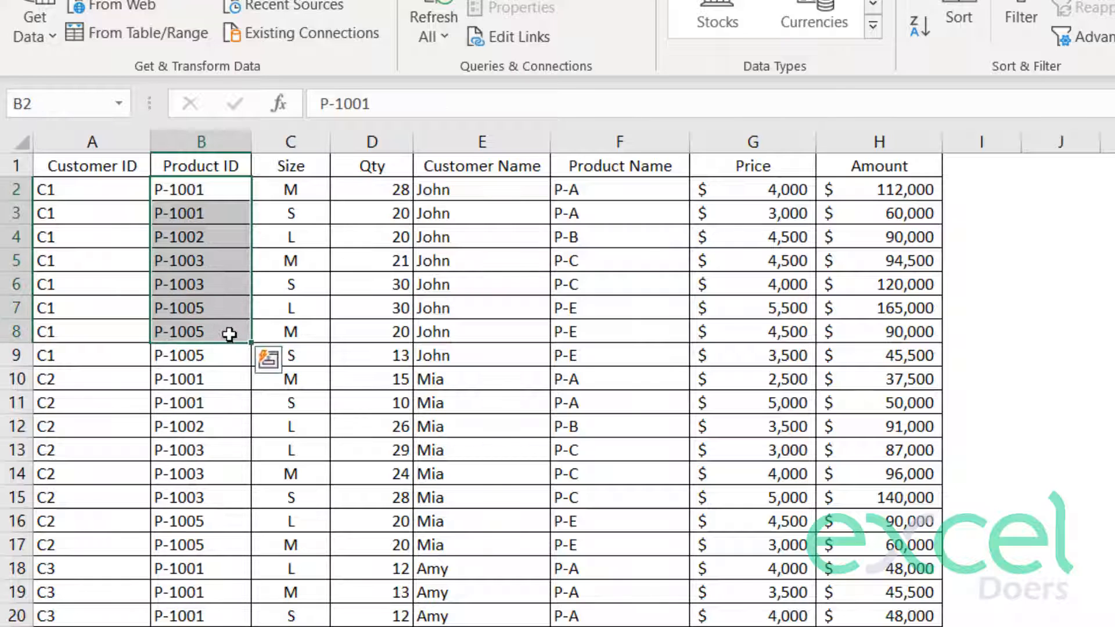
pyautogui.moveTo(297, 189); pyautogui.dragTo(314, 343)
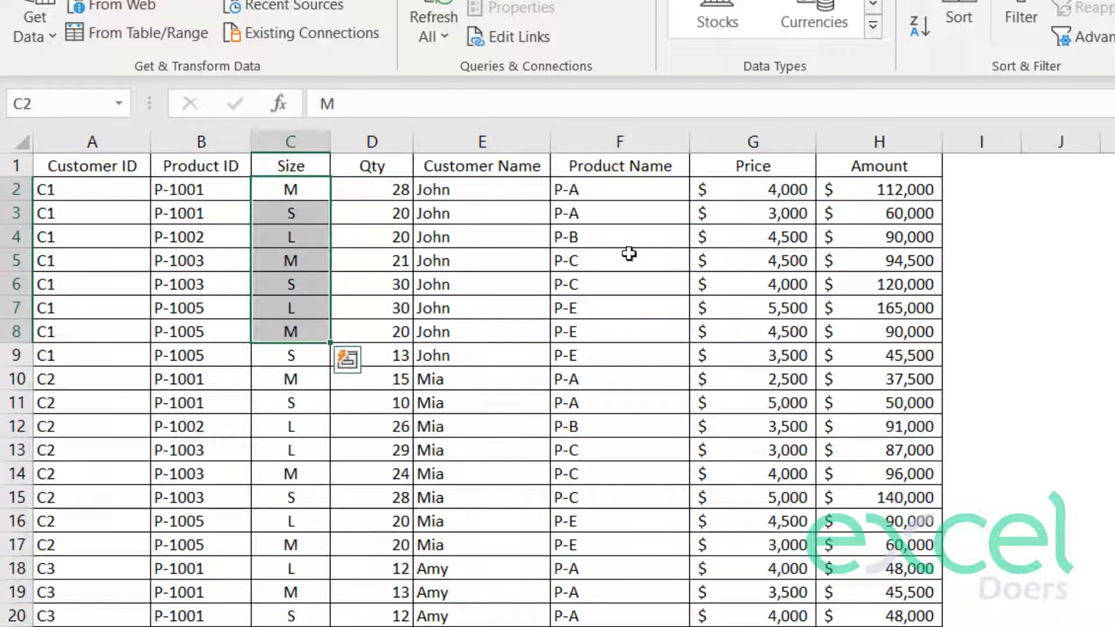
pyautogui.click(1106, 308)
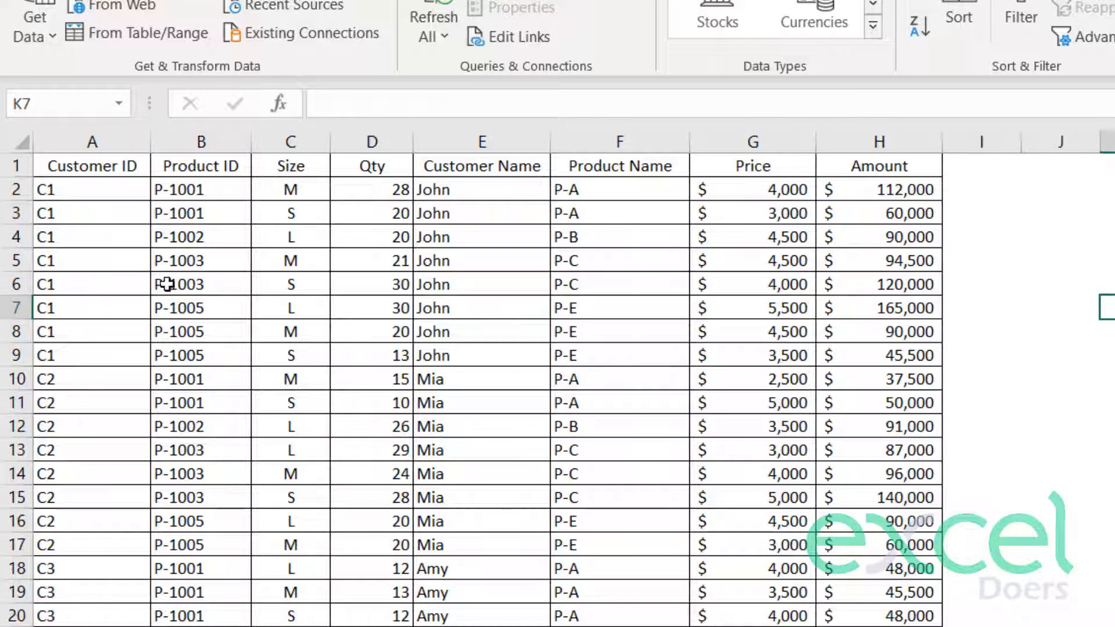
pyautogui.click(482, 197)
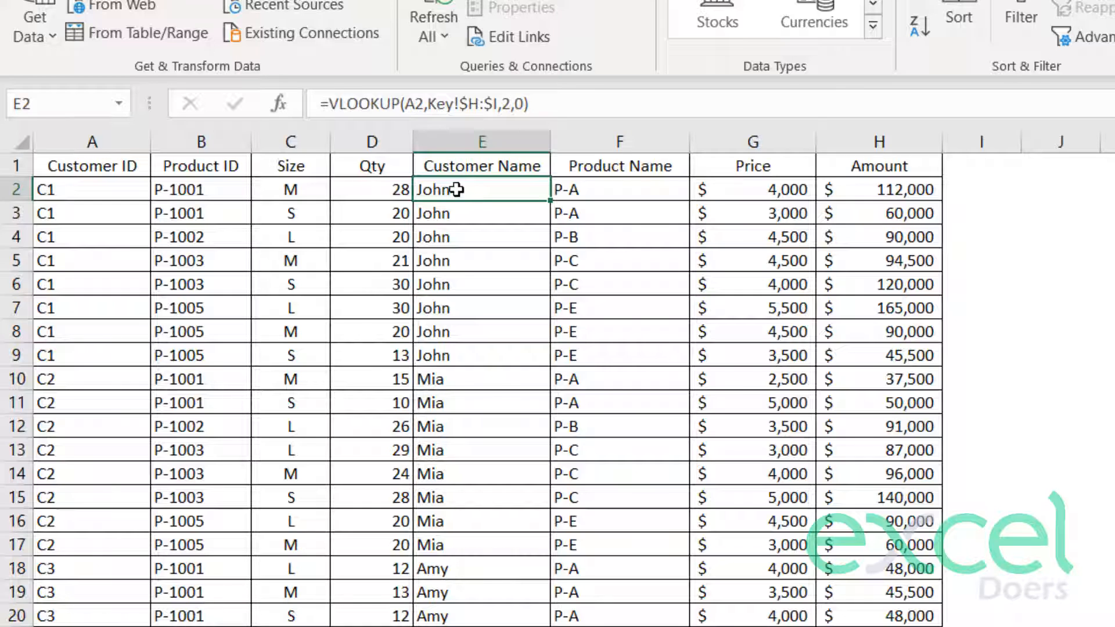
pyautogui.moveTo(115, 187); pyautogui.dragTo(102, 354)
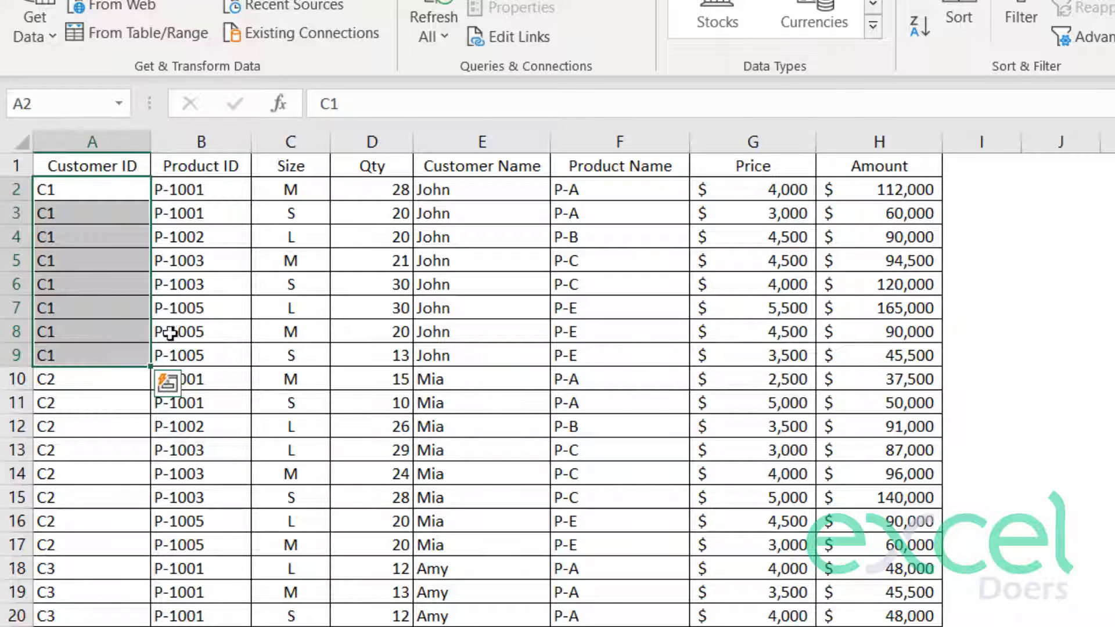
pyautogui.click(477, 233)
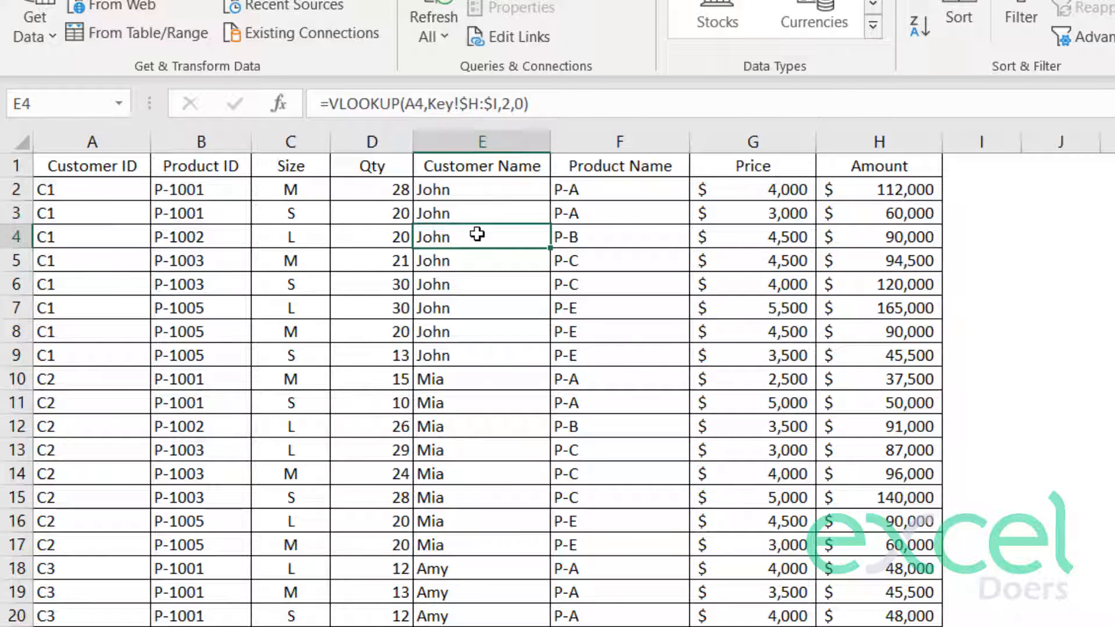
pyautogui.click(478, 140)
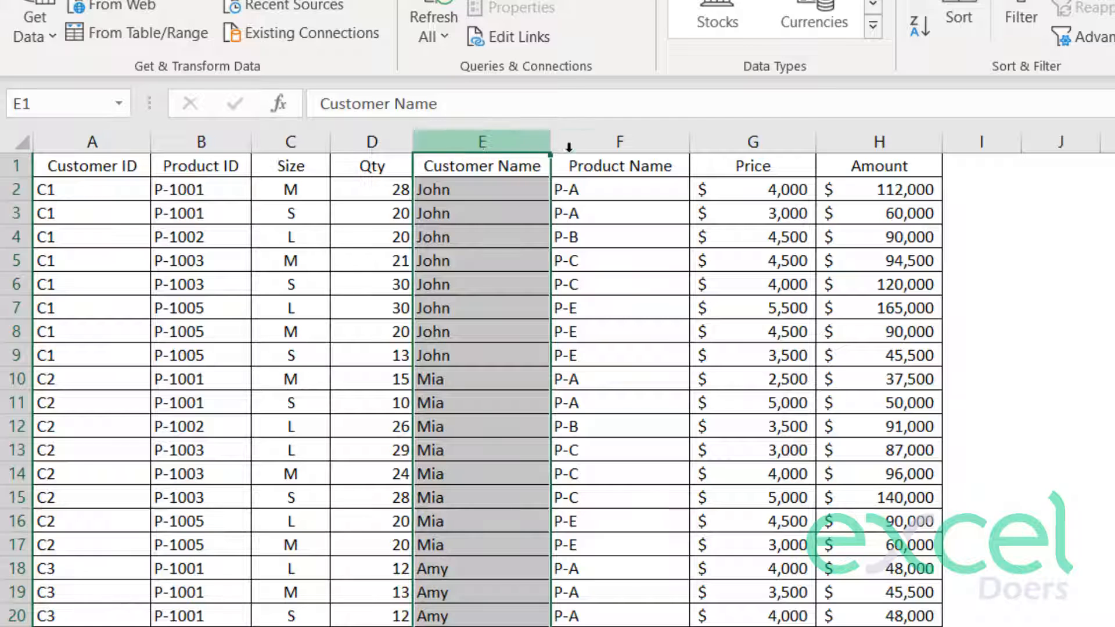
pyautogui.click(601, 143)
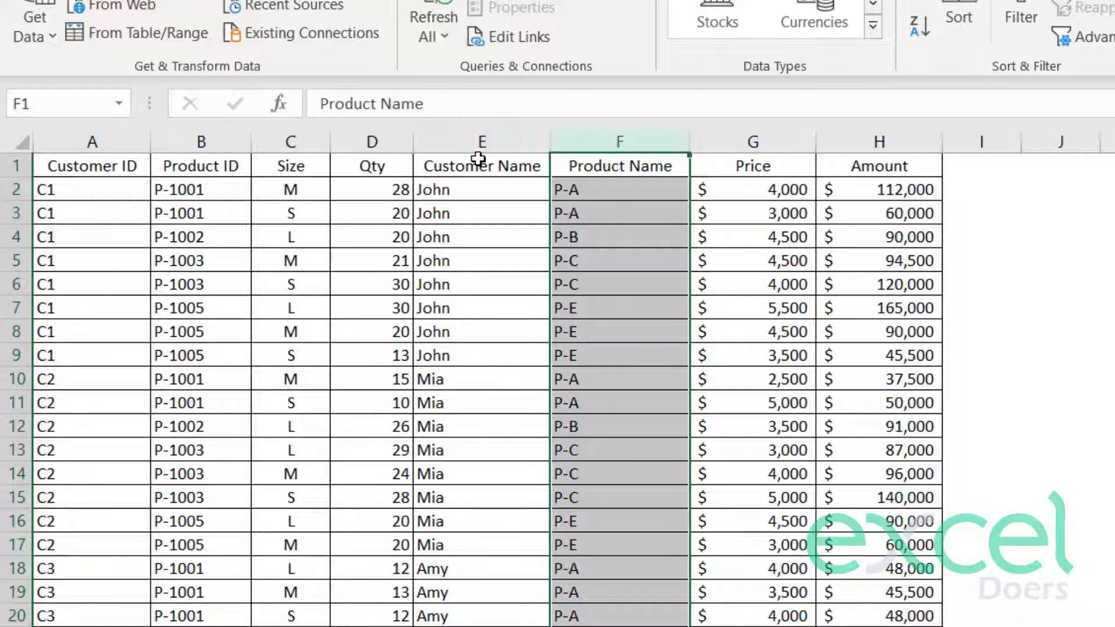
# Move the Customer Name column from E to the front of the table, before Customer ID
pyautogui.click(472, 142)
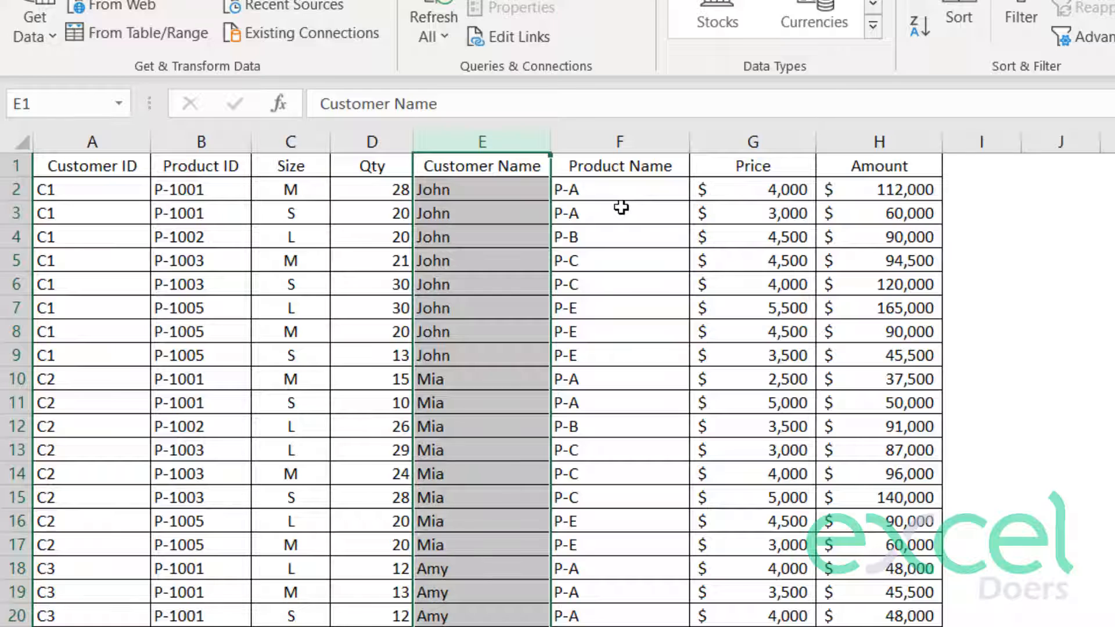
pyautogui.rightClick(471, 141)
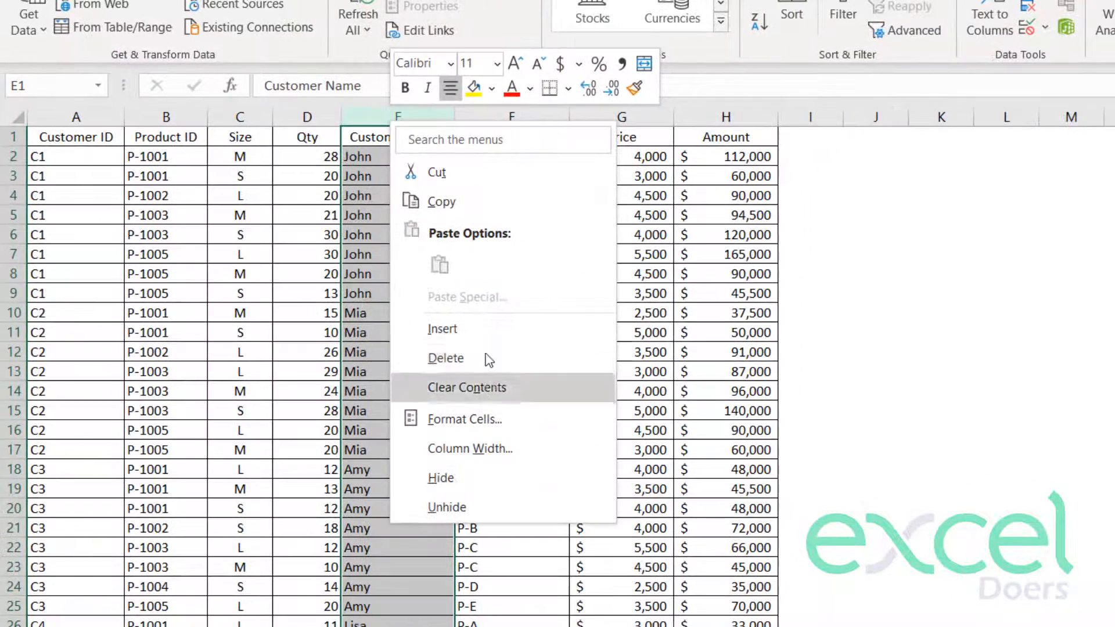
pyautogui.click(478, 171)
pyautogui.click(64, 111)
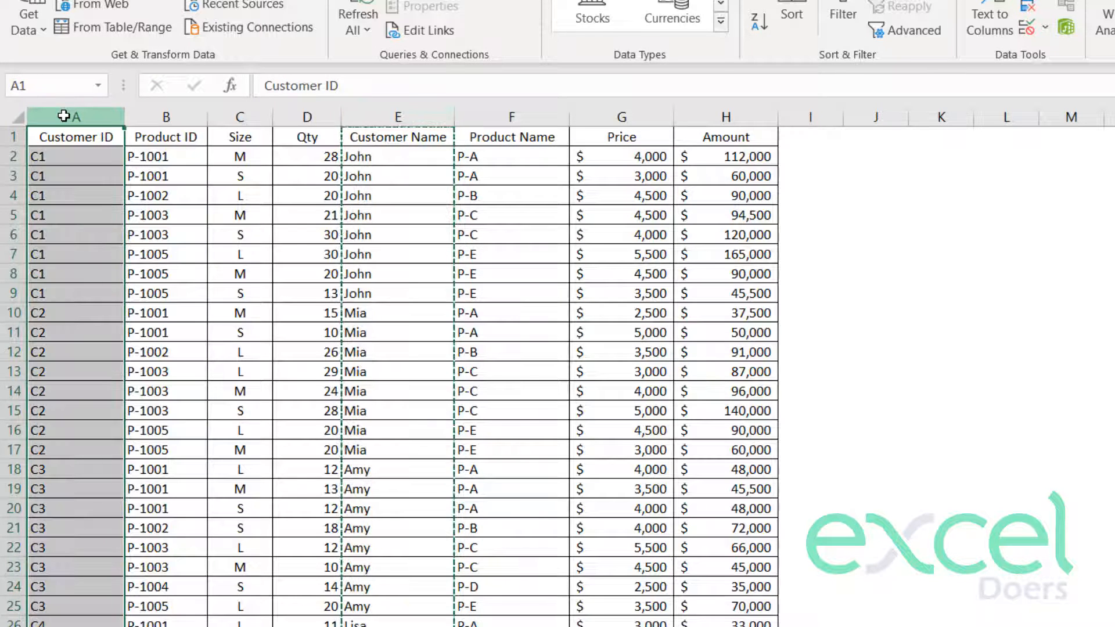
pyautogui.rightClick(64, 112)
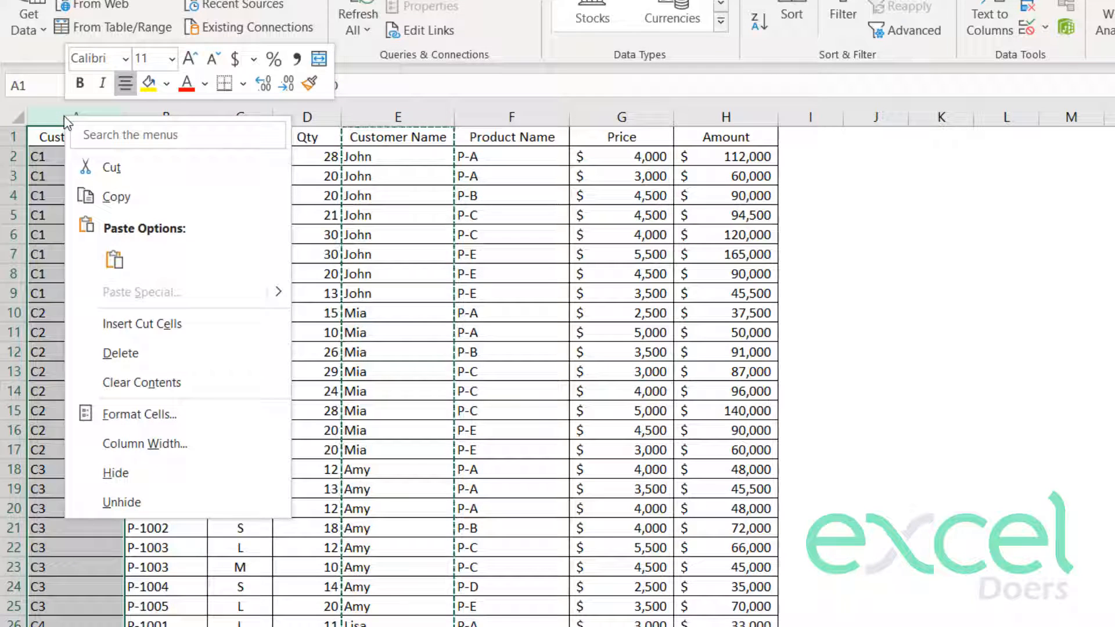
pyautogui.click(161, 329)
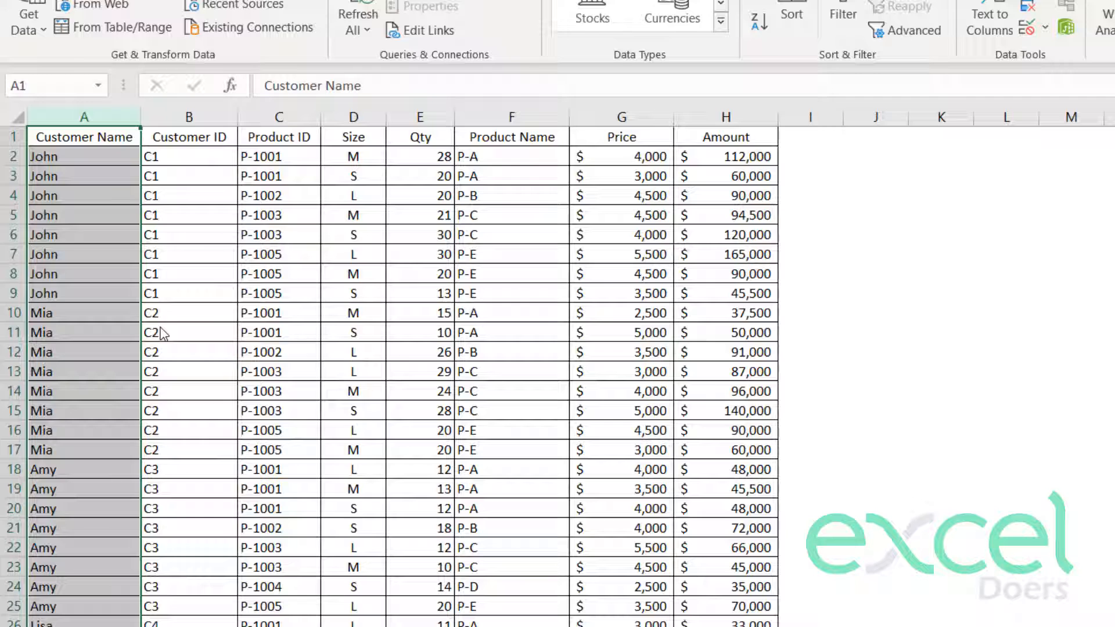
pyautogui.click(171, 242)
# Move the Product Name column from F to directly after Customer Name, before Customer ID
pyautogui.click(102, 118)
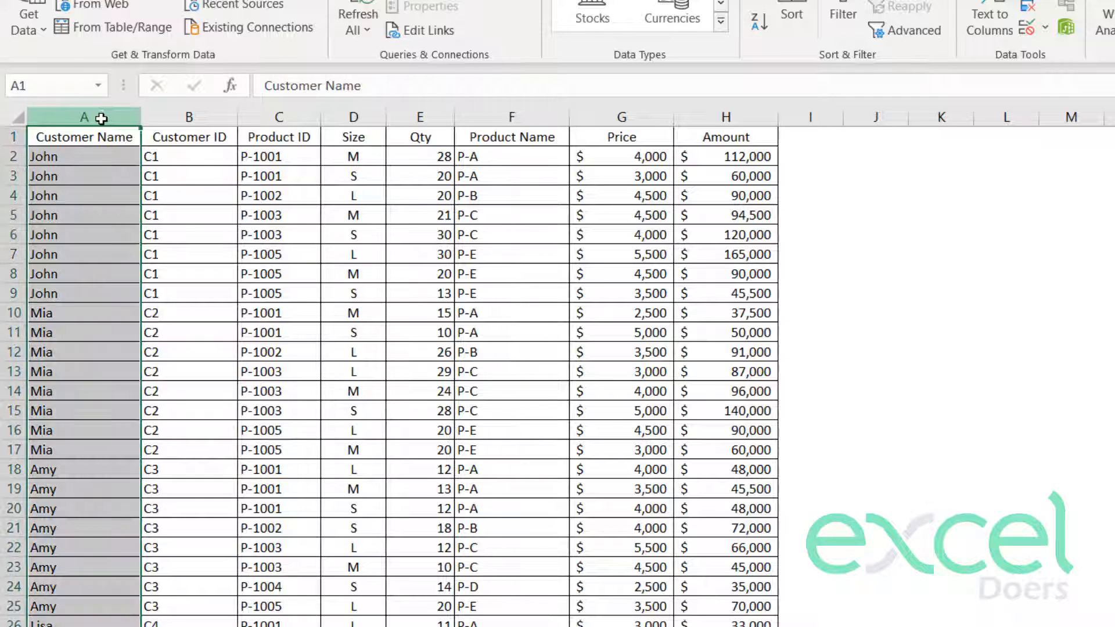
pyautogui.click(532, 116)
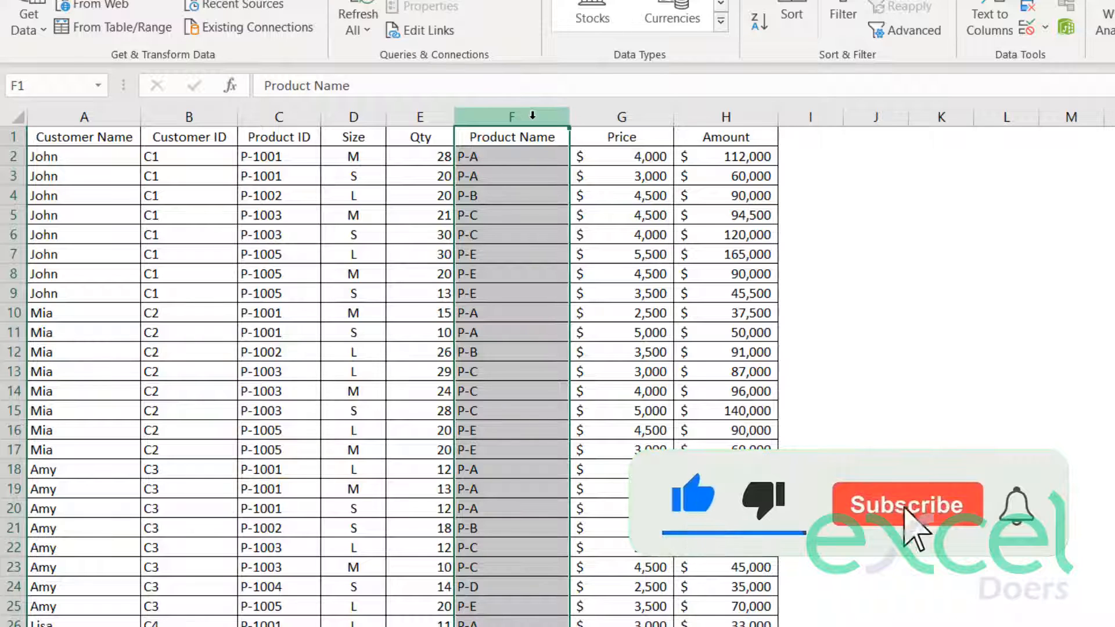
pyautogui.rightClick(532, 116)
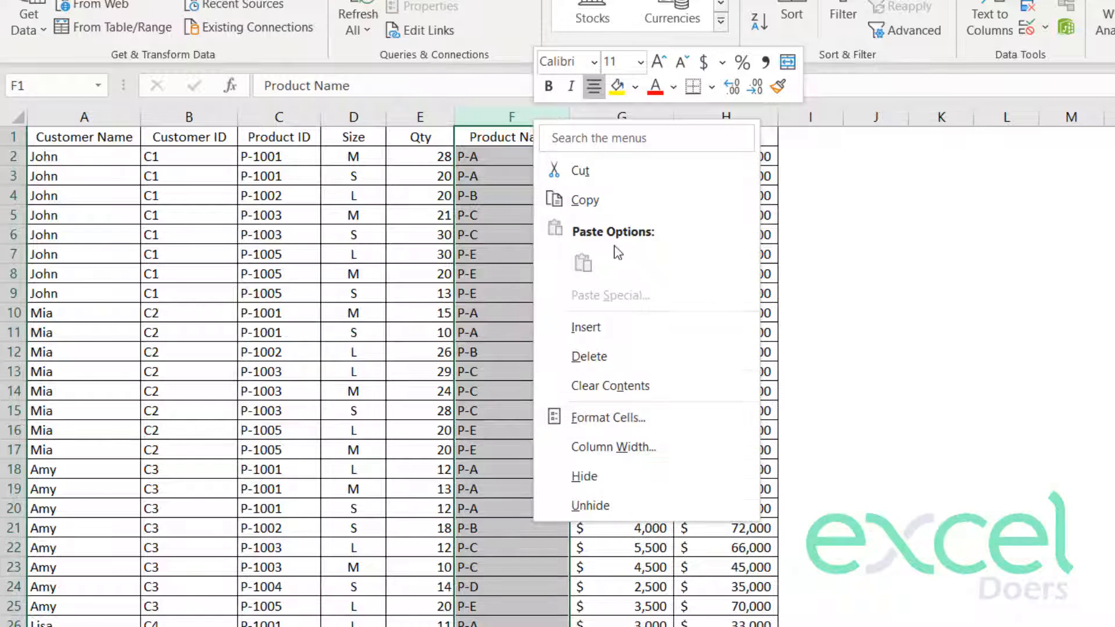
pyautogui.click(591, 175)
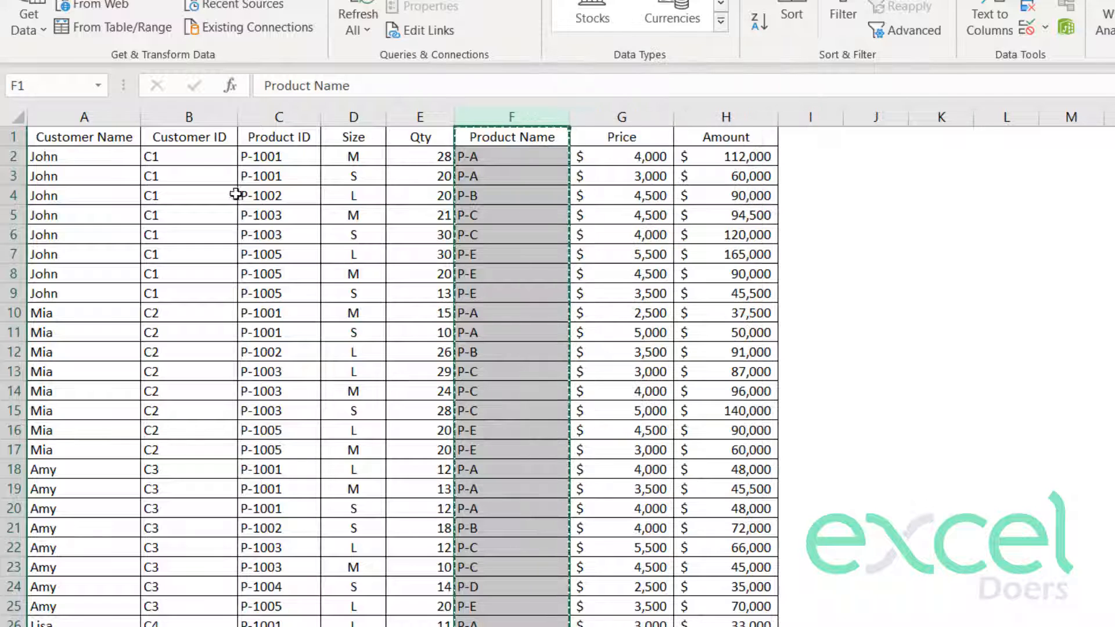
pyautogui.click(193, 111)
pyautogui.rightClick(193, 113)
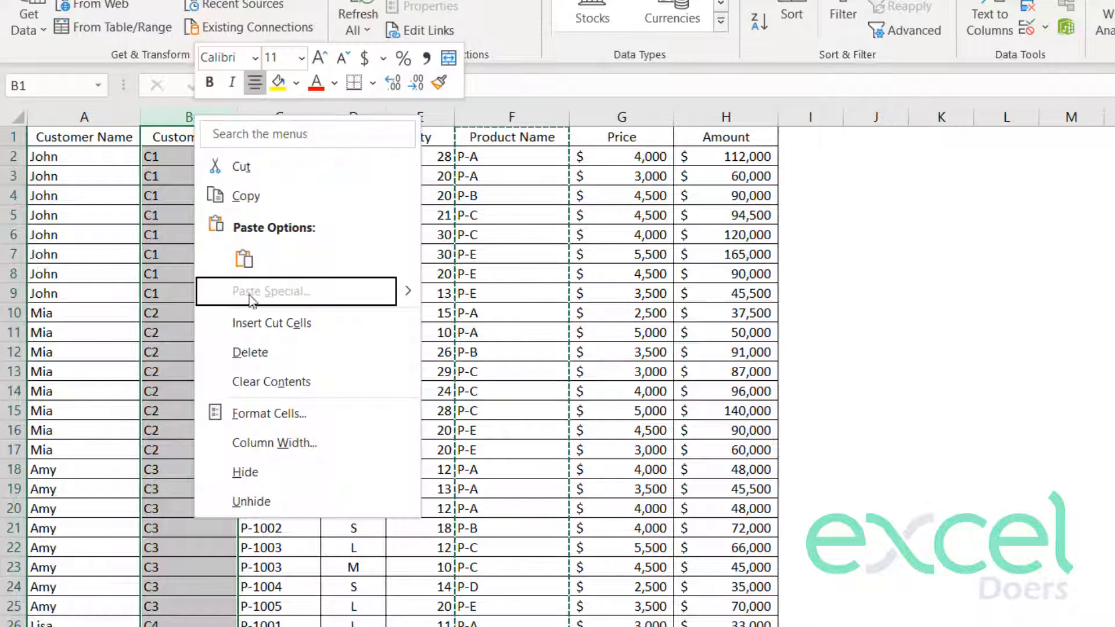
pyautogui.click(271, 323)
pyautogui.click(186, 254)
pyautogui.click(87, 117)
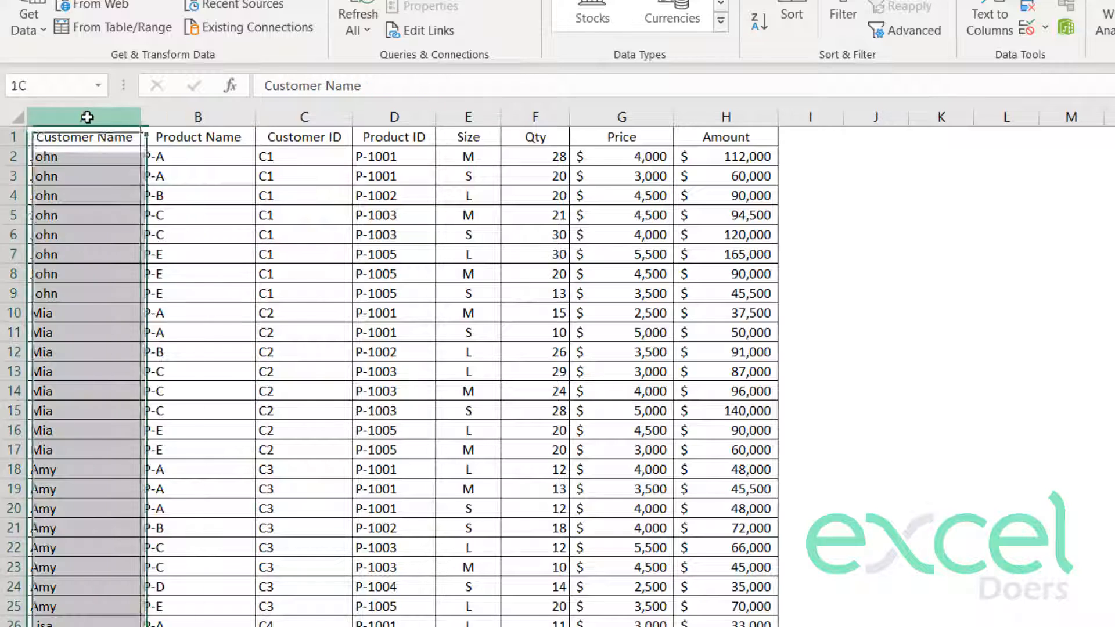
pyautogui.click(180, 115)
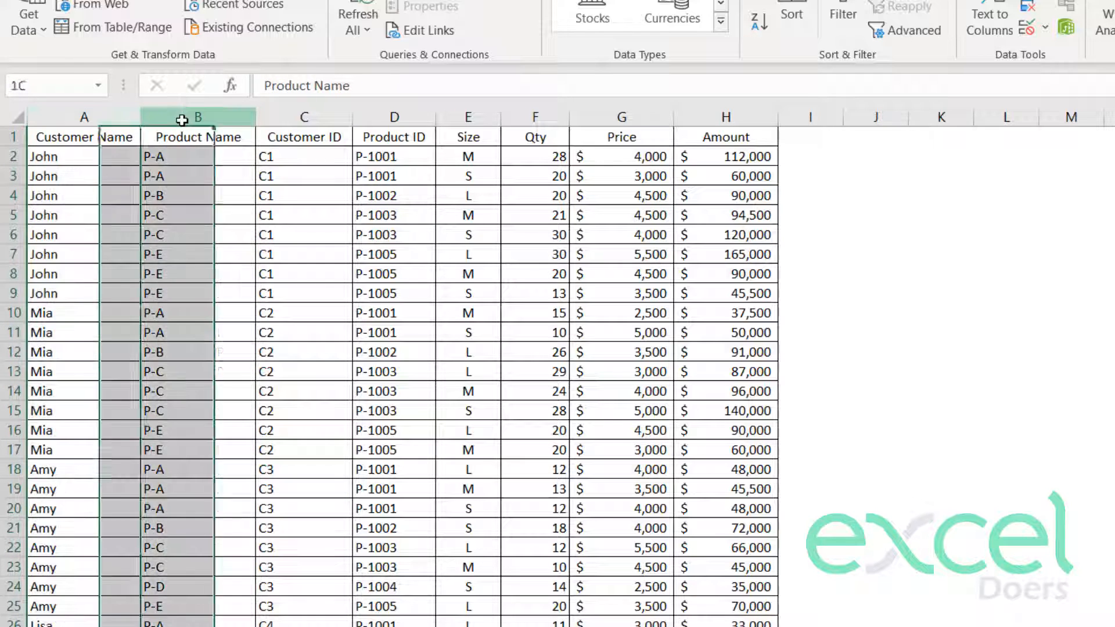
# Move the Size column from E to directly after Product Name, before Customer ID
pyautogui.click(467, 117)
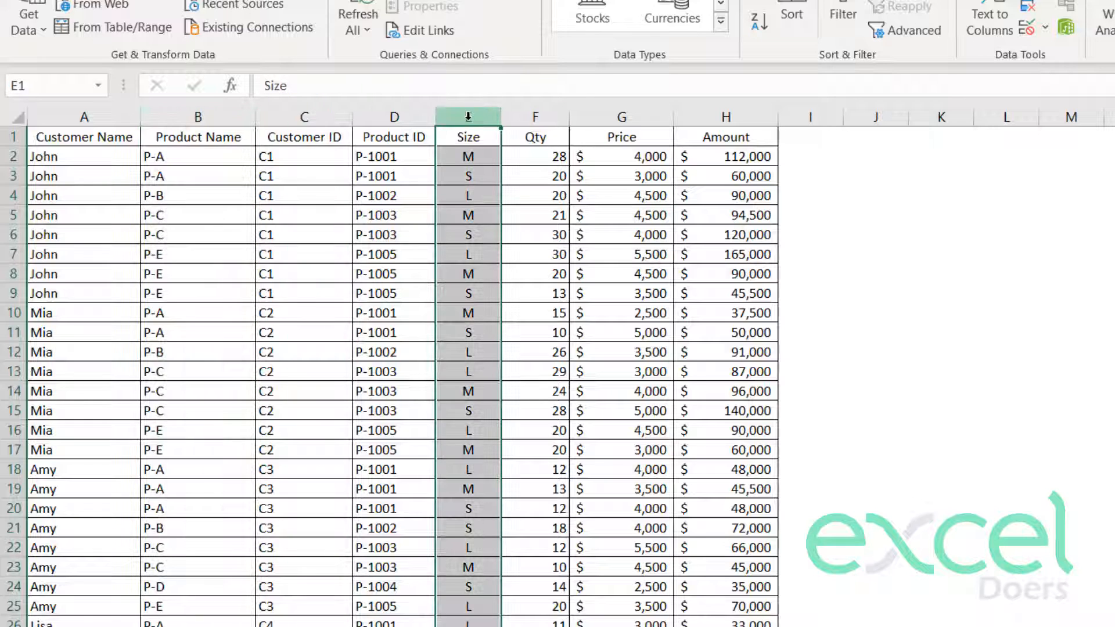
pyautogui.rightClick(468, 117)
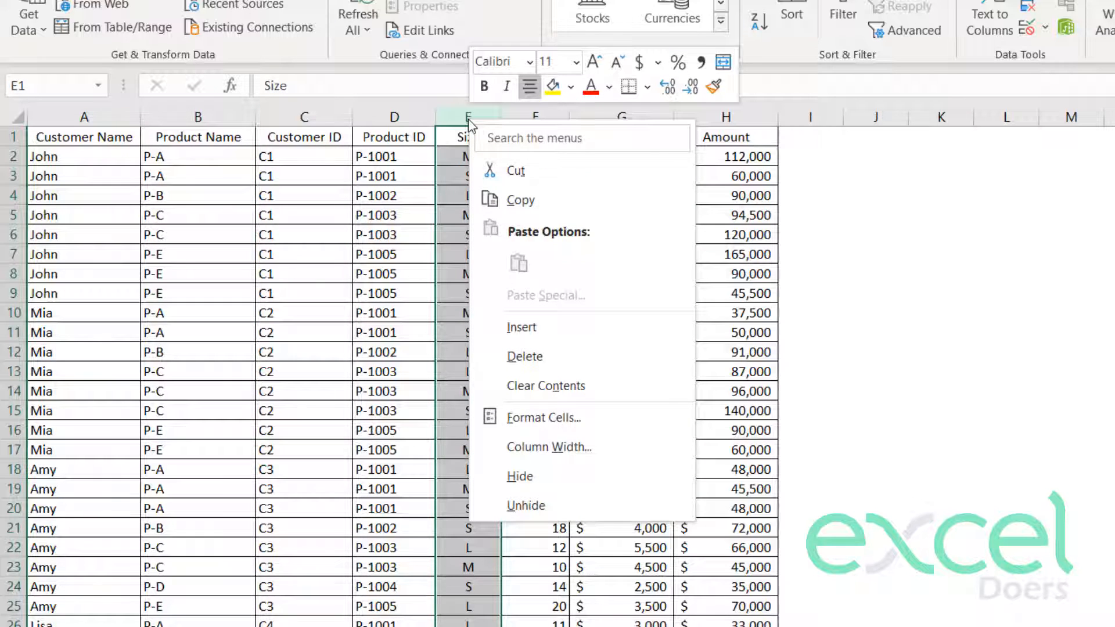
pyautogui.click(514, 170)
pyautogui.click(291, 116)
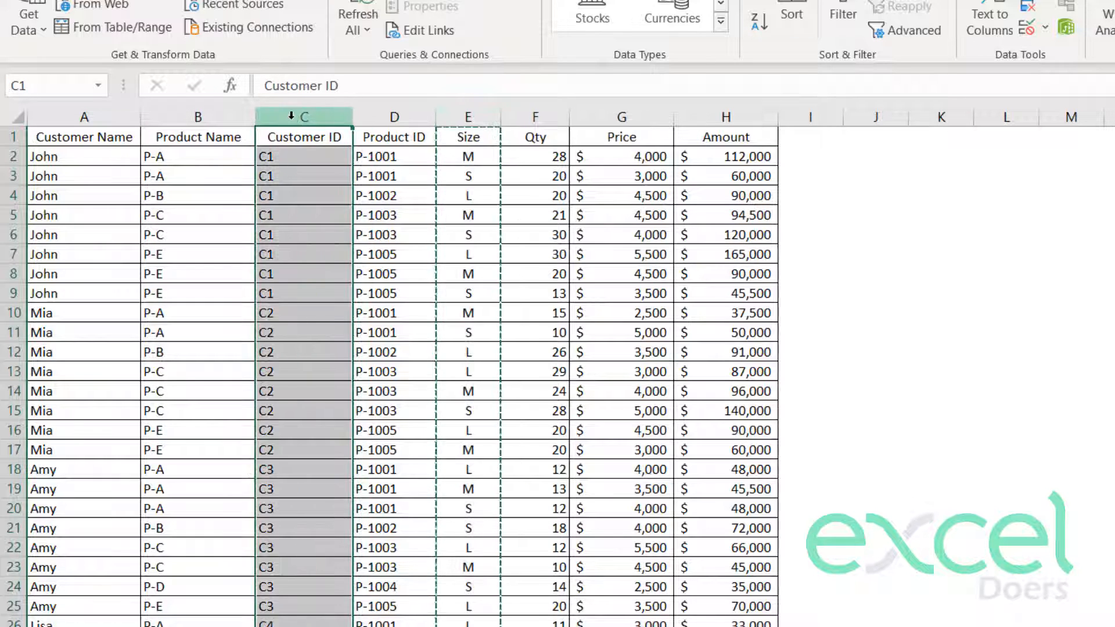
pyautogui.rightClick(291, 115)
pyautogui.click(406, 328)
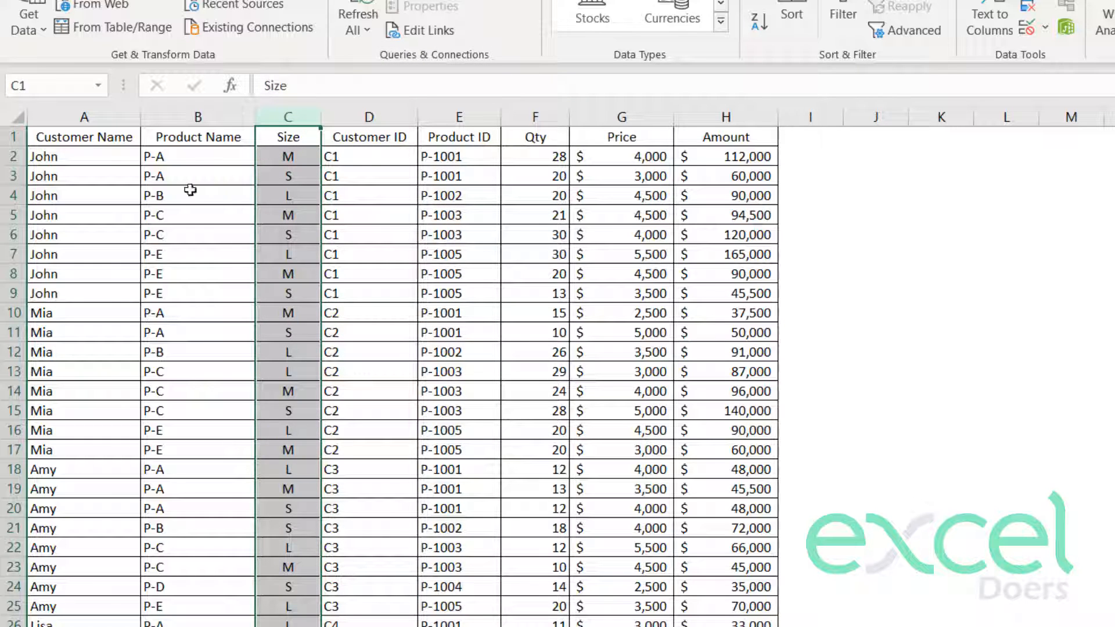
pyautogui.click(84, 117)
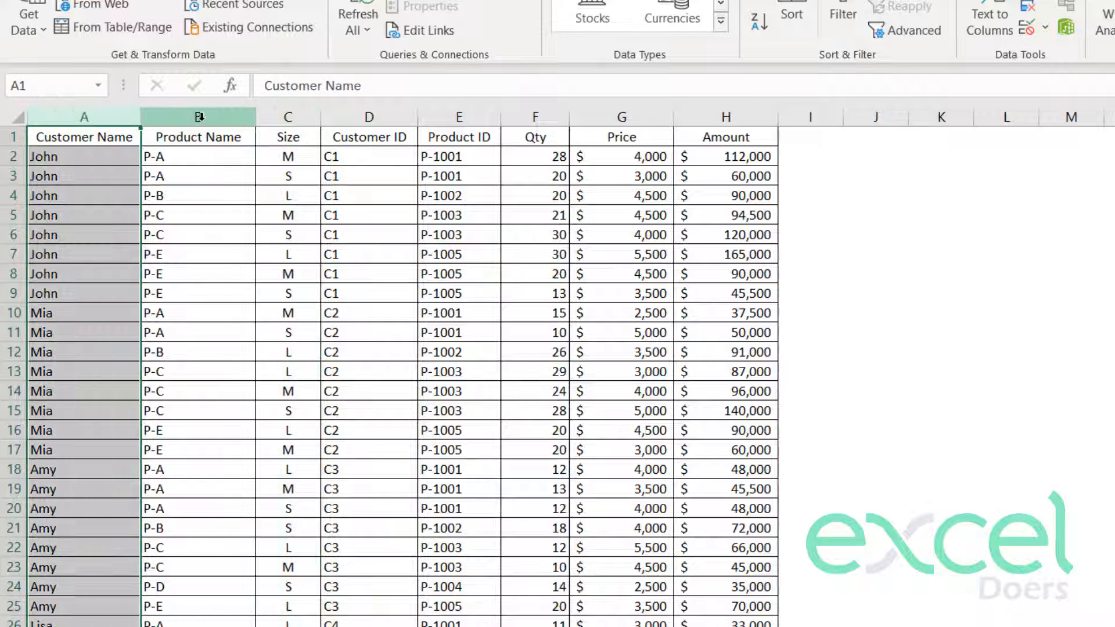
pyautogui.click(199, 117)
pyautogui.click(130, 117)
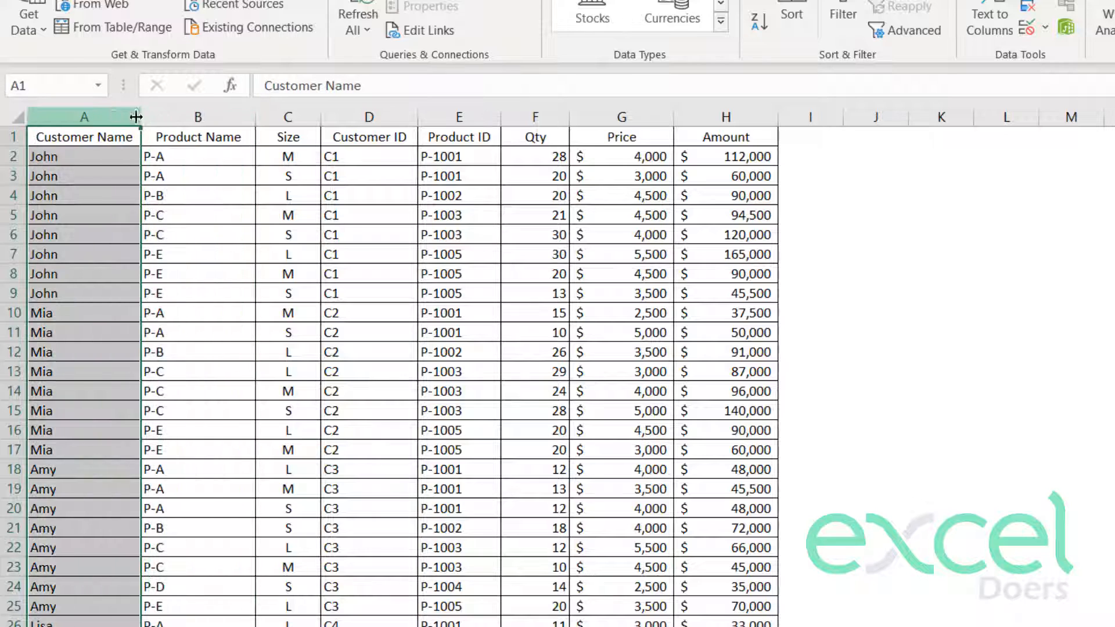
pyautogui.click(175, 117)
pyautogui.click(287, 117)
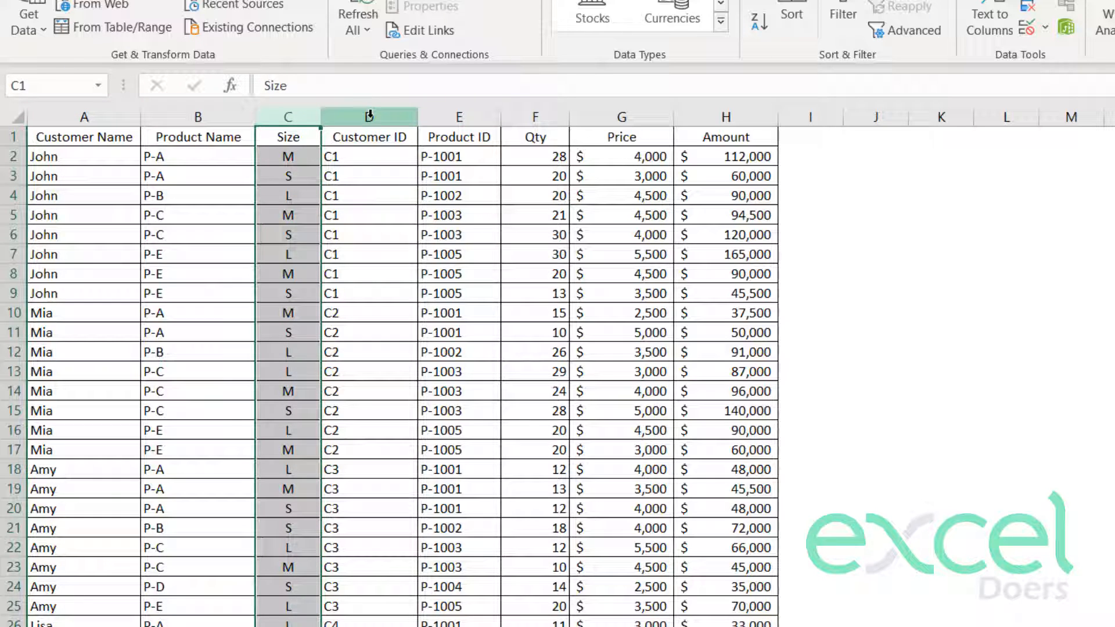
# Hide the Customer ID and Product ID columns, D and E
pyautogui.moveTo(369, 115); pyautogui.dragTo(433, 116)
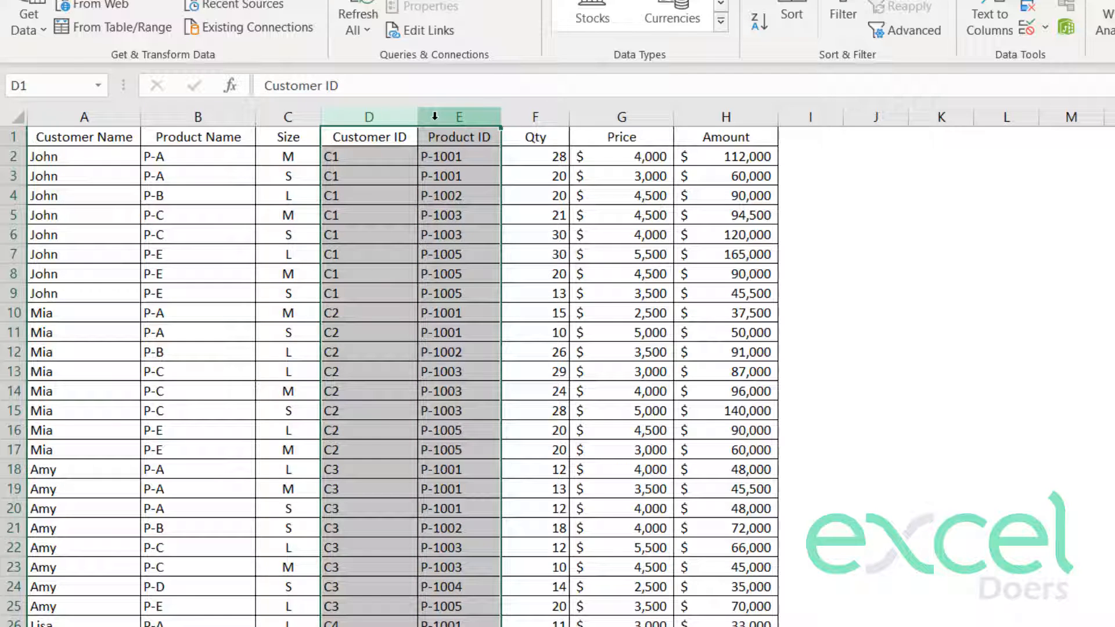
pyautogui.rightClick(435, 116)
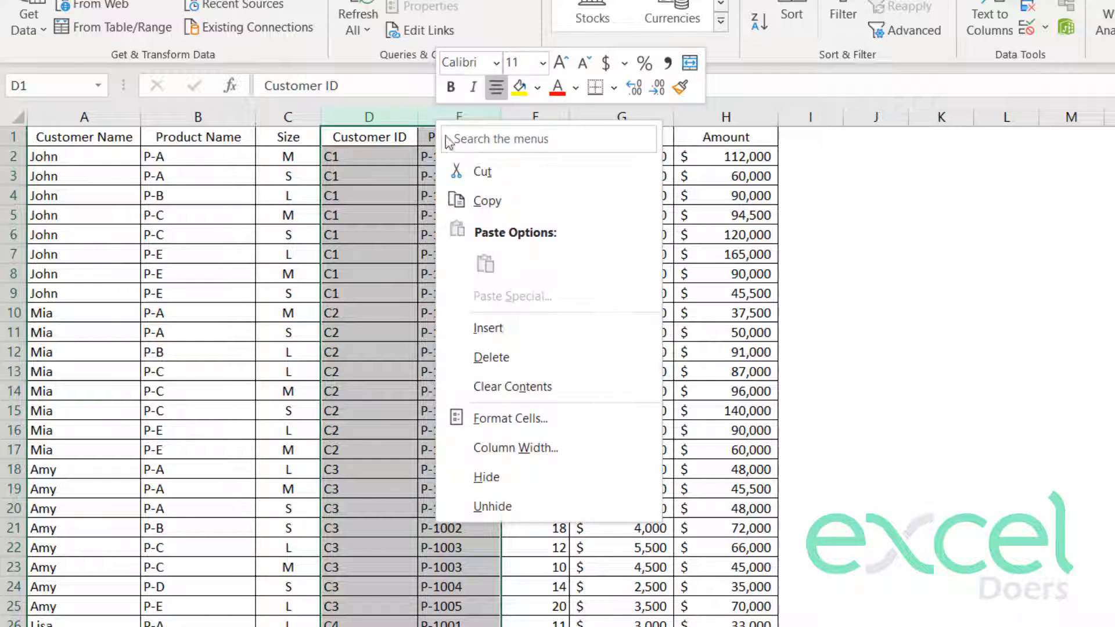
pyautogui.click(515, 476)
pyautogui.click(532, 436)
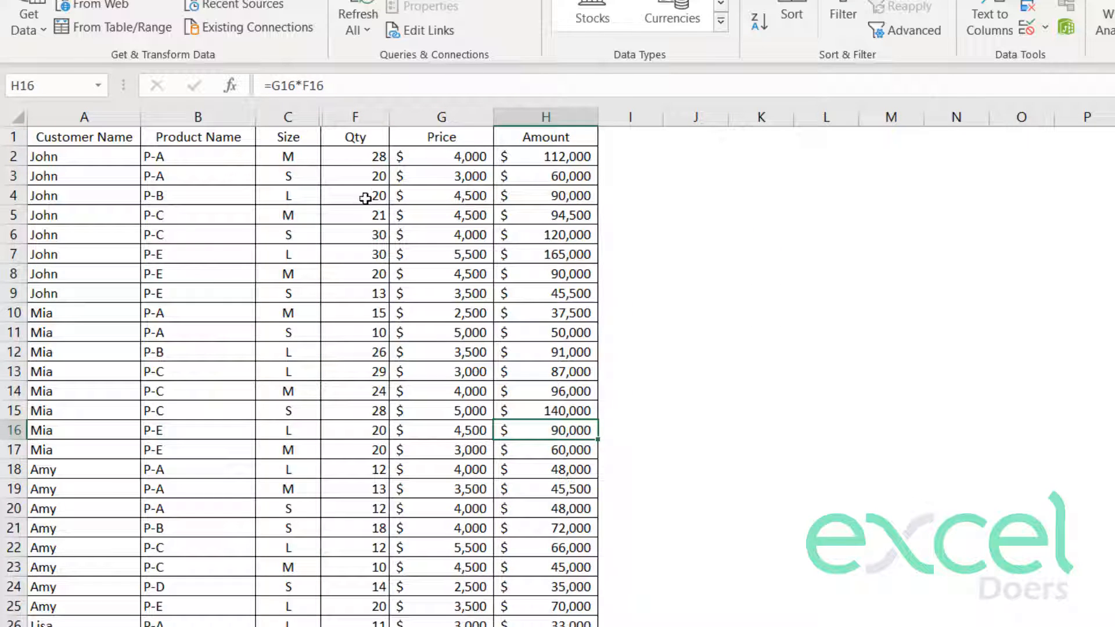
pyautogui.moveTo(69, 162); pyautogui.dragTo(92, 302)
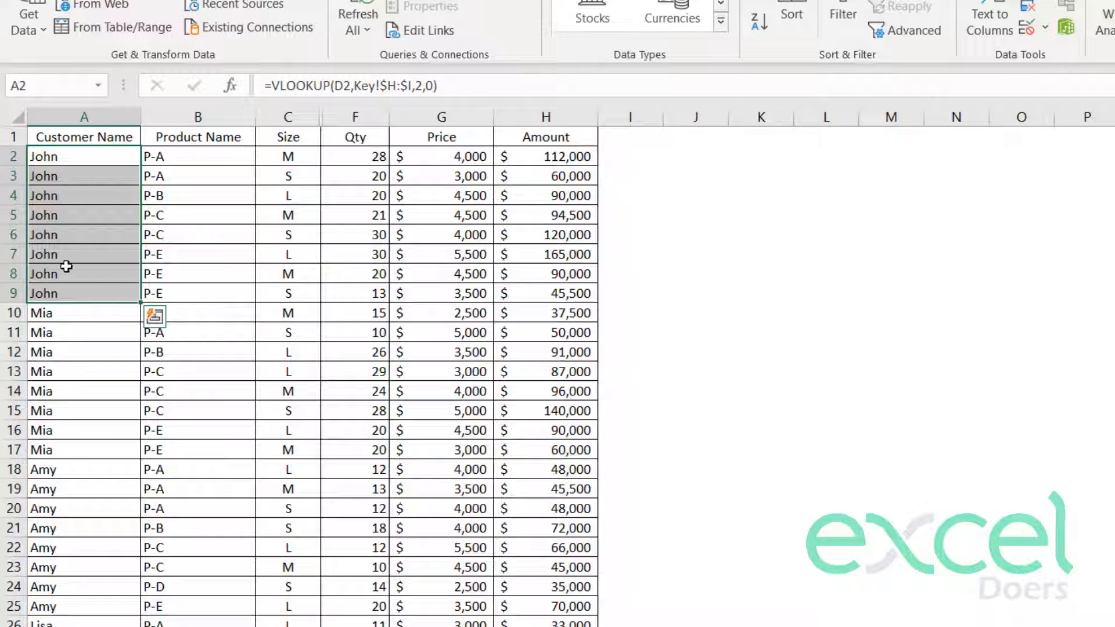
pyautogui.click(124, 273)
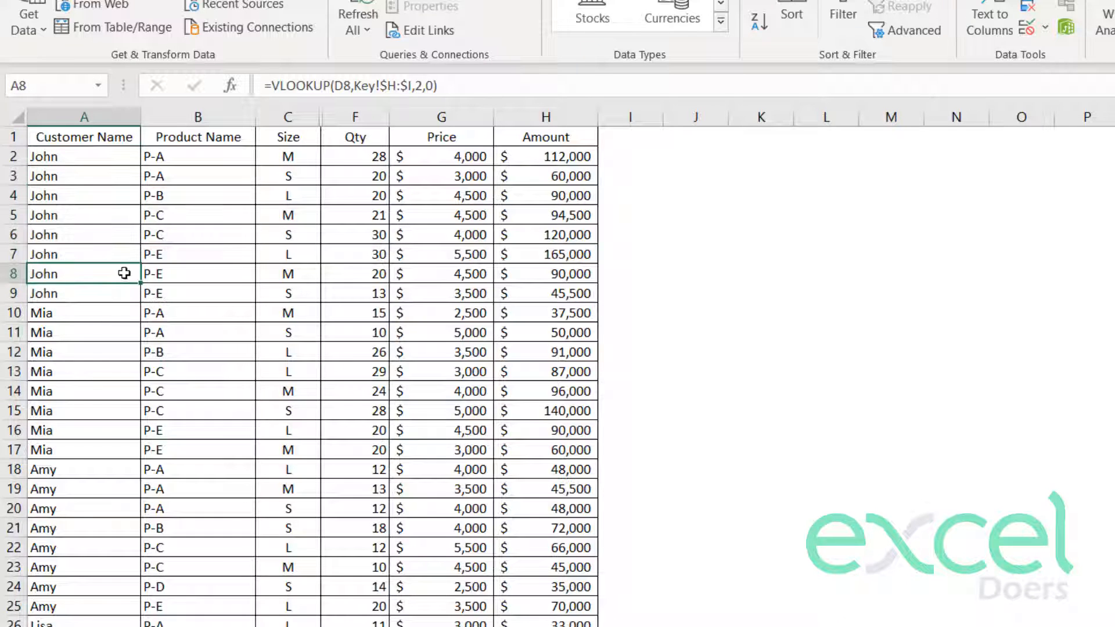
pyautogui.click(93, 116)
# Add subtotals to the whole order table, summing Amount at each change in Customer Name, with the summary below the data
pyautogui.moveTo(81, 137); pyautogui.dragTo(517, 626)
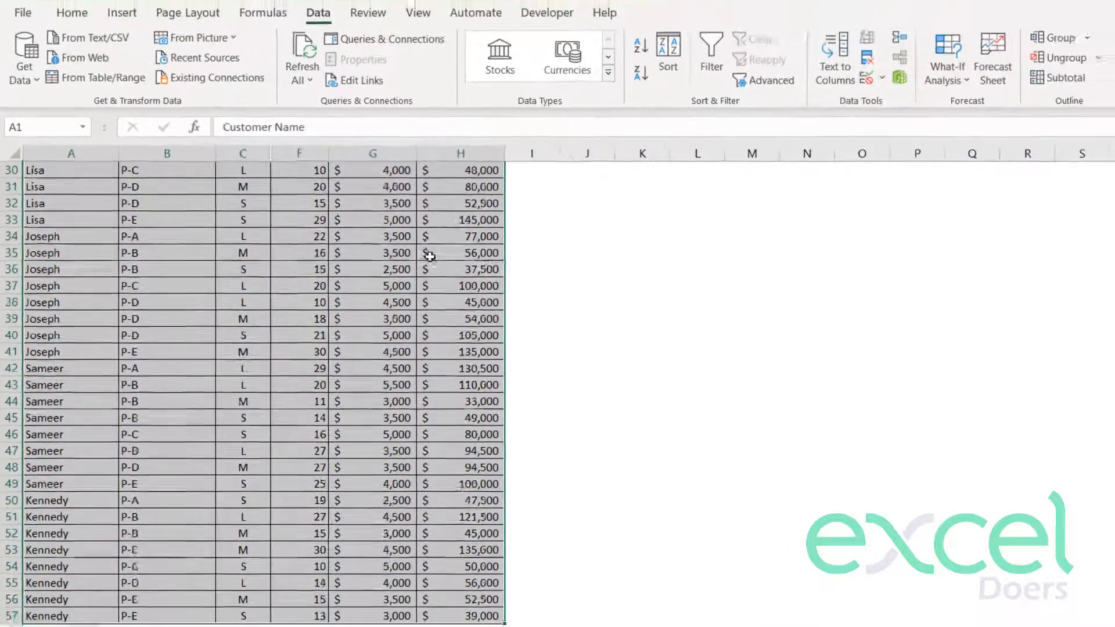
pyautogui.scroll(10, 427, 255)
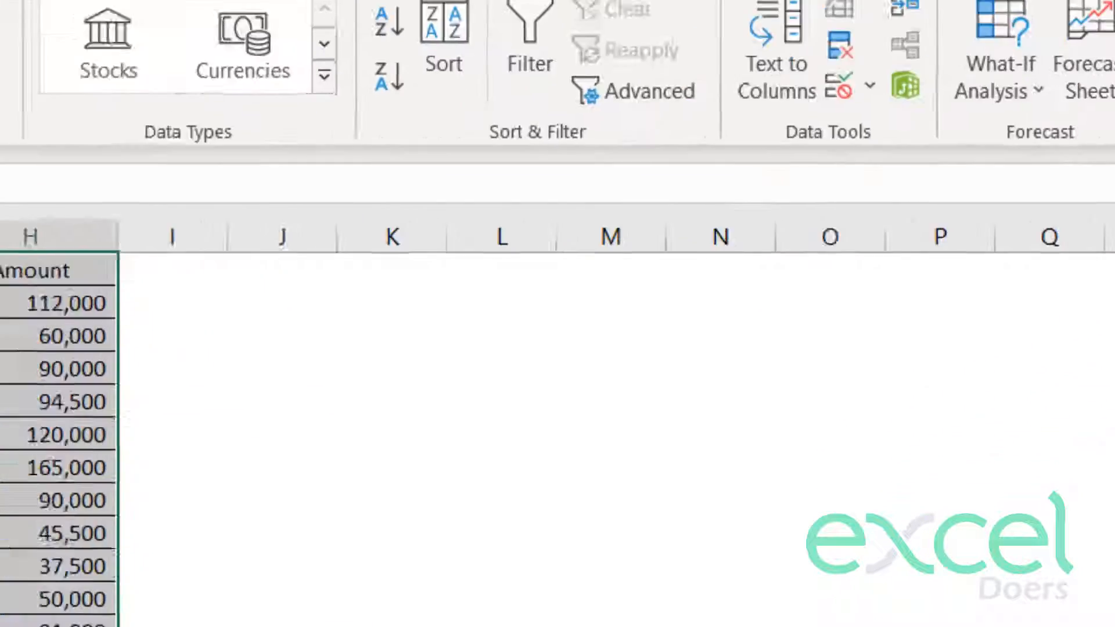
pyautogui.click(923, 219)
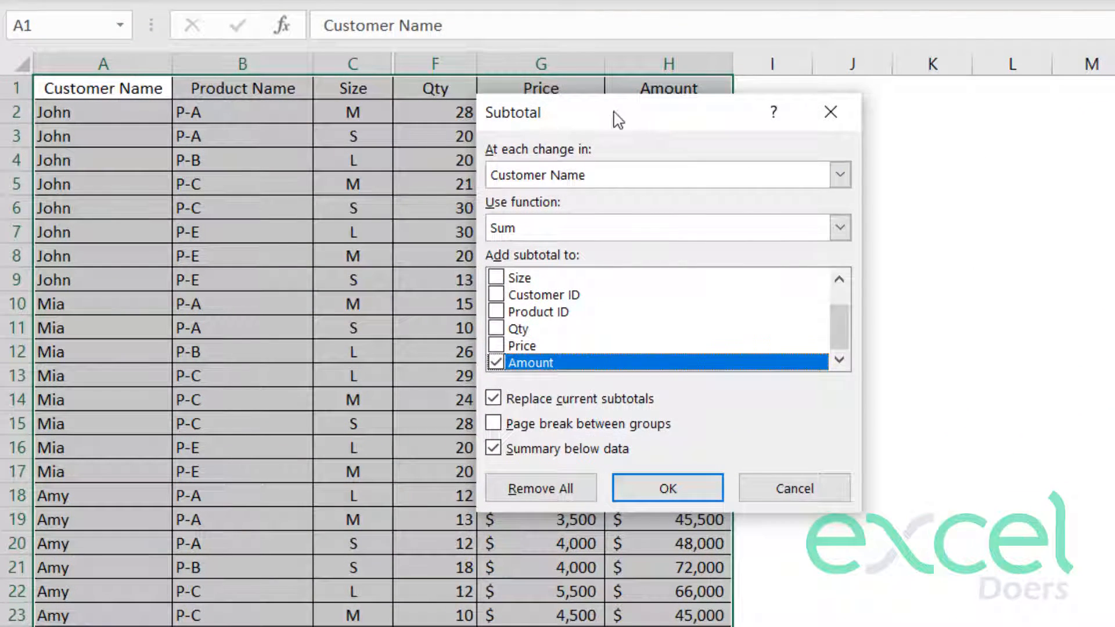
pyautogui.moveTo(613, 112); pyautogui.dragTo(578, 90)
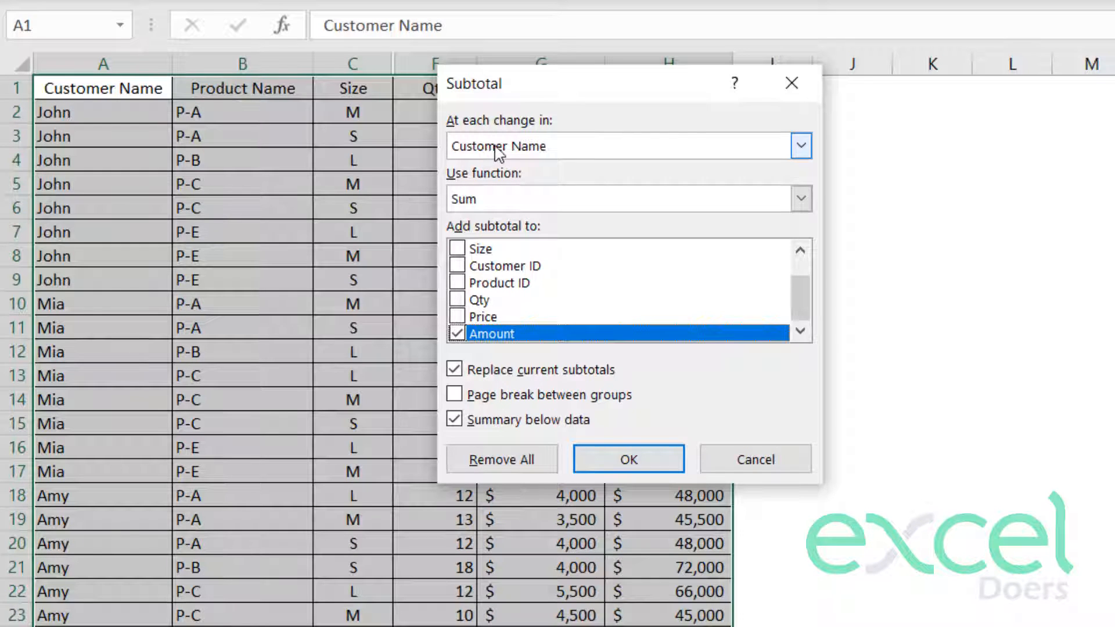
pyautogui.click(561, 154)
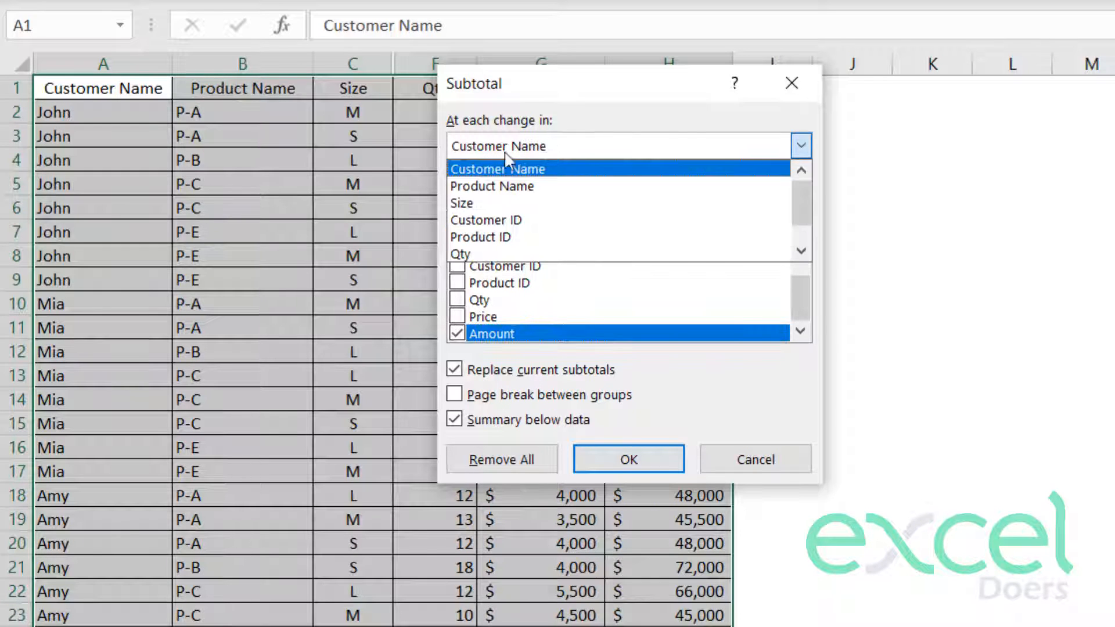
pyautogui.click(530, 170)
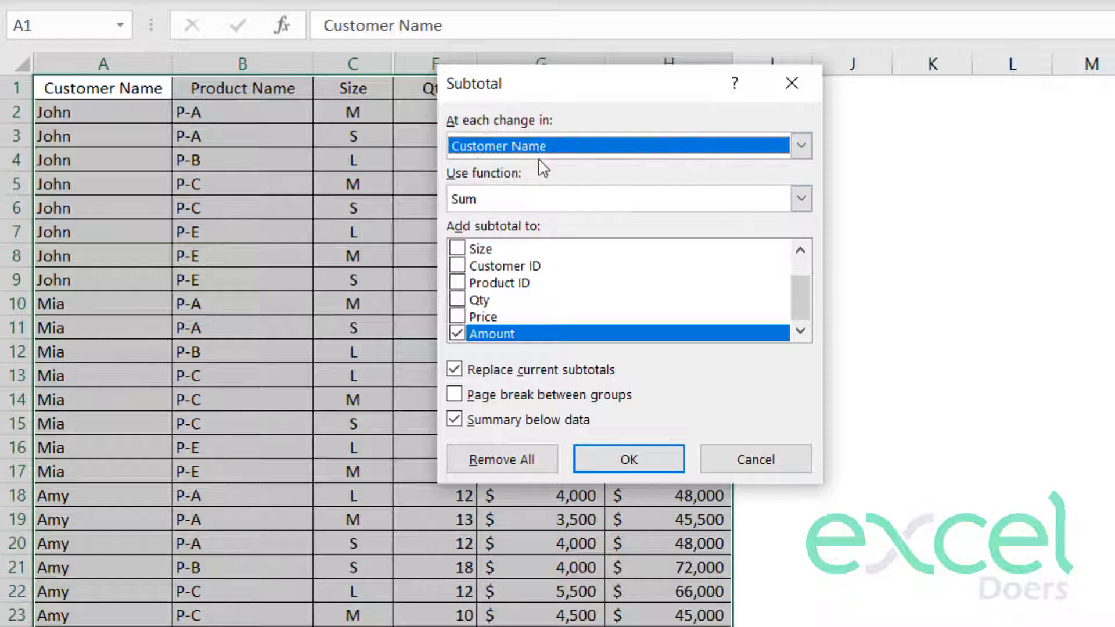
pyautogui.click(654, 203)
pyautogui.click(653, 203)
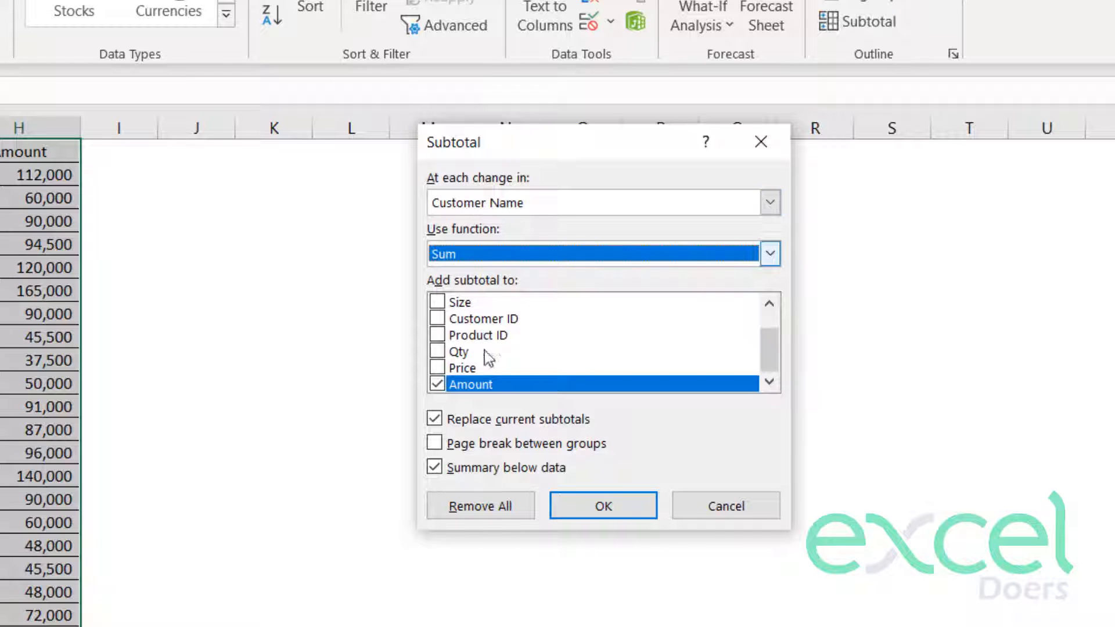
pyautogui.click(604, 506)
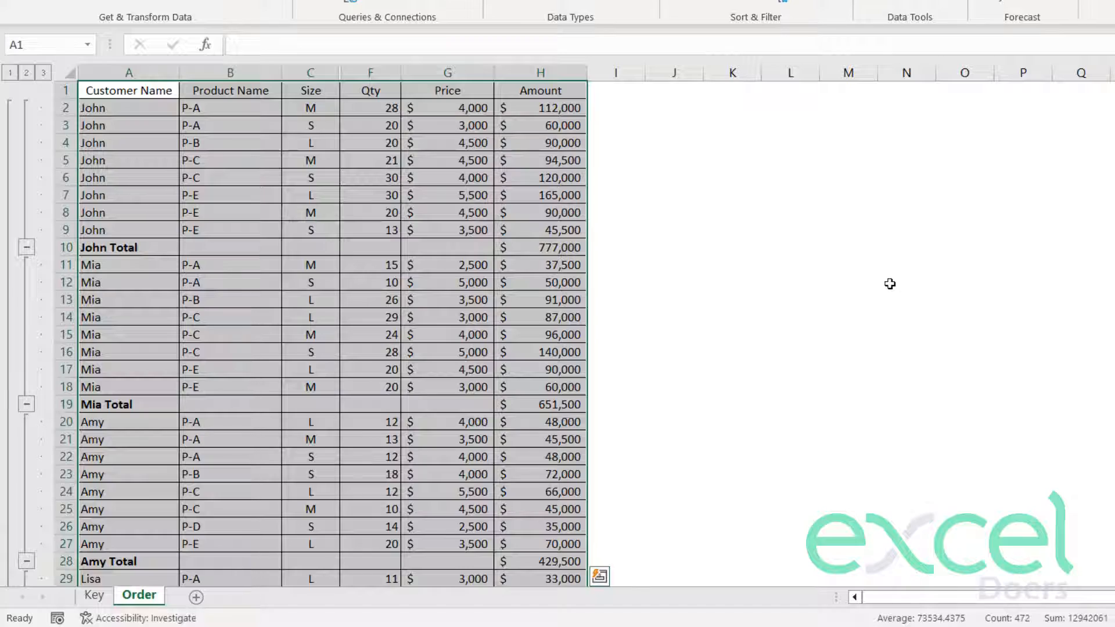
# Check the first customer's total row and its SUBTOTAL formula in the Amount column
pyautogui.click(751, 278)
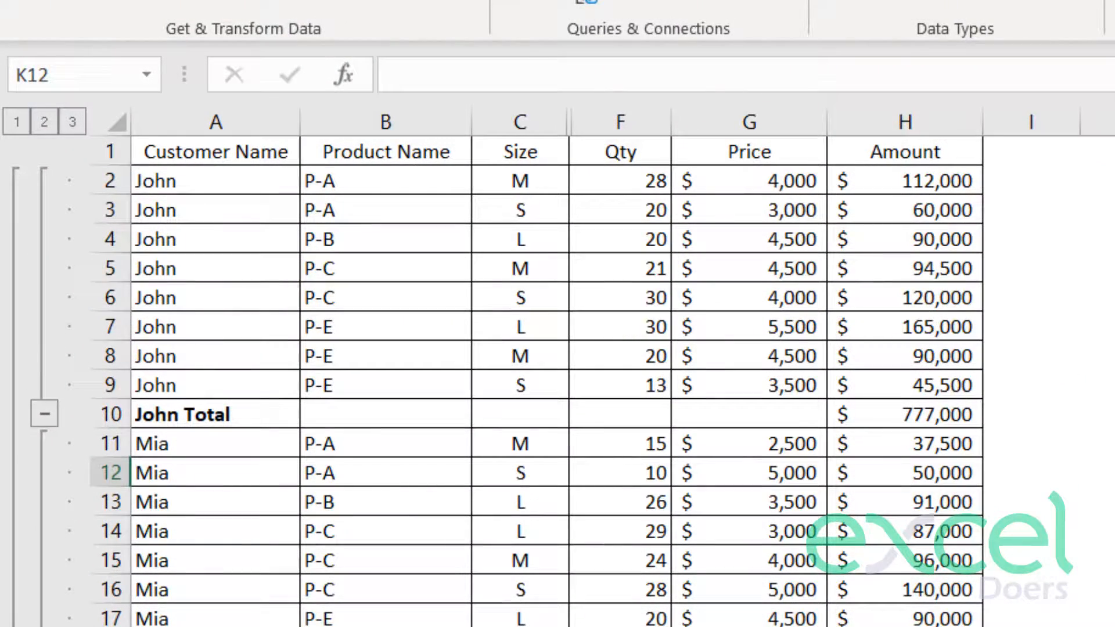
pyautogui.moveTo(923, 416); pyautogui.dragTo(264, 413)
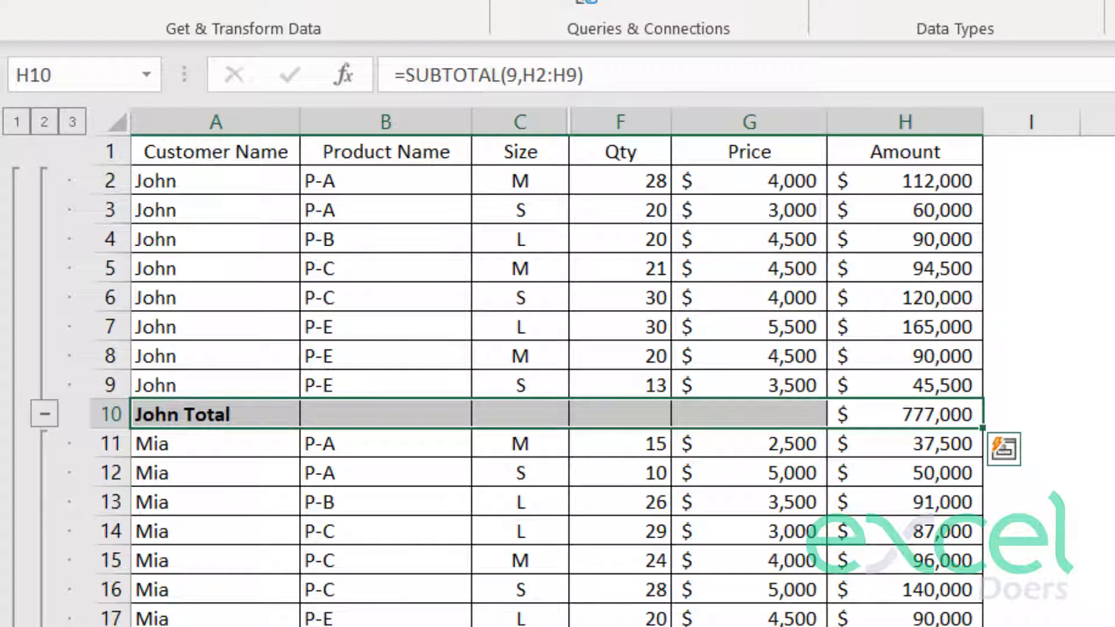
pyautogui.click(1103, 384)
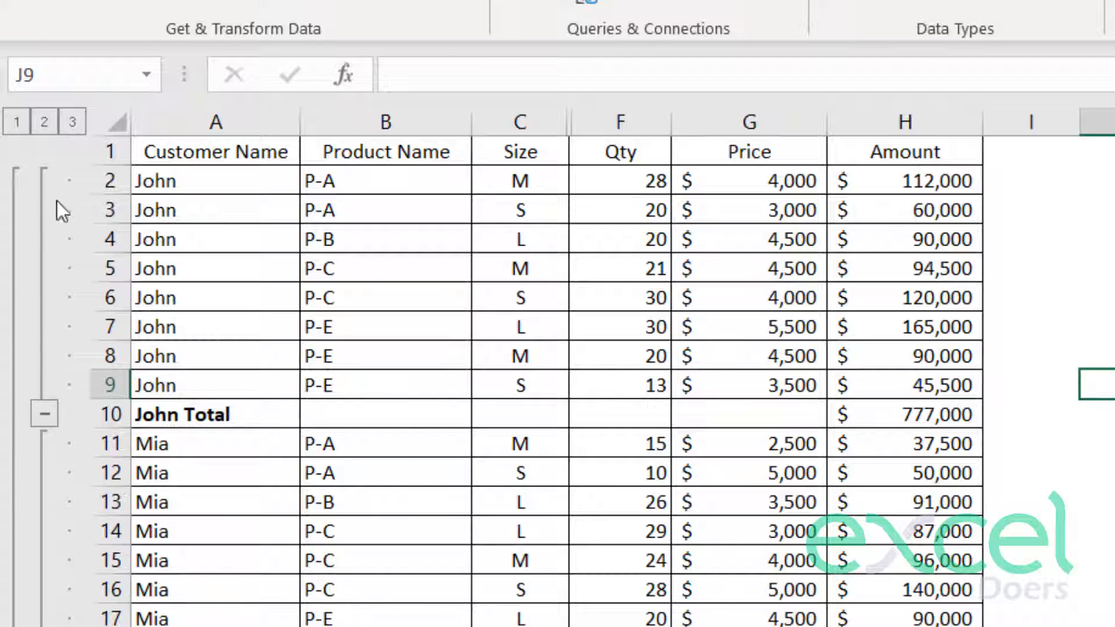
# Collapse the customer groups to outline level 2, leaving only the customer totals and the grand total
pyautogui.click(40, 416)
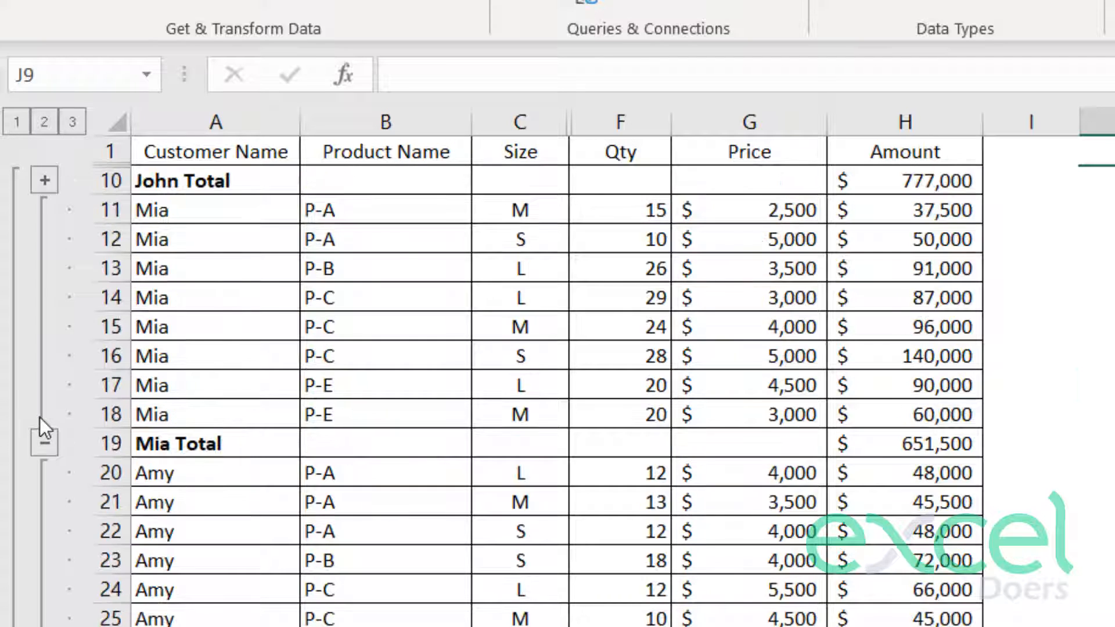
pyautogui.click(42, 446)
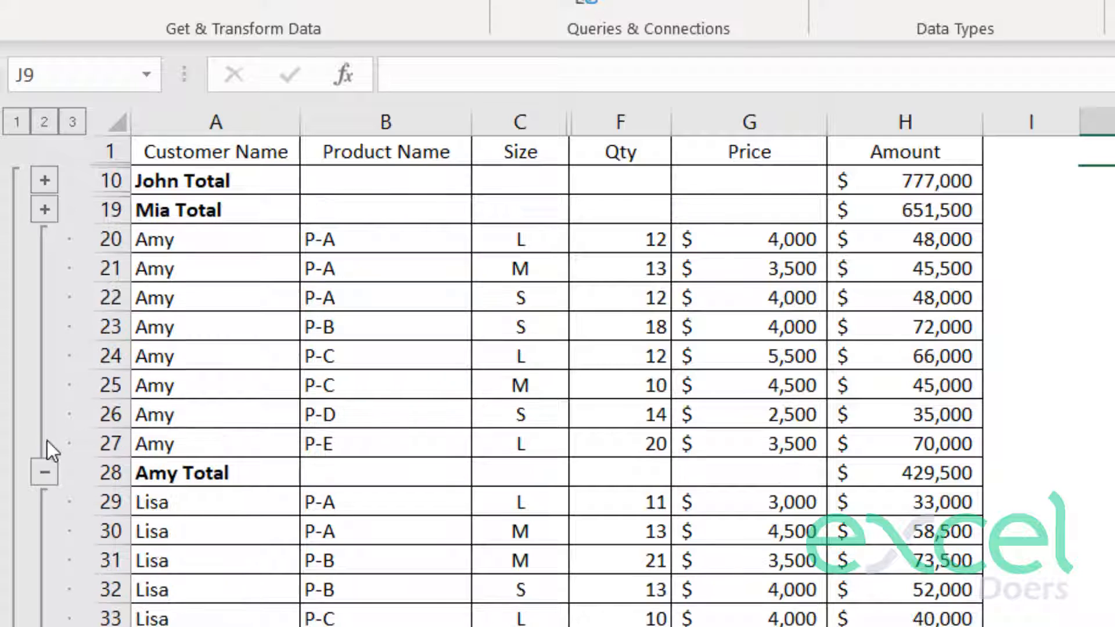
pyautogui.click(41, 125)
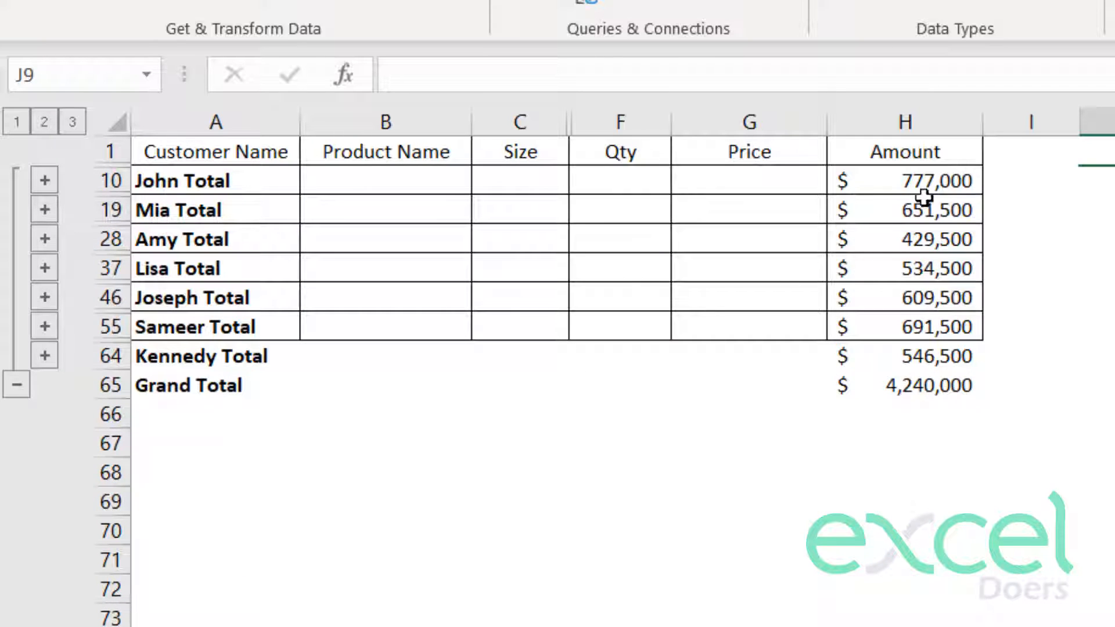
# Apply all borders to the collapsed summary table from the header row through the Grand Total row
pyautogui.click(939, 156)
pyautogui.moveTo(939, 157); pyautogui.dragTo(249, 384)
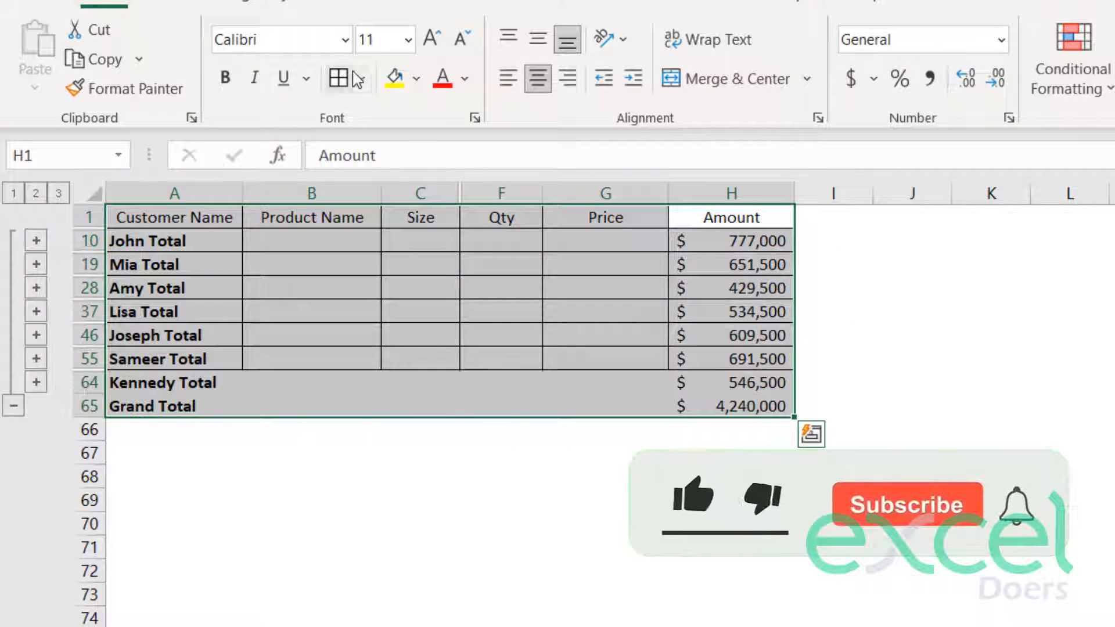
pyautogui.click(338, 77)
pyautogui.click(1056, 428)
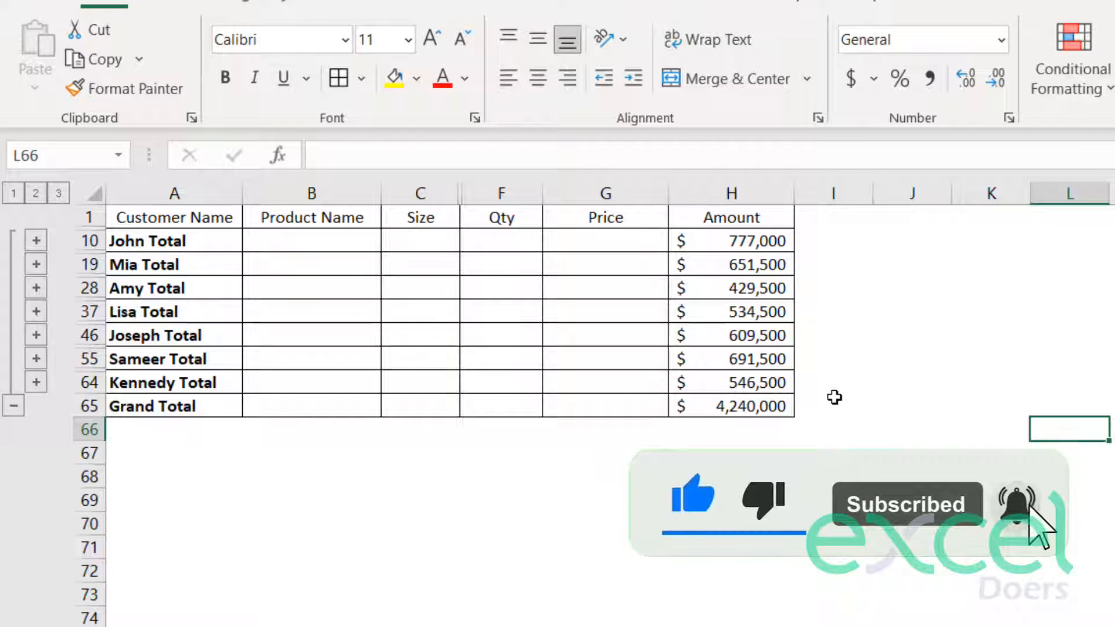
# Check the first three customers' total rows and their SUBTOTAL formulas in the Amount column
pyautogui.click(162, 242)
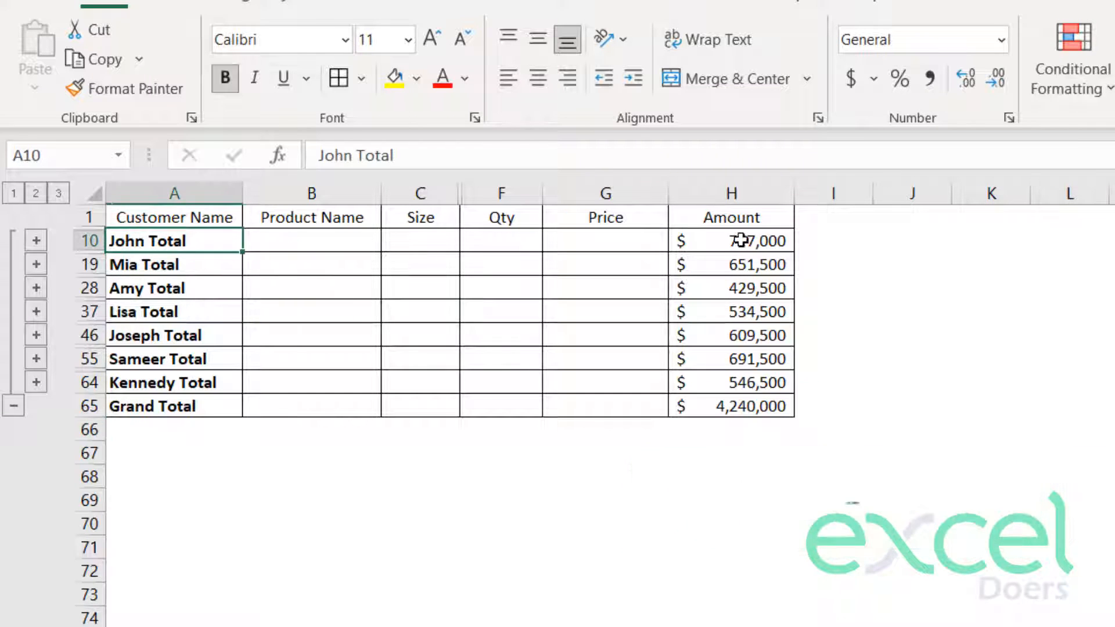
pyautogui.click(756, 242)
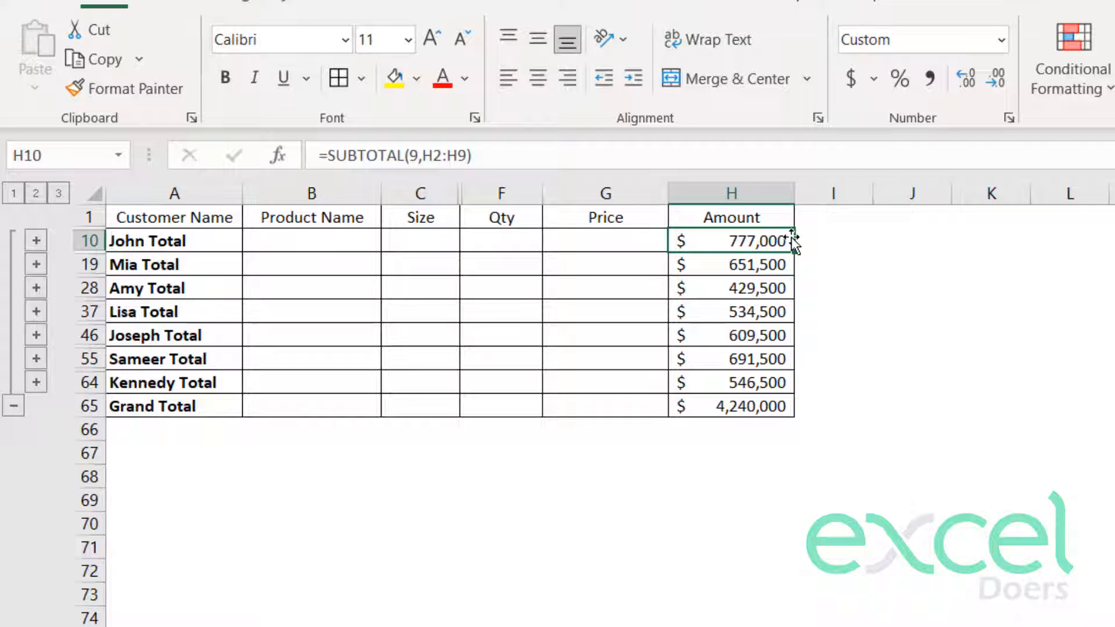
pyautogui.click(195, 269)
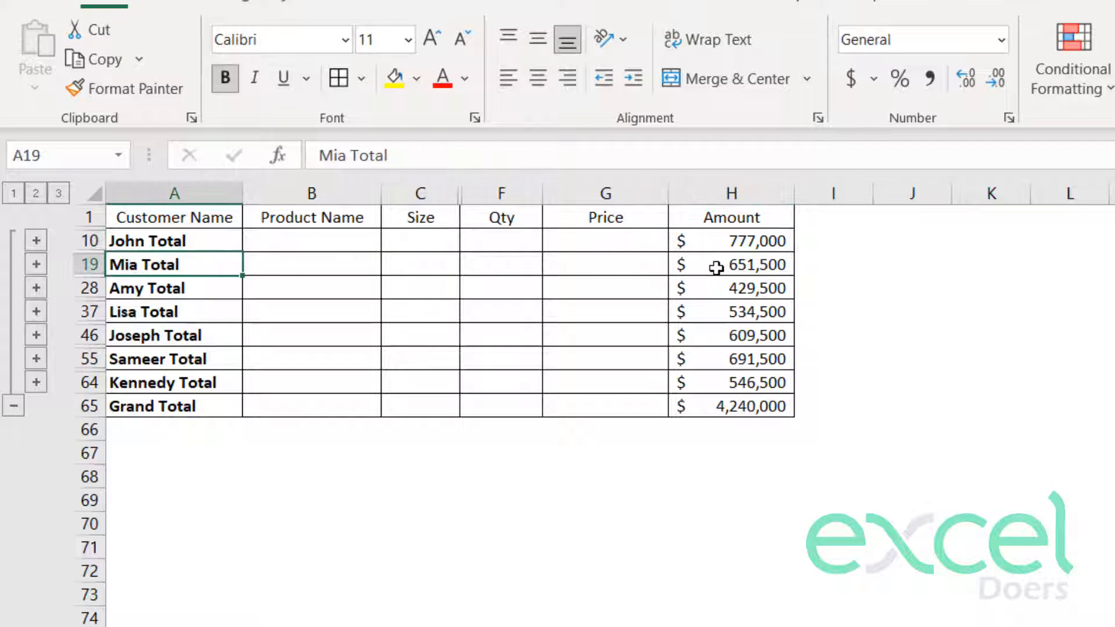
pyautogui.click(714, 267)
pyautogui.click(171, 292)
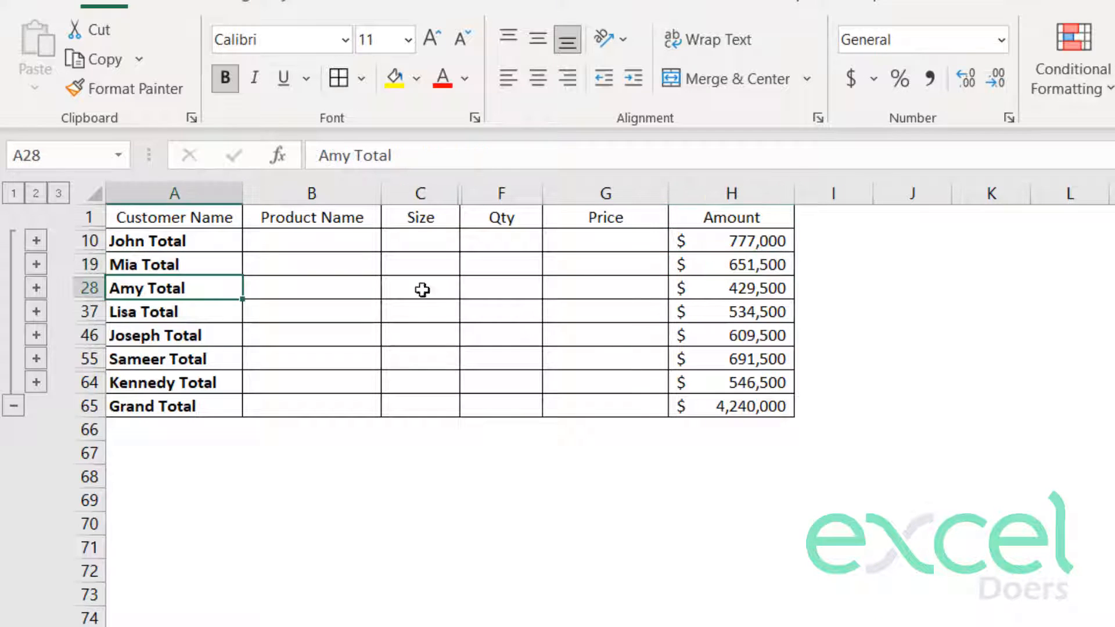
pyautogui.click(706, 290)
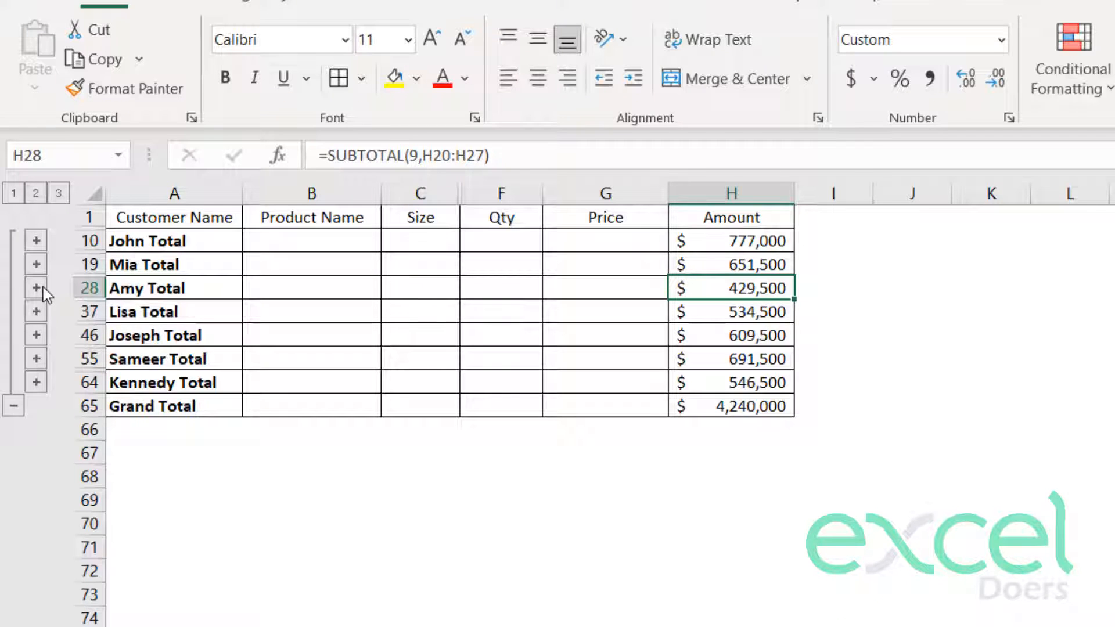
# Expand the third and fifth customers' groups to inspect their order rows, and collapse both groups again
pyautogui.click(145, 289)
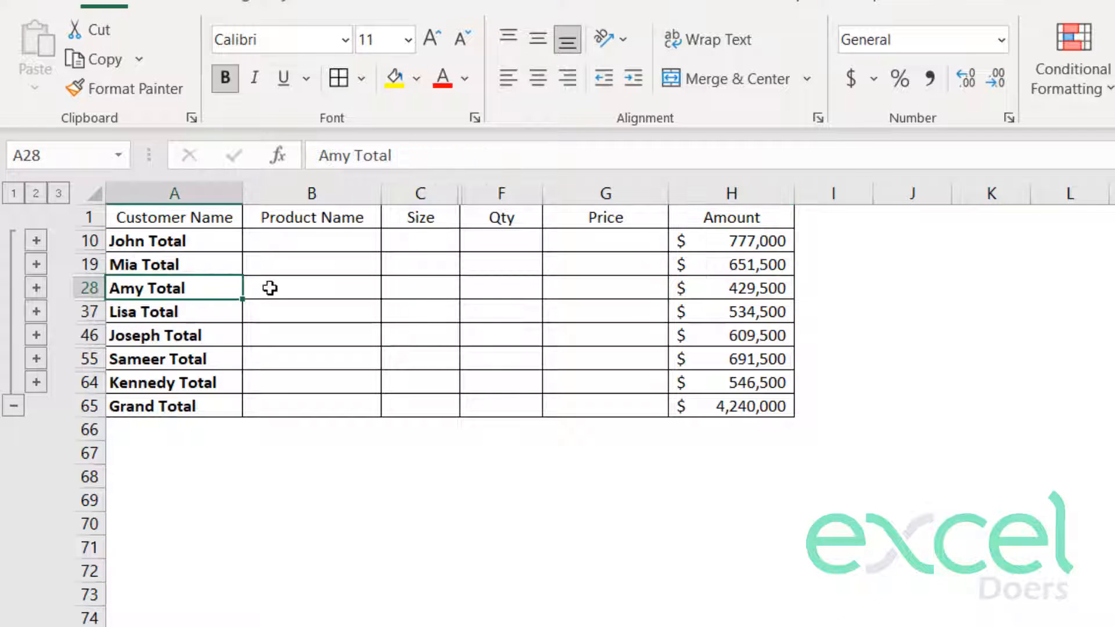
pyautogui.click(42, 292)
pyautogui.moveTo(192, 288); pyautogui.dragTo(734, 450)
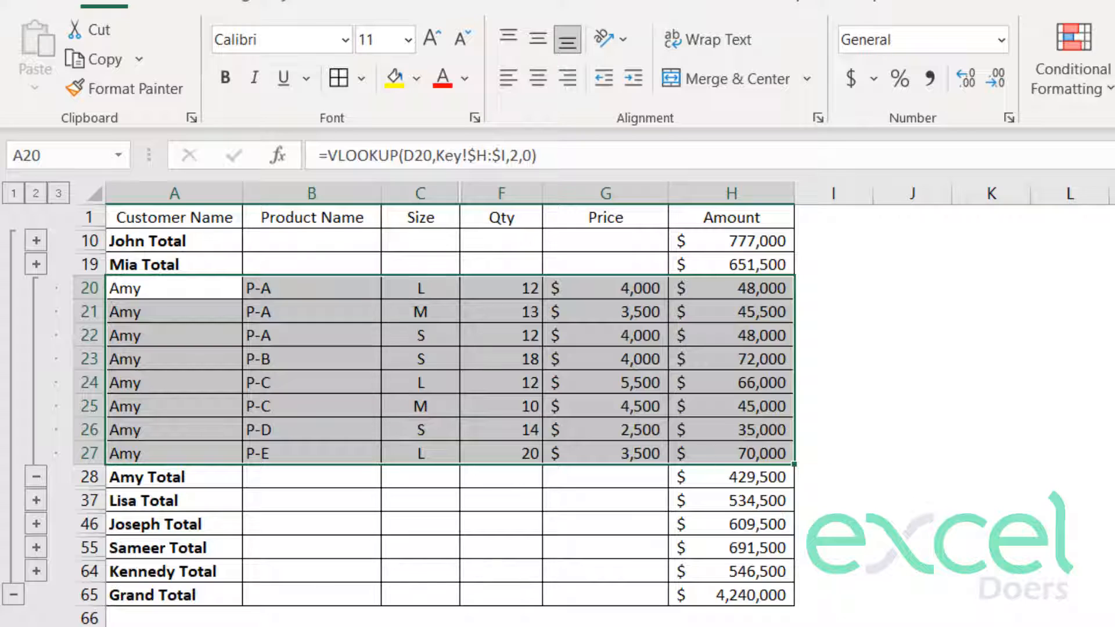
pyautogui.click(36, 523)
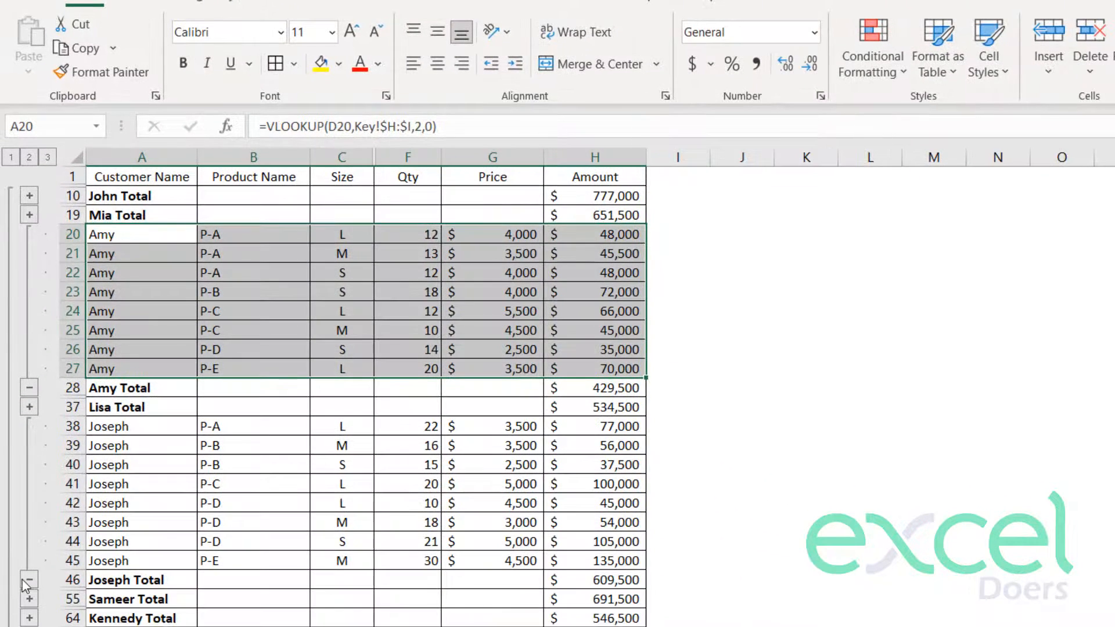
pyautogui.click(28, 580)
pyautogui.click(29, 388)
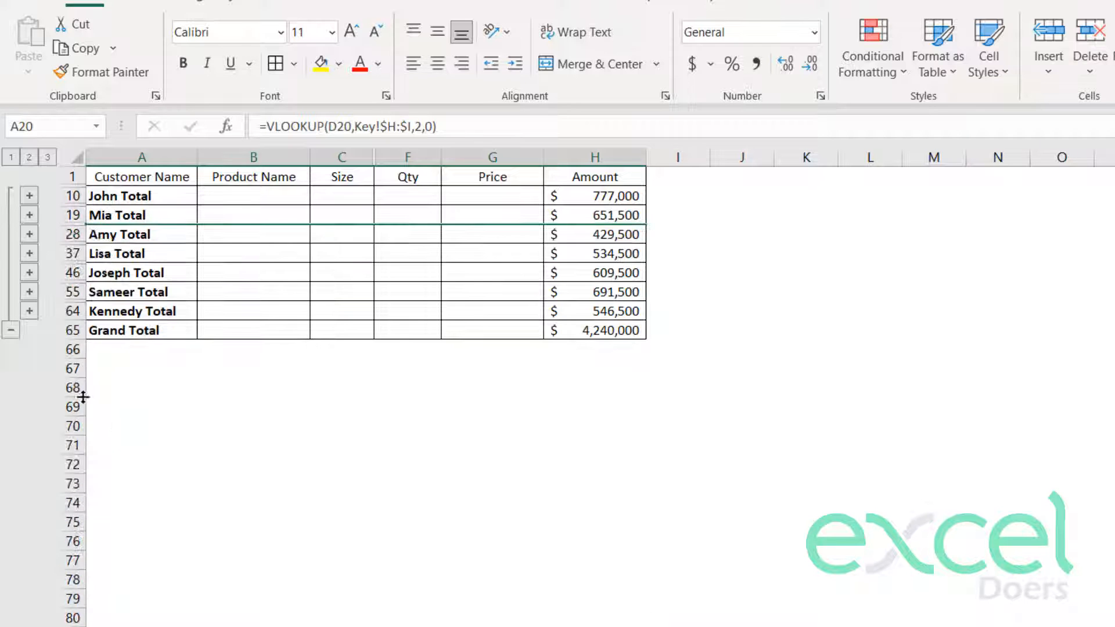
pyautogui.click(169, 404)
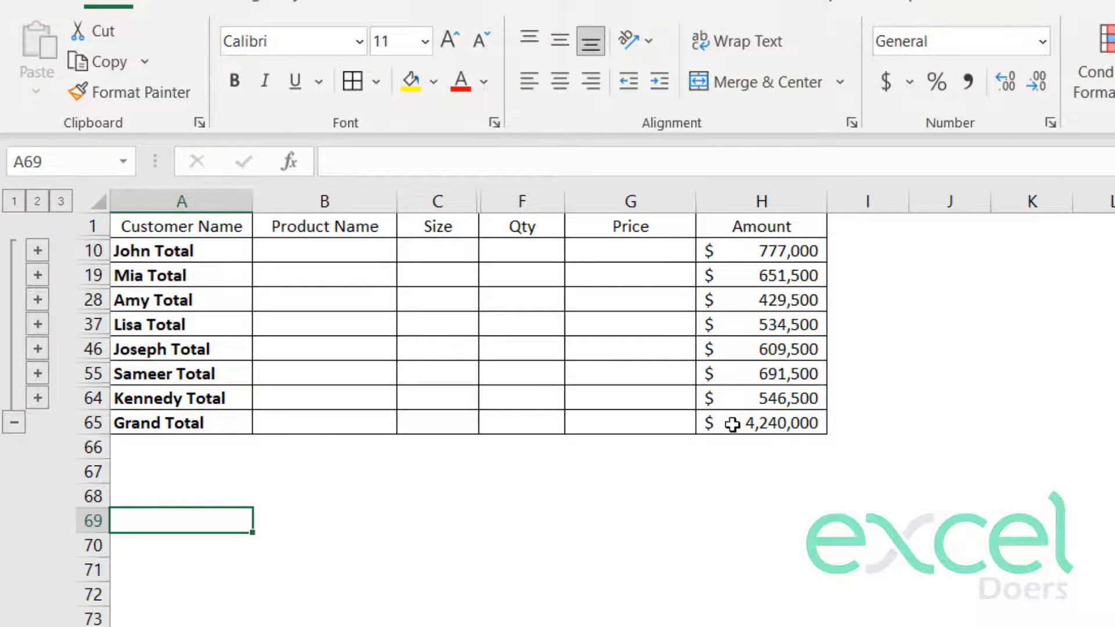
# Make the Grand Total value in the Amount column bold
pyautogui.click(731, 424)
pyautogui.click(234, 80)
pyautogui.click(785, 517)
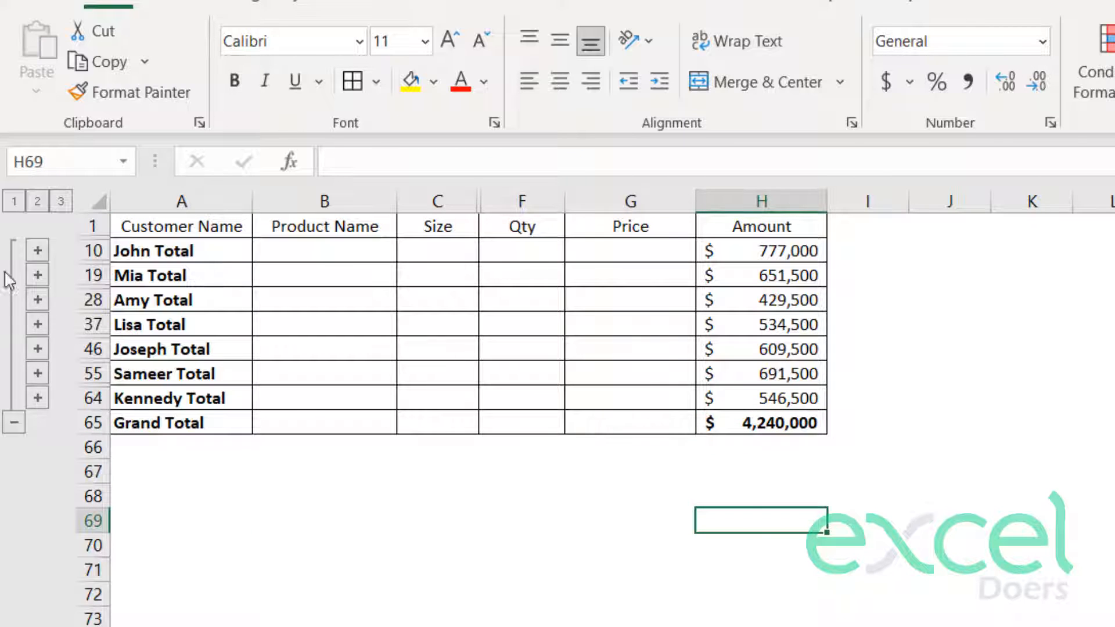
# Collapse the outline to level 1 to view only the Grand Total row, and expand it back to the customer totals
pyautogui.click(14, 201)
pyautogui.click(539, 330)
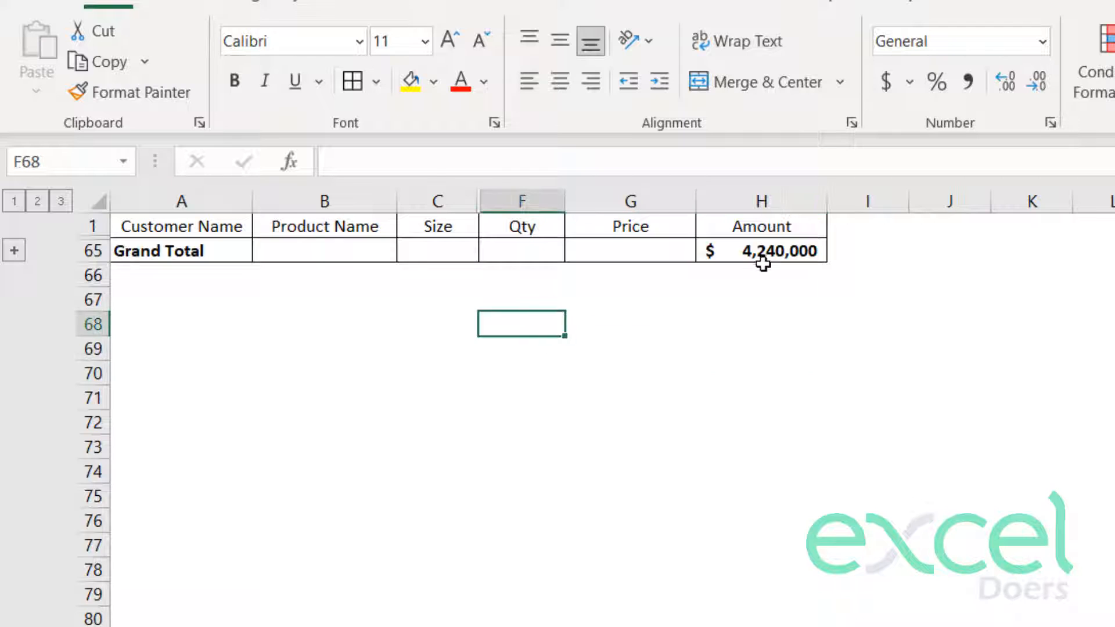
pyautogui.moveTo(762, 262); pyautogui.dragTo(192, 258)
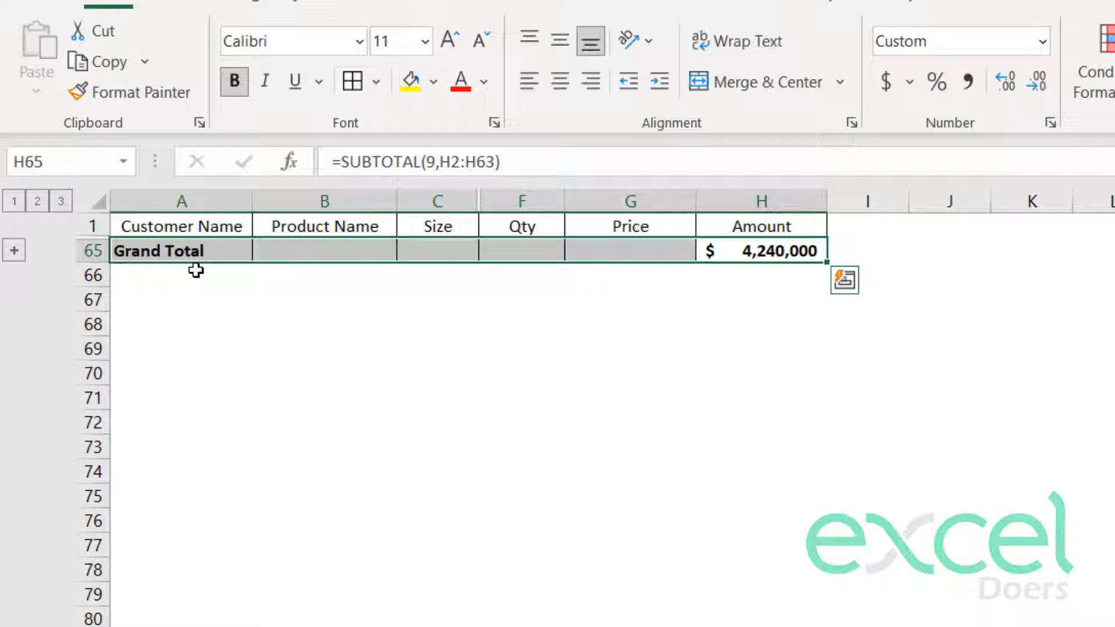
pyautogui.click(14, 250)
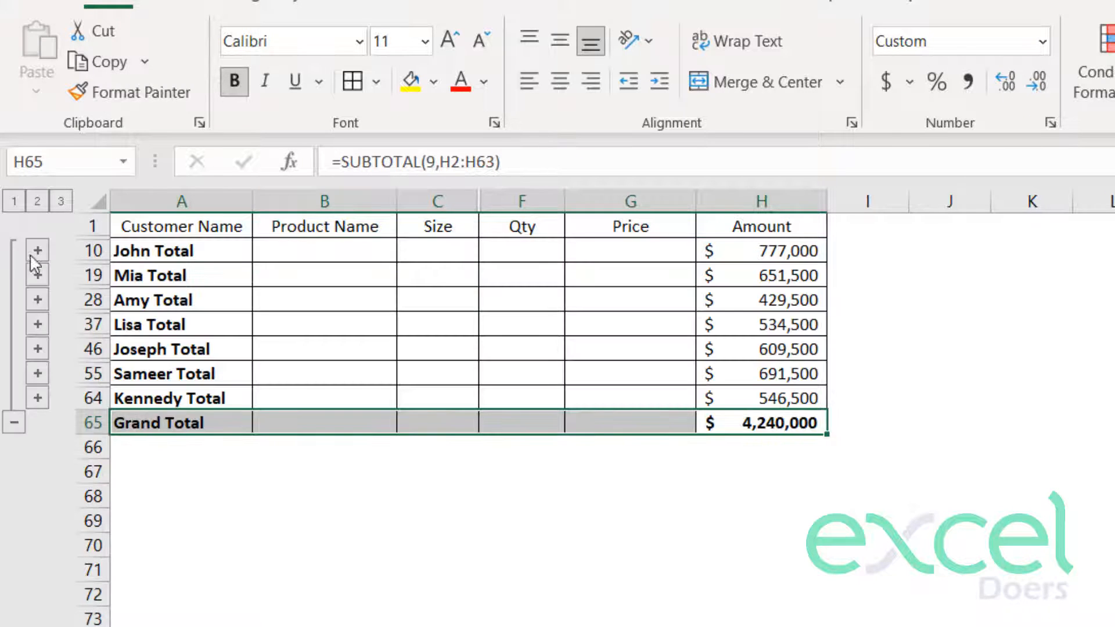
# Review the block of customer total rows from the first through the last customer in the level 2 summary
pyautogui.doubleClick(159, 248)
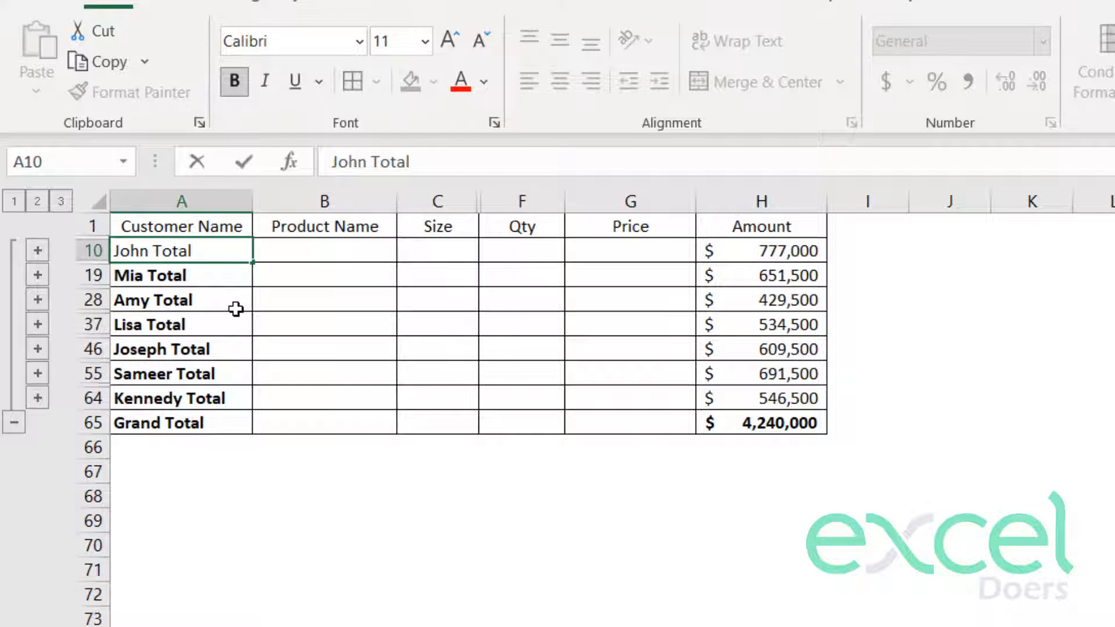
pyautogui.press('Return')
pyautogui.moveTo(164, 249); pyautogui.dragTo(775, 397)
pyautogui.click(438, 622)
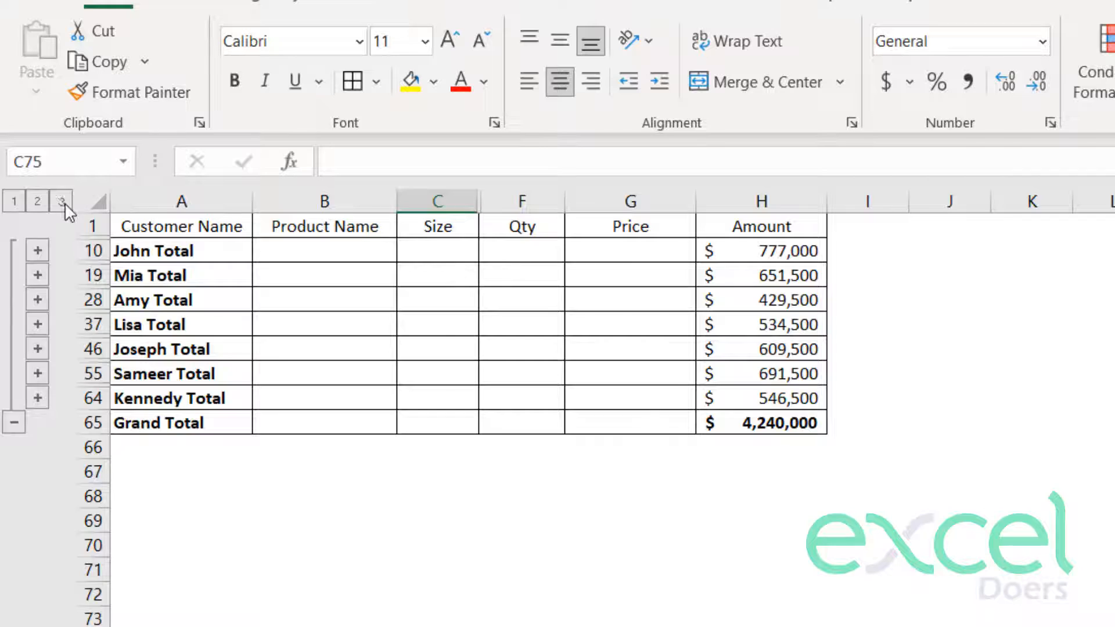
# Expand the outline to level 3 and review all order rows down to the Grand Total
pyautogui.click(64, 203)
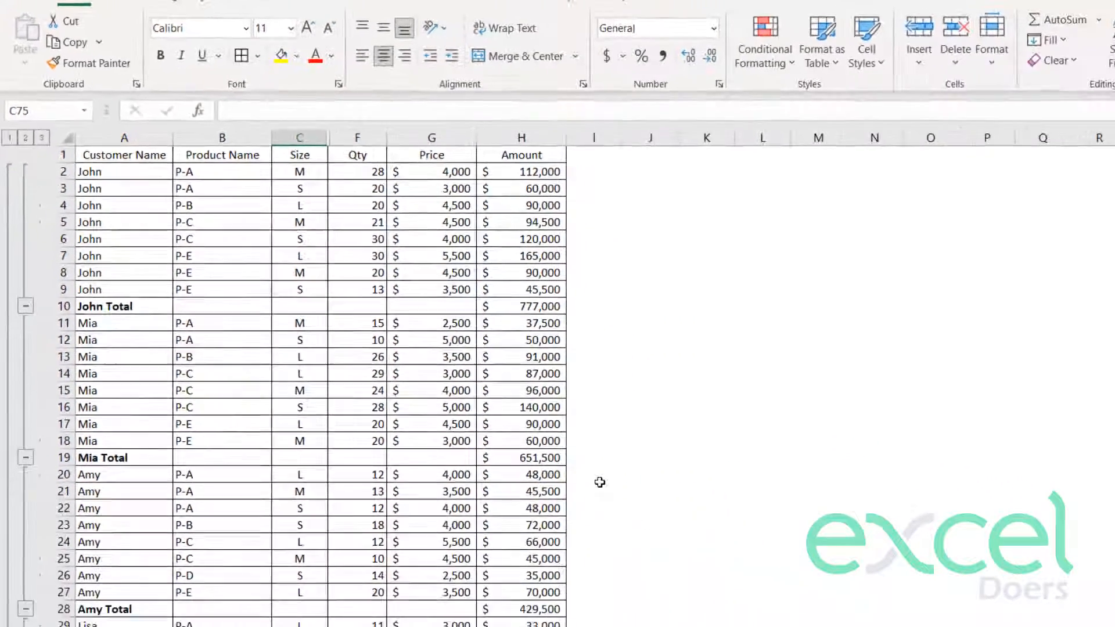
pyautogui.scroll(-8, 505, 435)
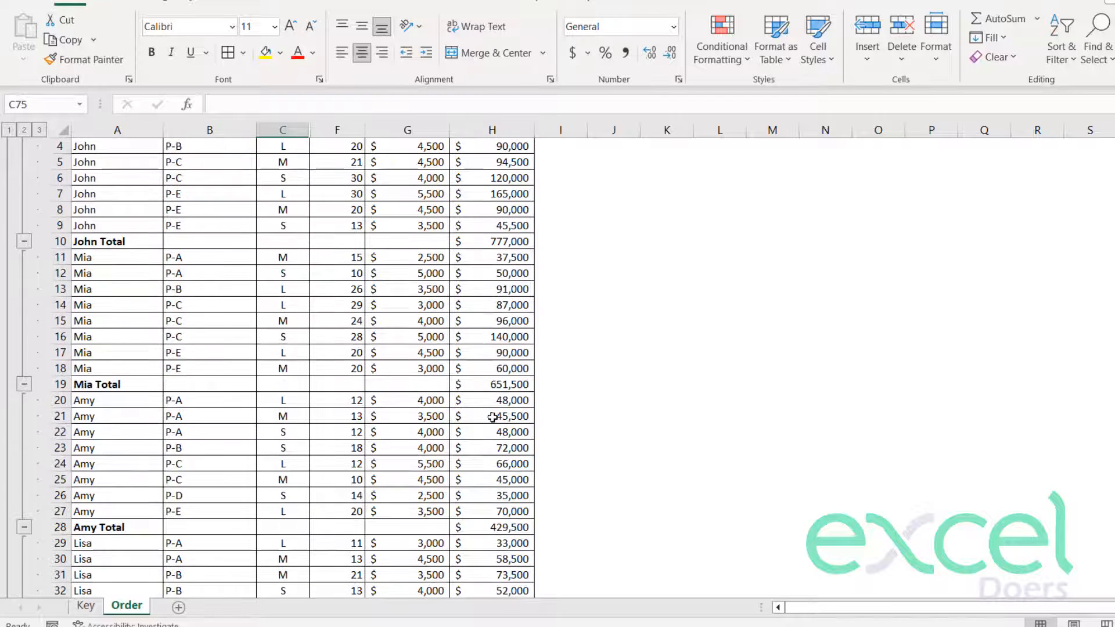
pyautogui.scroll(-4, 489, 419)
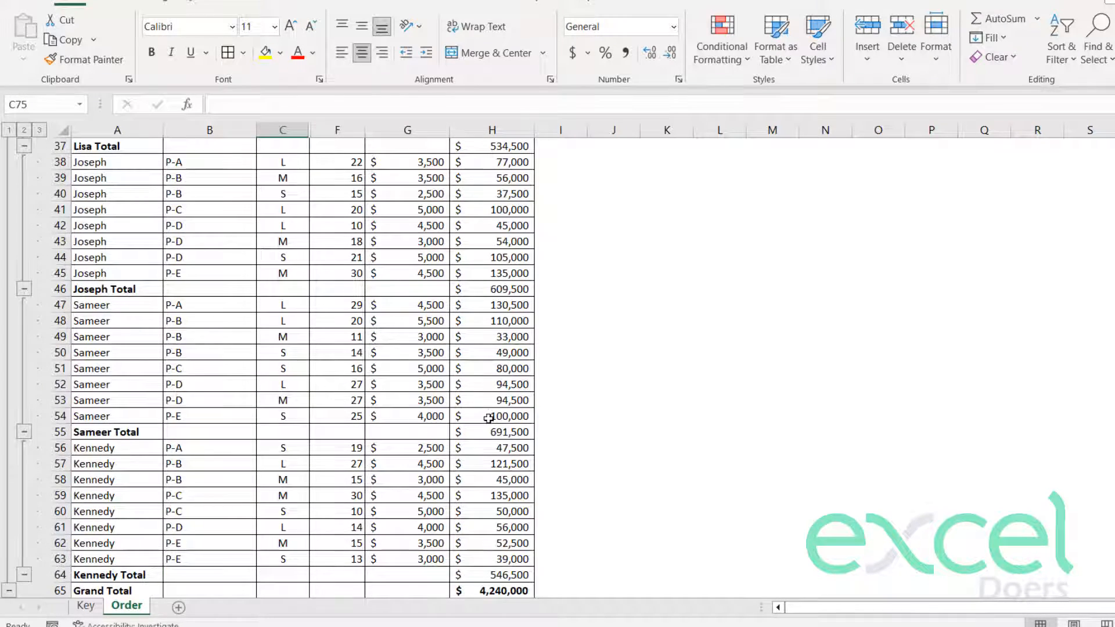
pyautogui.scroll(-4, 488, 419)
pyautogui.scroll(16, 489, 418)
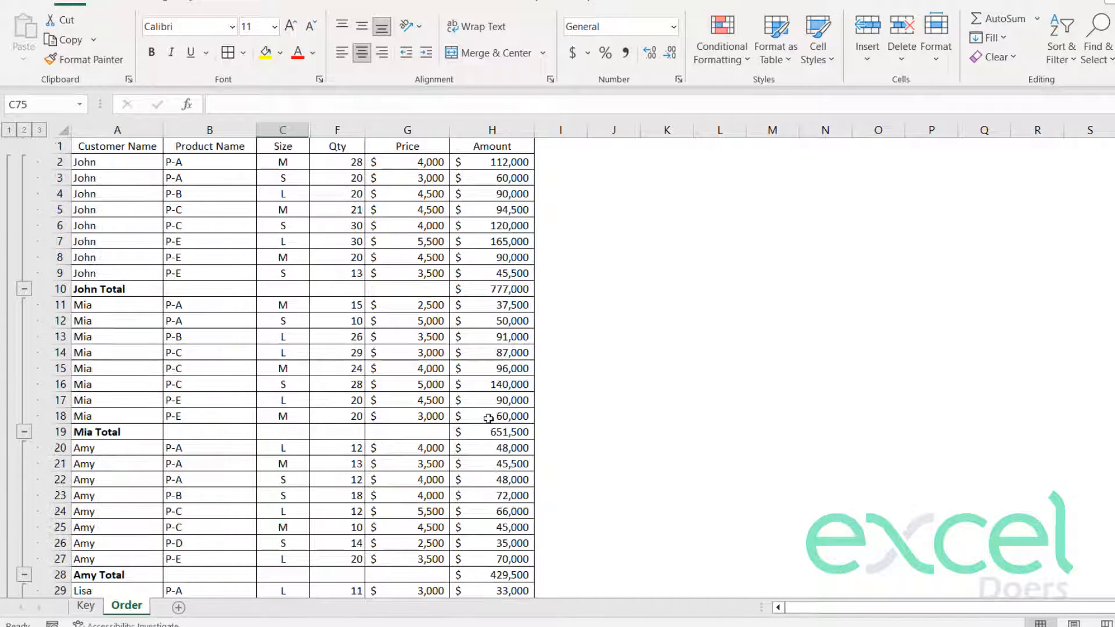
# Make the header row from Customer Name through Amount bold
pyautogui.moveTo(494, 145); pyautogui.dragTo(110, 146)
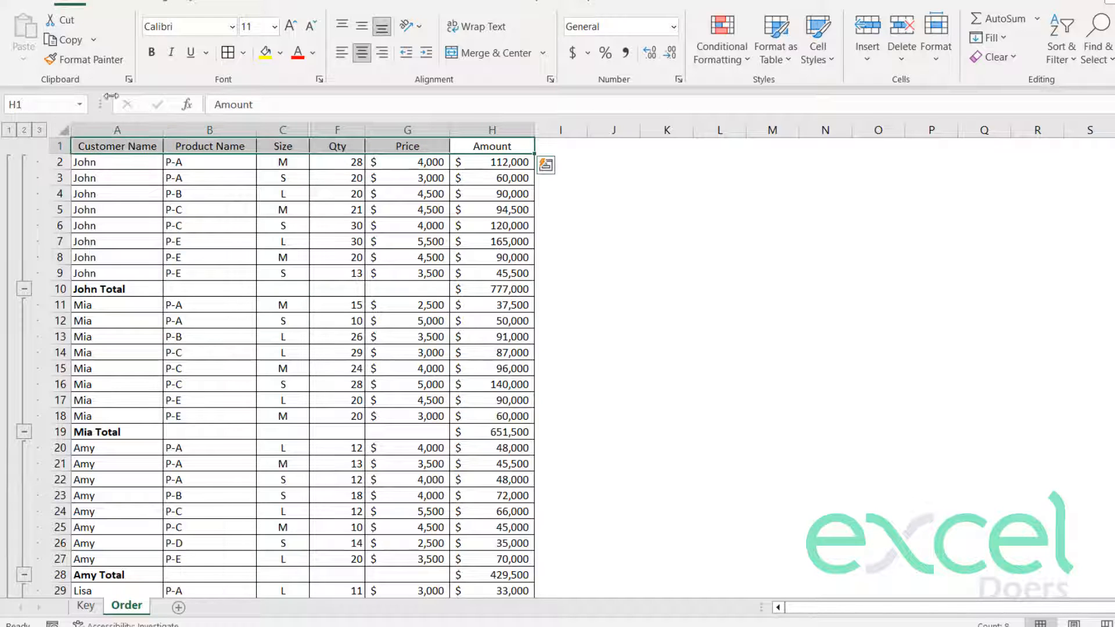
pyautogui.click(151, 52)
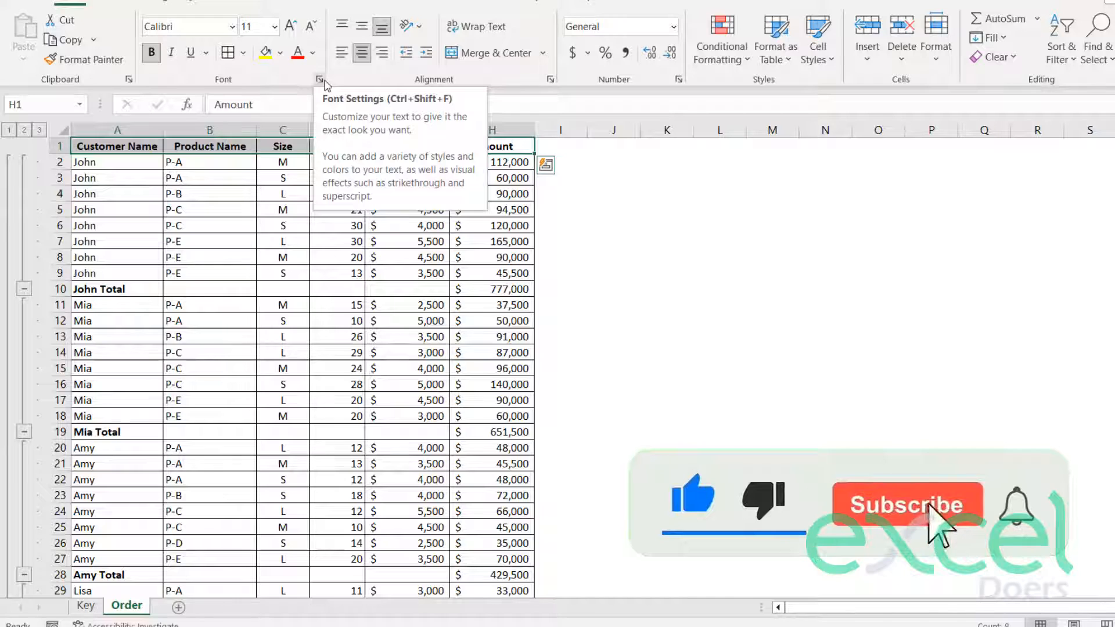
pyautogui.click(343, 220)
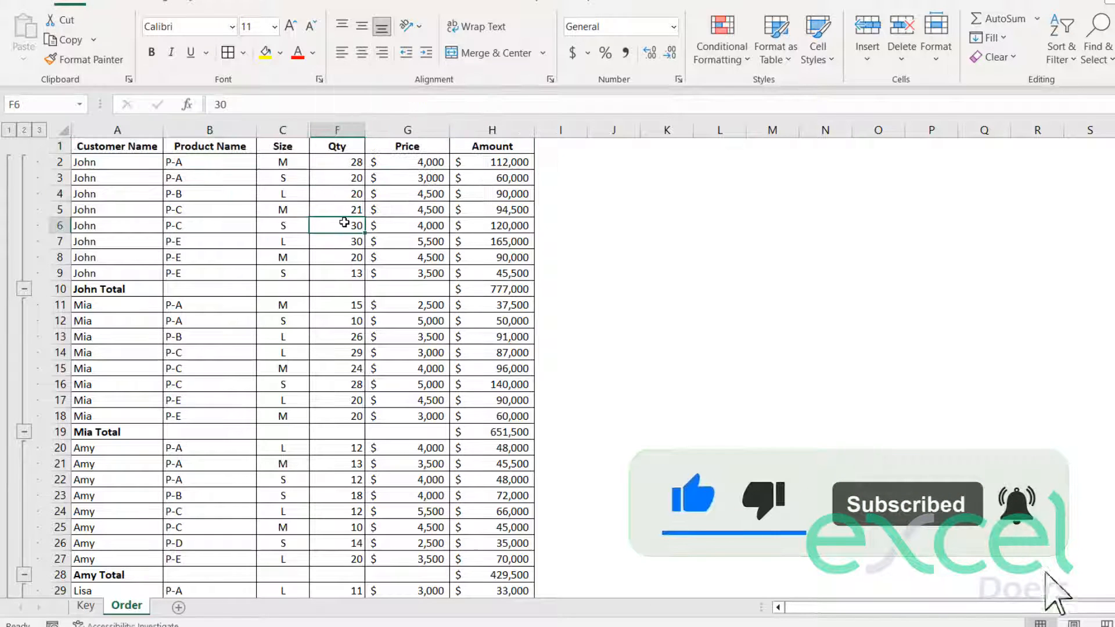